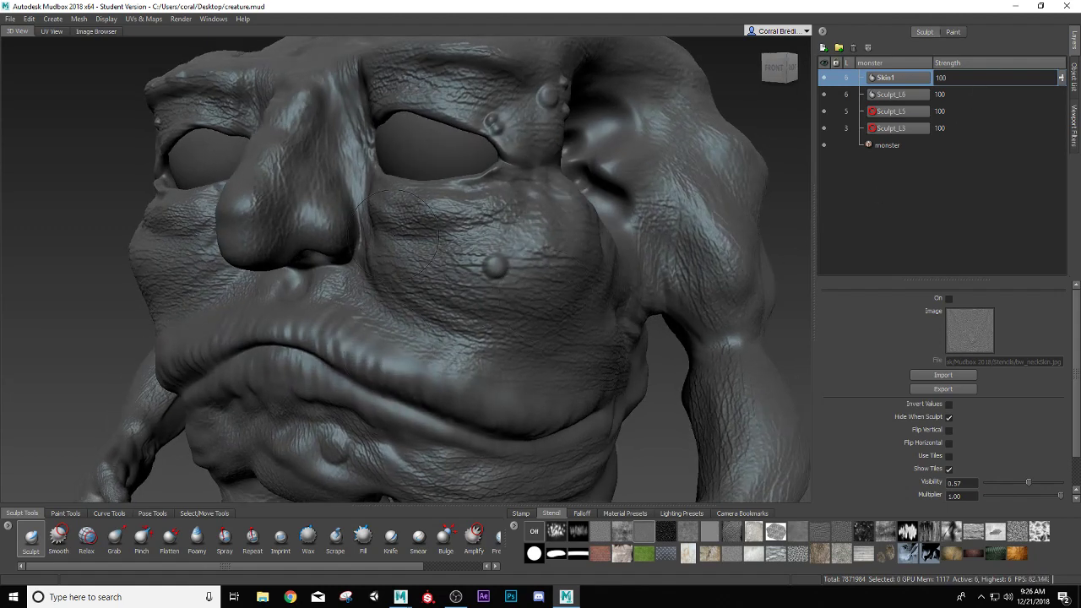
- Create a new sculpt layer above Skin1 and rename it Skin2
{"action": "scroll", "coordinate": [362, 246], "scroll_direction": "down", "scroll_amount": 3}
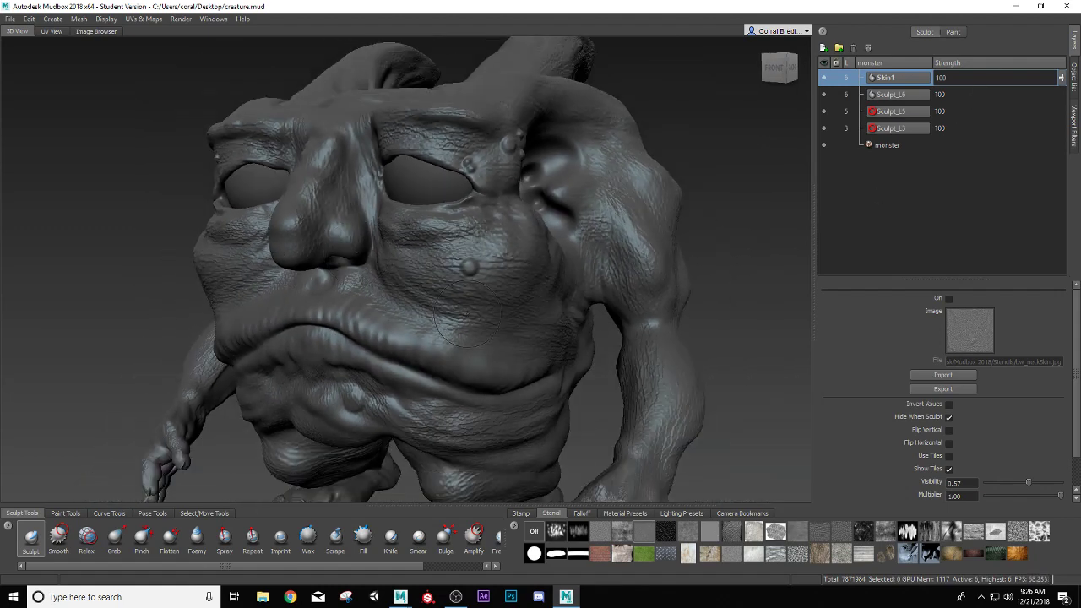
{"action": "left_click_drag", "start_coordinate": [430, 498], "coordinate": [278, 371], "text": "alt"}
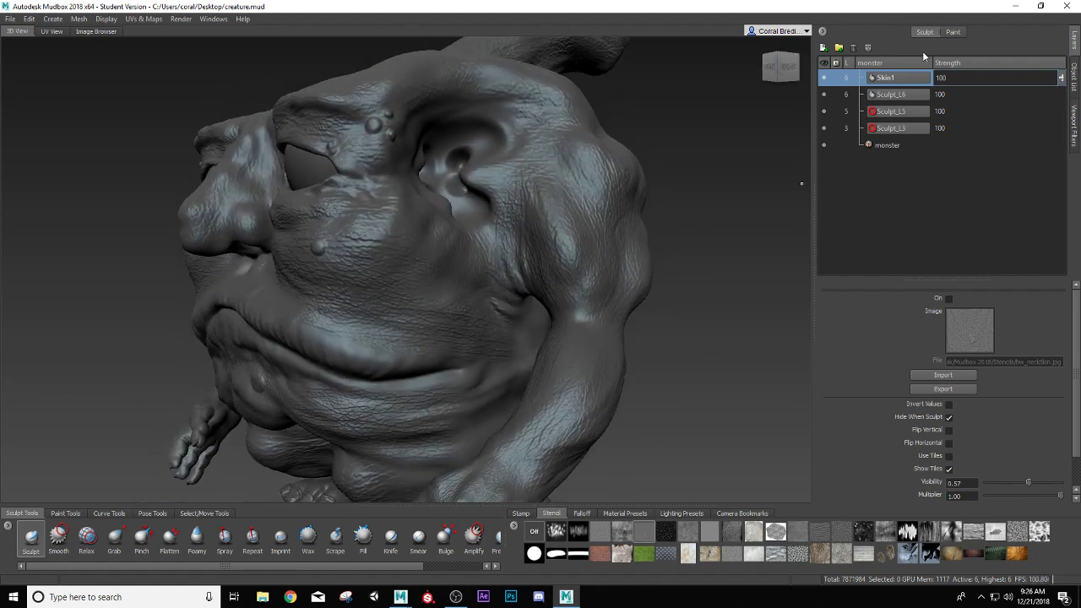
{"action": "left_click", "coordinate": [823, 47]}
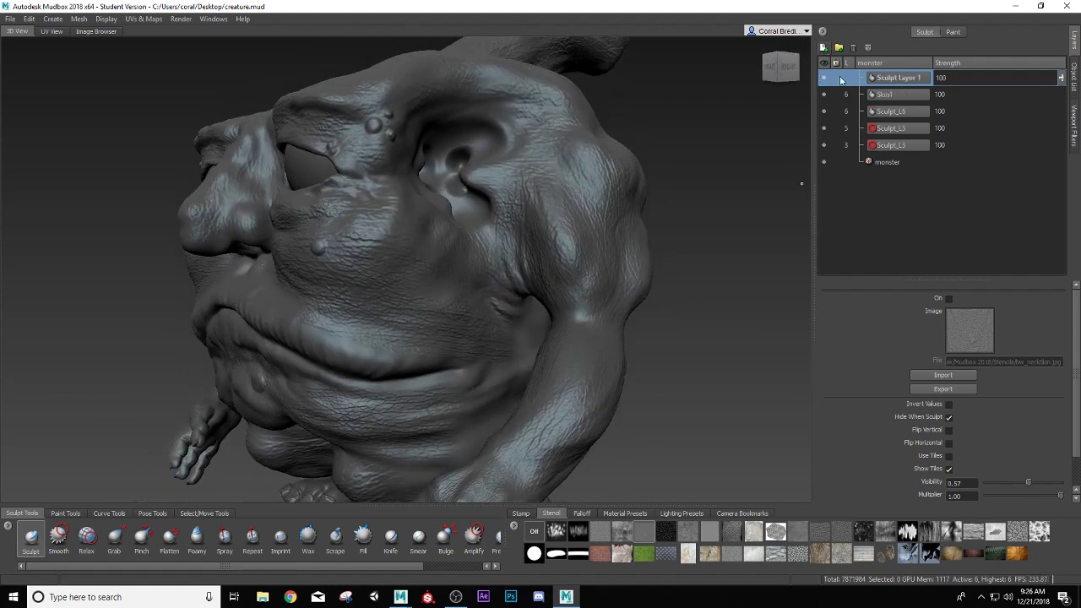
{"action": "double_click", "coordinate": [892, 78]}
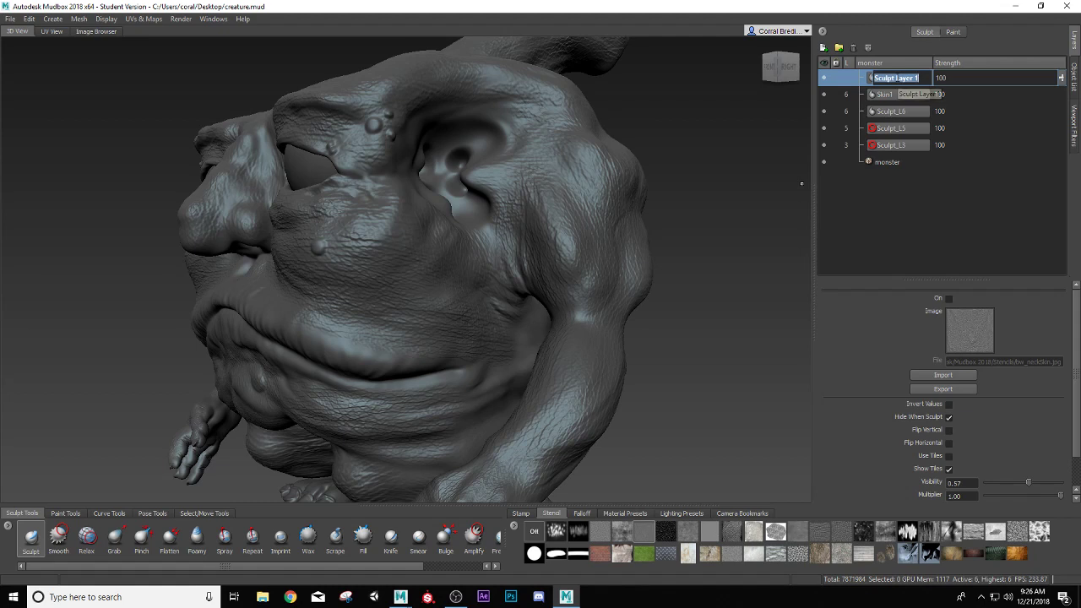
{"action": "type", "text": "Skin2"}
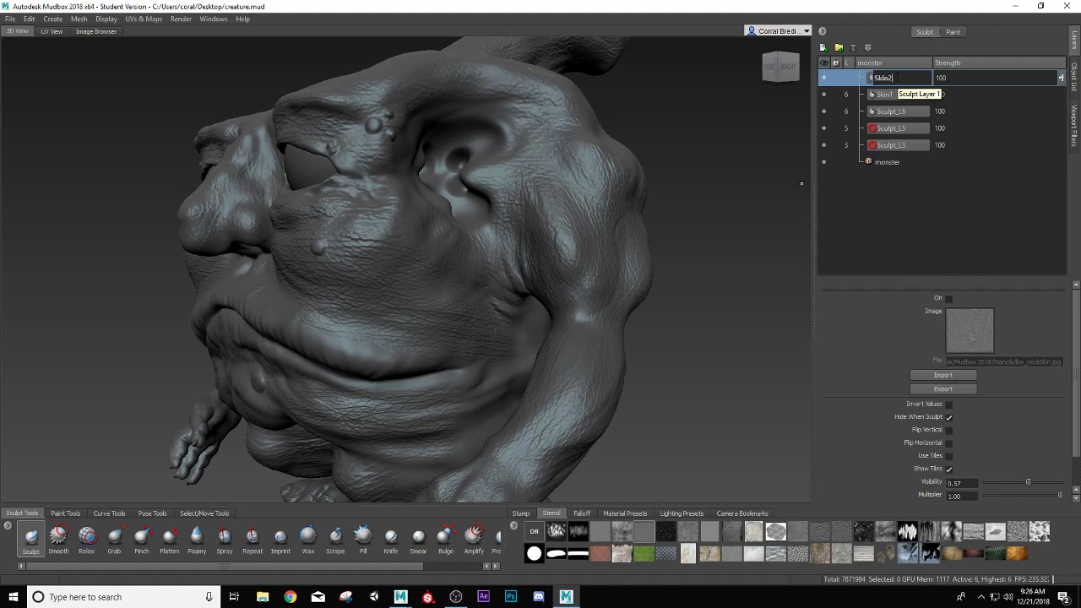
{"action": "key", "text": "Return"}
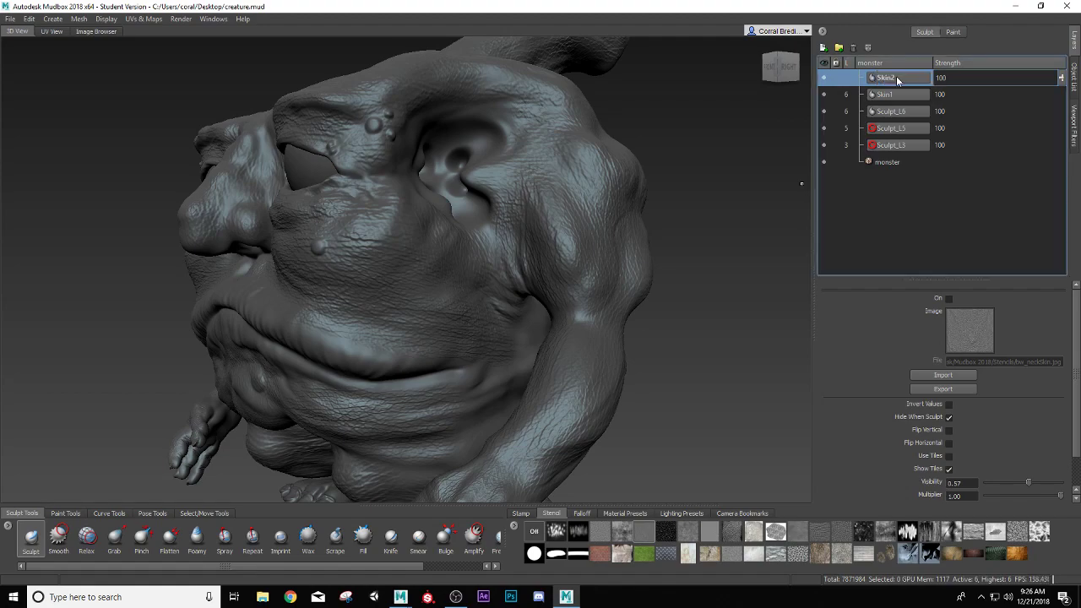
- Preview the fine stone detail, scratched grime, neck skin, cracked skin and wrinkled skin stencils over the creature's head
{"action": "left_click_drag", "start_coordinate": [398, 383], "coordinate": [270, 488], "text": "alt"}
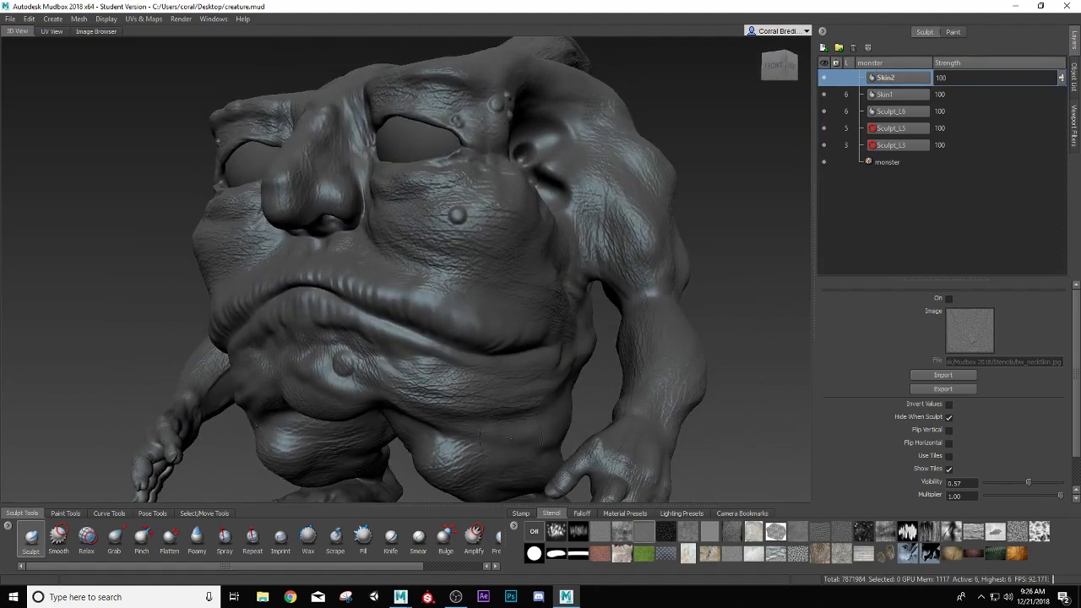
{"action": "left_click", "coordinate": [605, 534]}
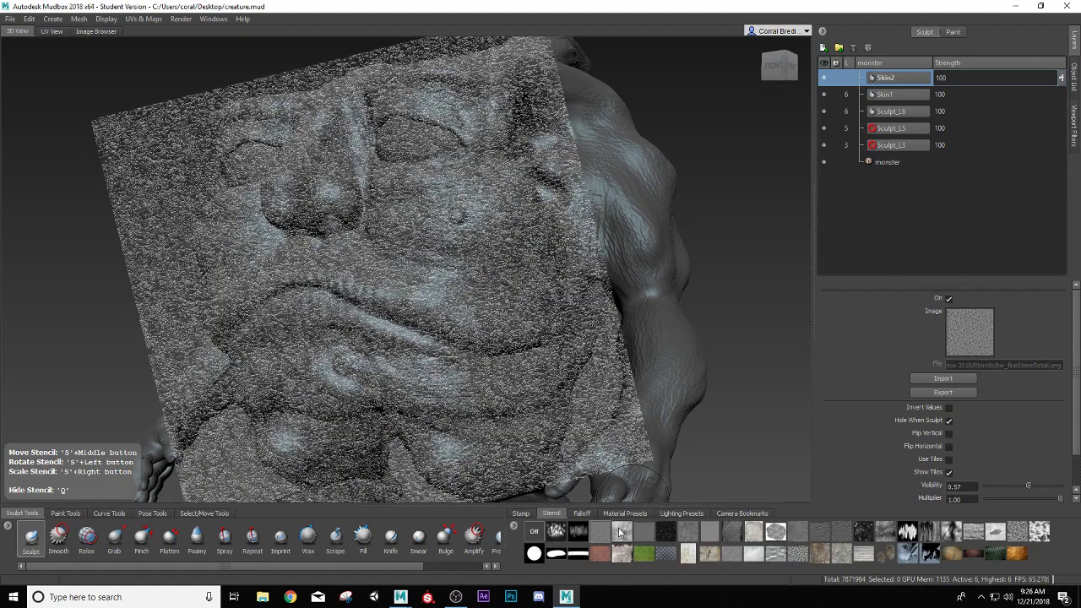
{"action": "left_click", "coordinate": [642, 534]}
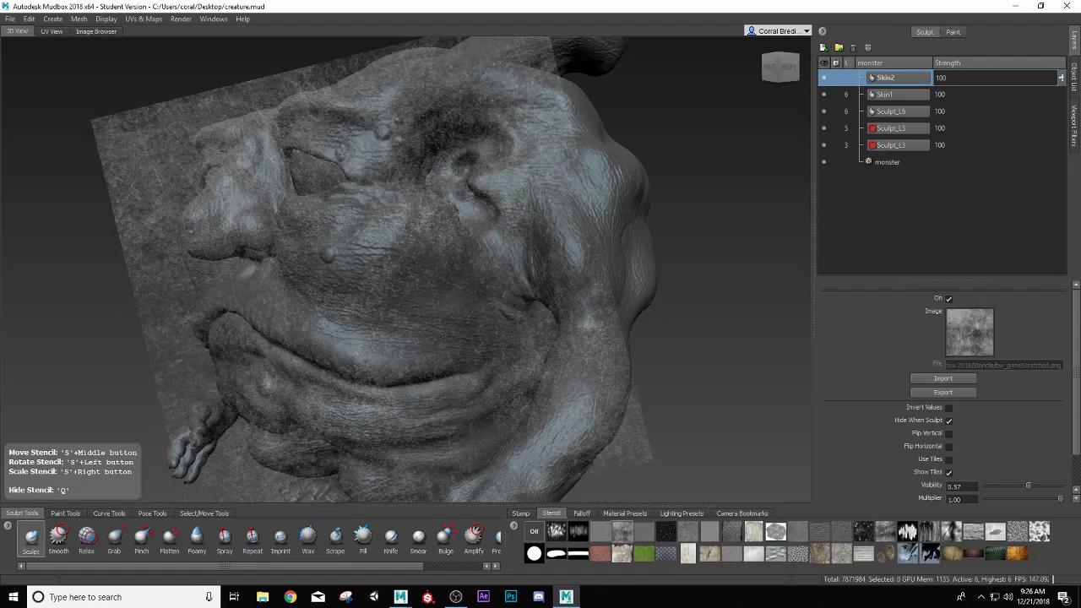
{"action": "mouse_move", "coordinate": [443, 336]}
{"action": "left_mouse_down", "text": "alt"}
{"action": "mouse_move", "coordinate": [483, 347]}
{"action": "mouse_move", "coordinate": [444, 349]}
{"action": "left_mouse_up", "text": "alt"}
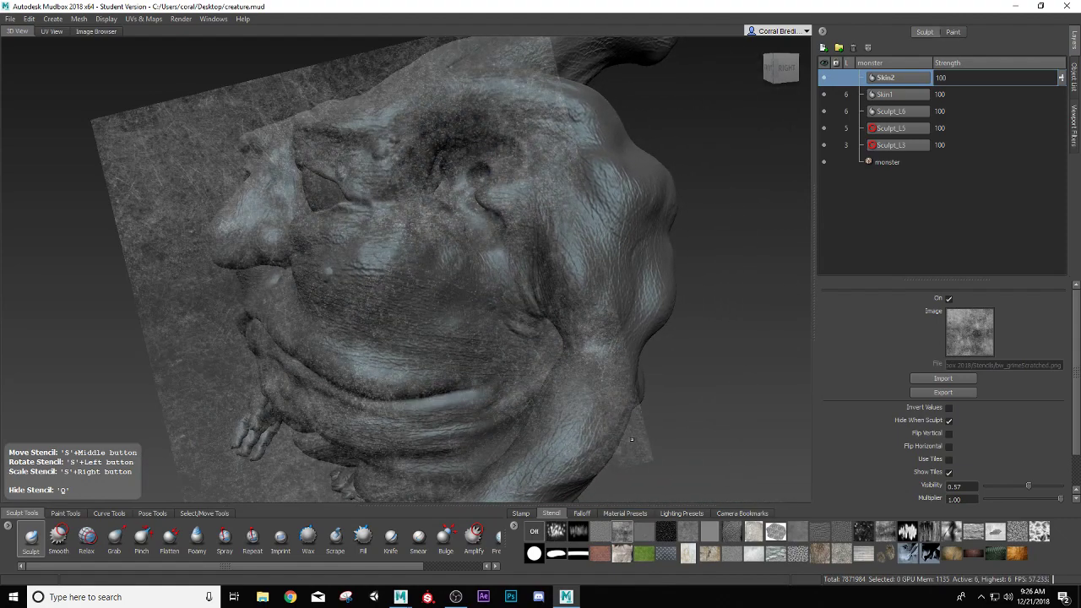
{"action": "left_click", "coordinate": [646, 534]}
{"action": "left_click", "coordinate": [693, 532]}
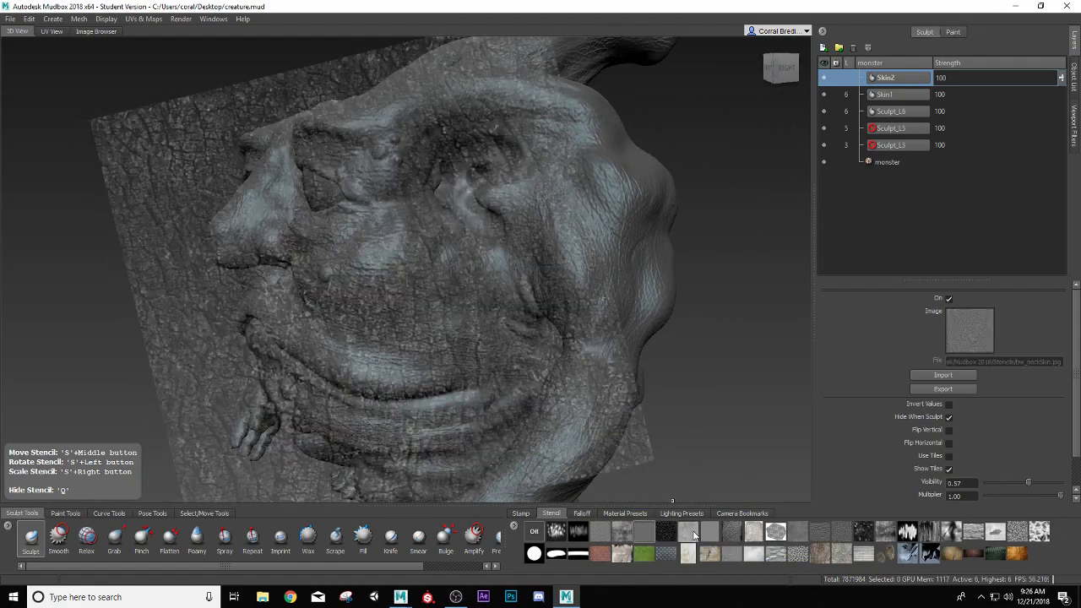
{"action": "left_click", "coordinate": [693, 536]}
{"action": "middle_click_drag", "start_coordinate": [392, 352], "coordinate": [497, 430], "text": "alt"}
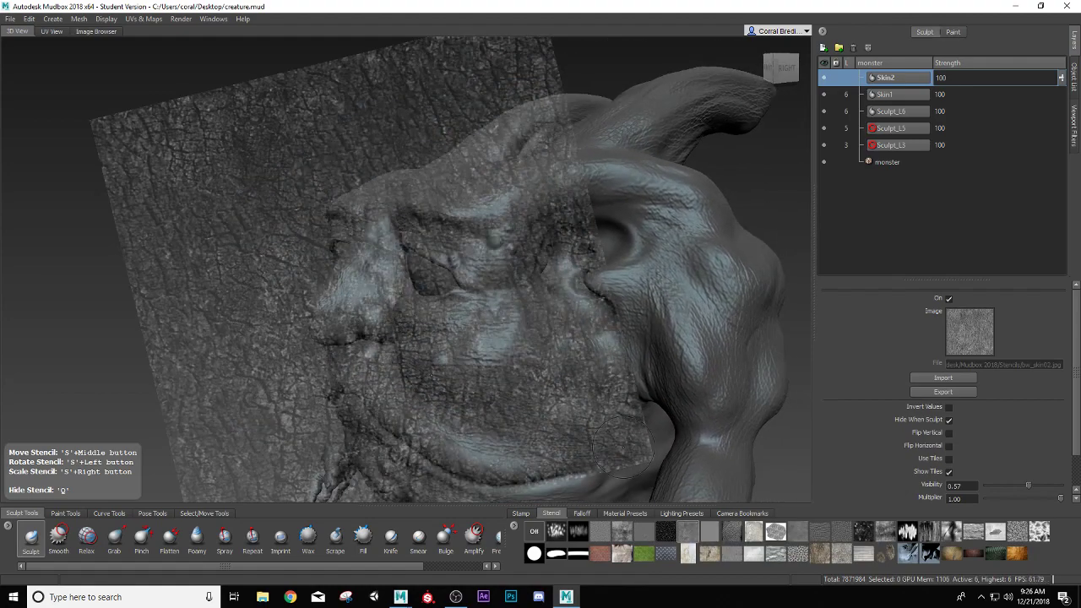
{"action": "left_click", "coordinate": [709, 533]}
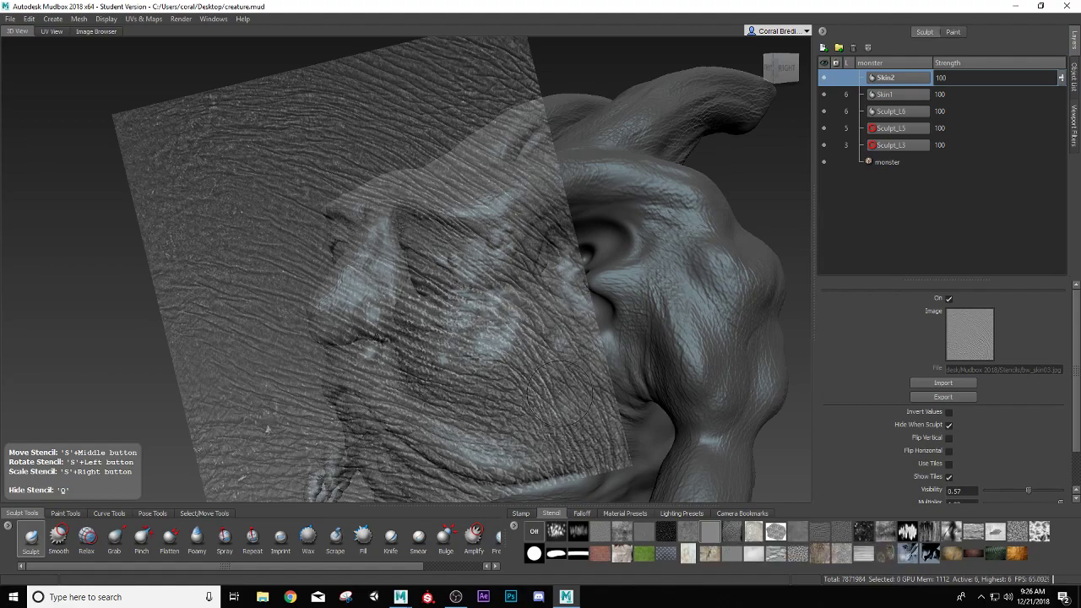
{"action": "middle_click_drag", "start_coordinate": [601, 440], "coordinate": [523, 371], "text": "alt"}
{"action": "left_click_drag", "start_coordinate": [524, 372], "coordinate": [439, 406], "text": "alt"}
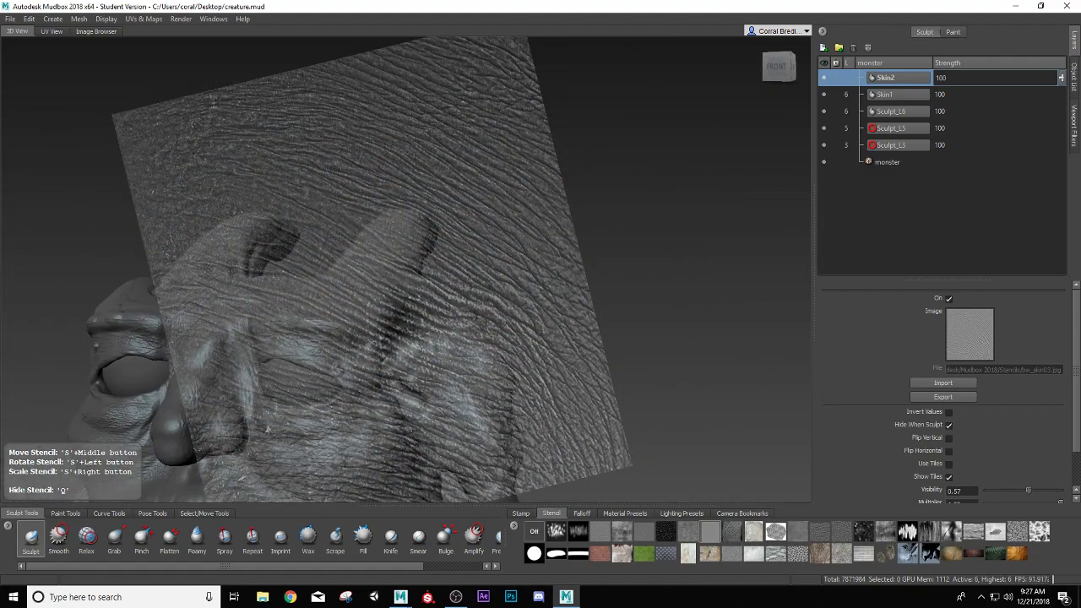
- Switch to the pebbled skin stencil with large and small rounded cells, and hide the Skin1 layer
{"action": "left_click", "coordinate": [741, 538]}
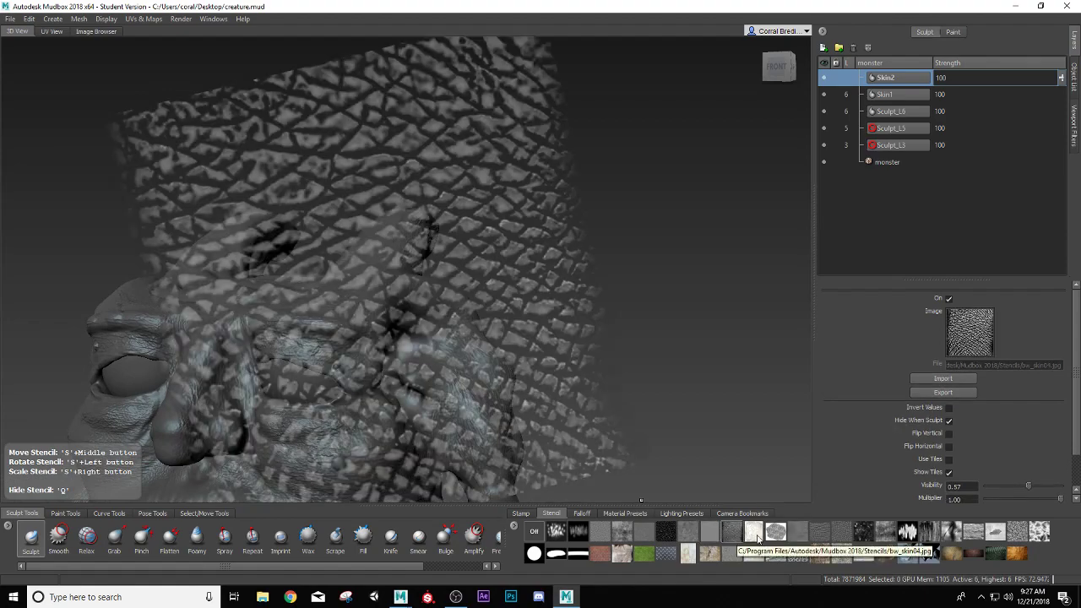
{"action": "left_click", "coordinate": [753, 538]}
{"action": "left_click_drag", "start_coordinate": [287, 354], "coordinate": [1, 345], "text": "alt"}
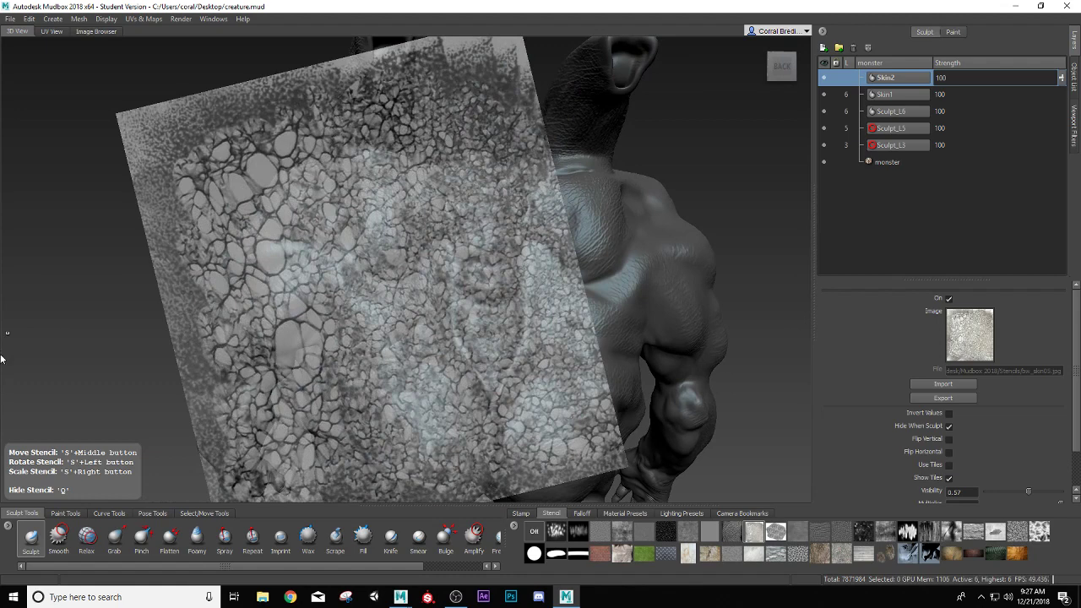
{"action": "middle_click_drag", "start_coordinate": [422, 204], "coordinate": [390, 252], "text": "alt"}
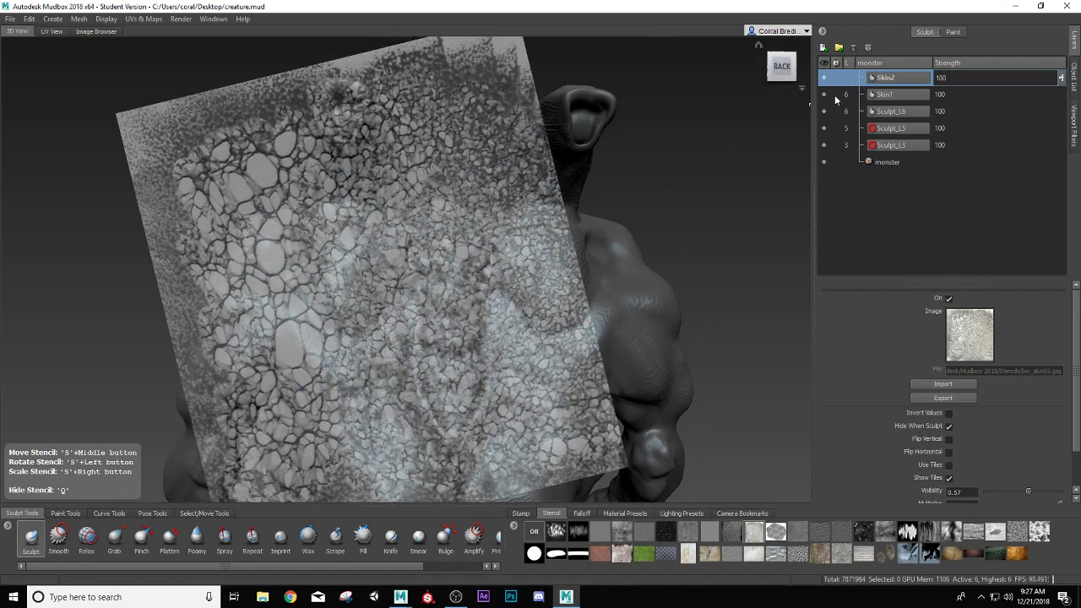
{"action": "left_click", "coordinate": [823, 94]}
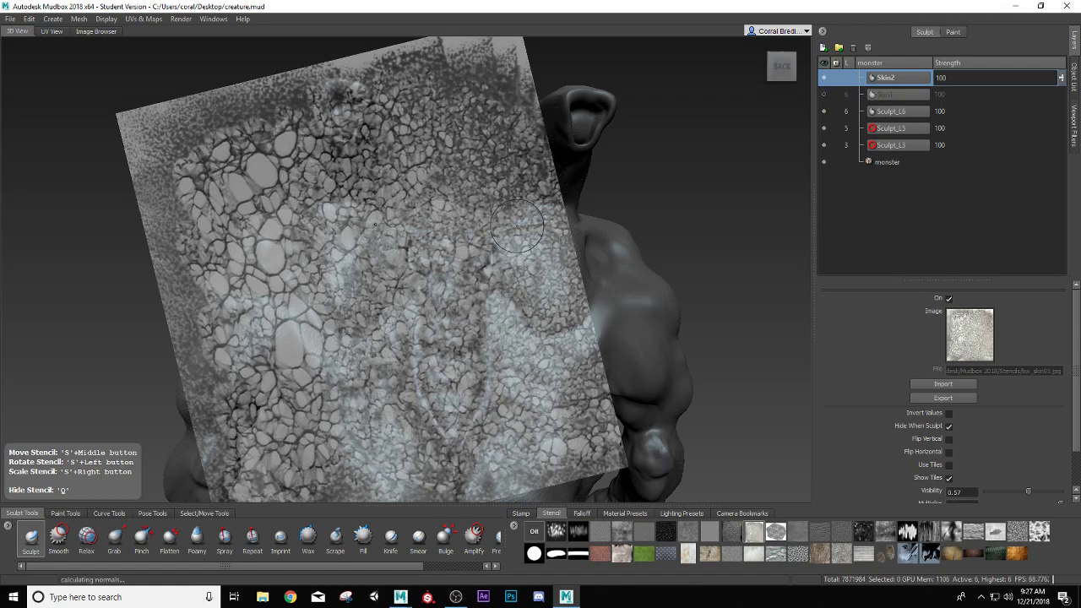
- Reposition the pebbled skin stencil so its large cells lie over one shoulder blade on the creature's upper back
{"action": "key", "text": "q"}
{"action": "mouse_move", "coordinate": [477, 280]}
{"action": "left_mouse_down", "text": "alt"}
{"action": "mouse_move", "coordinate": [447, 317]}
{"action": "mouse_move", "coordinate": [456, 346]}
{"action": "mouse_move", "coordinate": [473, 325]}
{"action": "mouse_move", "coordinate": [466, 299]}
{"action": "left_mouse_up", "text": "alt"}
{"action": "key", "text": "q"}
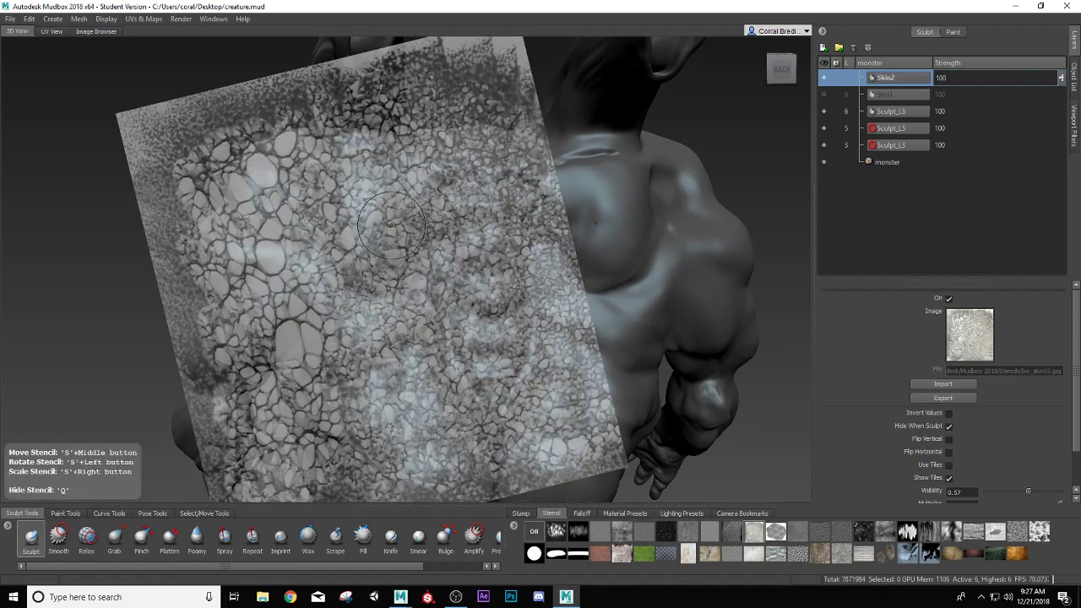
{"action": "scroll", "coordinate": [423, 237], "scroll_direction": "up", "scroll_amount": 1}
{"action": "middle_click_drag", "start_coordinate": [425, 235], "coordinate": [422, 256], "text": "alt"}
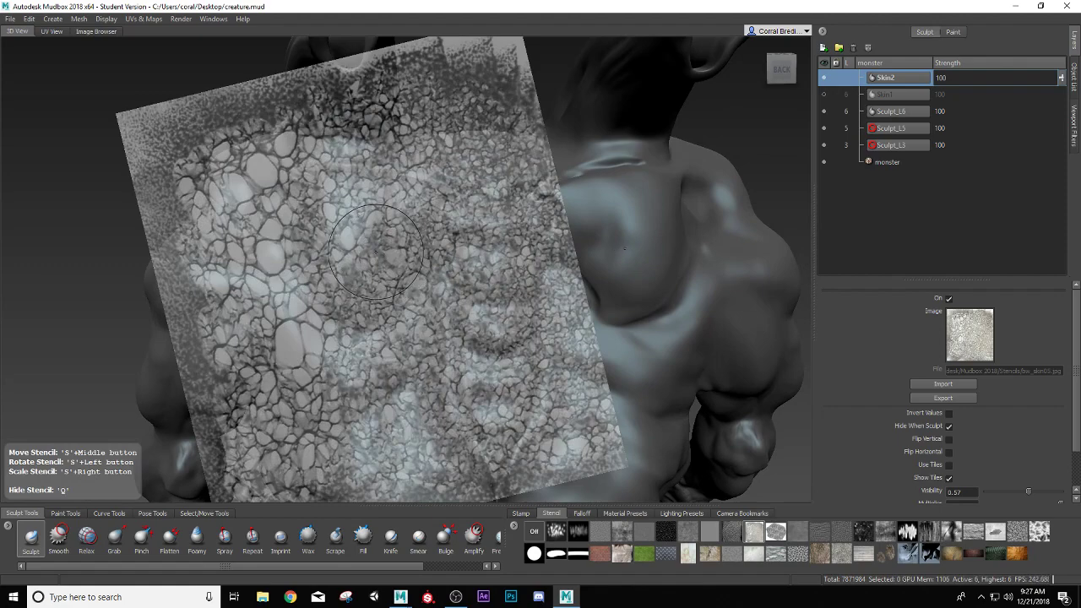
{"action": "left_click_drag", "start_coordinate": [380, 254], "coordinate": [347, 245], "text": "alt"}
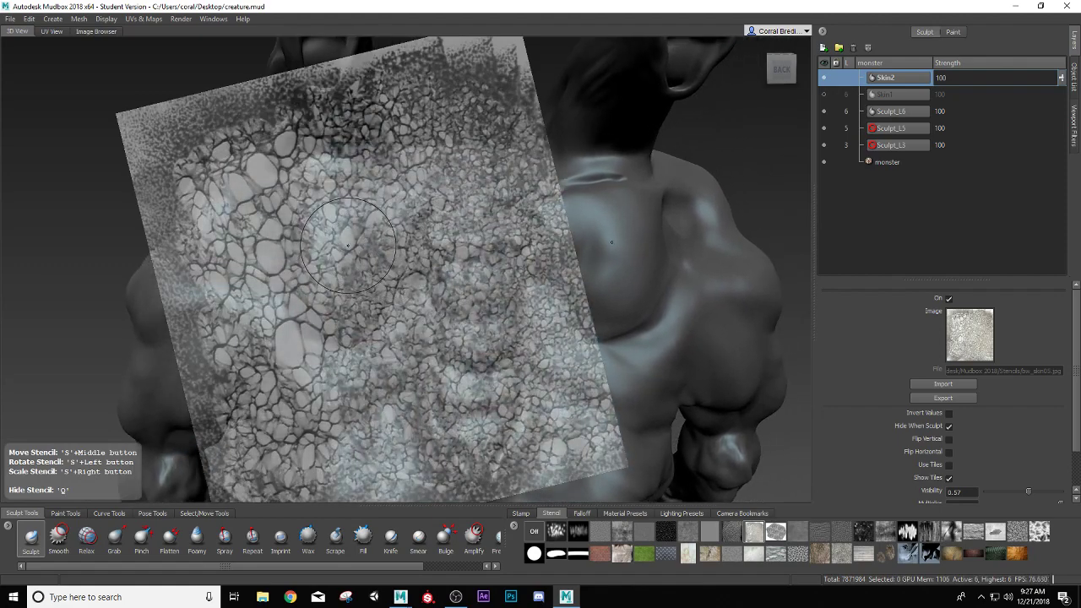
{"action": "middle_click_drag", "start_coordinate": [347, 244], "coordinate": [407, 247]}
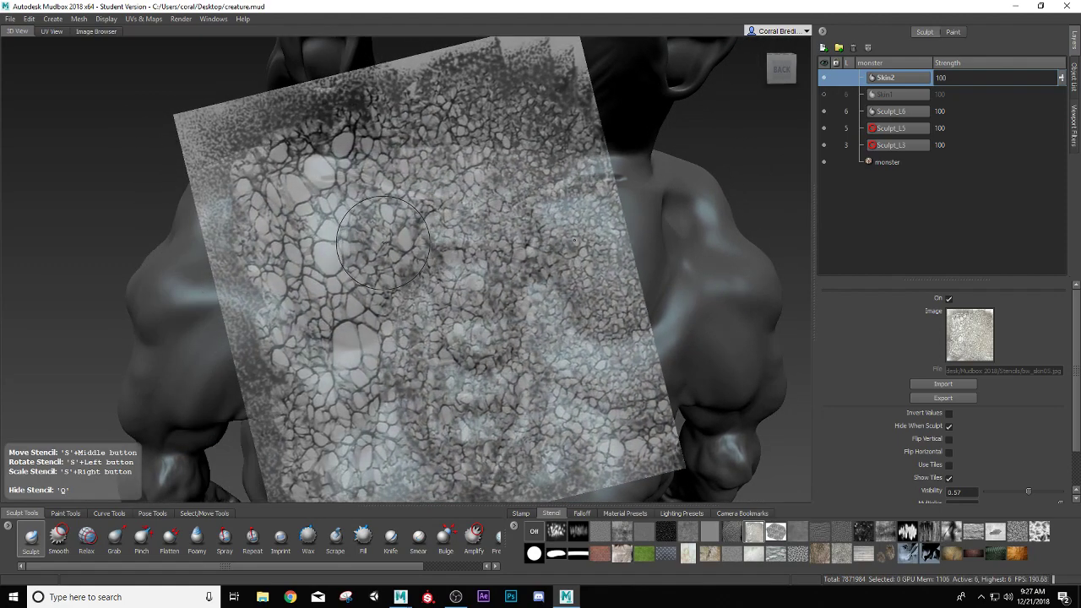
- Sculpt the pebbled stencil texture across both shoulder blades with mirrored strokes, filling the centres, edges and lower tips
{"action": "left_click_drag", "start_coordinate": [383, 244], "coordinate": [369, 223]}
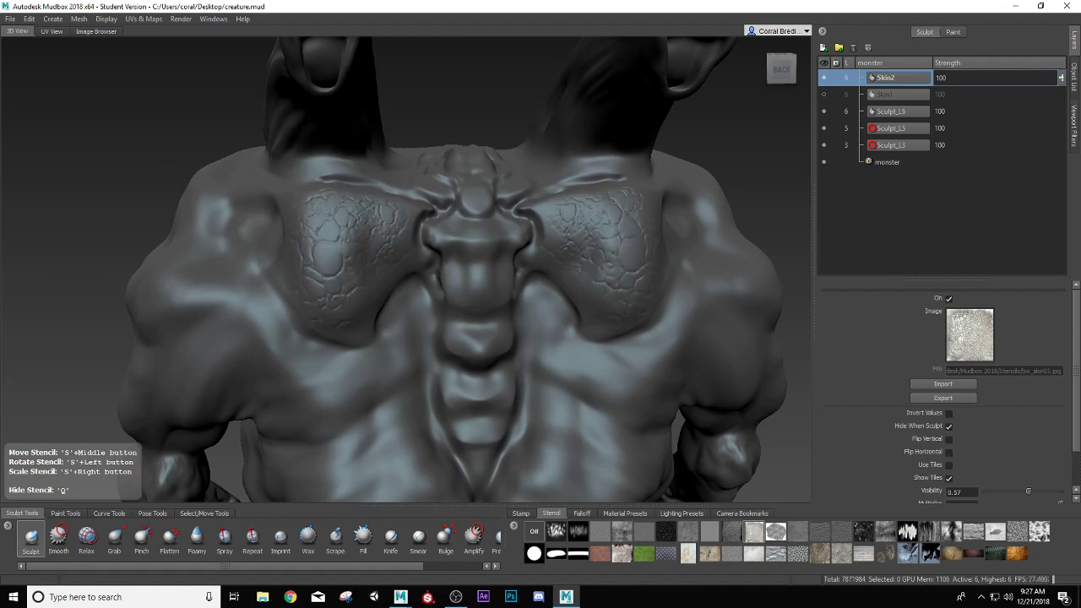
{"action": "key", "text": "q"}
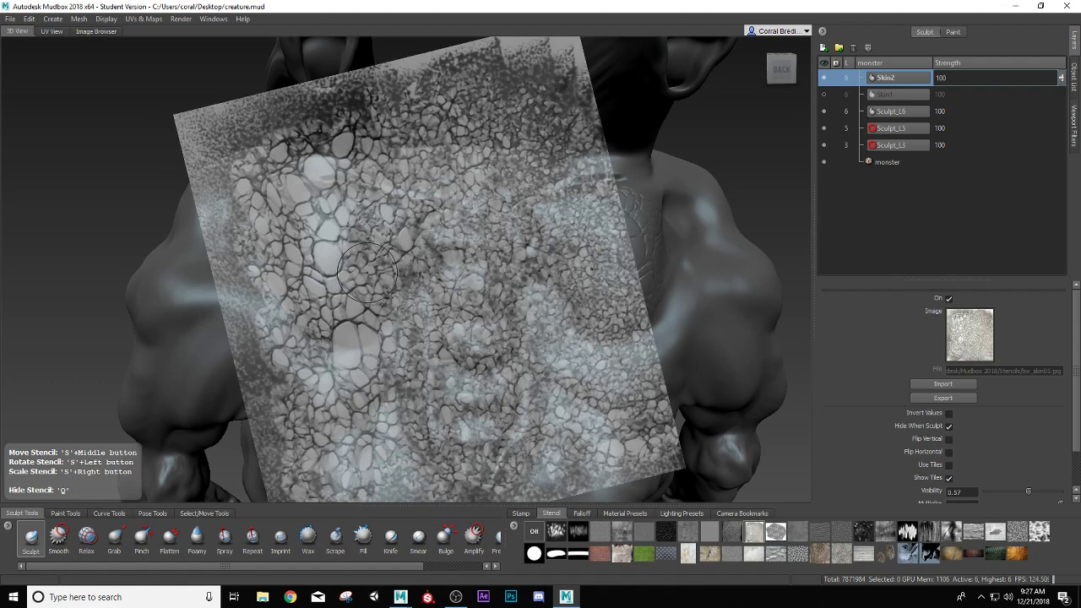
{"action": "key", "text": "q"}
{"action": "left_click_drag", "start_coordinate": [377, 233], "coordinate": [392, 242]}
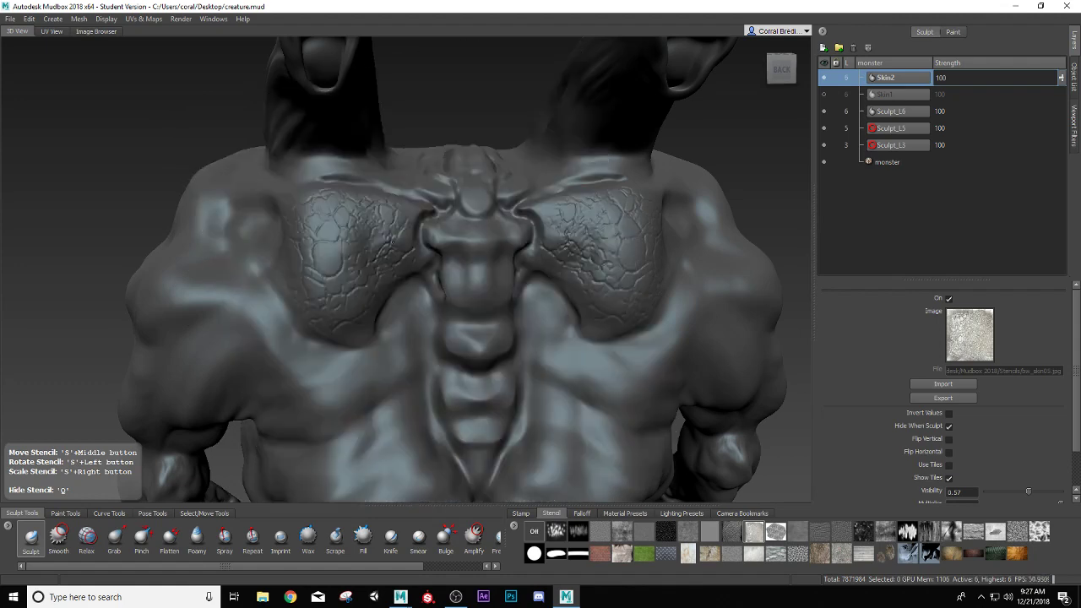
{"action": "mouse_move", "coordinate": [353, 299]}
{"action": "left_mouse_down"}
{"action": "mouse_move", "coordinate": [355, 319]}
{"action": "mouse_move", "coordinate": [358, 299]}
{"action": "mouse_move", "coordinate": [364, 306]}
{"action": "left_mouse_up"}
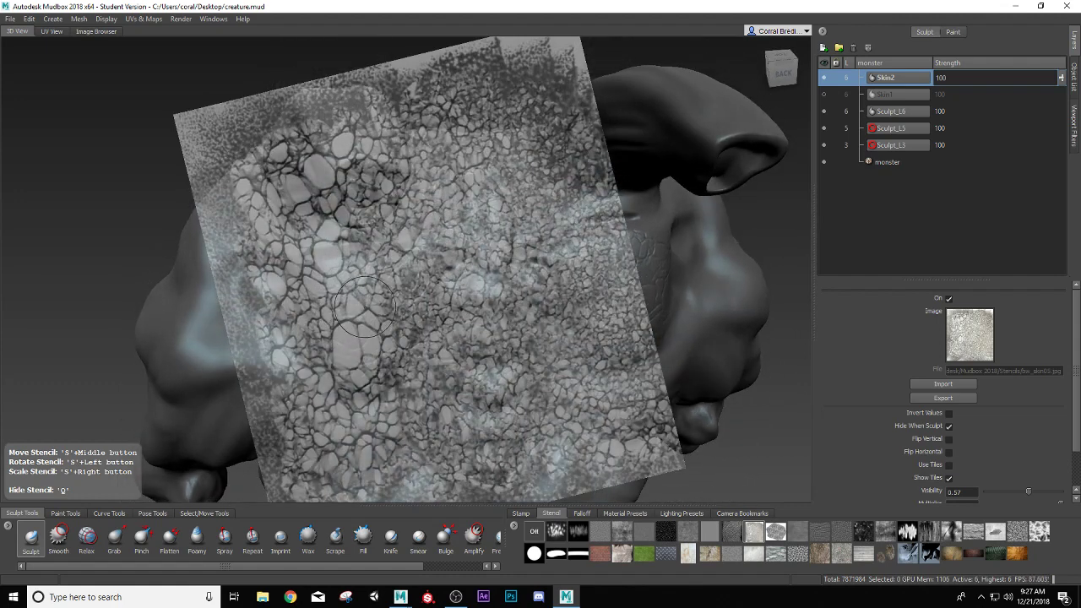
{"action": "left_click_drag", "start_coordinate": [393, 259], "coordinate": [398, 262]}
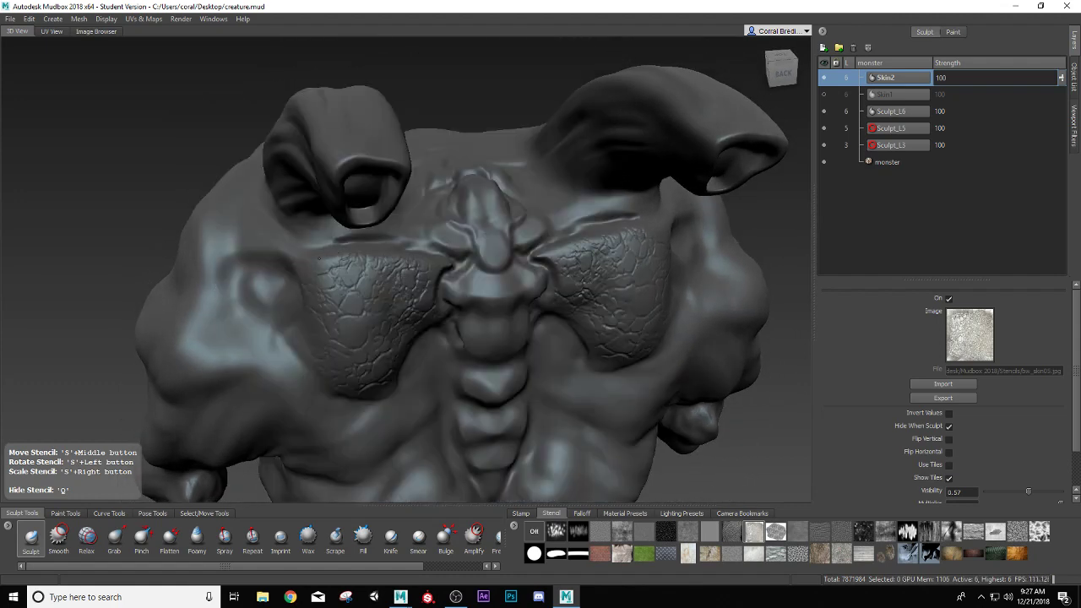
{"action": "left_click_drag", "start_coordinate": [320, 259], "coordinate": [435, 255]}
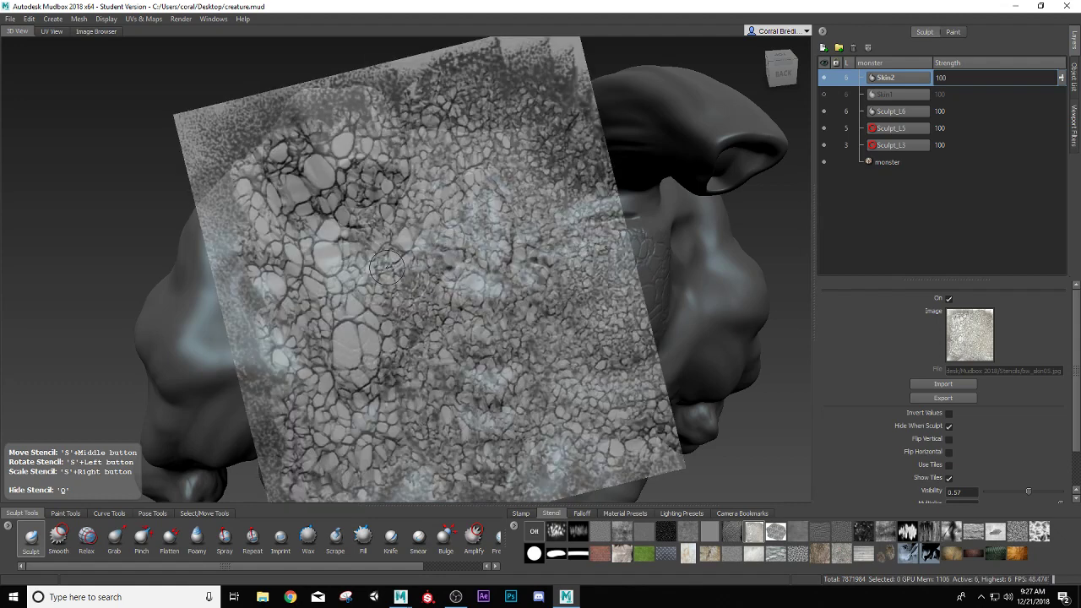
{"action": "left_click_drag", "start_coordinate": [322, 274], "coordinate": [326, 275]}
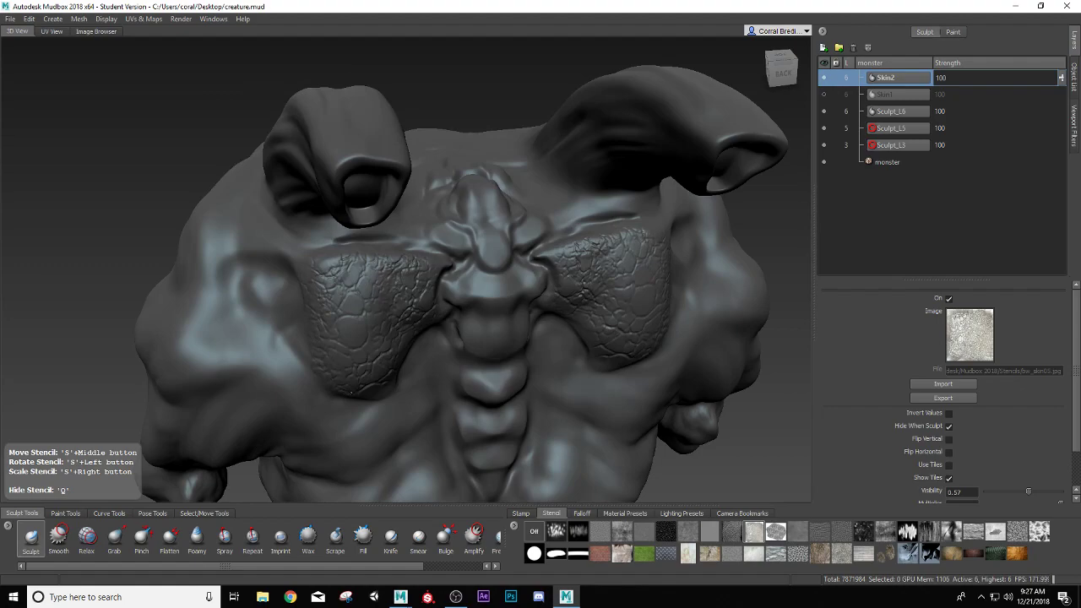
{"action": "left_click_drag", "start_coordinate": [326, 275], "coordinate": [354, 377]}
- Turn off mirroring for the Sculpt tool
{"action": "mouse_move", "coordinate": [439, 316]}
{"action": "left_mouse_down", "text": "alt"}
{"action": "mouse_move", "coordinate": [650, 338]}
{"action": "mouse_move", "coordinate": [485, 319]}
{"action": "mouse_move", "coordinate": [432, 298]}
{"action": "left_mouse_up", "text": "alt"}
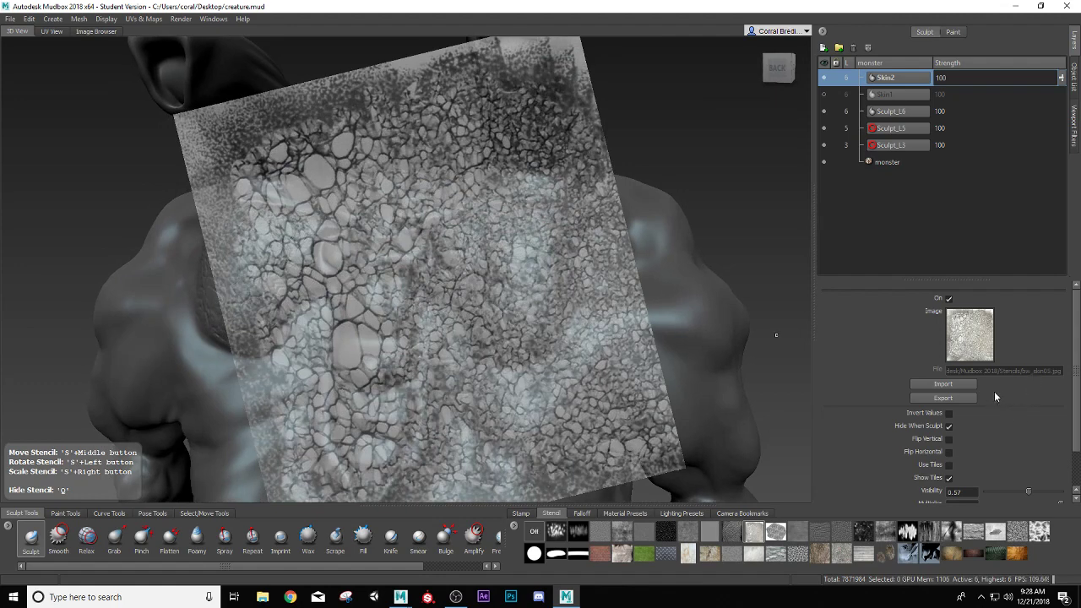
{"action": "left_click", "coordinate": [30, 537]}
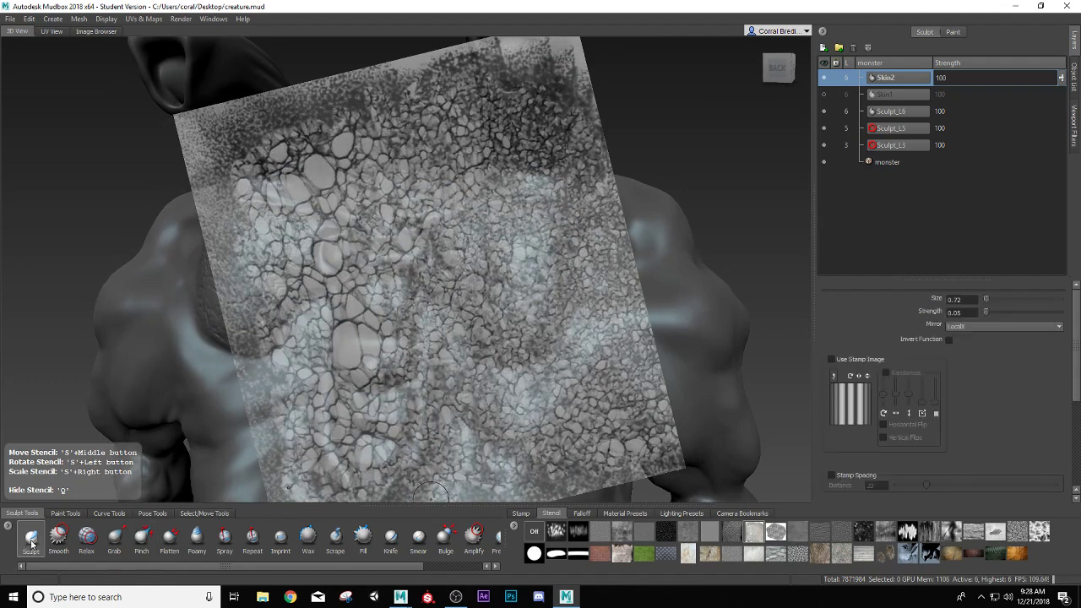
{"action": "left_click", "coordinate": [996, 326]}
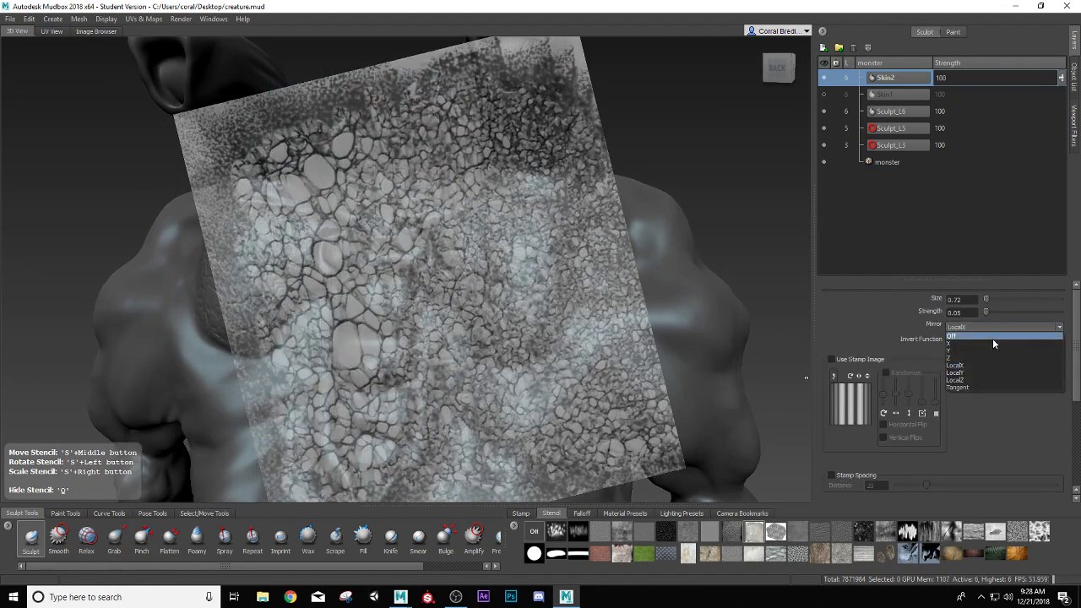
{"action": "left_click", "coordinate": [992, 338]}
- Sculpt the pebbled stencil texture onto the upper spine plates between the two shoulder blades, without mirroring
{"action": "key", "text": "q"}
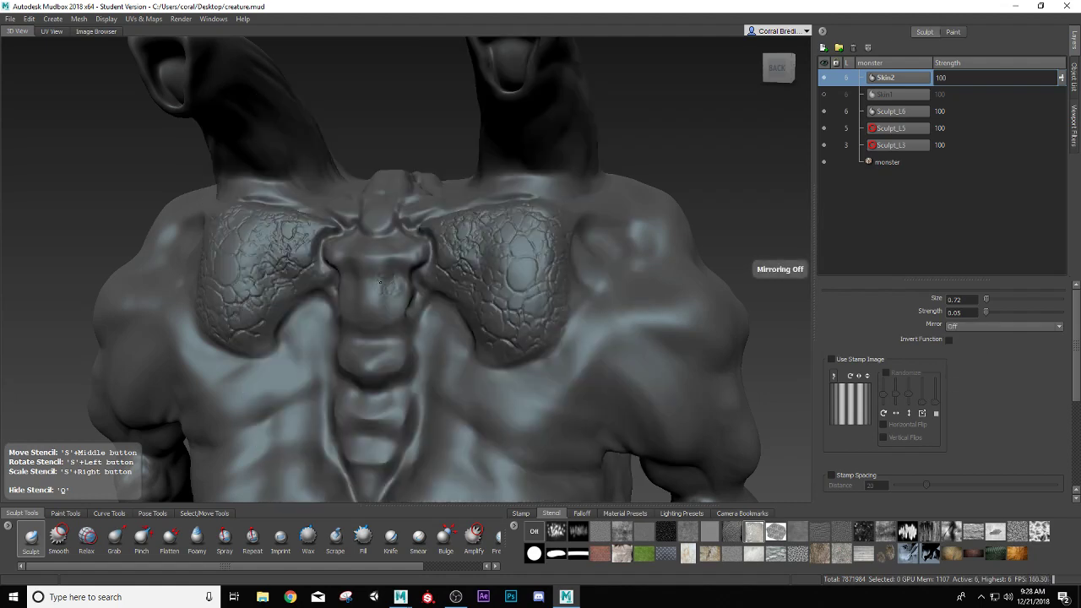
{"action": "key", "text": "q"}
{"action": "left_click_drag", "start_coordinate": [356, 295], "coordinate": [376, 288], "text": "alt"}
{"action": "key", "text": "q"}
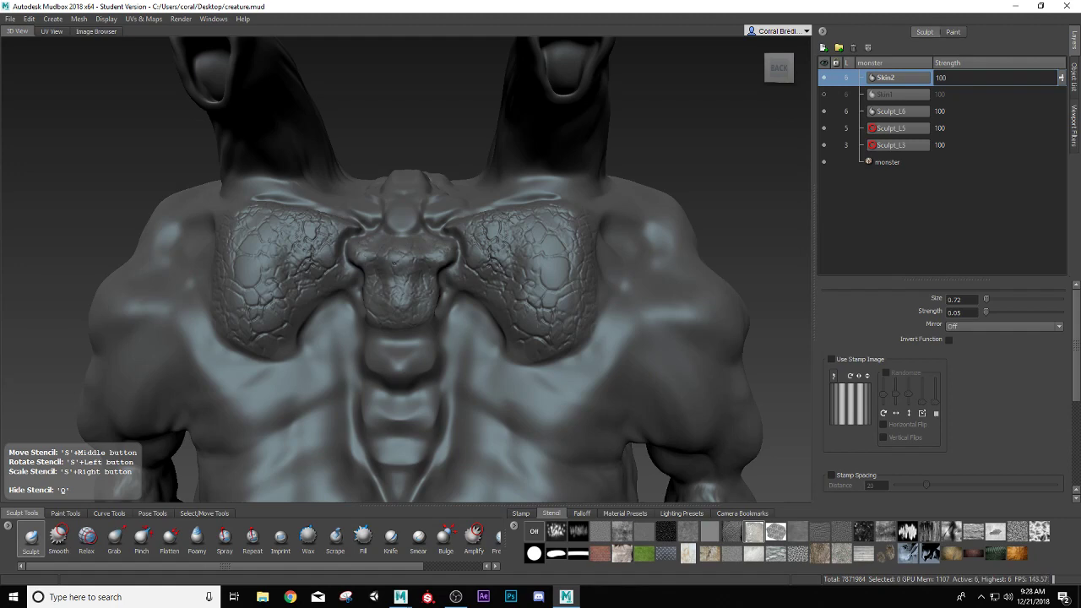
{"action": "key", "text": "q"}
{"action": "key", "text": "q"}
{"action": "key", "text": "q"}
{"action": "key", "text": "q"}
{"action": "key", "text": "q"}
- Continue the pebbled stencil texture down the lower spine segments toward the narrow point below the shoulder blades
{"action": "left_click_drag", "start_coordinate": [403, 376], "coordinate": [434, 353], "text": "alt"}
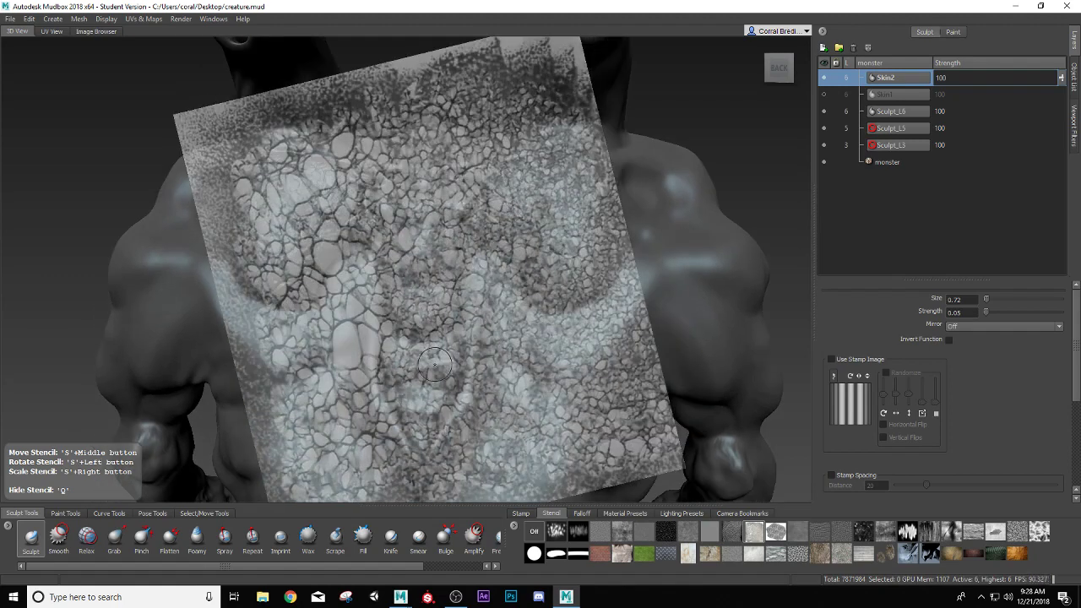
{"action": "key", "text": "q"}
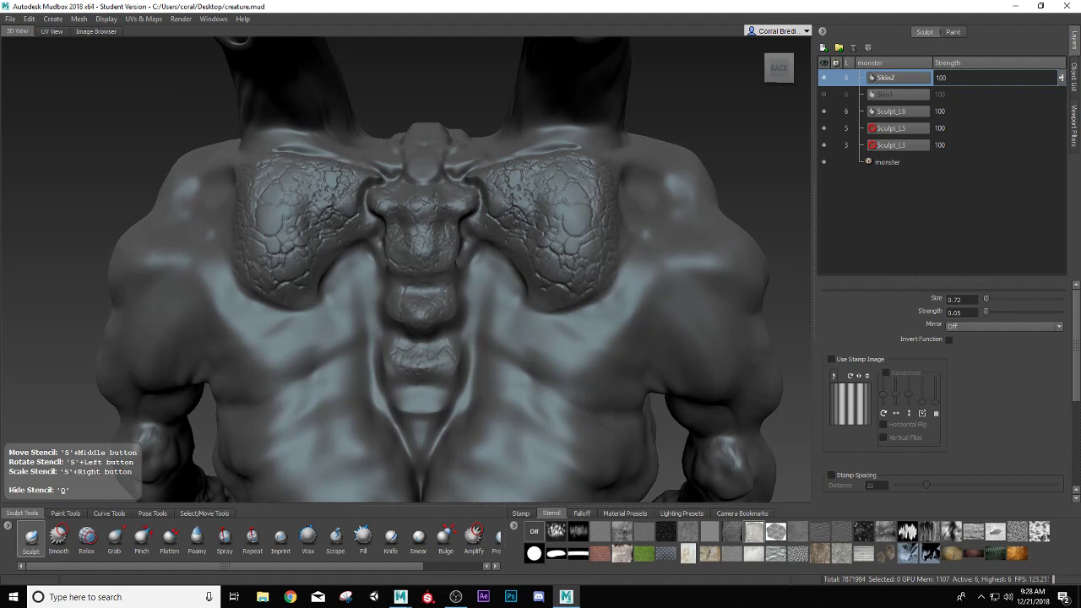
{"action": "key", "text": "q"}
{"action": "left_click_drag", "start_coordinate": [418, 397], "coordinate": [440, 363], "text": "alt"}
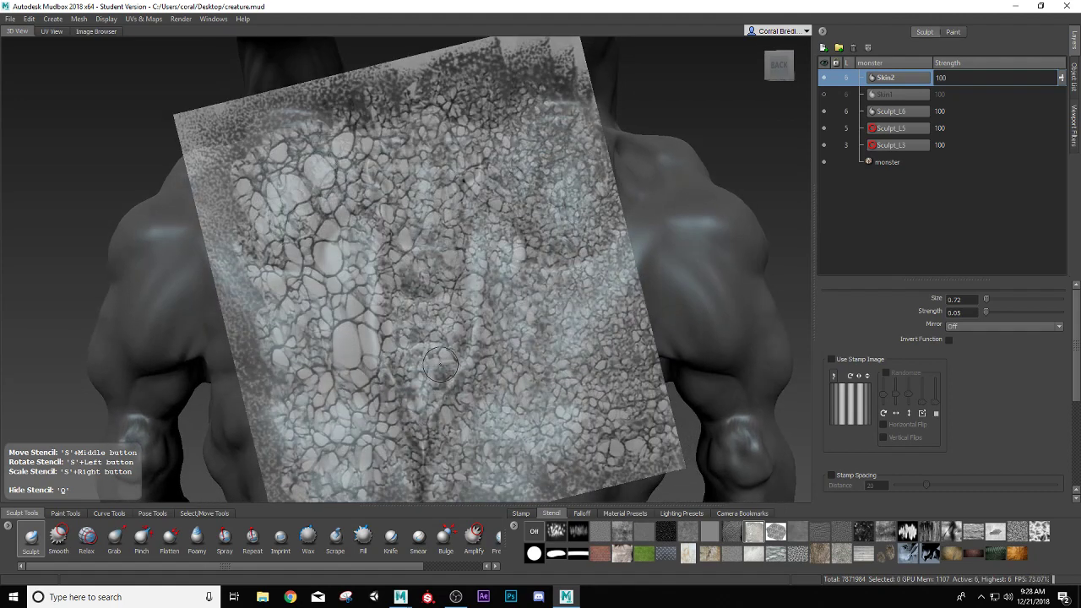
{"action": "key", "text": "q"}
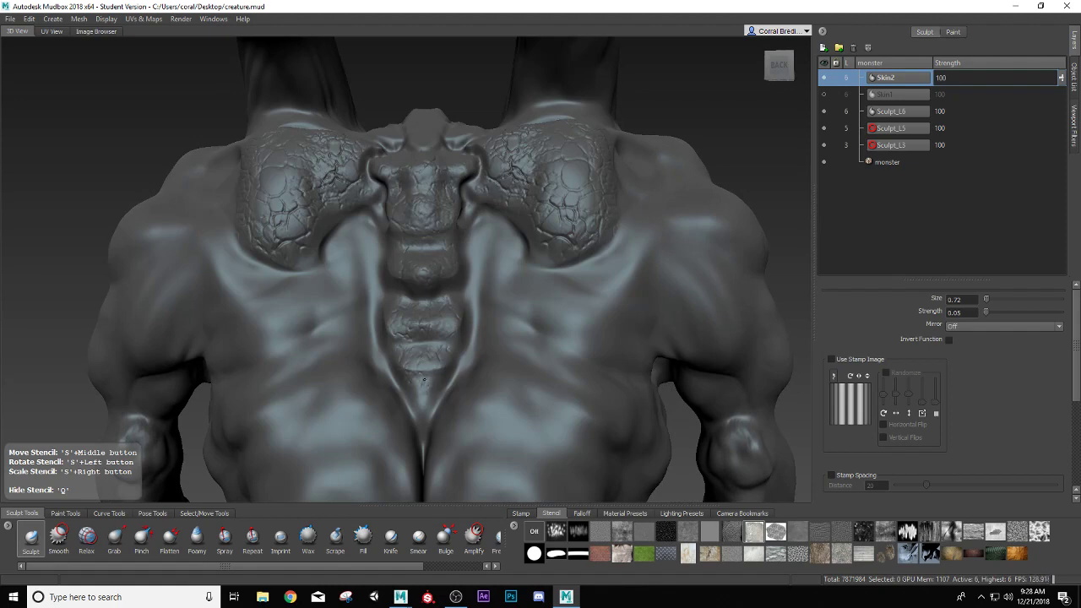
{"action": "key", "text": "q"}
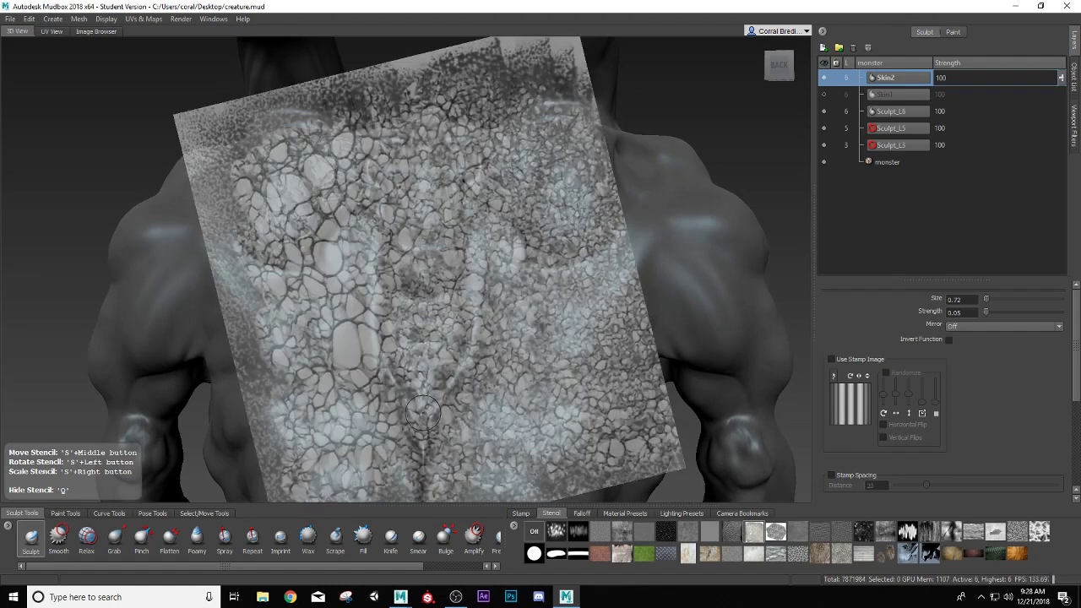
- Sculpt the pebbled texture onto the raised knob at the top of the spine and the rounded lobes beside it
{"action": "left_click_drag", "start_coordinate": [419, 376], "coordinate": [415, 339], "text": "alt"}
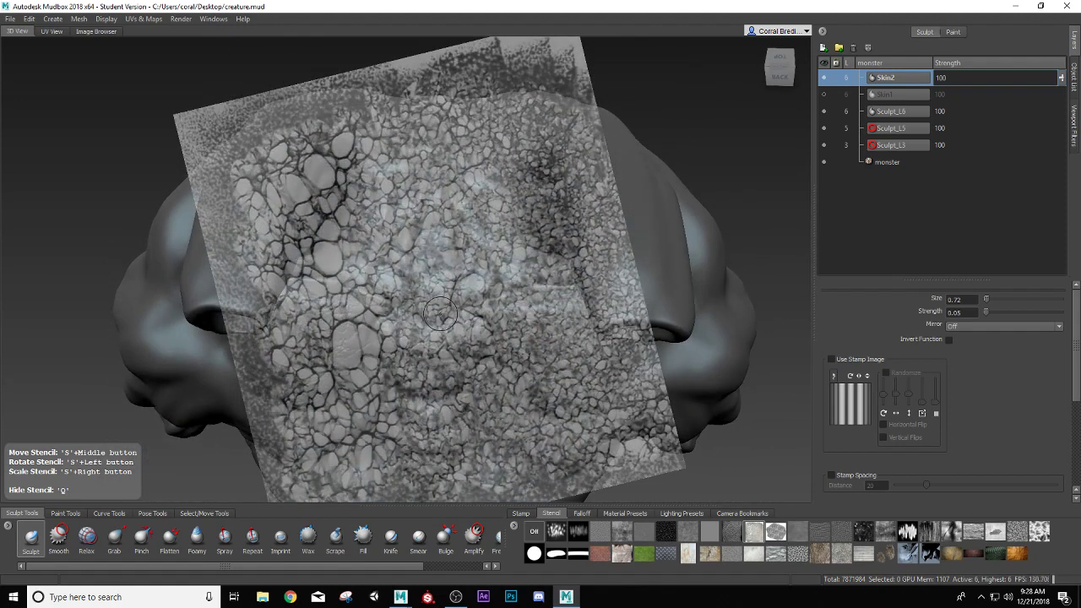
{"action": "key", "text": "q"}
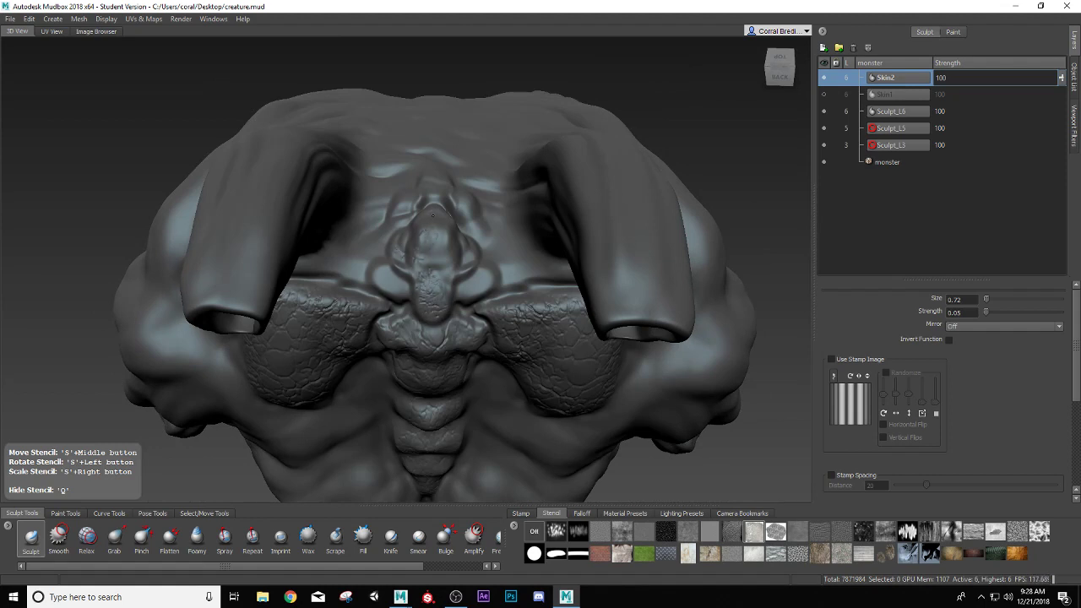
{"action": "key", "text": "q"}
{"action": "left_click_drag", "start_coordinate": [436, 248], "coordinate": [429, 269], "text": "alt"}
{"action": "key", "text": "q"}
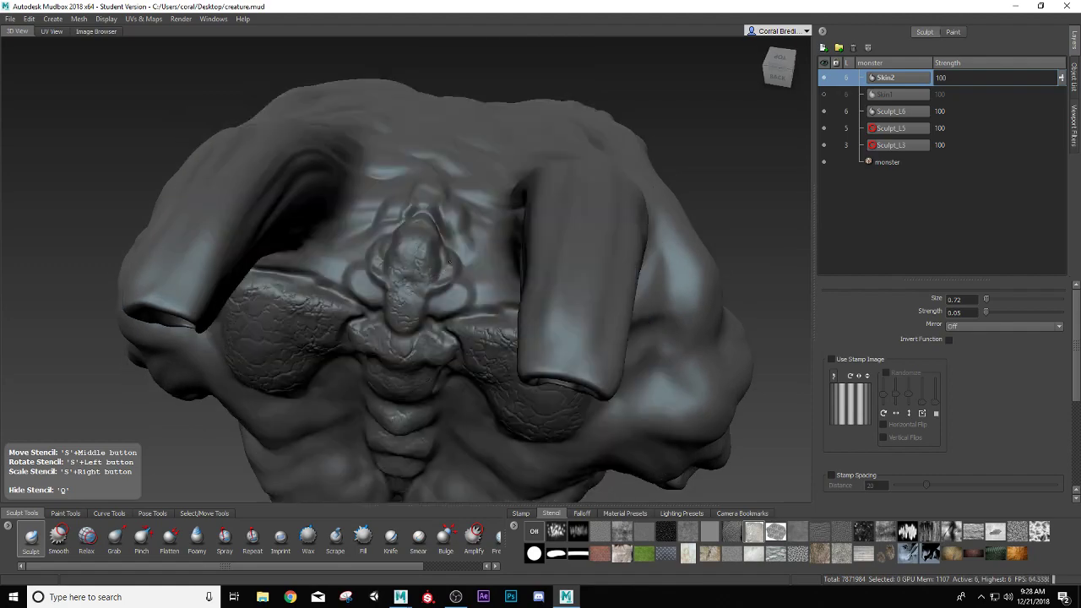
{"action": "key", "text": "q"}
{"action": "key", "text": "q"}
{"action": "key", "text": "q"}
{"action": "left_click_drag", "start_coordinate": [463, 295], "coordinate": [417, 306], "text": "alt"}
{"action": "key", "text": "q"}
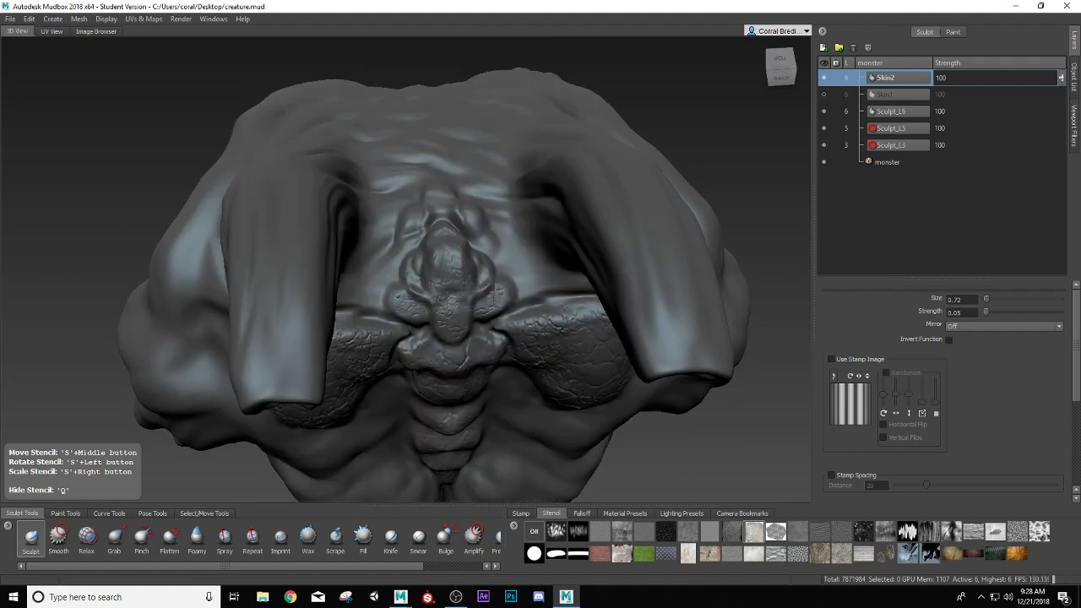
- Add the pebbled texture to the smaller bumps above the spine knob, between the bases of the horns
{"action": "key", "text": "q"}
{"action": "left_click_drag", "start_coordinate": [436, 246], "coordinate": [446, 280], "text": "alt"}
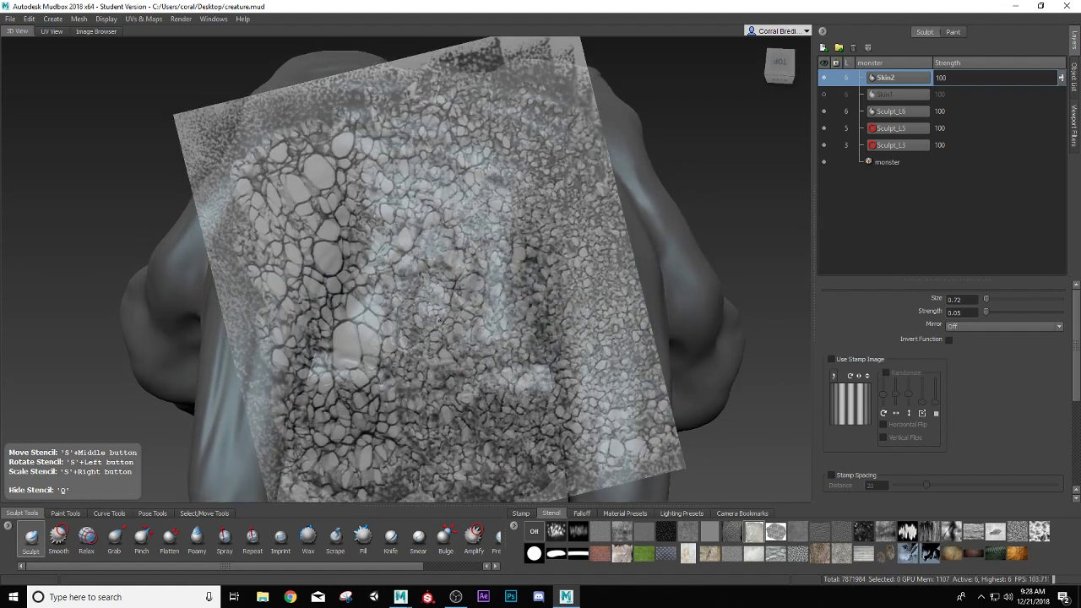
{"action": "key", "text": "q"}
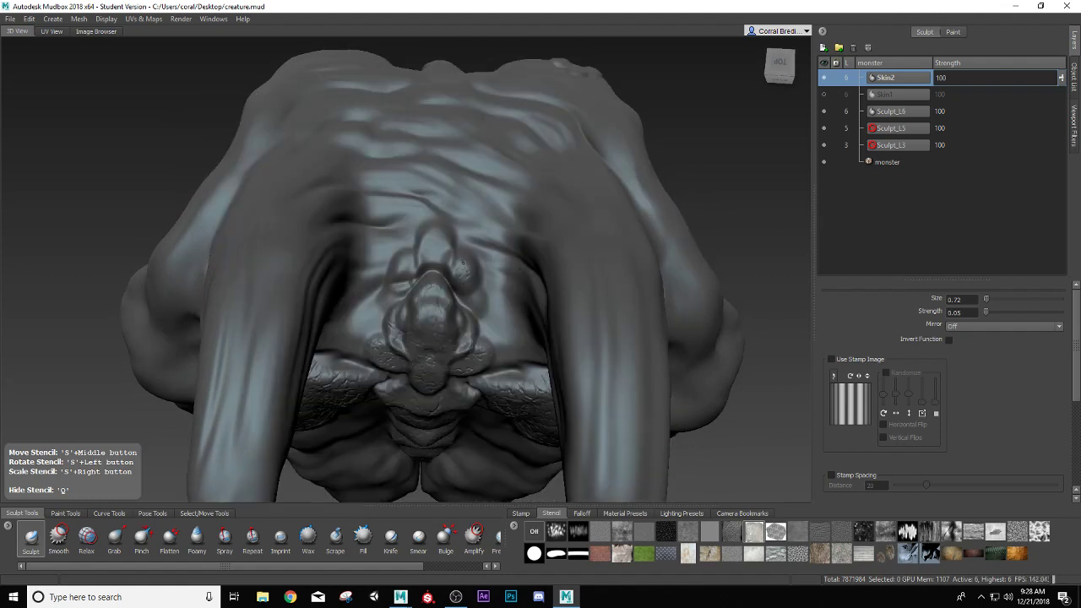
{"action": "key", "text": "q"}
{"action": "key", "text": "q"}
{"action": "key", "text": "q"}
{"action": "key", "text": "q"}
- Rotate and rescale the pebbled stencil over the front of the creature's face
{"action": "mouse_move", "coordinate": [397, 264]}
{"action": "left_mouse_down", "text": "alt"}
{"action": "mouse_move", "coordinate": [470, 250]}
{"action": "mouse_move", "coordinate": [364, 257]}
{"action": "mouse_move", "coordinate": [803, 264]}
{"action": "left_mouse_up", "text": "alt"}
{"action": "key", "text": "q"}
{"action": "middle_click_drag", "start_coordinate": [409, 409], "coordinate": [439, 336], "text": "alt"}
{"action": "left_click_drag", "start_coordinate": [439, 336], "coordinate": [472, 336], "text": "alt"}
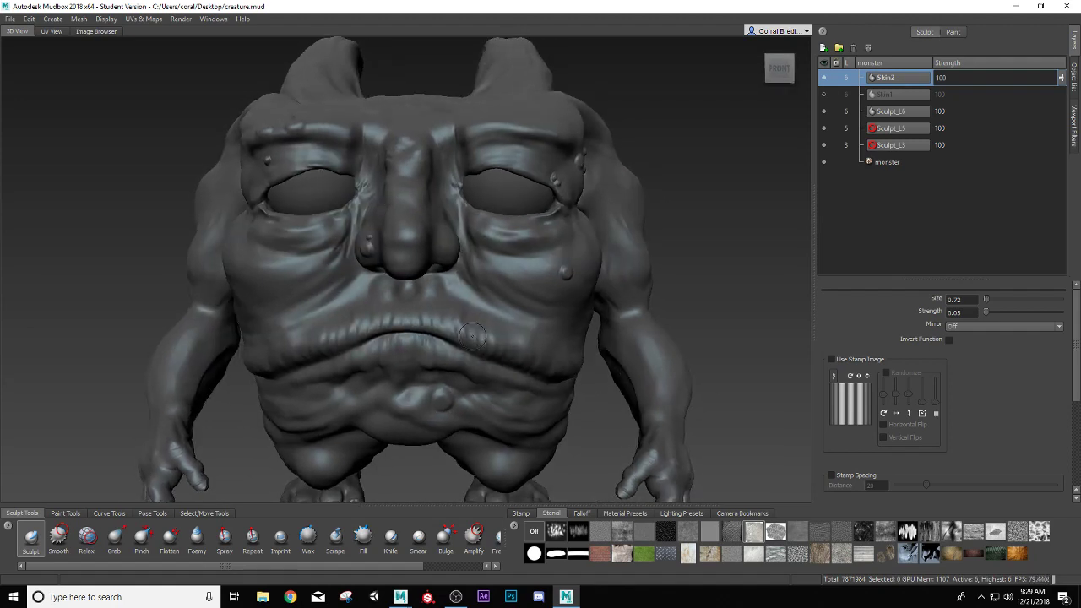
{"action": "key", "text": "q"}
{"action": "scroll", "coordinate": [430, 313], "scroll_direction": "up", "scroll_amount": 3}
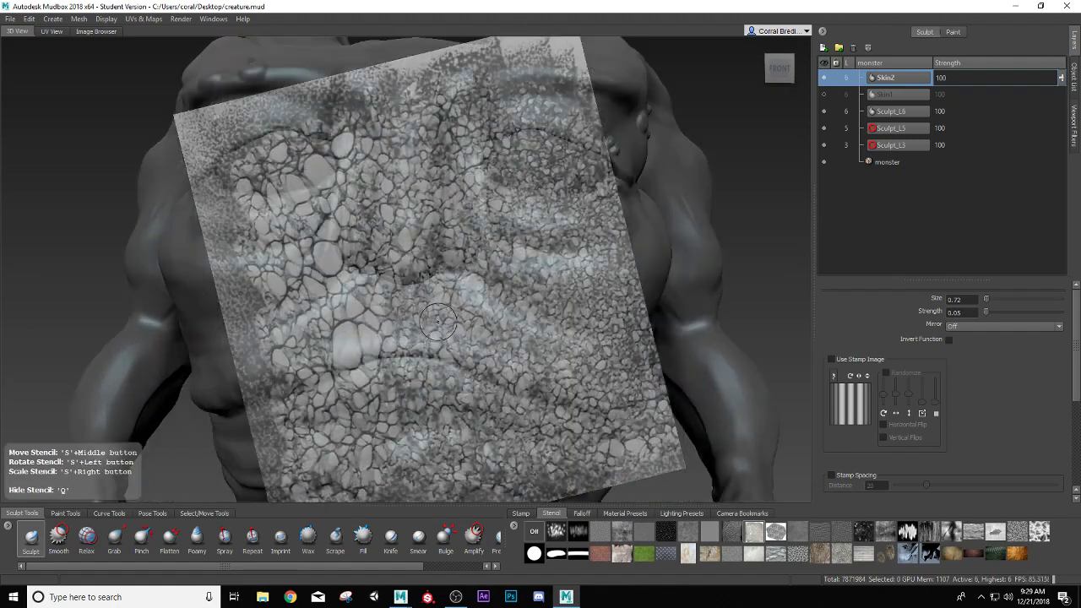
{"action": "scroll", "coordinate": [433, 314], "scroll_direction": "down", "scroll_amount": 1}
{"action": "left_click_drag", "start_coordinate": [433, 314], "coordinate": [453, 351]}
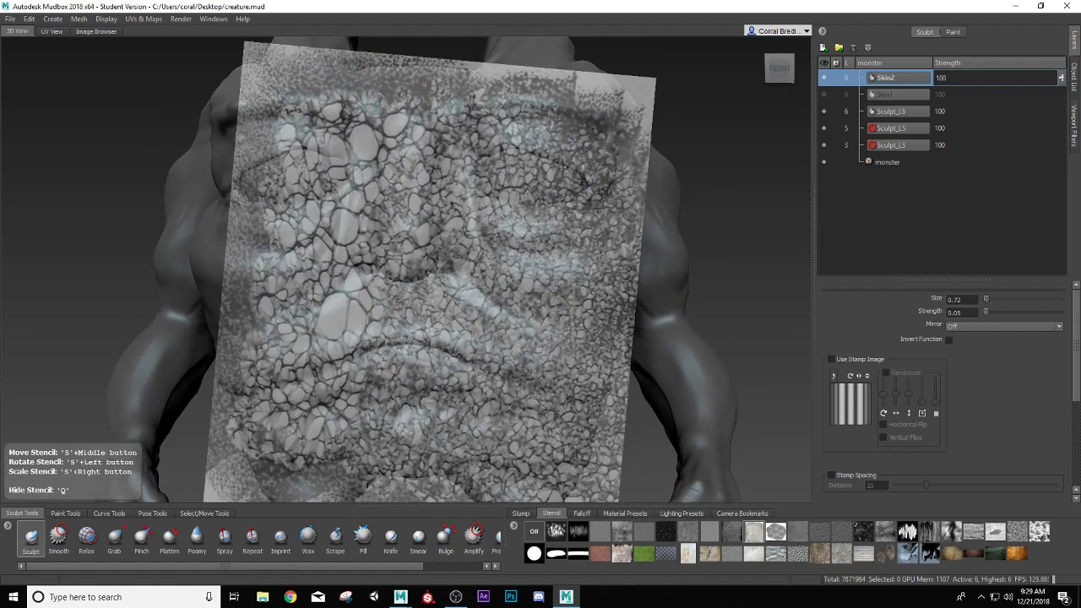
{"action": "mouse_move", "coordinate": [450, 321]}
{"action": "right_mouse_down"}
{"action": "mouse_move", "coordinate": [458, 318]}
{"action": "mouse_move", "coordinate": [443, 314]}
{"action": "right_mouse_up"}
- Set mirroring to LocalX and sculpt the pebbled texture along the bridge, tip and side of the nose
{"action": "middle_click_drag", "start_coordinate": [440, 248], "coordinate": [442, 323], "text": "alt"}
{"action": "left_click_drag", "start_coordinate": [443, 323], "coordinate": [347, 328], "text": "alt"}
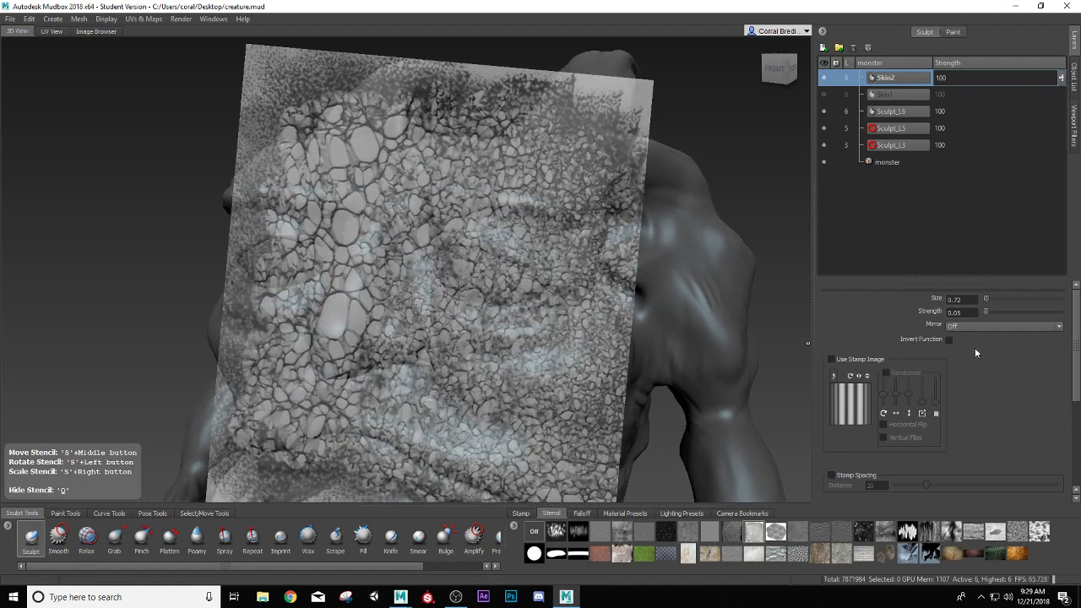
{"action": "left_click", "coordinate": [950, 327]}
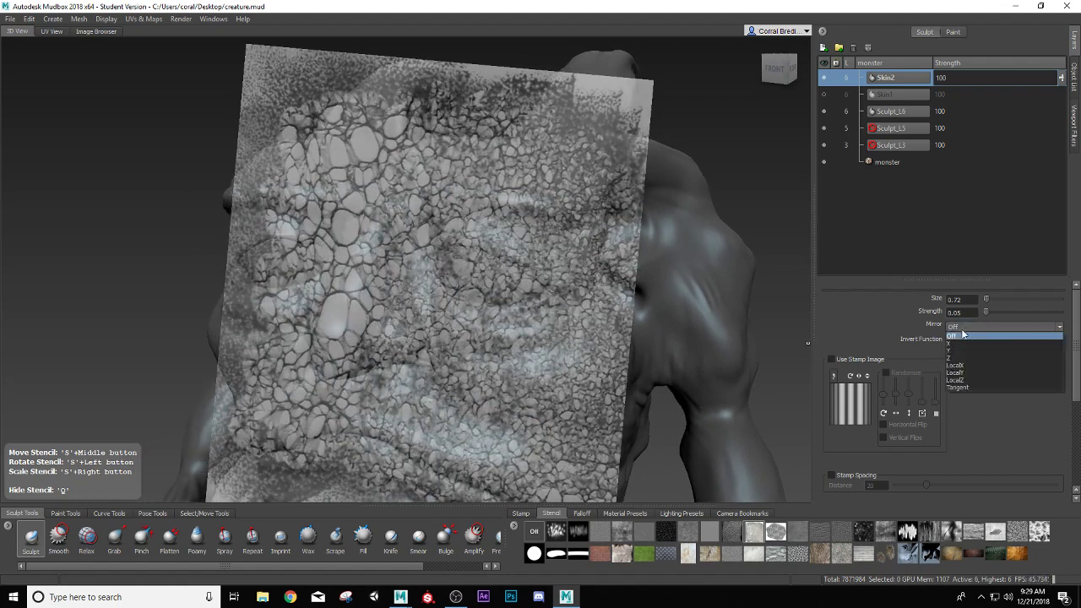
{"action": "left_click", "coordinate": [965, 365]}
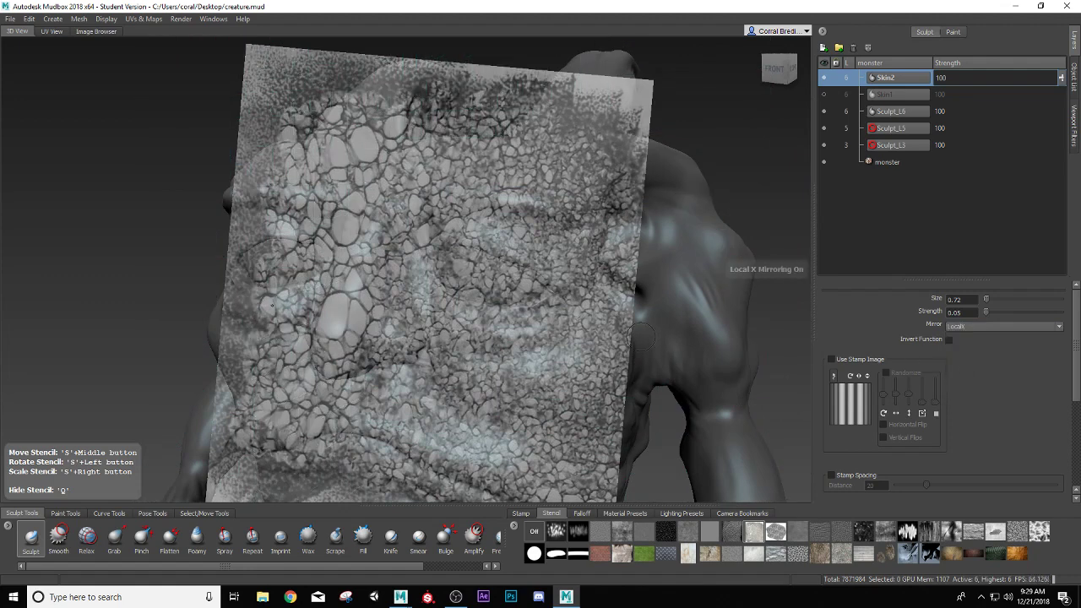
{"action": "key", "text": "q"}
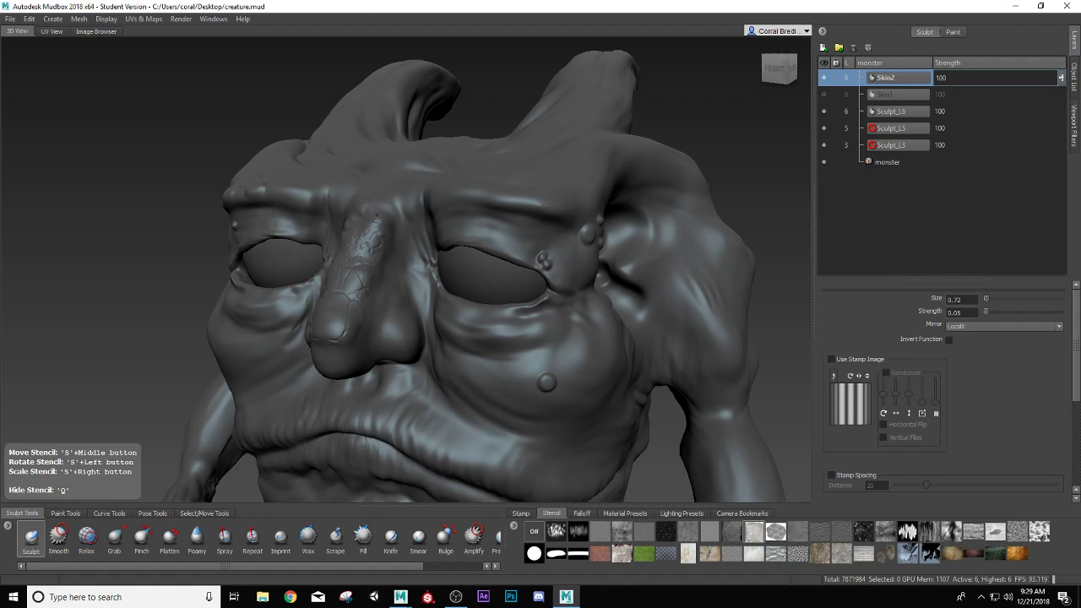
{"action": "left_click_drag", "start_coordinate": [382, 211], "coordinate": [382, 209]}
{"action": "left_click_drag", "start_coordinate": [384, 255], "coordinate": [384, 259]}
{"action": "mouse_move", "coordinate": [334, 350]}
{"action": "left_mouse_down"}
{"action": "mouse_move", "coordinate": [348, 326]}
{"action": "mouse_move", "coordinate": [365, 318]}
{"action": "mouse_move", "coordinate": [368, 331]}
{"action": "mouse_move", "coordinate": [364, 285]}
{"action": "left_mouse_up"}
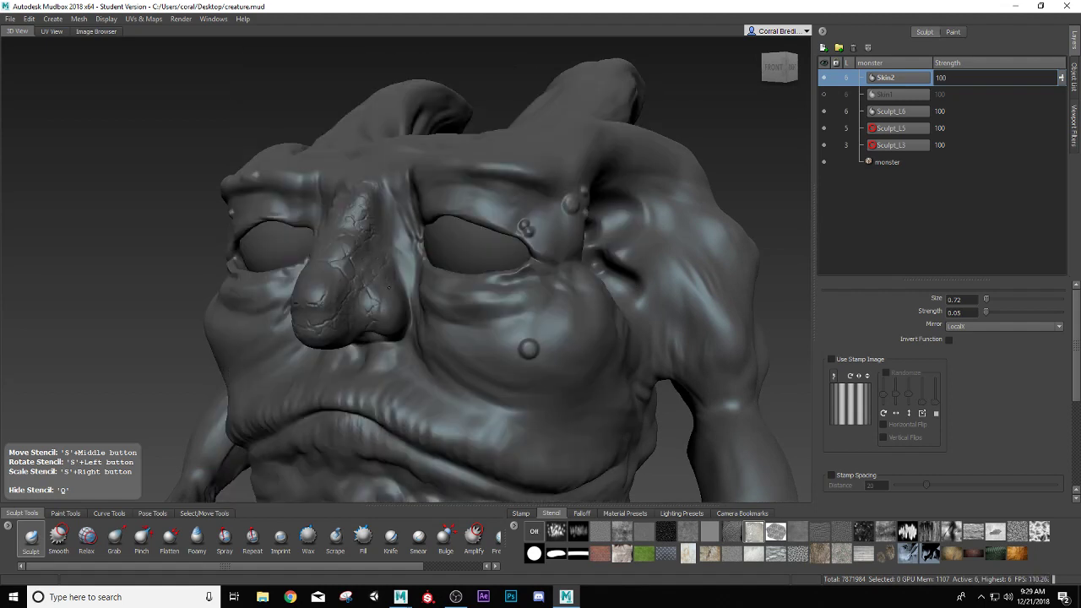
{"action": "left_click_drag", "start_coordinate": [391, 326], "coordinate": [381, 329]}
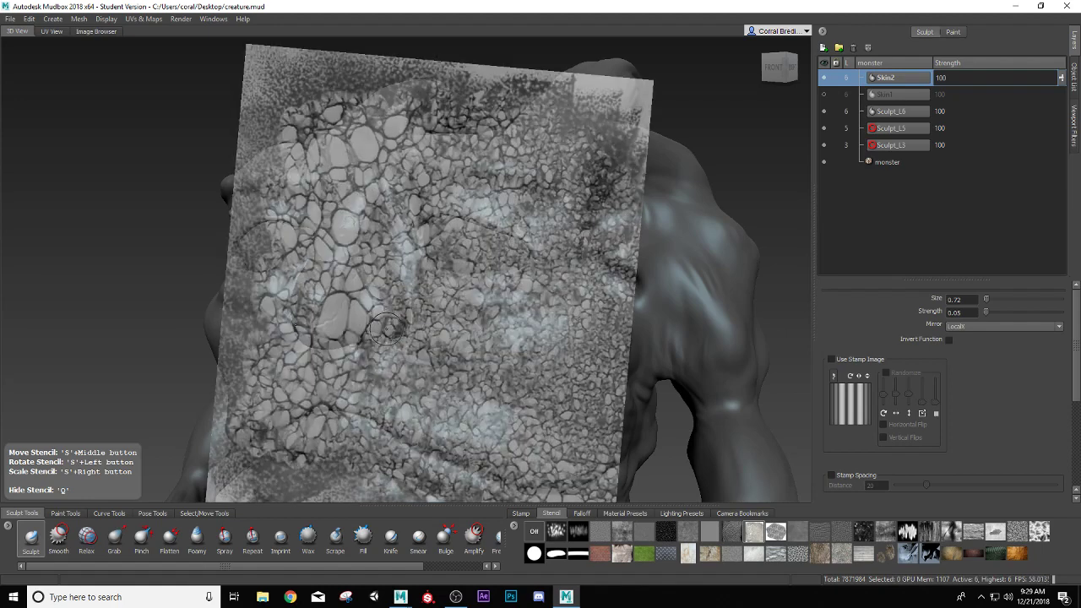
- Sculpt the pebbled texture on the opposite side of the nose, around the warts and the nostril wing
{"action": "key", "text": "q"}
{"action": "right_click_drag", "start_coordinate": [365, 324], "coordinate": [333, 323], "text": "alt"}
{"action": "mouse_move", "coordinate": [334, 324]}
{"action": "left_mouse_down", "text": "alt"}
{"action": "mouse_move", "coordinate": [456, 334]}
{"action": "mouse_move", "coordinate": [498, 325]}
{"action": "left_mouse_up", "text": "alt"}
{"action": "mouse_move", "coordinate": [498, 325]}
{"action": "right_mouse_down", "text": "alt"}
{"action": "mouse_move", "coordinate": [538, 335]}
{"action": "mouse_move", "coordinate": [557, 275]}
{"action": "right_mouse_up", "text": "alt"}
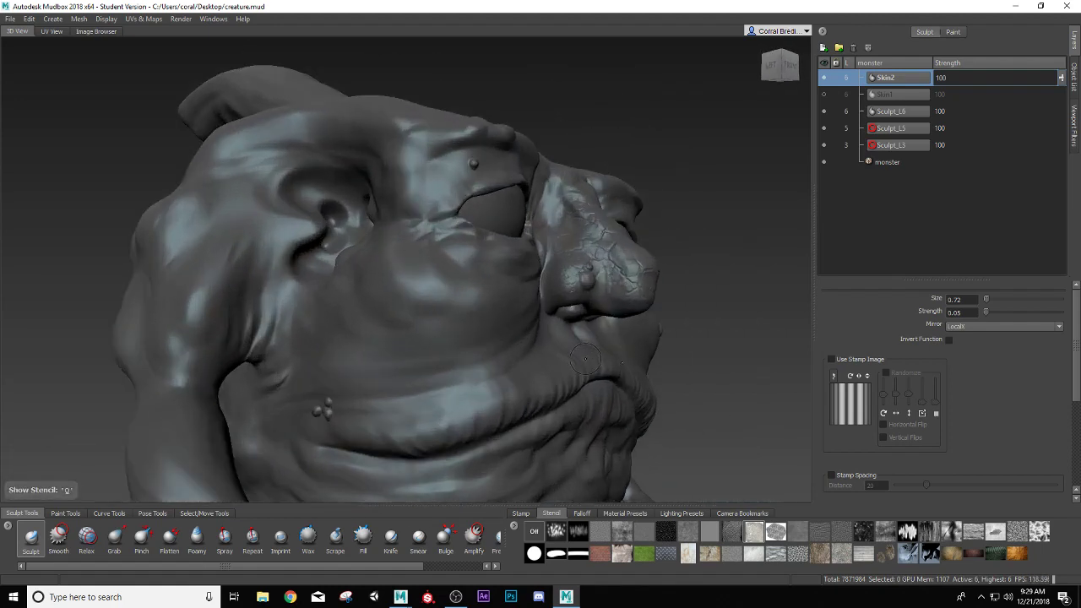
{"action": "key", "text": "q"}
{"action": "middle_click_drag", "start_coordinate": [545, 272], "coordinate": [519, 281], "text": "alt"}
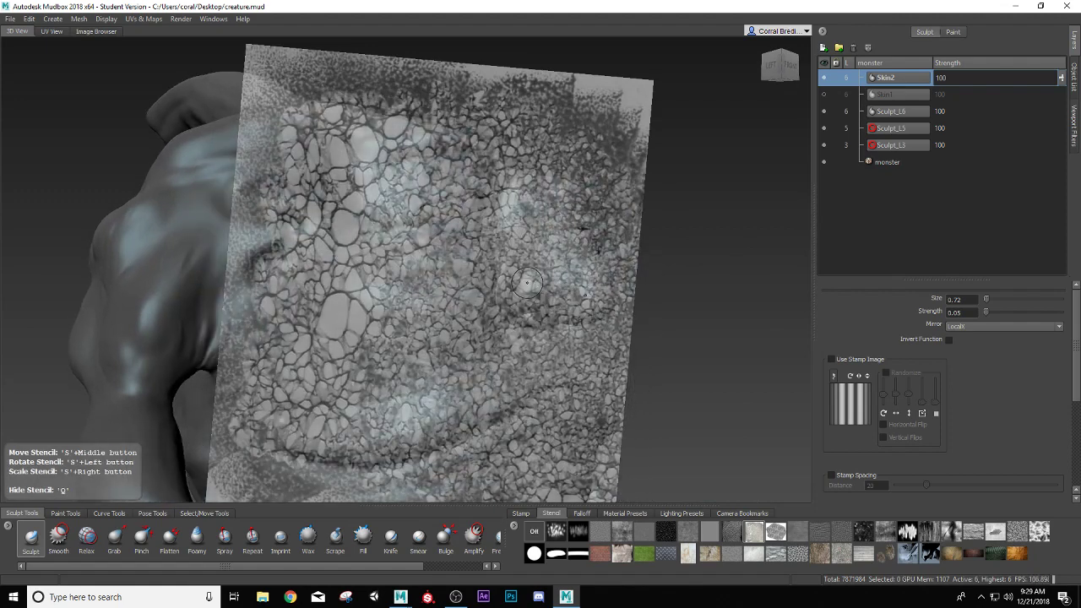
{"action": "left_click_drag", "start_coordinate": [519, 280], "coordinate": [509, 277]}
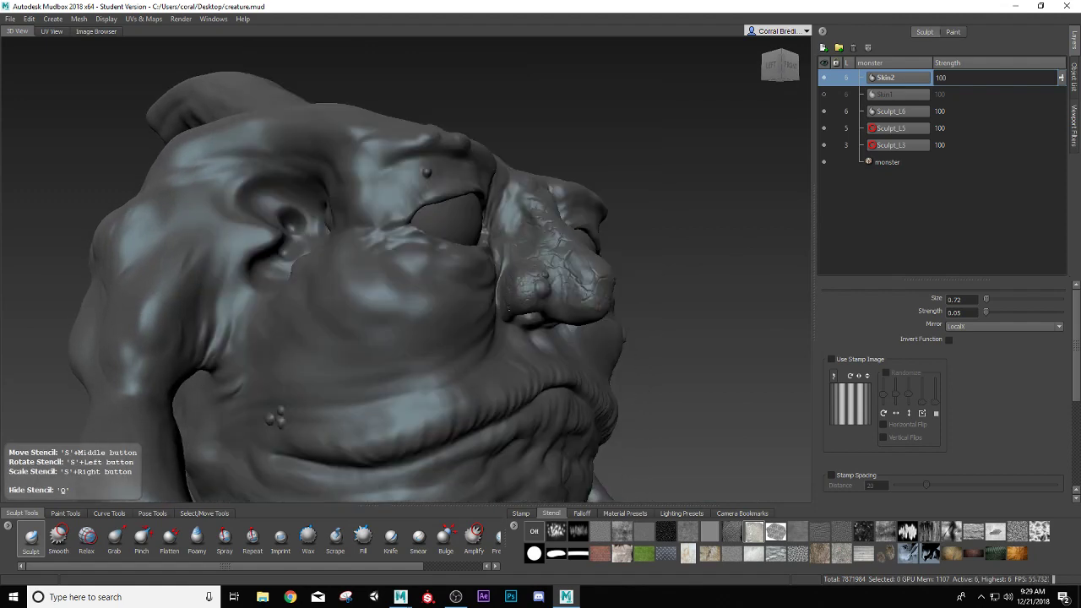
- Sculpt the pebbled texture across the cheek, from above the mouth to below the eye, with brush size 1.90
{"action": "mouse_move", "coordinate": [509, 320]}
{"action": "left_mouse_down"}
{"action": "mouse_move", "coordinate": [445, 340]}
{"action": "mouse_move", "coordinate": [456, 350]}
{"action": "mouse_move", "coordinate": [501, 344]}
{"action": "left_mouse_up"}
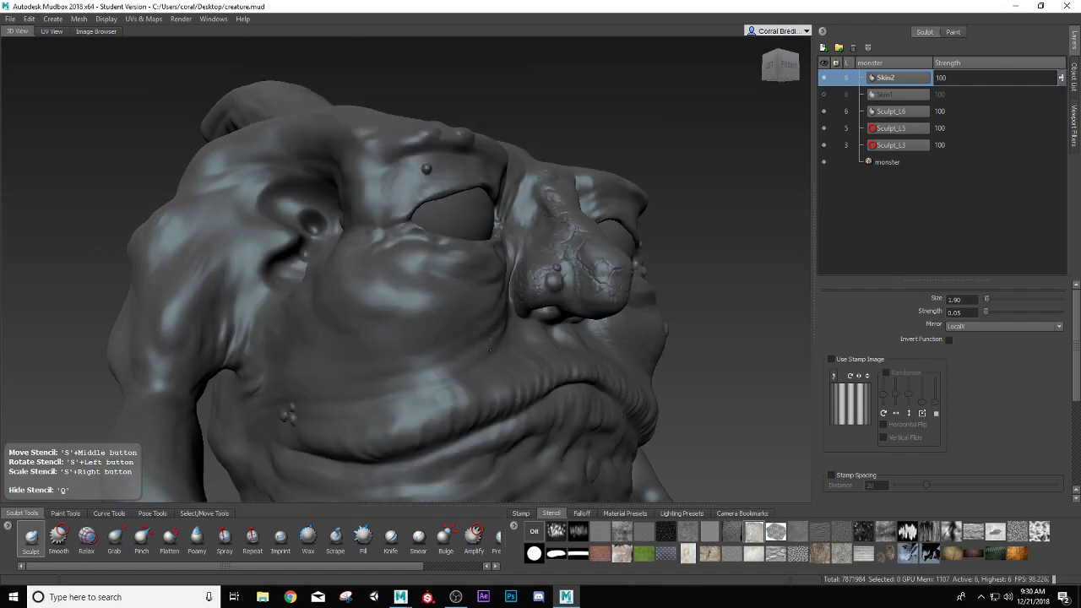
{"action": "mouse_move", "coordinate": [418, 372]}
{"action": "left_mouse_down"}
{"action": "mouse_move", "coordinate": [344, 394]}
{"action": "mouse_move", "coordinate": [304, 359]}
{"action": "mouse_move", "coordinate": [313, 318]}
{"action": "mouse_move", "coordinate": [297, 336]}
{"action": "left_mouse_up"}
{"action": "left_click_drag", "start_coordinate": [347, 314], "coordinate": [335, 320]}
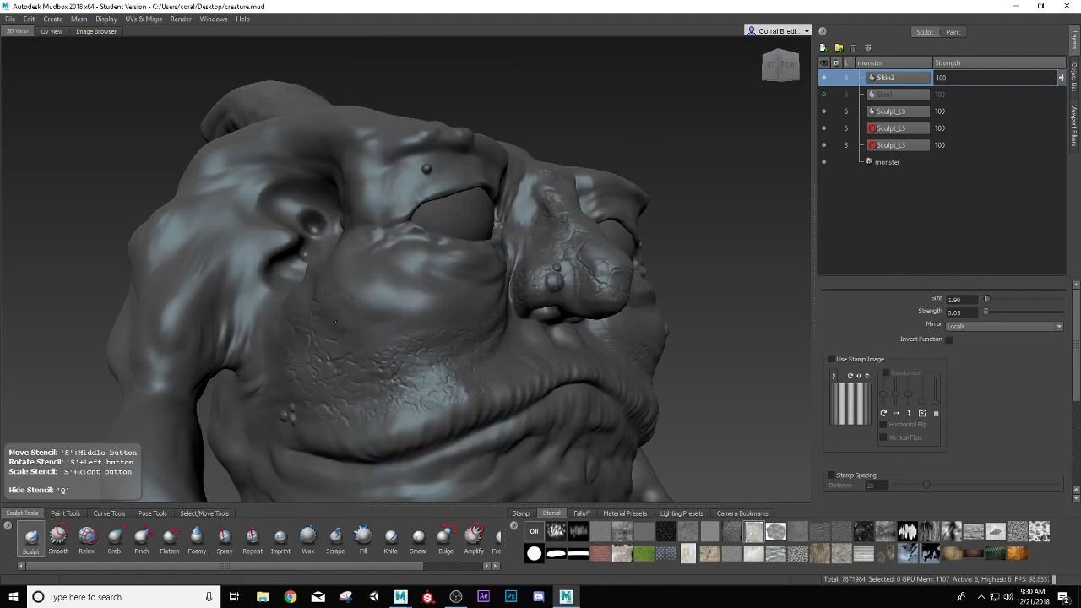
{"action": "mouse_move", "coordinate": [484, 300]}
{"action": "left_mouse_down"}
{"action": "mouse_move", "coordinate": [472, 295]}
{"action": "mouse_move", "coordinate": [462, 311]}
{"action": "mouse_move", "coordinate": [432, 296]}
{"action": "left_mouse_up"}
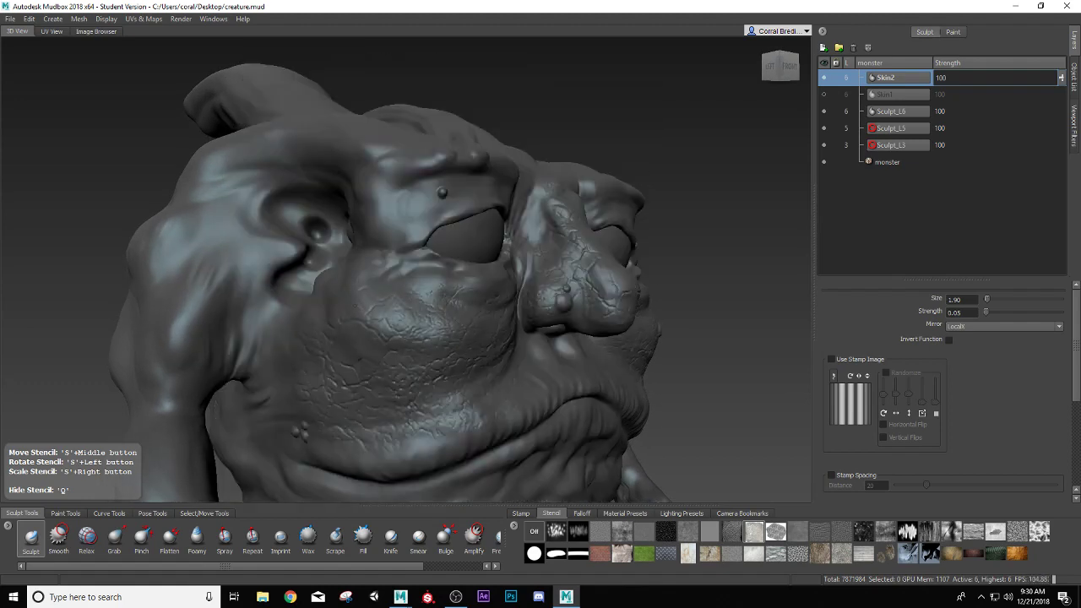
{"action": "left_click_drag", "start_coordinate": [355, 305], "coordinate": [385, 286]}
{"action": "mouse_move", "coordinate": [476, 292]}
{"action": "left_mouse_down"}
{"action": "mouse_move", "coordinate": [466, 287]}
{"action": "mouse_move", "coordinate": [463, 325]}
{"action": "left_mouse_up"}
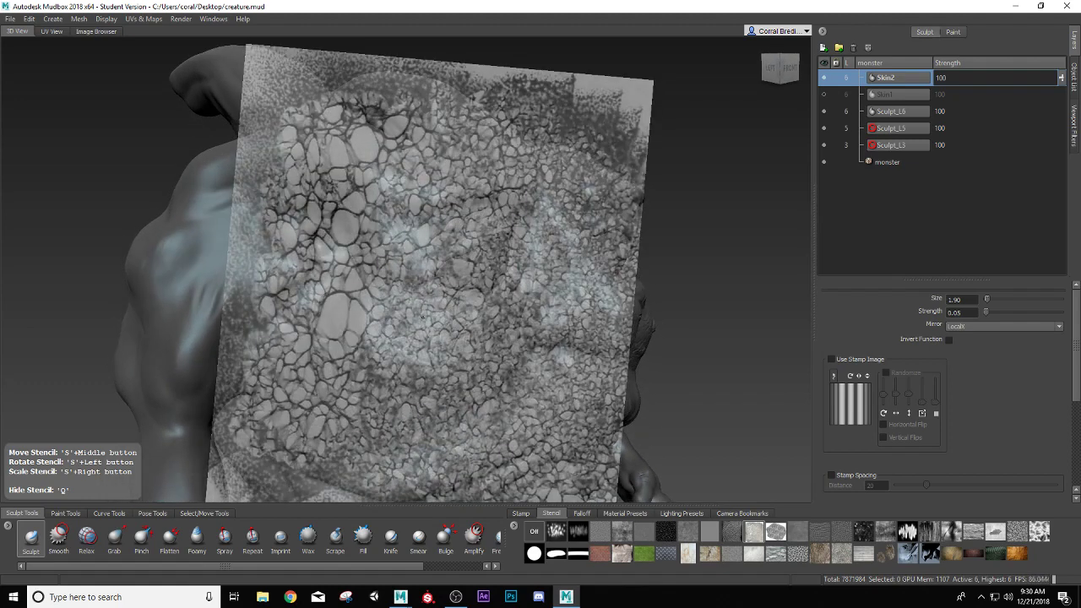
{"action": "mouse_move", "coordinate": [398, 291]}
{"action": "left_mouse_down"}
{"action": "mouse_move", "coordinate": [422, 254]}
{"action": "mouse_move", "coordinate": [379, 287]}
{"action": "left_mouse_up"}
{"action": "left_click_drag", "start_coordinate": [333, 331], "coordinate": [321, 333]}
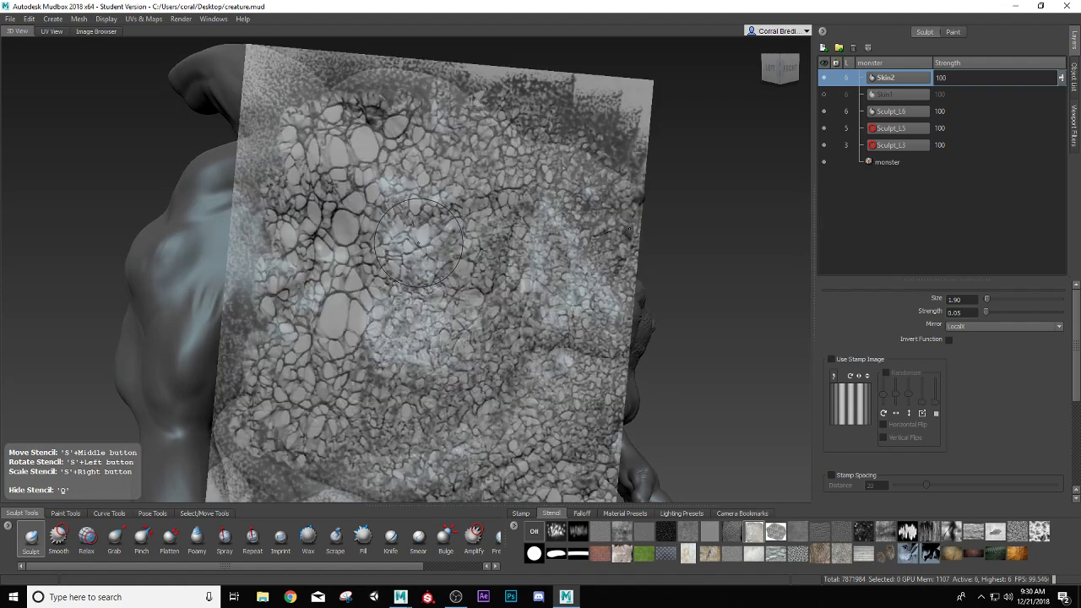
- Reduce the brush size to 1.46 and texture the skin around the upper eyelid and outer corner of the eye
{"action": "key", "text": "bracketleft"}
{"action": "key", "text": "bracketleft"}
{"action": "left_click_drag", "start_coordinate": [420, 240], "coordinate": [427, 236]}
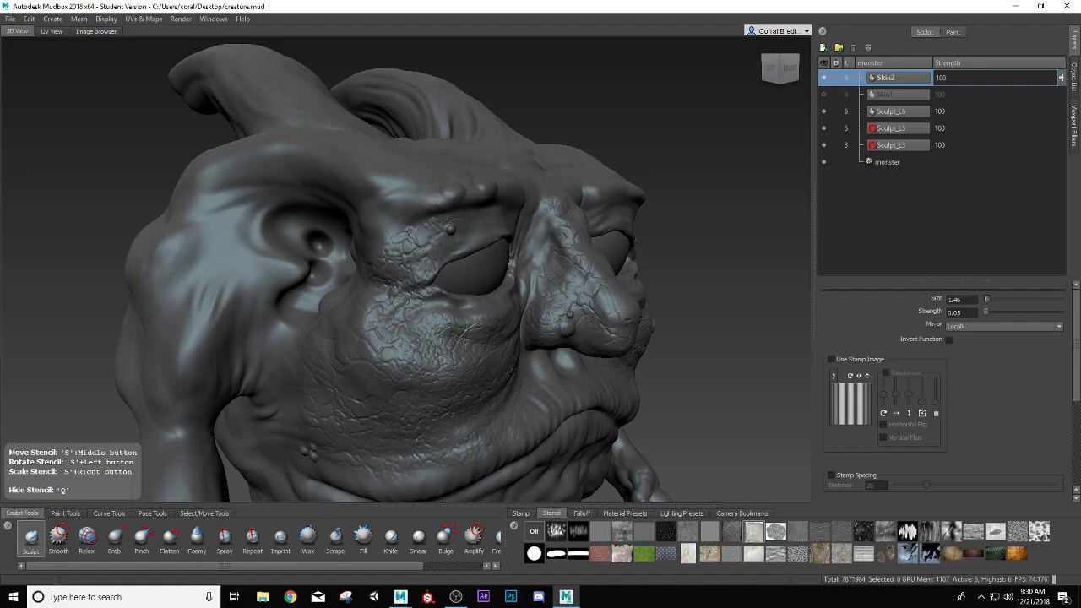
{"action": "left_click_drag", "start_coordinate": [515, 217], "coordinate": [512, 217]}
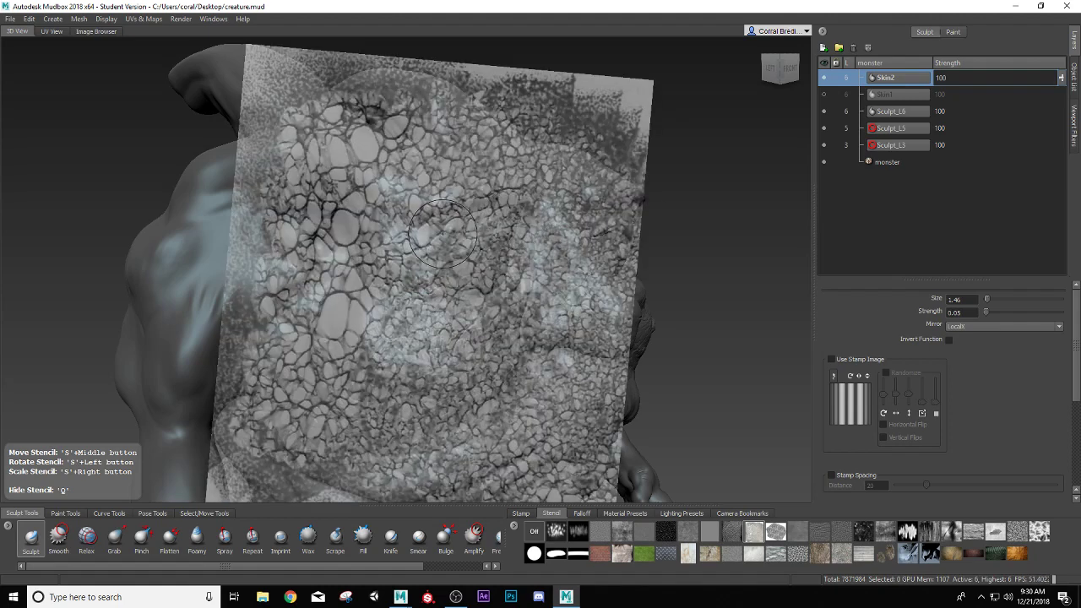
- Sculpt the pebbled texture over the brow and along the thick ridge curving above and behind the ear
{"action": "mouse_move", "coordinate": [443, 232]}
{"action": "left_mouse_down", "text": "alt"}
{"action": "mouse_move", "coordinate": [494, 243]}
{"action": "mouse_move", "coordinate": [503, 224]}
{"action": "mouse_move", "coordinate": [478, 235]}
{"action": "mouse_move", "coordinate": [507, 218]}
{"action": "left_mouse_up", "text": "alt"}
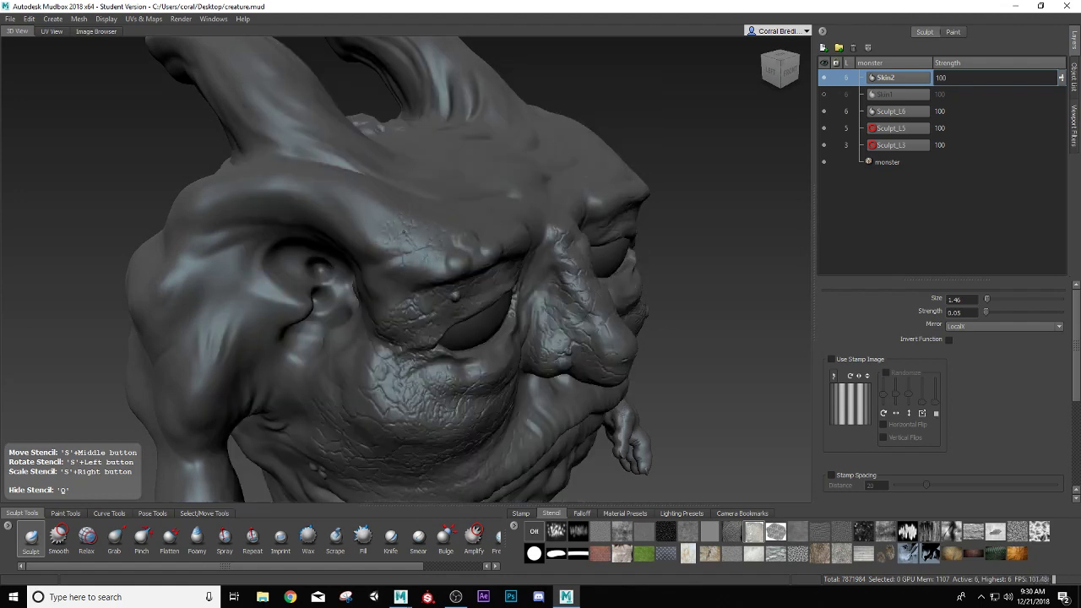
{"action": "mouse_move", "coordinate": [348, 200]}
{"action": "left_mouse_down"}
{"action": "mouse_move", "coordinate": [434, 213]}
{"action": "mouse_move", "coordinate": [426, 204]}
{"action": "left_mouse_up"}
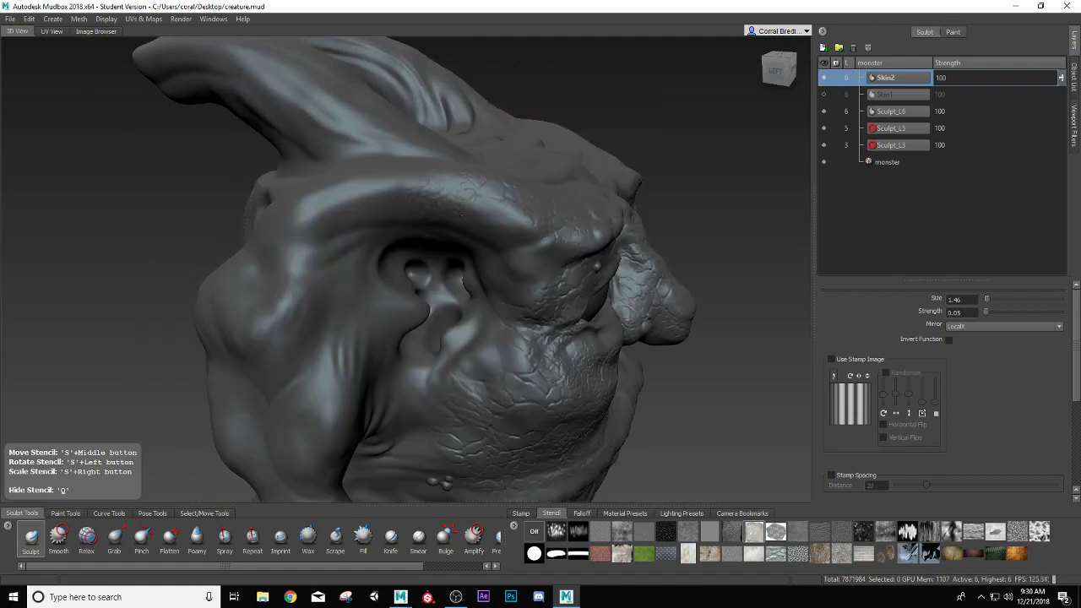
{"action": "left_click_drag", "start_coordinate": [511, 223], "coordinate": [436, 193]}
{"action": "mouse_move", "coordinate": [297, 215]}
{"action": "left_mouse_down"}
{"action": "mouse_move", "coordinate": [377, 243]}
{"action": "mouse_move", "coordinate": [323, 246]}
{"action": "mouse_move", "coordinate": [331, 302]}
{"action": "mouse_move", "coordinate": [361, 290]}
{"action": "mouse_move", "coordinate": [373, 265]}
{"action": "left_mouse_up"}
{"action": "mouse_move", "coordinate": [373, 265]}
{"action": "left_mouse_down", "text": "alt"}
{"action": "mouse_move", "coordinate": [357, 312]}
{"action": "mouse_move", "coordinate": [364, 321]}
{"action": "left_mouse_up", "text": "alt"}
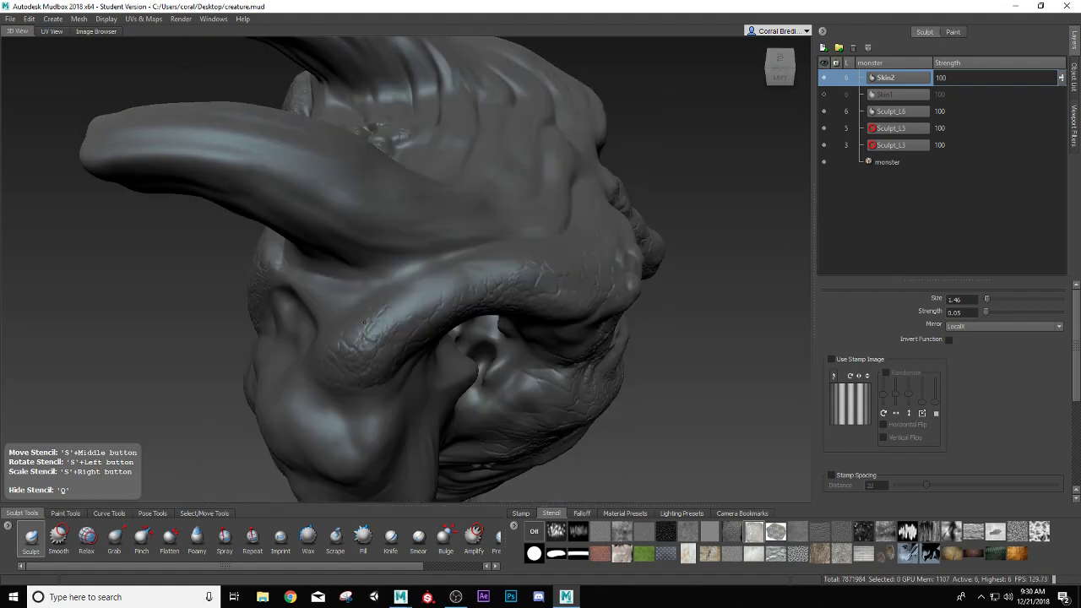
- Sculpt the pebbled texture over the inner end of the brow ridge and onto the forehead above it
{"action": "left_click_drag", "start_coordinate": [457, 279], "coordinate": [487, 266]}
{"action": "left_click_drag", "start_coordinate": [573, 248], "coordinate": [498, 313]}
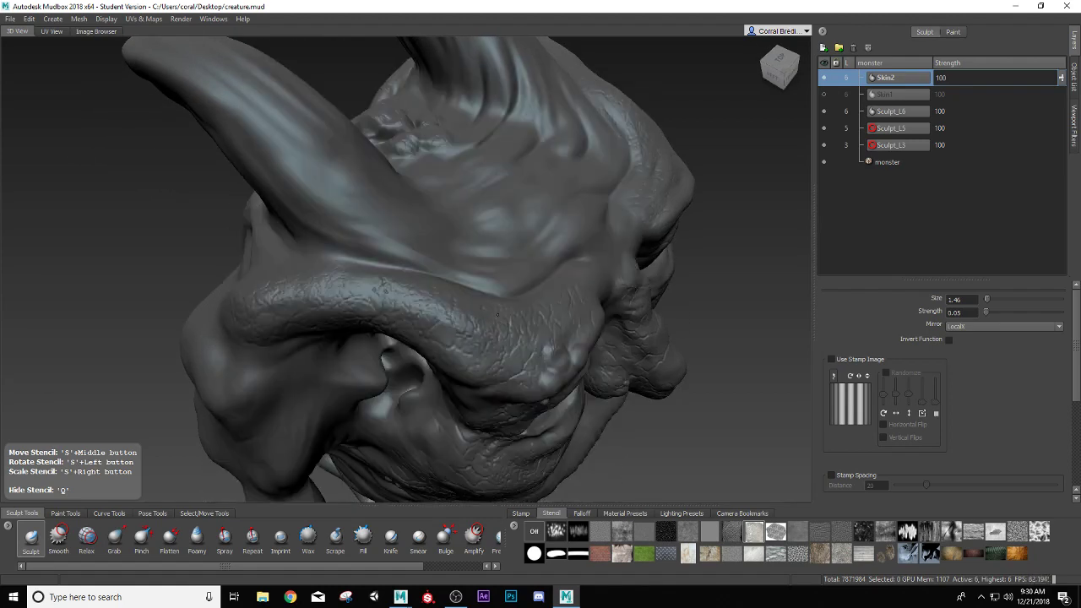
{"action": "left_click_drag", "start_coordinate": [590, 282], "coordinate": [594, 286]}
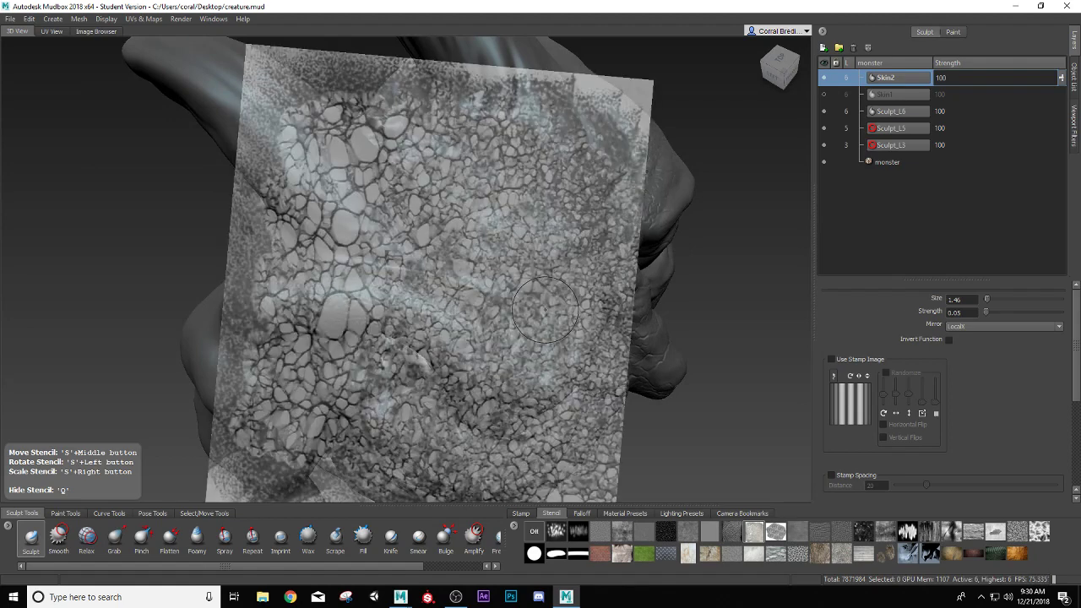
- Move and enlarge the stencil over the chin in front view, and set brush mirroring to Off
{"action": "key", "text": "q"}
{"action": "right_click_drag", "start_coordinate": [540, 329], "coordinate": [472, 334], "text": "alt"}
{"action": "left_click_drag", "start_coordinate": [473, 333], "coordinate": [437, 301], "text": "alt"}
{"action": "right_click_drag", "start_coordinate": [437, 301], "coordinate": [438, 326], "text": "alt"}
{"action": "left_click_drag", "start_coordinate": [438, 326], "coordinate": [422, 295], "text": "alt"}
{"action": "key", "text": "q"}
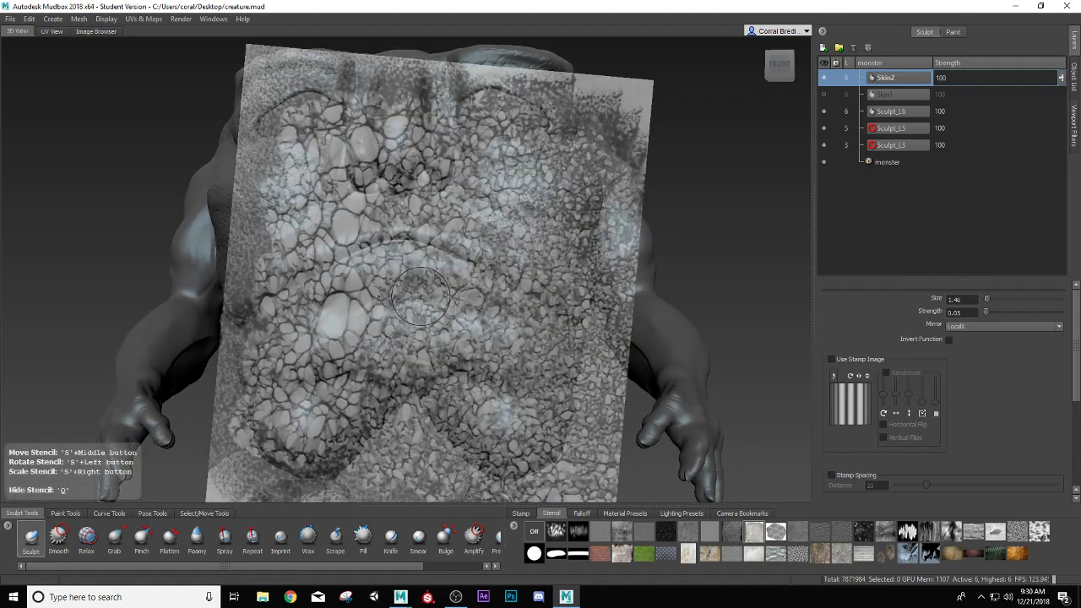
{"action": "middle_click_drag", "start_coordinate": [421, 296], "coordinate": [445, 317]}
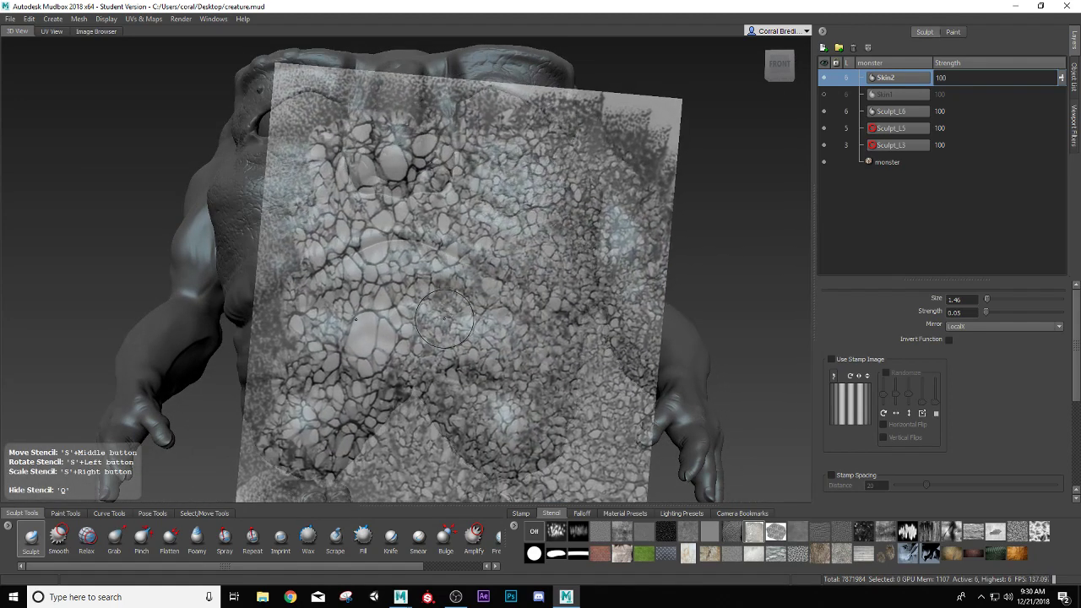
{"action": "right_click_drag", "start_coordinate": [438, 323], "coordinate": [463, 289]}
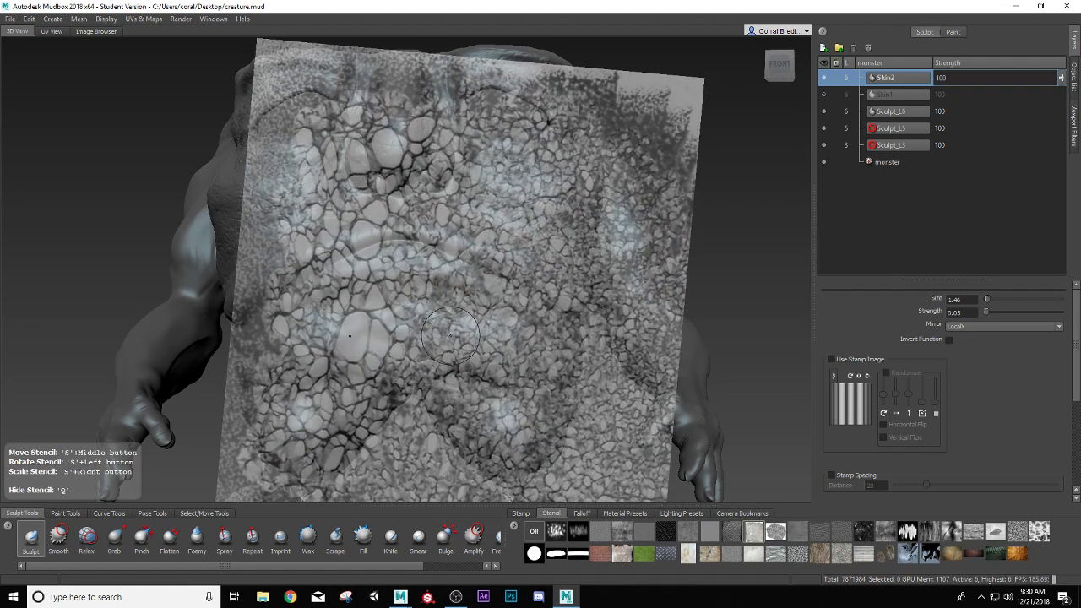
{"action": "left_click", "coordinate": [1062, 327]}
{"action": "left_click", "coordinate": [1023, 333]}
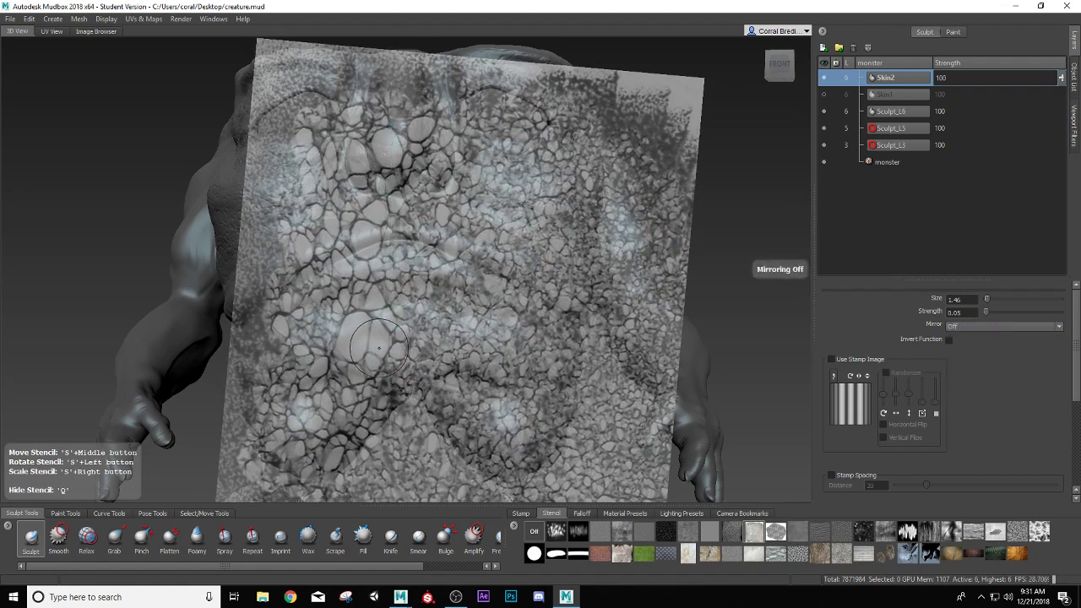
- Sculpt the pebbled texture around the chin wart and outward on both sides, with the brush size raised to 1.73
{"action": "key", "text": "q"}
{"action": "mouse_move", "coordinate": [418, 355]}
{"action": "left_mouse_down"}
{"action": "mouse_move", "coordinate": [374, 369]}
{"action": "mouse_move", "coordinate": [360, 345]}
{"action": "mouse_move", "coordinate": [381, 331]}
{"action": "mouse_move", "coordinate": [439, 347]}
{"action": "mouse_move", "coordinate": [432, 339]}
{"action": "left_mouse_up"}
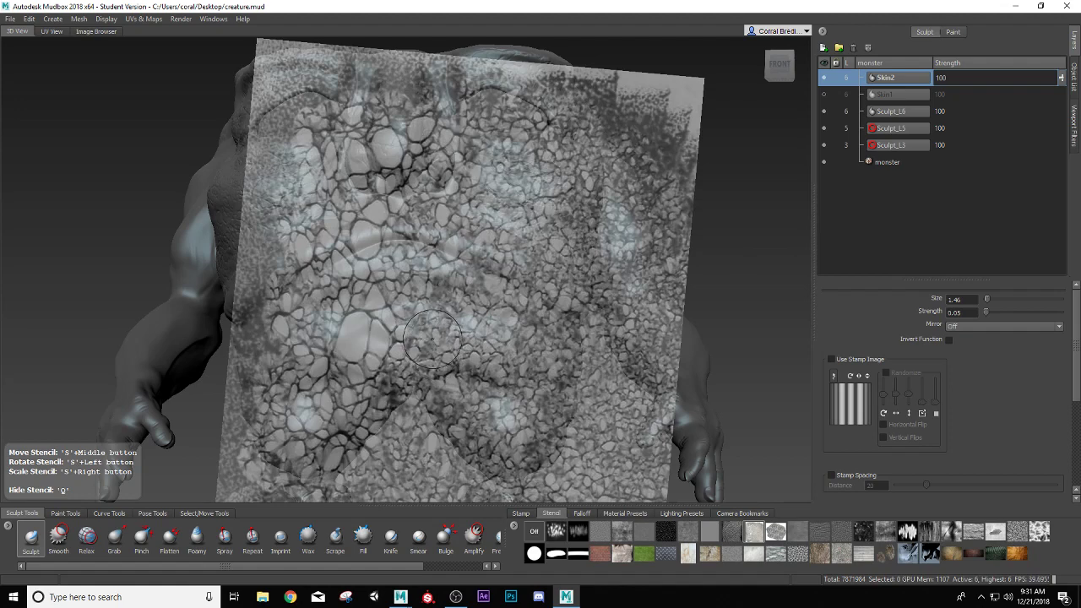
{"action": "left_click_drag", "start_coordinate": [455, 339], "coordinate": [465, 355]}
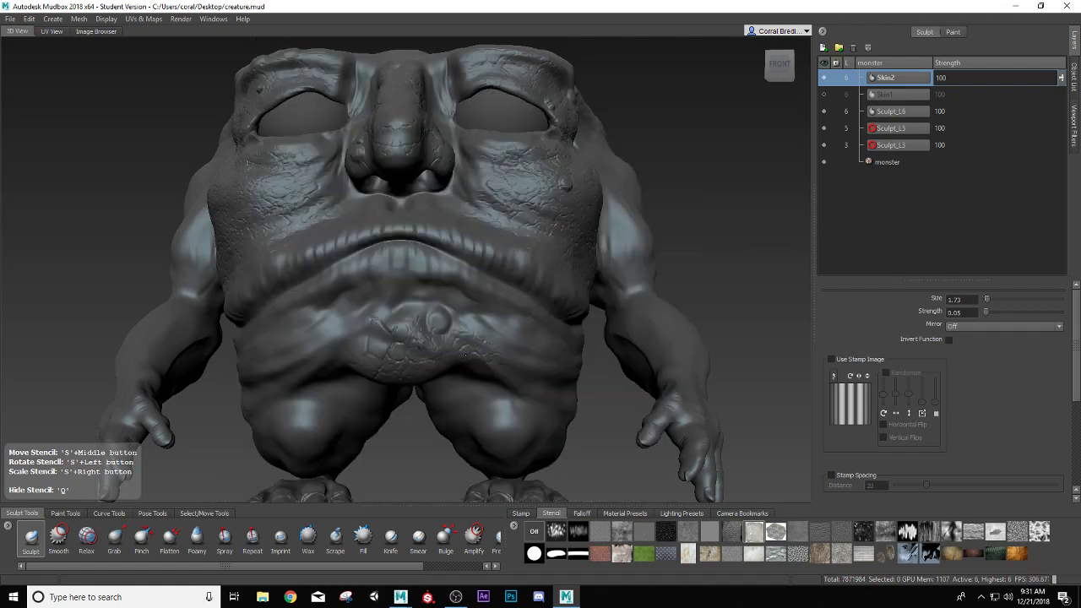
{"action": "left_click_drag", "start_coordinate": [557, 384], "coordinate": [507, 368]}
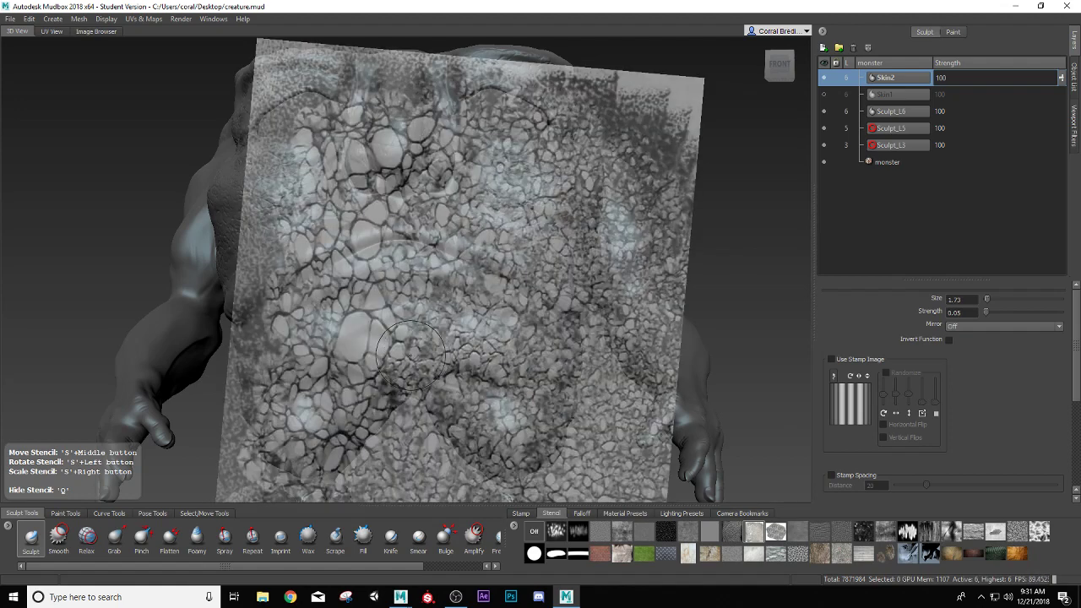
{"action": "left_click_drag", "start_coordinate": [426, 348], "coordinate": [359, 352]}
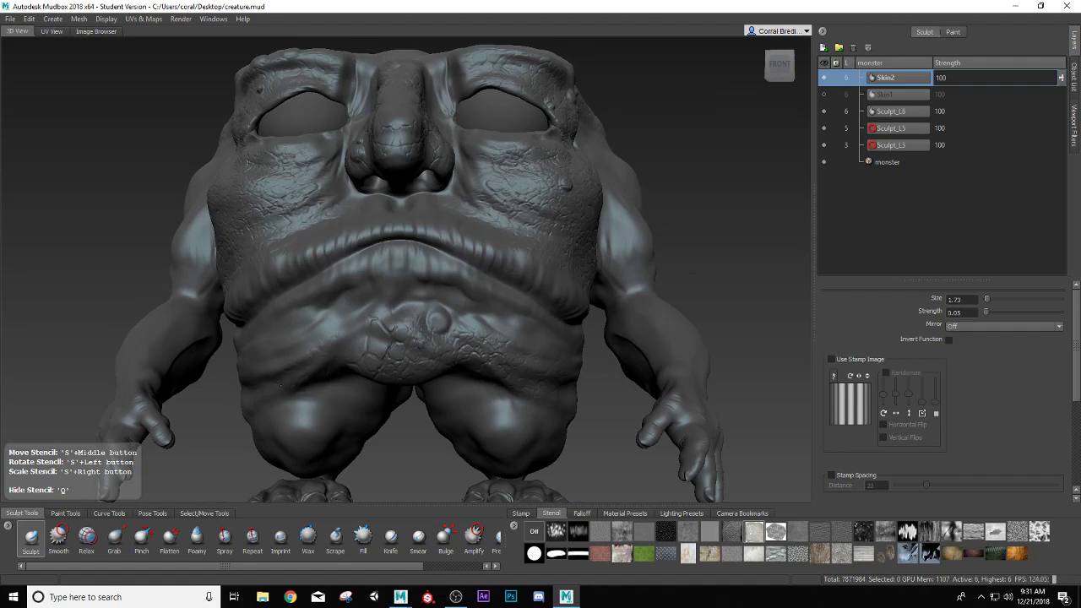
{"action": "left_click_drag", "start_coordinate": [258, 397], "coordinate": [271, 377]}
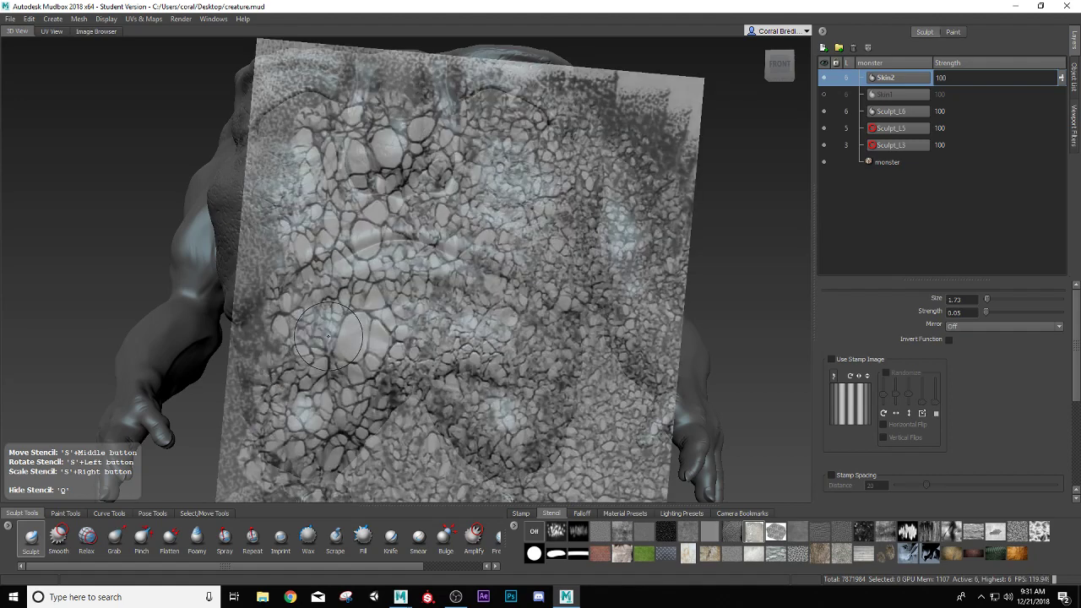
- Rotate and enlarge the stencil, and sculpt the pebbled texture across the chin folds out to the jaw
{"action": "right_click_drag", "start_coordinate": [355, 299], "coordinate": [352, 317]}
{"action": "mouse_move", "coordinate": [352, 316]}
{"action": "left_mouse_down"}
{"action": "mouse_move", "coordinate": [375, 361]}
{"action": "mouse_move", "coordinate": [343, 331]}
{"action": "left_mouse_up"}
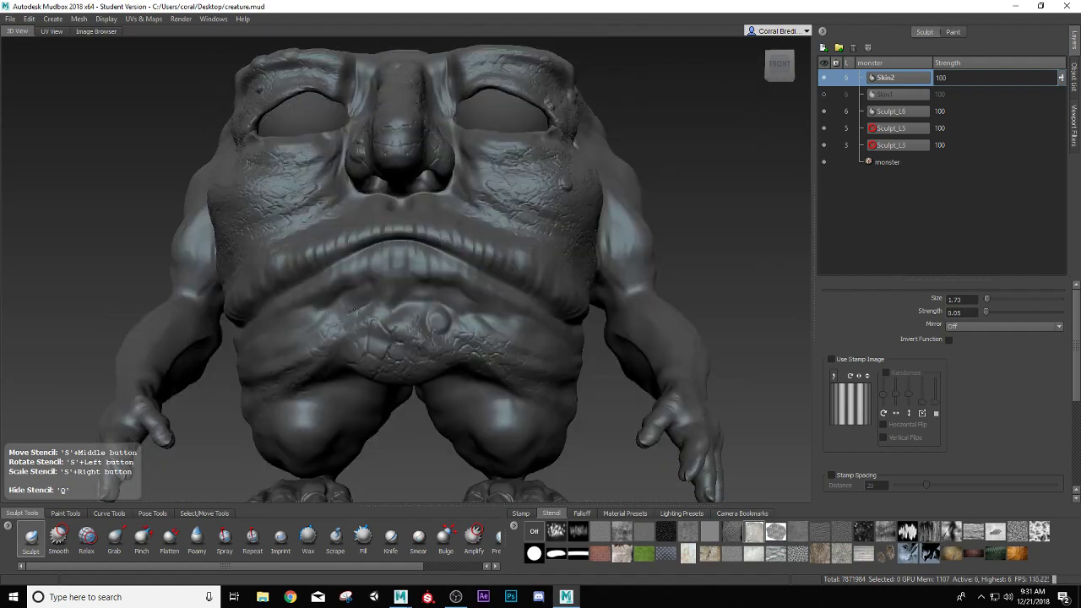
{"action": "left_click_drag", "start_coordinate": [249, 365], "coordinate": [253, 363]}
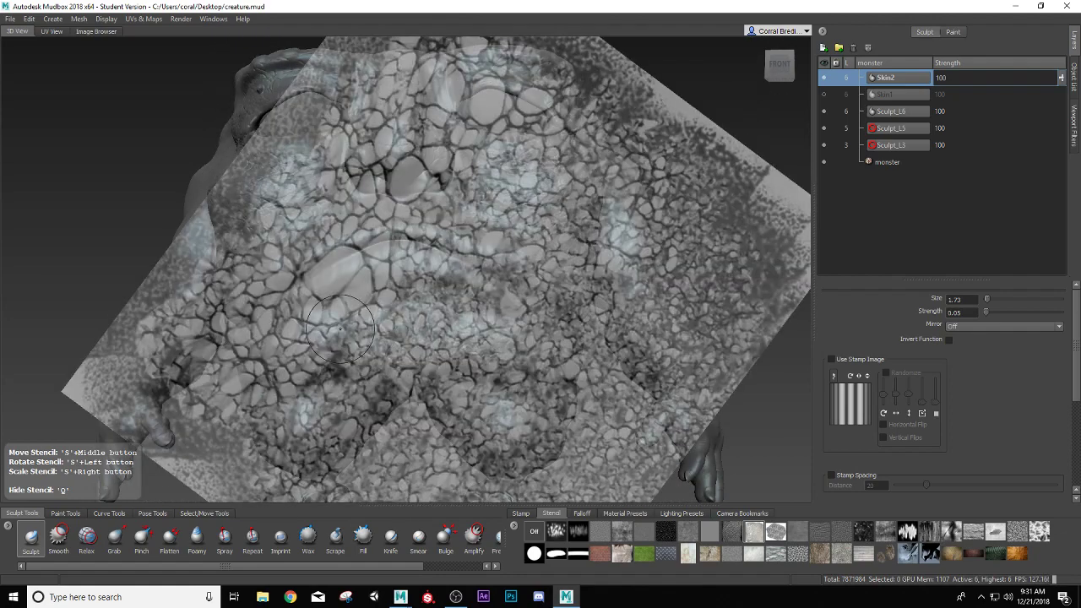
{"action": "mouse_move", "coordinate": [341, 307]}
{"action": "left_mouse_down"}
{"action": "mouse_move", "coordinate": [432, 294]}
{"action": "mouse_move", "coordinate": [489, 321]}
{"action": "mouse_move", "coordinate": [424, 291]}
{"action": "left_mouse_up"}
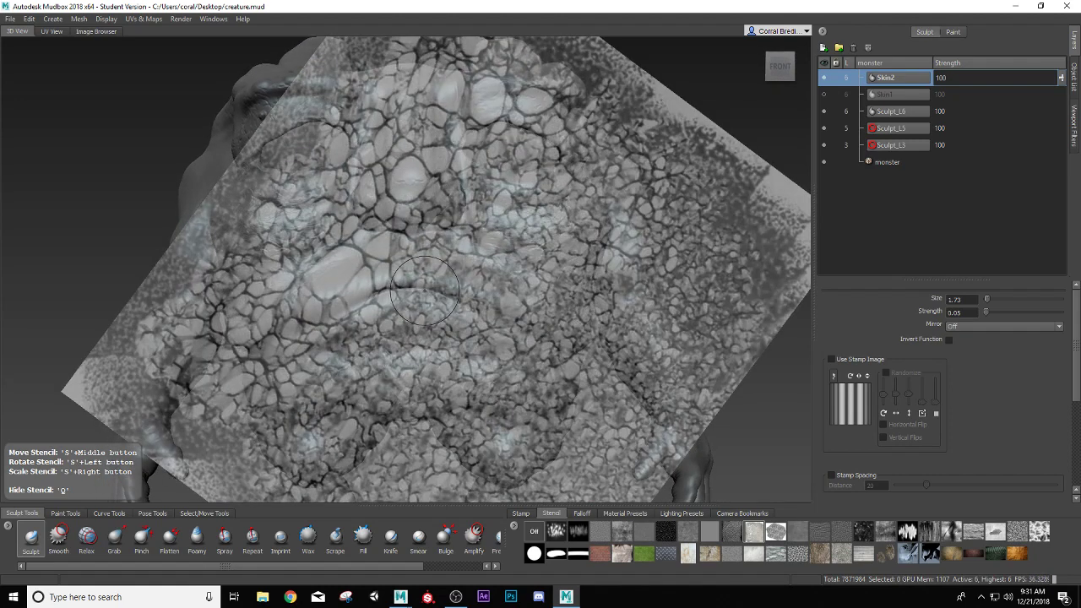
- Sculpt the pebbled texture over the lower lip and the skin around the mouth
{"action": "key", "text": "q"}
{"action": "mouse_move", "coordinate": [475, 260]}
{"action": "left_mouse_down"}
{"action": "mouse_move", "coordinate": [487, 278]}
{"action": "mouse_move", "coordinate": [448, 267]}
{"action": "left_mouse_up"}
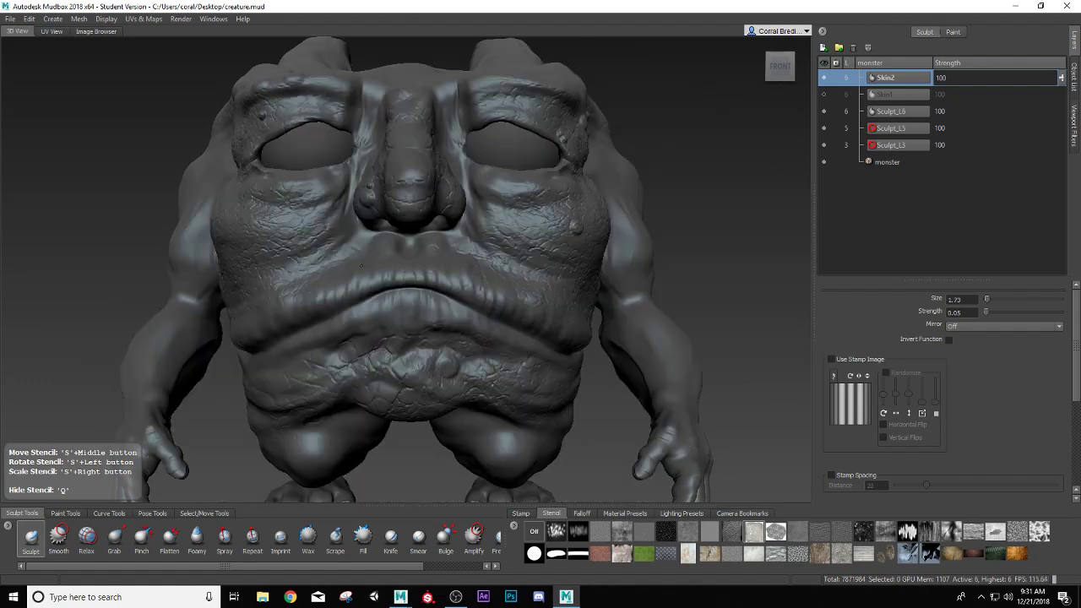
{"action": "mouse_move", "coordinate": [347, 275]}
{"action": "left_mouse_down"}
{"action": "mouse_move", "coordinate": [302, 298]}
{"action": "mouse_move", "coordinate": [260, 380]}
{"action": "mouse_move", "coordinate": [359, 331]}
{"action": "mouse_move", "coordinate": [412, 322]}
{"action": "mouse_move", "coordinate": [548, 365]}
{"action": "left_mouse_up"}
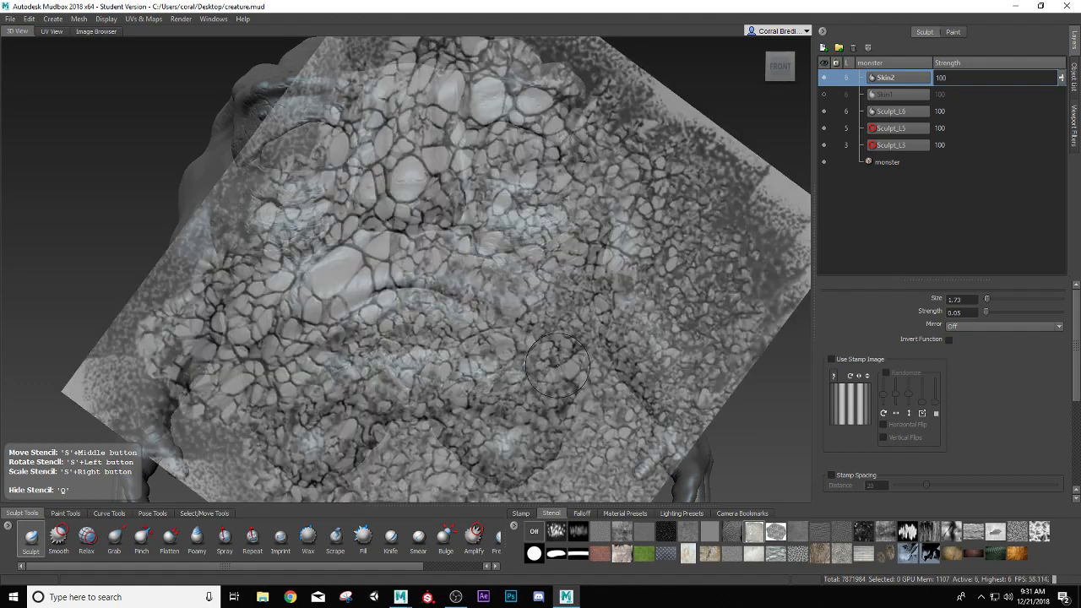
- Erase the pebbled texture from both sides of the lower lip at strength 100, reducing the brush size to 1.38
{"action": "key", "text": "q"}
{"action": "right_click_drag", "start_coordinate": [560, 372], "coordinate": [485, 355], "text": "alt"}
{"action": "mouse_move", "coordinate": [439, 308]}
{"action": "left_mouse_down", "text": "alt"}
{"action": "mouse_move", "coordinate": [518, 302]}
{"action": "mouse_move", "coordinate": [549, 337]}
{"action": "mouse_move", "coordinate": [346, 382]}
{"action": "mouse_move", "coordinate": [368, 371]}
{"action": "left_mouse_up", "text": "alt"}
{"action": "right_click_drag", "start_coordinate": [368, 372], "coordinate": [387, 359], "text": "alt"}
{"action": "left_click_drag", "start_coordinate": [386, 359], "coordinate": [426, 366], "text": "alt"}
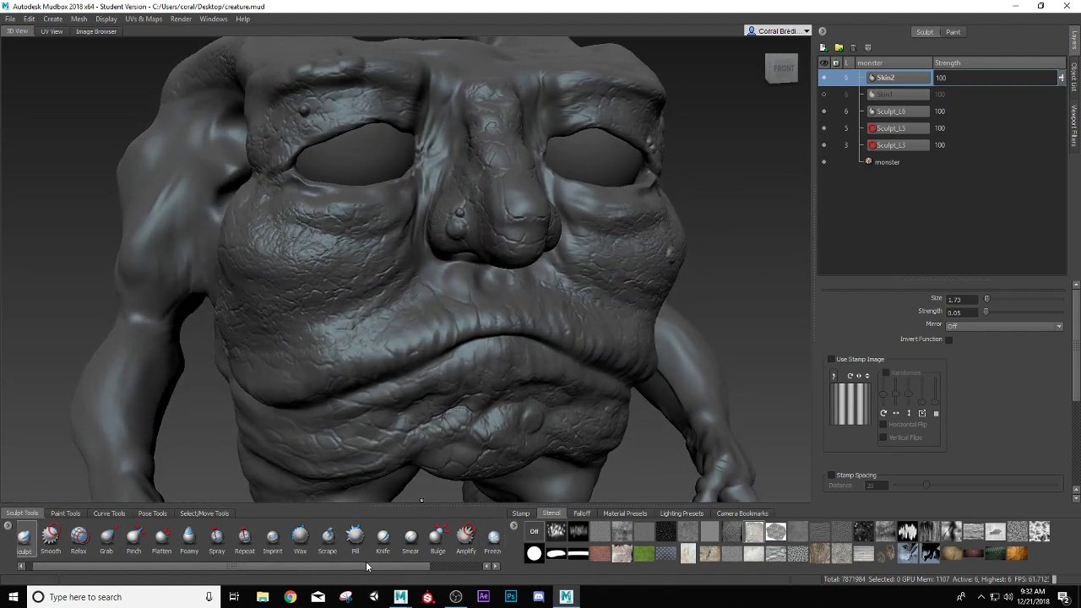
{"action": "left_click_drag", "start_coordinate": [366, 568], "coordinate": [425, 568]}
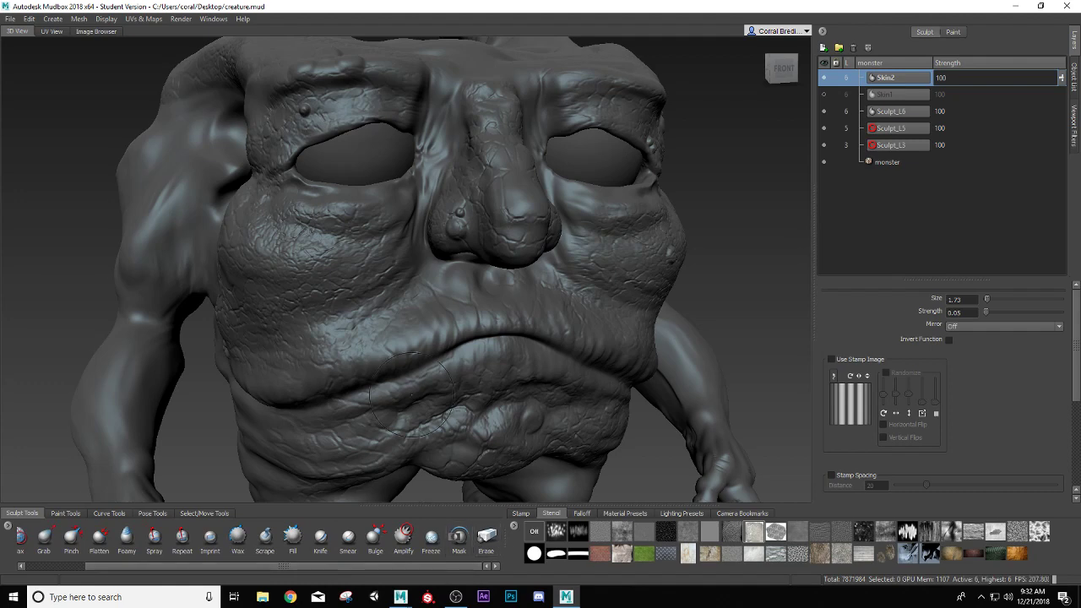
{"action": "left_click_drag", "start_coordinate": [412, 394], "coordinate": [407, 306], "text": "alt"}
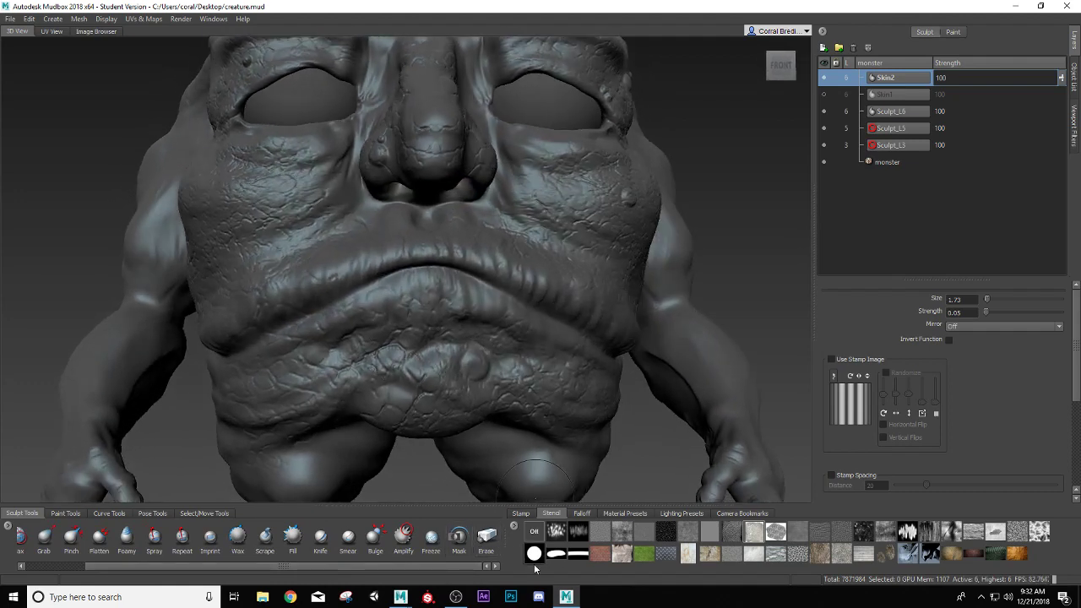
{"action": "left_click", "coordinate": [487, 539]}
{"action": "left_click", "coordinate": [832, 346]}
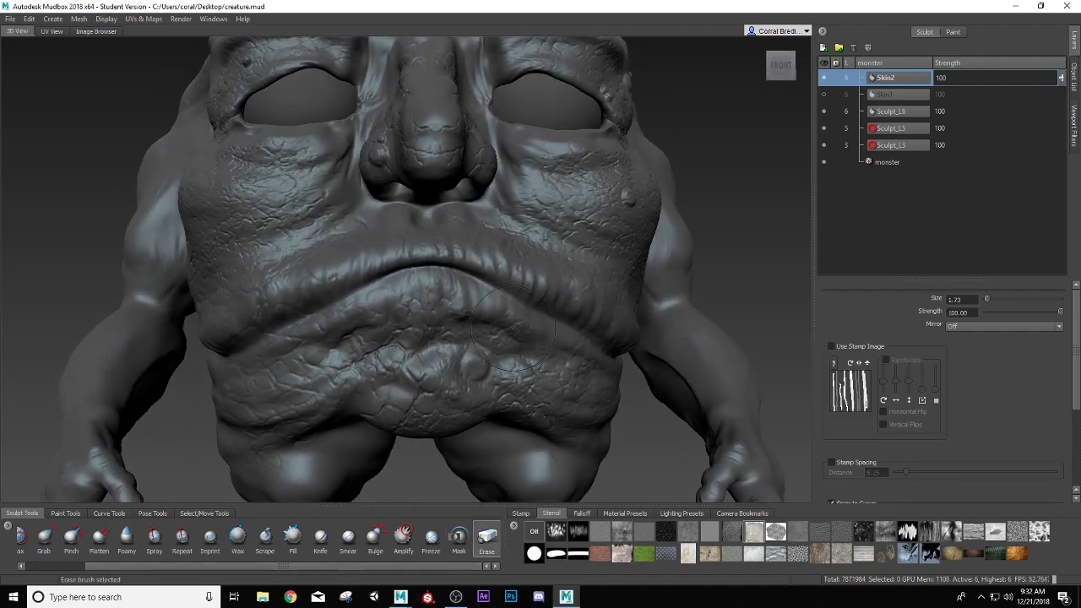
{"action": "mouse_move", "coordinate": [417, 309]}
{"action": "left_mouse_down"}
{"action": "mouse_move", "coordinate": [404, 325]}
{"action": "mouse_move", "coordinate": [294, 340]}
{"action": "left_mouse_up"}
{"action": "mouse_move", "coordinate": [435, 311]}
{"action": "left_mouse_down"}
{"action": "mouse_move", "coordinate": [512, 340]}
{"action": "mouse_move", "coordinate": [396, 314]}
{"action": "mouse_move", "coordinate": [471, 341]}
{"action": "mouse_move", "coordinate": [572, 336]}
{"action": "left_mouse_up"}
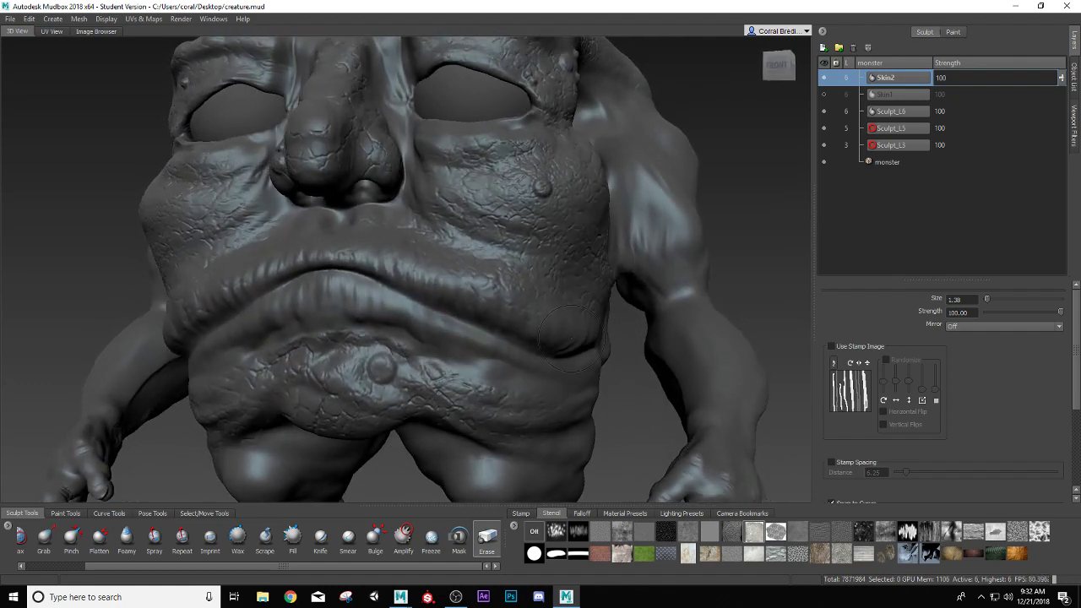
- Erase the pebbled texture from the upper lip toward the corner of the mouth
{"action": "mouse_move", "coordinate": [490, 283]}
{"action": "left_mouse_down", "text": "alt"}
{"action": "mouse_move", "coordinate": [460, 285]}
{"action": "mouse_move", "coordinate": [473, 286]}
{"action": "left_mouse_up", "text": "alt"}
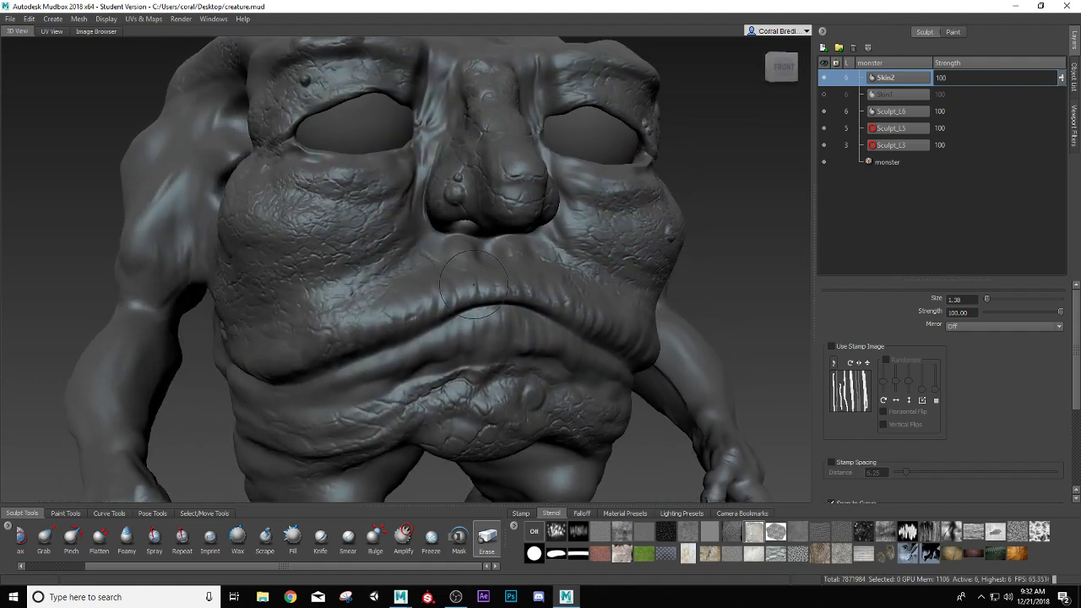
{"action": "mouse_move", "coordinate": [377, 315]}
{"action": "left_mouse_down"}
{"action": "mouse_move", "coordinate": [392, 302]}
{"action": "mouse_move", "coordinate": [342, 336]}
{"action": "left_mouse_up"}
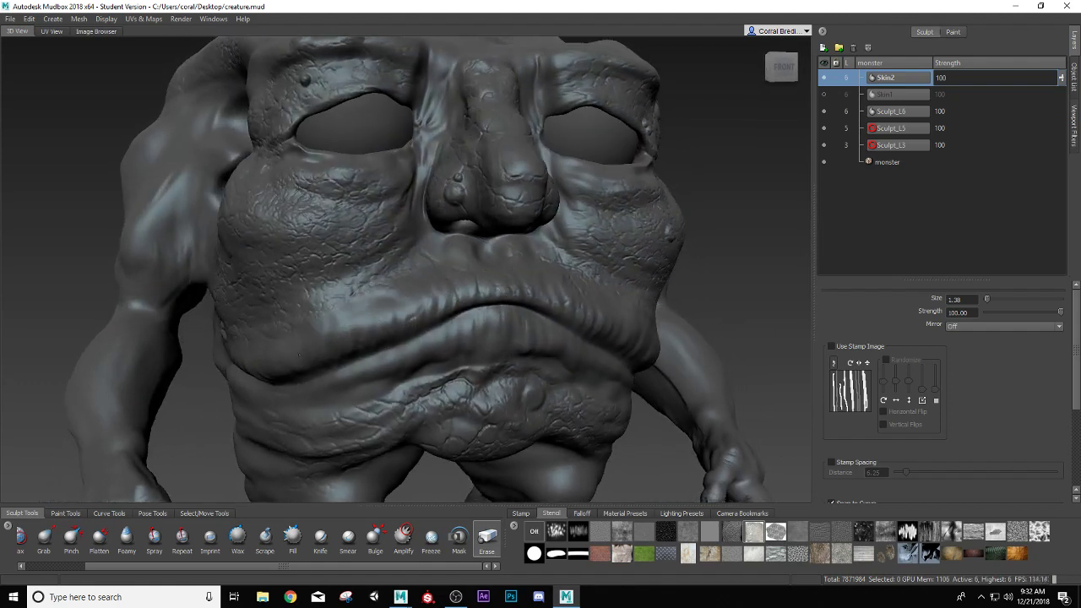
{"action": "left_click_drag", "start_coordinate": [481, 384], "coordinate": [473, 363], "text": "alt"}
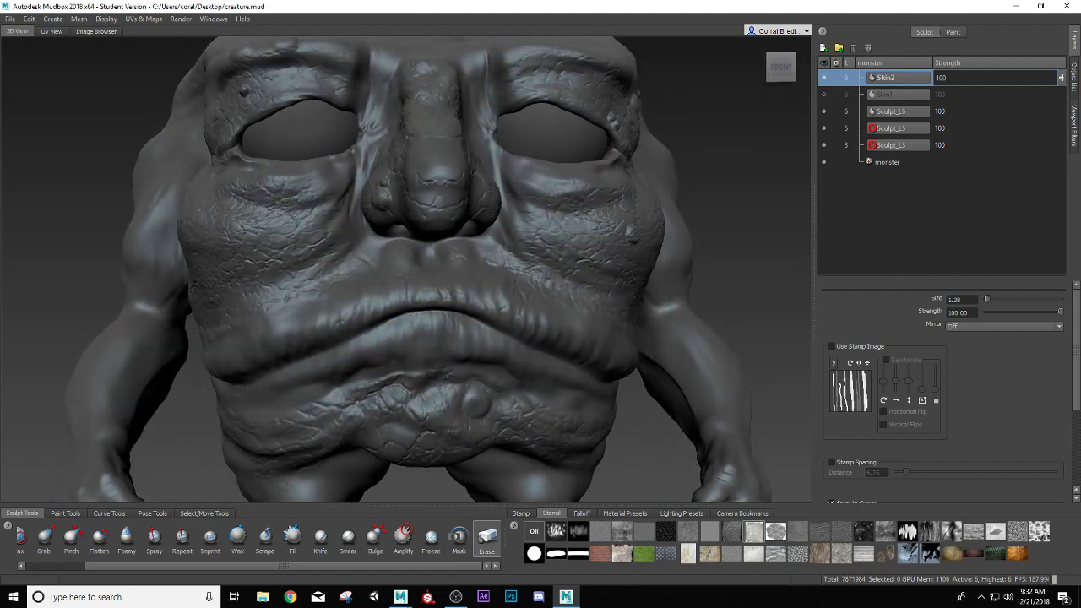
- Switch back to the Sculpt brush, and rotate and reposition the stencil over the mouth
{"action": "left_click_drag", "start_coordinate": [215, 567], "coordinate": [127, 567]}
{"action": "left_click", "coordinate": [31, 537]}
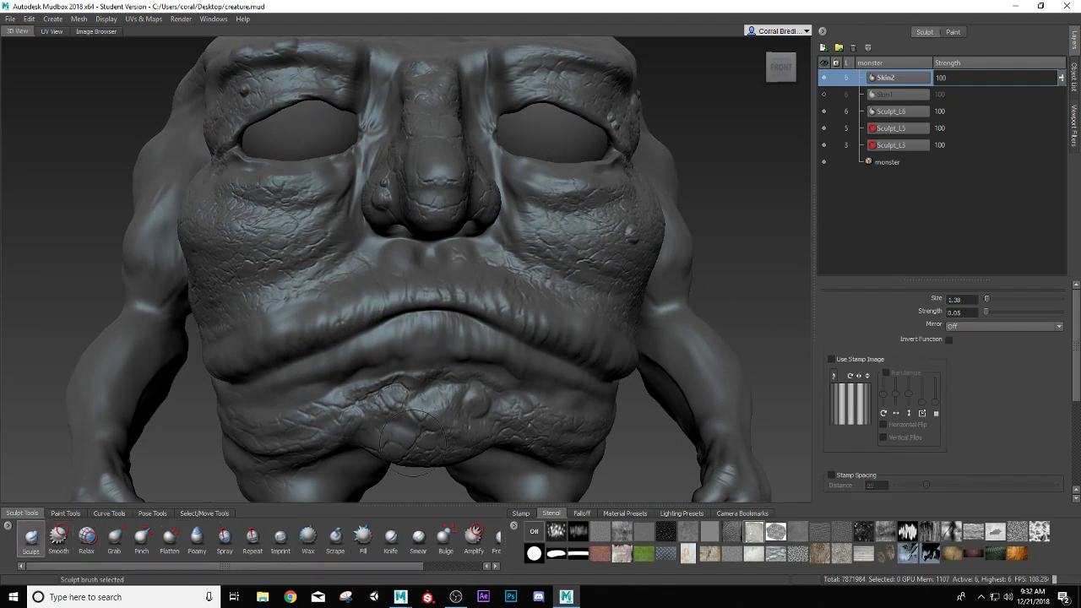
{"action": "key", "text": "q"}
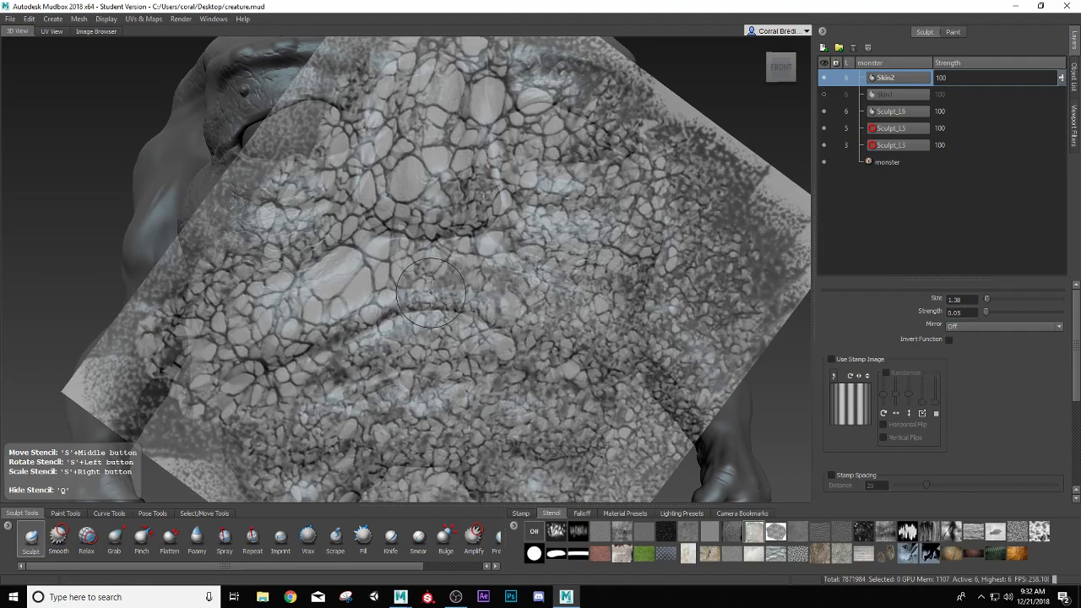
{"action": "middle_click_drag", "start_coordinate": [435, 269], "coordinate": [419, 344]}
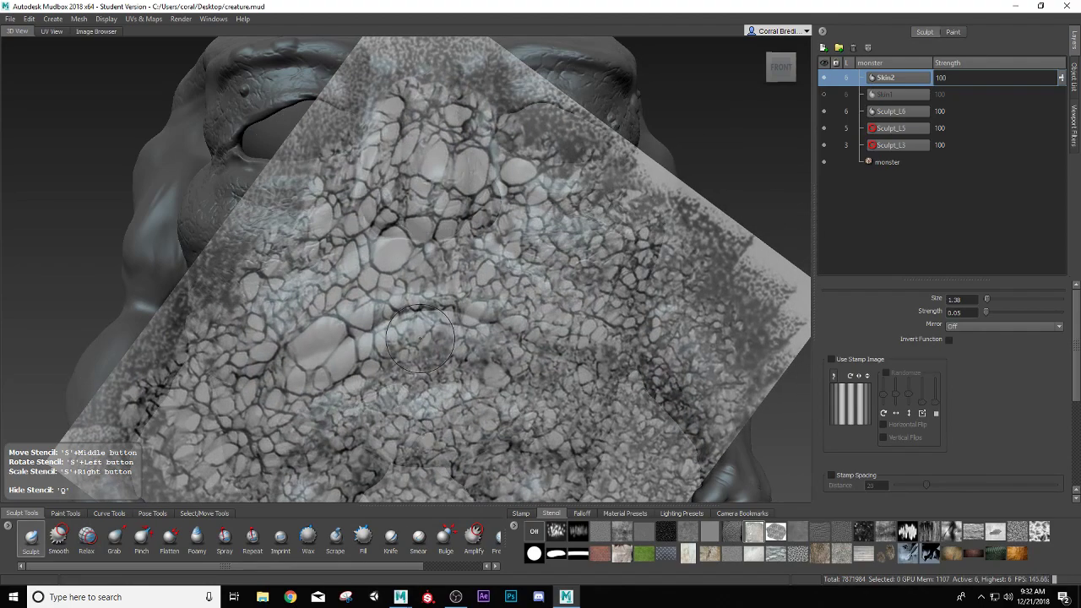
{"action": "left_click_drag", "start_coordinate": [442, 321], "coordinate": [496, 368]}
{"action": "middle_click_drag", "start_coordinate": [497, 366], "coordinate": [409, 359]}
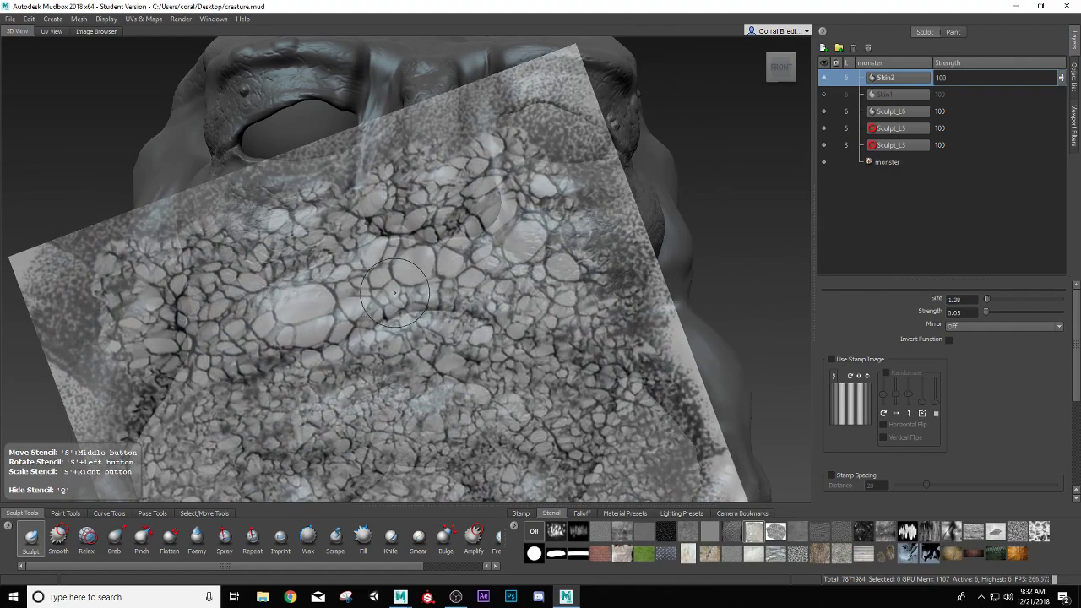
- Enlarge the stencil and sculpt light pebbled texture along the lips on one side of the mouth
{"action": "key", "text": "q"}
{"action": "key", "text": "q"}
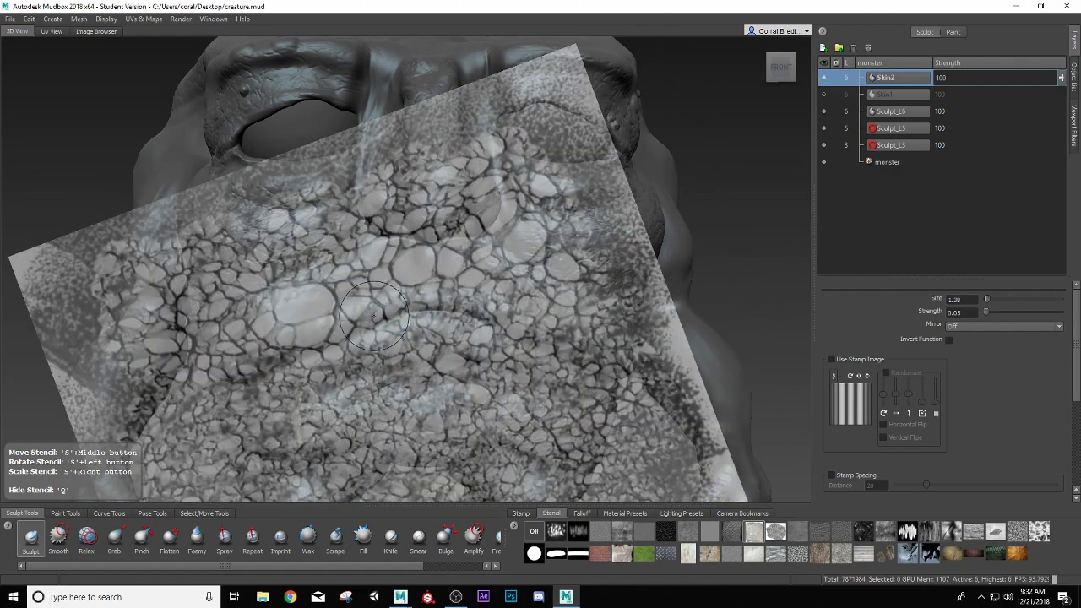
{"action": "left_click_drag", "start_coordinate": [375, 316], "coordinate": [390, 327]}
{"action": "right_click_drag", "start_coordinate": [390, 328], "coordinate": [407, 332]}
{"action": "left_click_drag", "start_coordinate": [407, 332], "coordinate": [353, 334]}
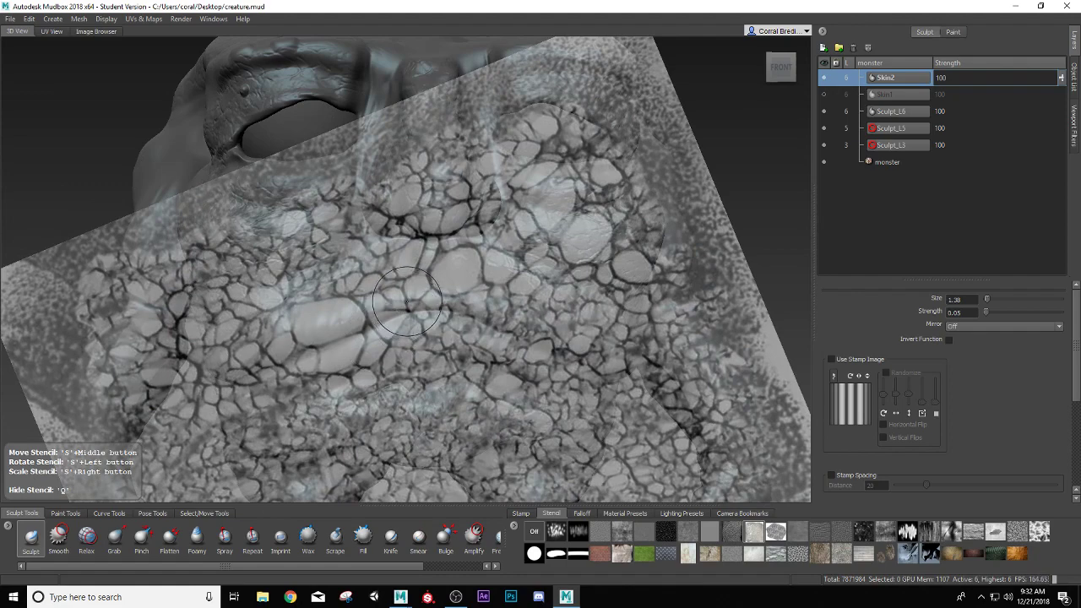
{"action": "key", "text": "q"}
{"action": "key", "text": "q"}
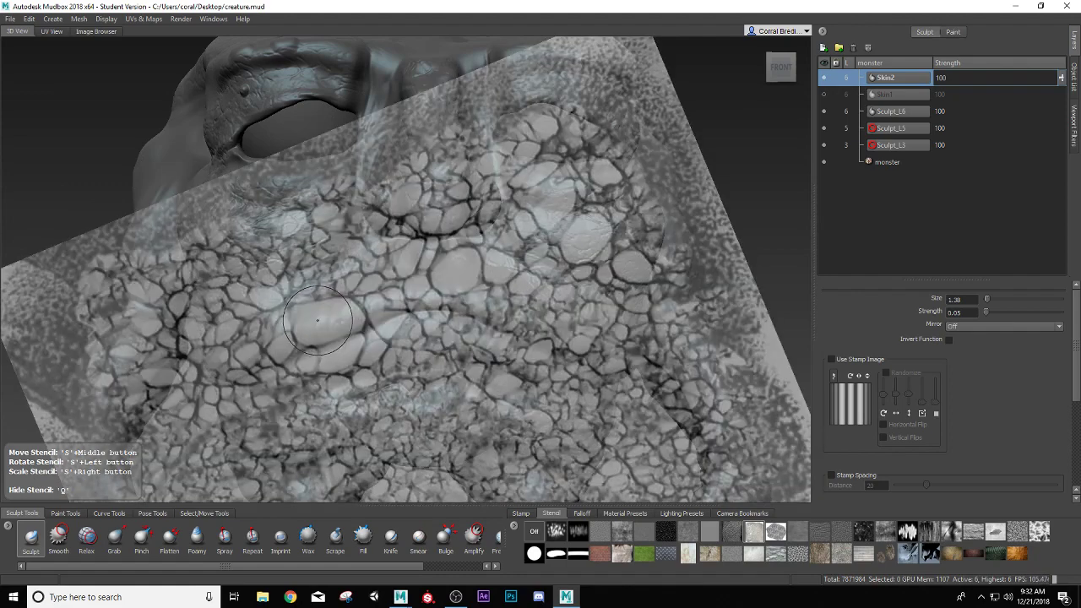
{"action": "key", "text": "q"}
{"action": "key", "text": "q"}
{"action": "left_click_drag", "start_coordinate": [273, 343], "coordinate": [388, 313], "text": "alt"}
{"action": "key", "text": "q"}
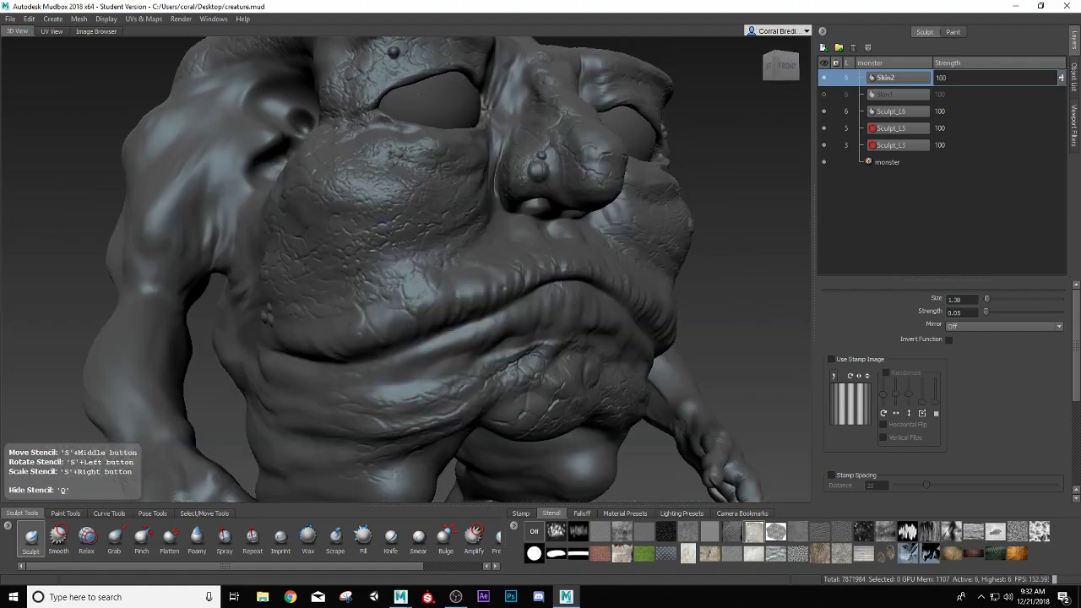
- Realign the stencil from the opposite side and sculpt light pebbled texture along that half of the lips
{"action": "key", "text": "q"}
{"action": "left_click_drag", "start_coordinate": [731, 332], "coordinate": [519, 318], "text": "alt"}
{"action": "key", "text": "q"}
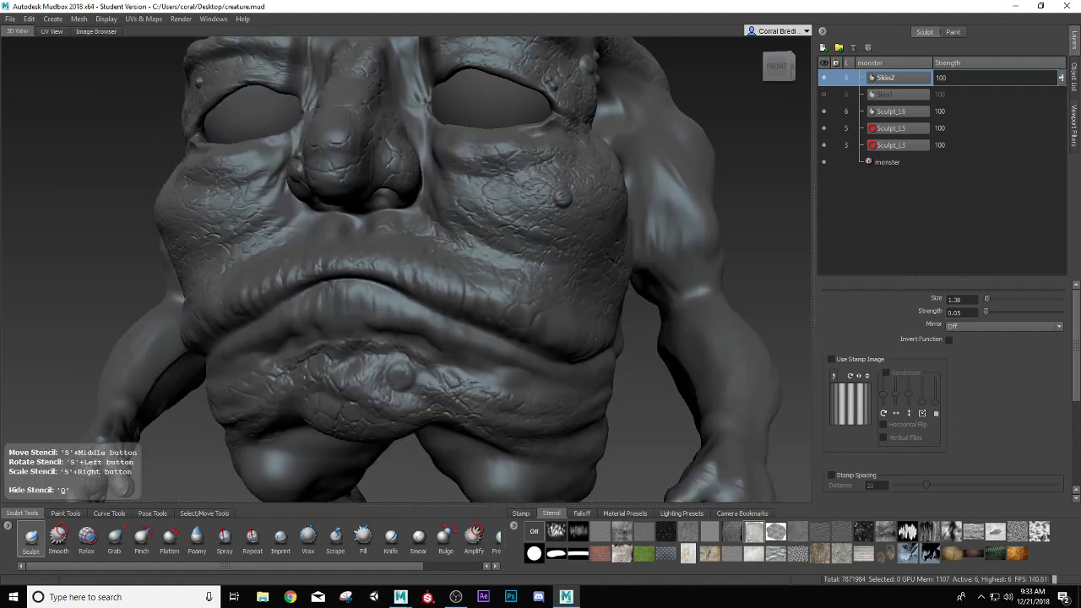
{"action": "key", "text": "q"}
{"action": "key", "text": "q"}
{"action": "key", "text": "q"}
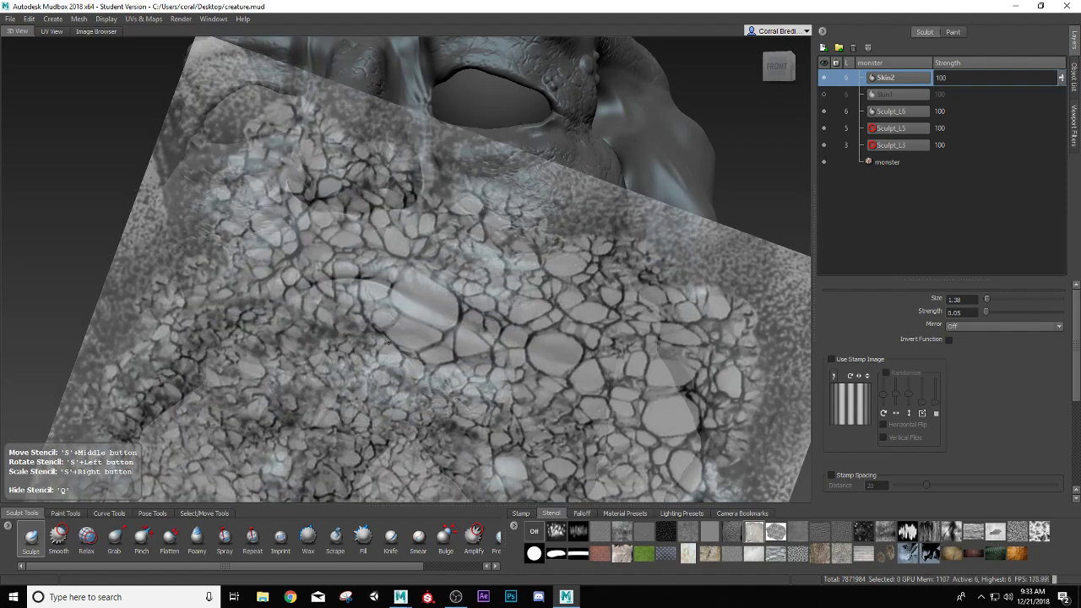
{"action": "key", "text": "q"}
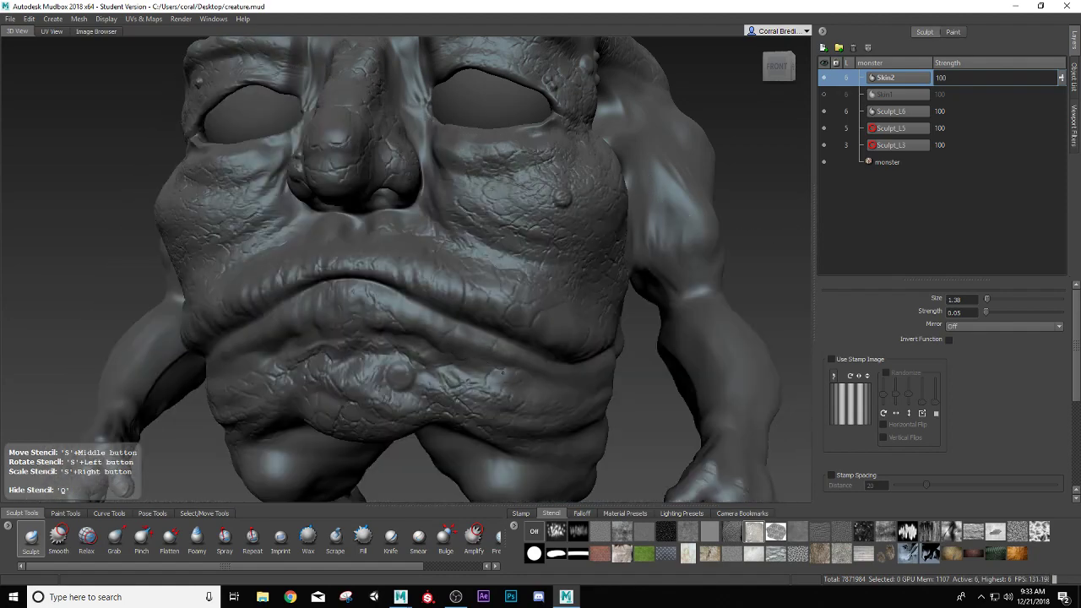
- Realign the stencil and sculpt light pebbled texture along the skin folds below the corners of the mouth, and hide the stencil
{"action": "left_click_drag", "start_coordinate": [582, 384], "coordinate": [441, 374]}
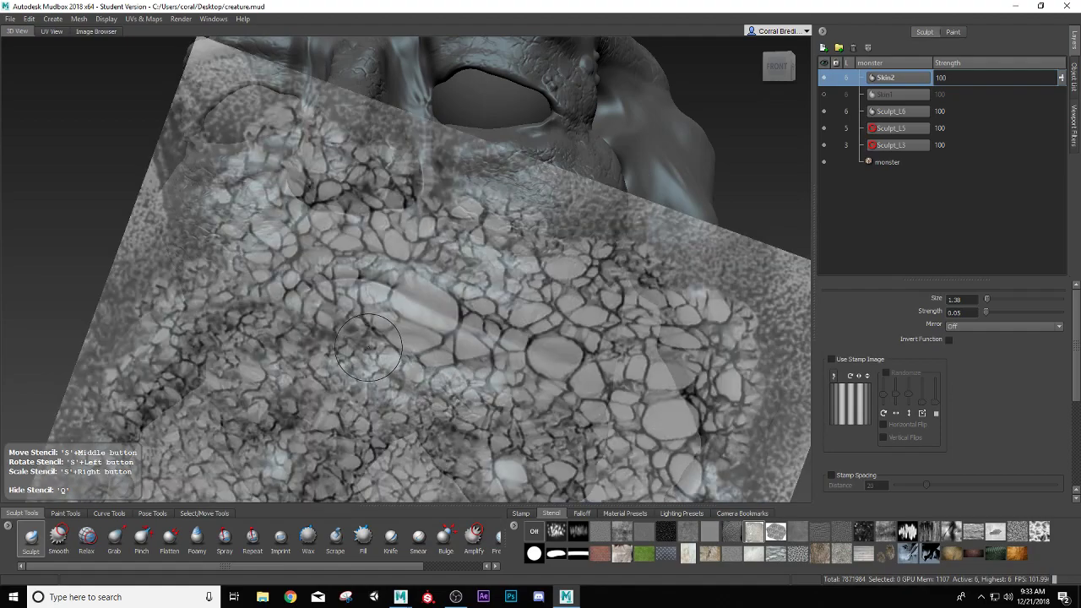
{"action": "mouse_move", "coordinate": [365, 349]}
{"action": "left_mouse_down", "text": "alt"}
{"action": "mouse_move", "coordinate": [475, 341]}
{"action": "mouse_move", "coordinate": [415, 293]}
{"action": "left_mouse_up", "text": "alt"}
{"action": "middle_click_drag", "start_coordinate": [416, 293], "coordinate": [442, 317]}
{"action": "left_click_drag", "start_coordinate": [486, 338], "coordinate": [511, 329]}
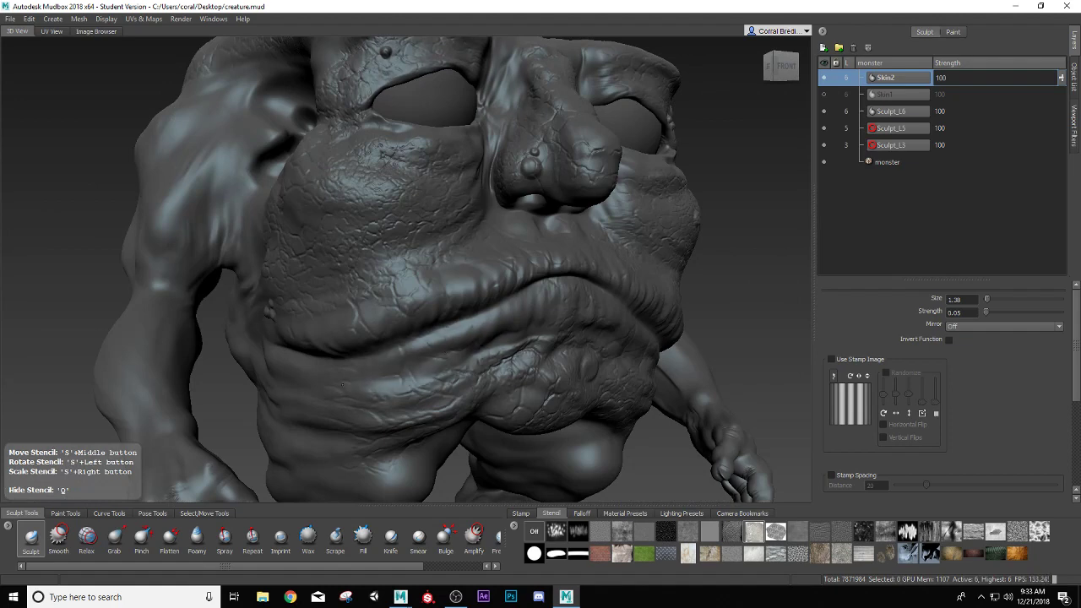
{"action": "left_click_drag", "start_coordinate": [262, 362], "coordinate": [156, 361]}
{"action": "key", "text": "q"}
{"action": "key", "text": "a"}
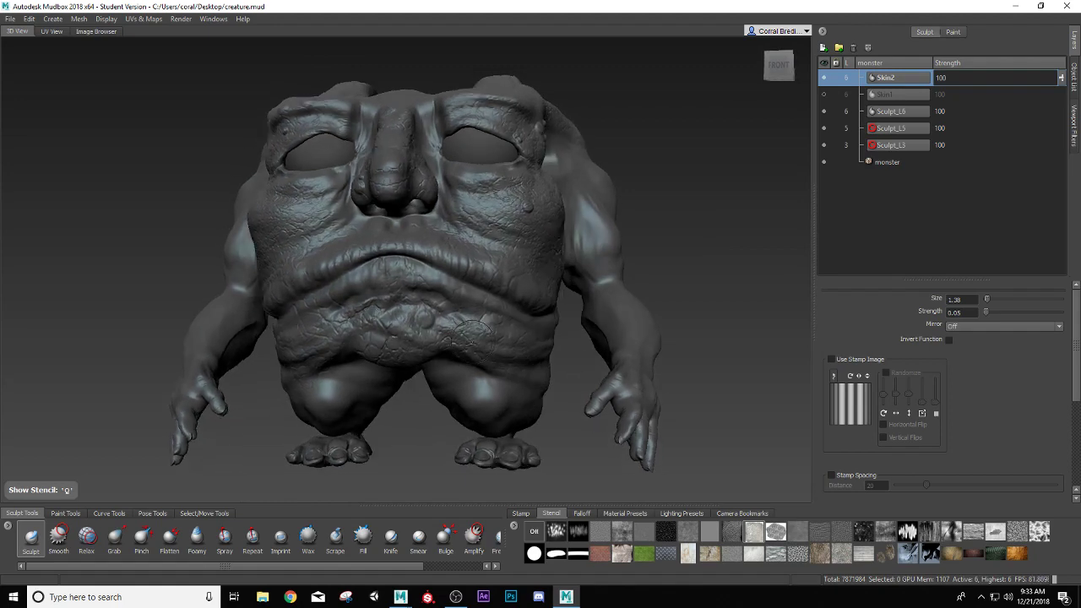
- Switch to the Erase brush and enable its streaked stamp image
{"action": "right_click_drag", "start_coordinate": [363, 359], "coordinate": [492, 359], "text": "alt"}
{"action": "middle_click_drag", "start_coordinate": [434, 260], "coordinate": [387, 298], "text": "alt"}
{"action": "left_click_drag", "start_coordinate": [475, 328], "coordinate": [408, 328], "text": "alt"}
{"action": "left_click_drag", "start_coordinate": [388, 373], "coordinate": [506, 380], "text": "alt"}
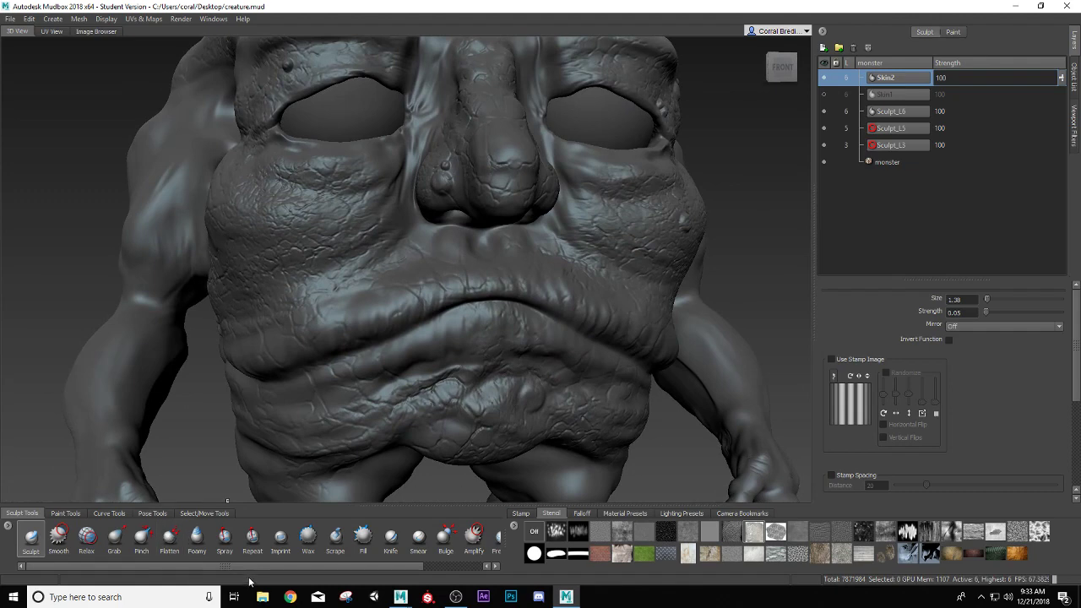
{"action": "left_click_drag", "start_coordinate": [248, 564], "coordinate": [383, 556]}
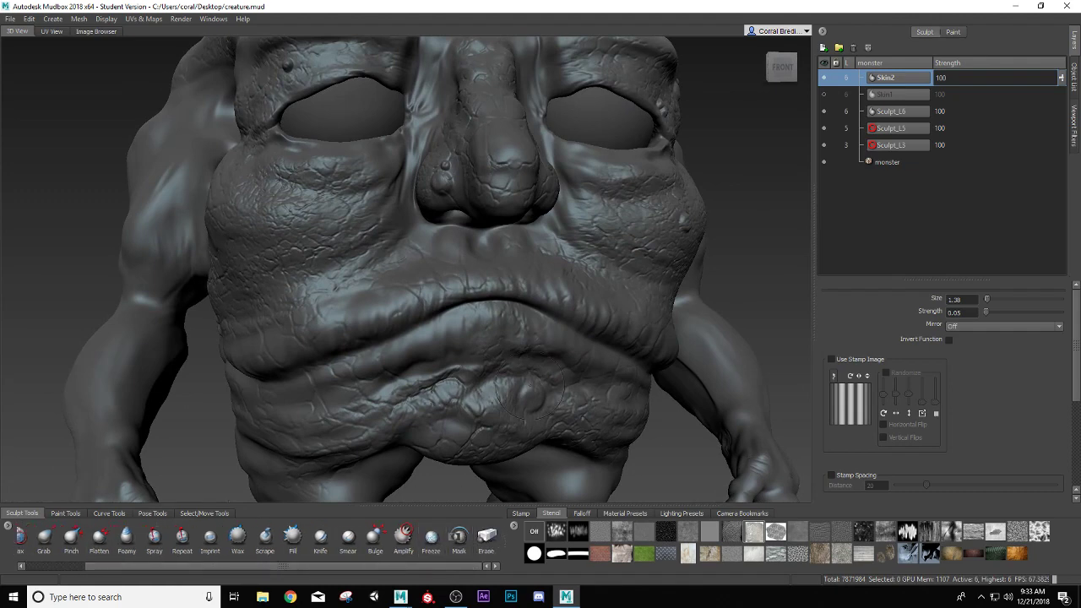
{"action": "left_click_drag", "start_coordinate": [553, 316], "coordinate": [785, 455], "text": "alt"}
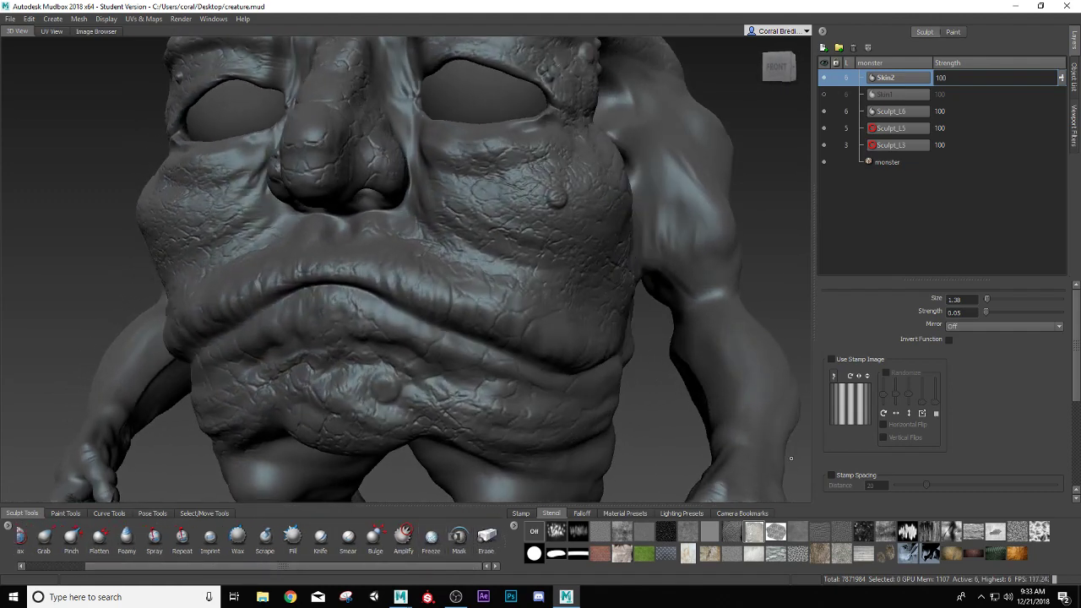
{"action": "left_click", "coordinate": [486, 539]}
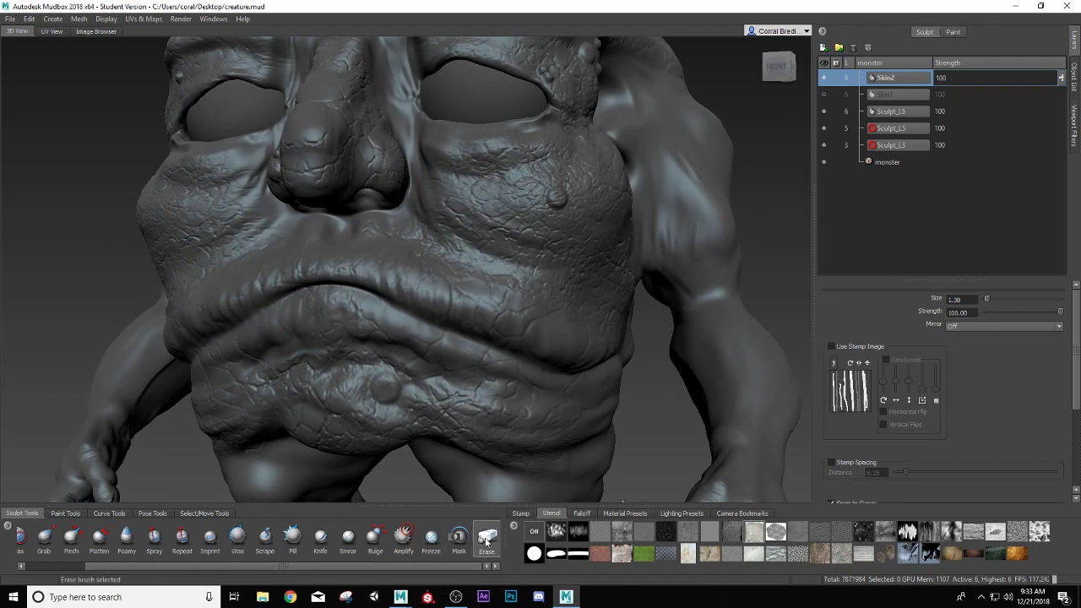
{"action": "left_click", "coordinate": [831, 347]}
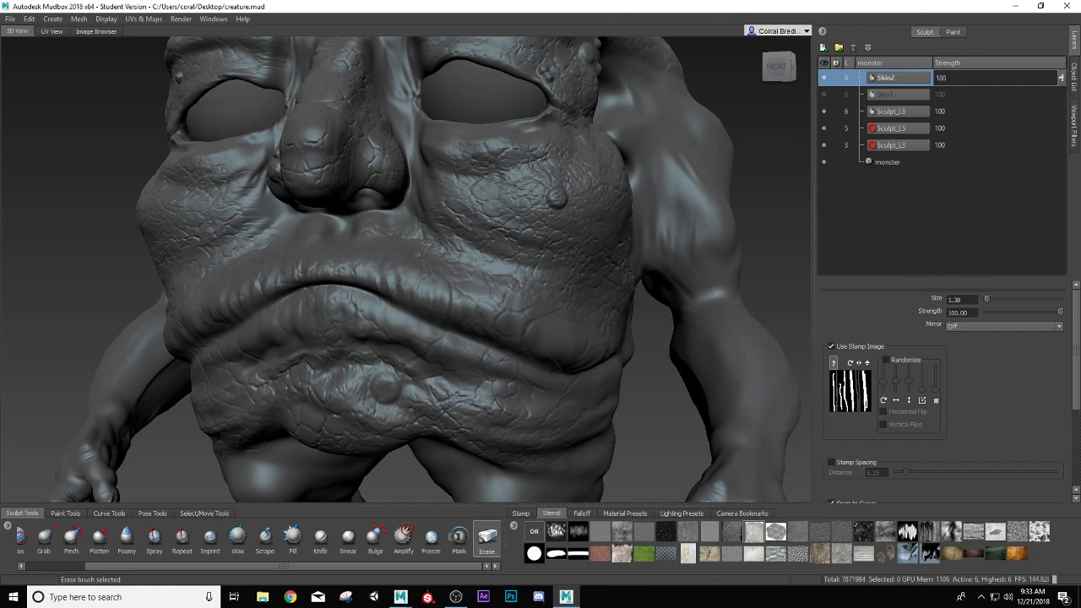
- Undo the test erase stroke on the lower lip and set the Erase brush strength to 45.90
{"action": "right_click_drag", "start_coordinate": [358, 315], "coordinate": [354, 343], "text": "alt"}
{"action": "mouse_move", "coordinate": [354, 343]}
{"action": "left_mouse_down"}
{"action": "mouse_move", "coordinate": [336, 307]}
{"action": "mouse_move", "coordinate": [350, 311]}
{"action": "left_mouse_up"}
{"action": "middle_click_drag", "start_coordinate": [349, 311], "coordinate": [408, 304], "text": "alt"}
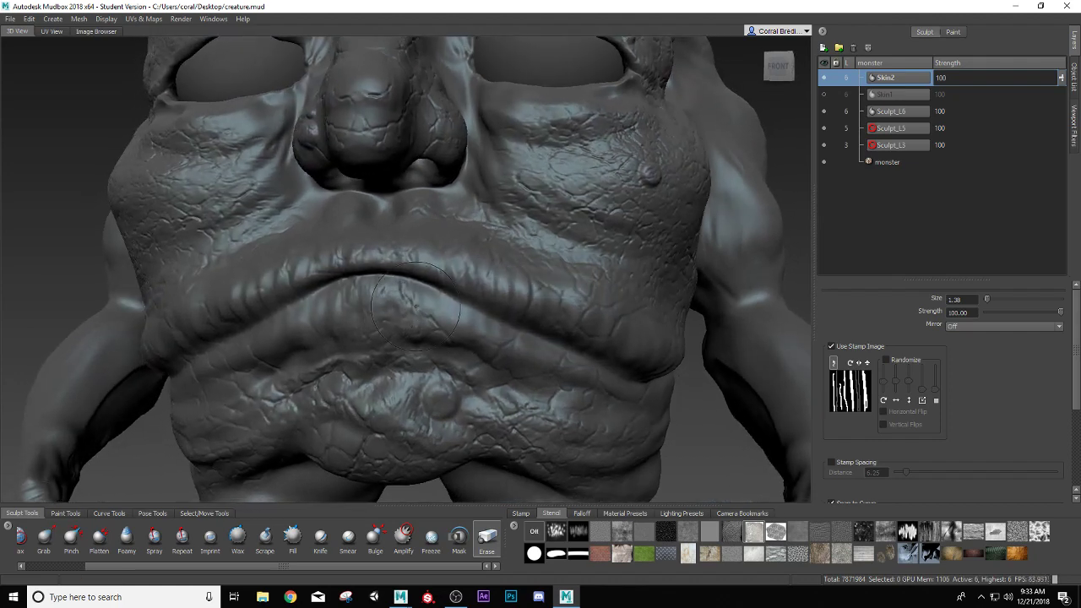
{"action": "left_click_drag", "start_coordinate": [422, 302], "coordinate": [384, 304]}
{"action": "key", "text": "ctrl+z"}
{"action": "left_click_drag", "start_coordinate": [1021, 312], "coordinate": [1019, 313]}
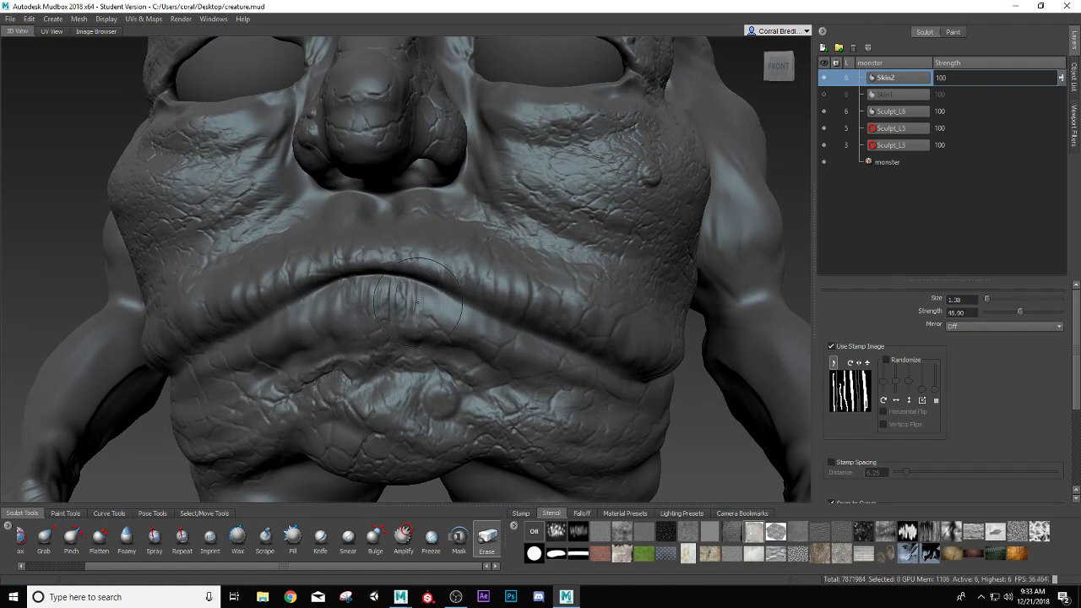
- Erase vertical streaks into the pebbled texture along the lower lip, from its center toward both corners of the mouth
{"action": "left_click_drag", "start_coordinate": [482, 329], "coordinate": [397, 287], "text": "alt"}
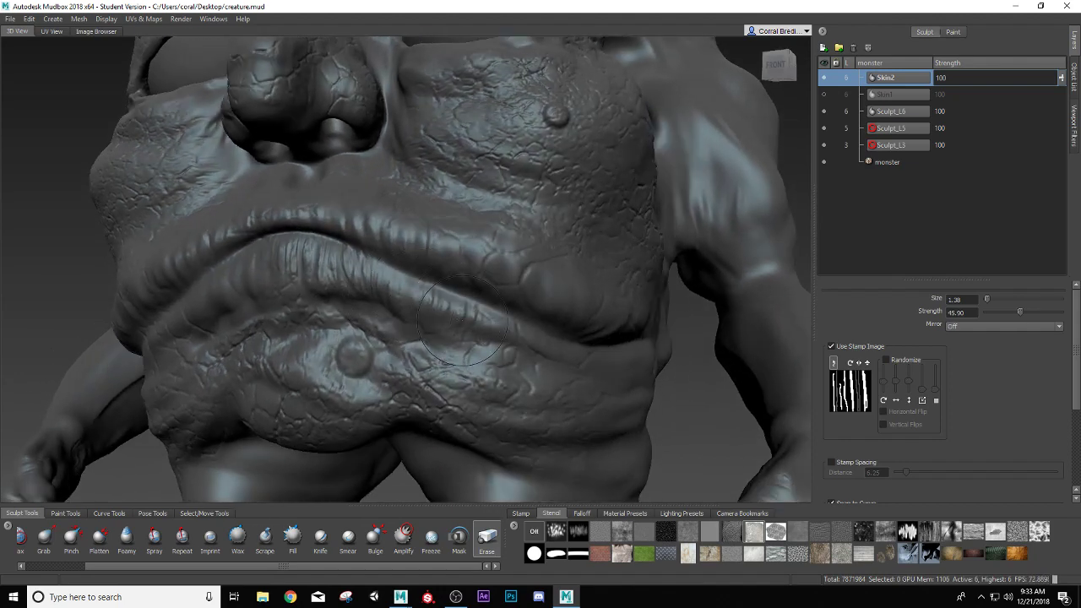
{"action": "mouse_move", "coordinate": [419, 319]}
{"action": "left_mouse_down", "text": "alt"}
{"action": "mouse_move", "coordinate": [440, 321]}
{"action": "mouse_move", "coordinate": [487, 263]}
{"action": "left_mouse_up", "text": "alt"}
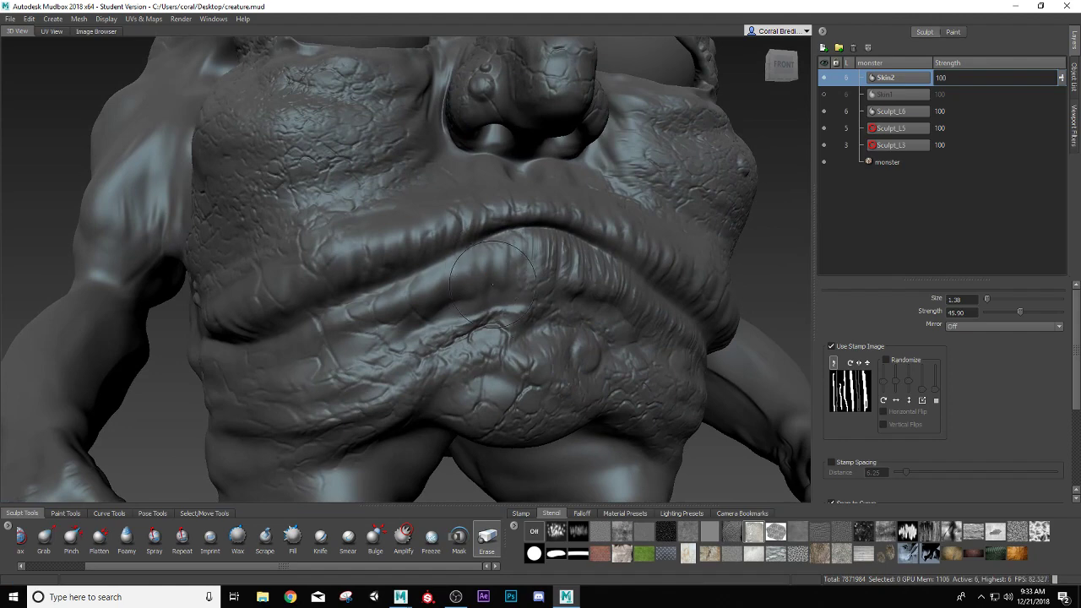
{"action": "mouse_move", "coordinate": [493, 285]}
{"action": "left_mouse_down", "text": "alt"}
{"action": "mouse_move", "coordinate": [470, 275]}
{"action": "mouse_move", "coordinate": [401, 308]}
{"action": "mouse_move", "coordinate": [392, 299]}
{"action": "mouse_move", "coordinate": [389, 326]}
{"action": "mouse_move", "coordinate": [371, 321]}
{"action": "mouse_move", "coordinate": [503, 312]}
{"action": "mouse_move", "coordinate": [456, 325]}
{"action": "mouse_move", "coordinate": [439, 301]}
{"action": "mouse_move", "coordinate": [412, 300]}
{"action": "mouse_move", "coordinate": [447, 302]}
{"action": "mouse_move", "coordinate": [455, 306]}
{"action": "mouse_move", "coordinate": [406, 312]}
{"action": "left_mouse_up", "text": "alt"}
- Reduce the Erase brush size to 0.80 and erase fine streaks at the mouth corners and along the upper lip
{"action": "key", "text": "b"}
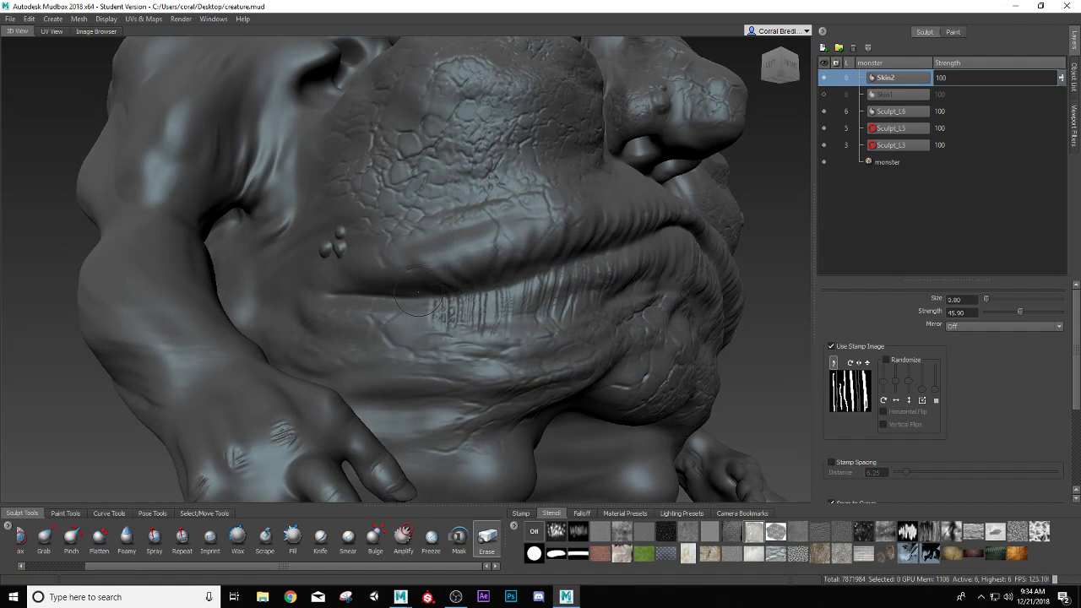
{"action": "mouse_move", "coordinate": [425, 274]}
{"action": "left_mouse_down"}
{"action": "mouse_move", "coordinate": [510, 259]}
{"action": "mouse_move", "coordinate": [384, 234]}
{"action": "mouse_move", "coordinate": [407, 240]}
{"action": "mouse_move", "coordinate": [333, 276]}
{"action": "left_mouse_up"}
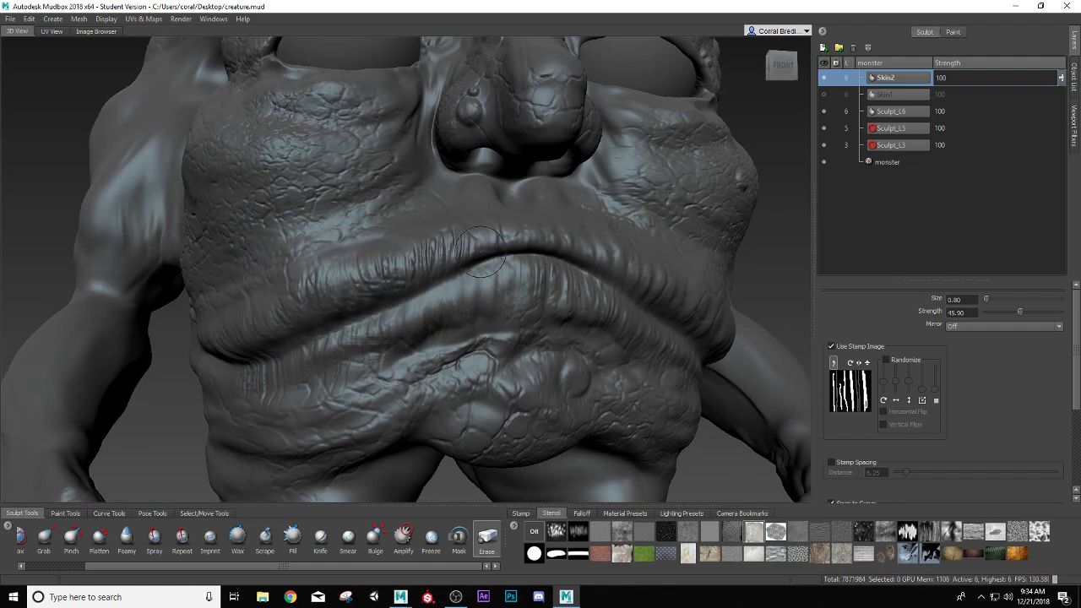
{"action": "left_click_drag", "start_coordinate": [547, 289], "coordinate": [380, 279], "text": "alt"}
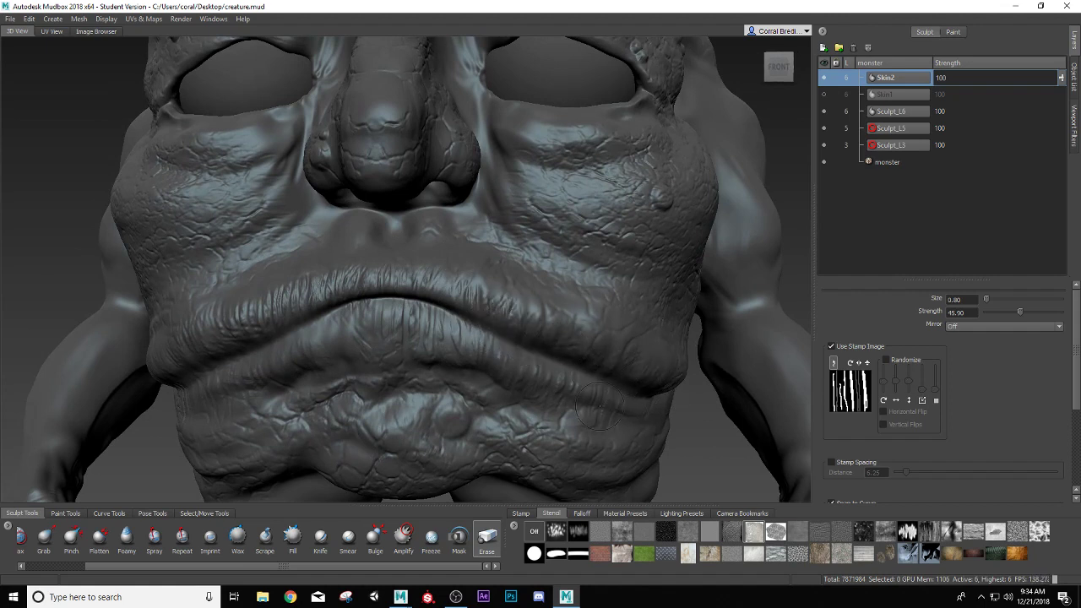
{"action": "left_click_drag", "start_coordinate": [600, 405], "coordinate": [485, 245], "text": "alt"}
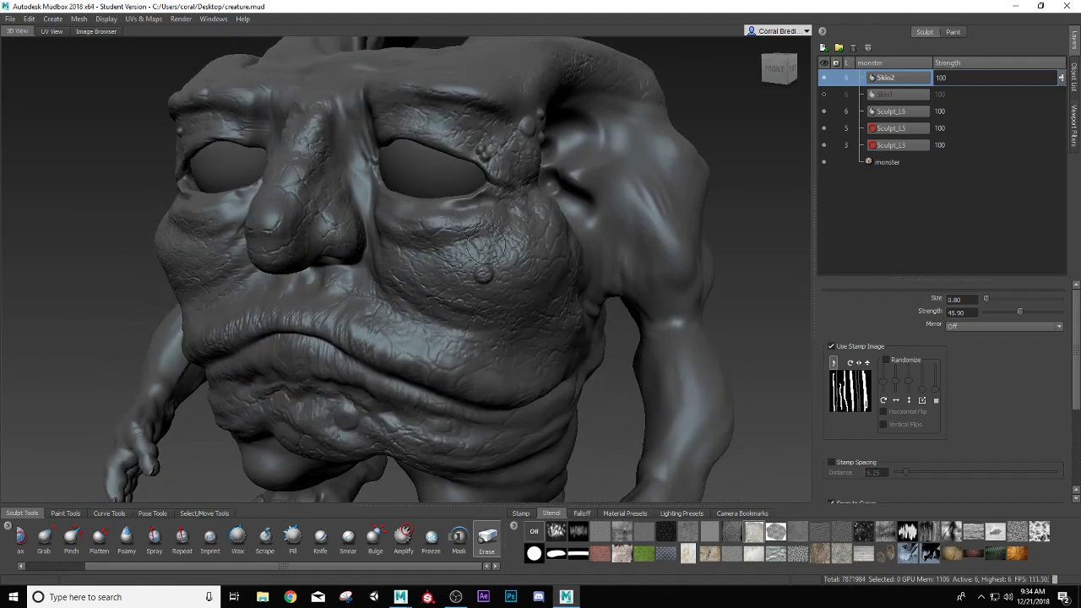
- Create a new sculpt layer above Skin2 and name it Pores_Skin
{"action": "left_click", "coordinate": [823, 47]}
{"action": "double_click", "coordinate": [883, 79]}
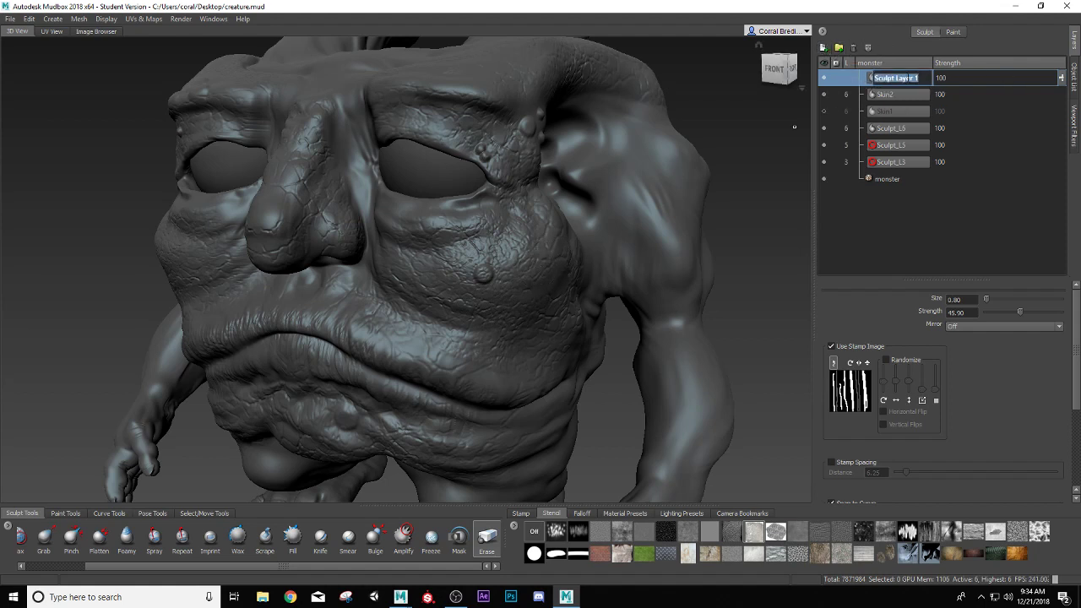
{"action": "type", "text": "Poi"}
{"action": "type", "text": "es_Skin"}
{"action": "key", "text": "Return"}
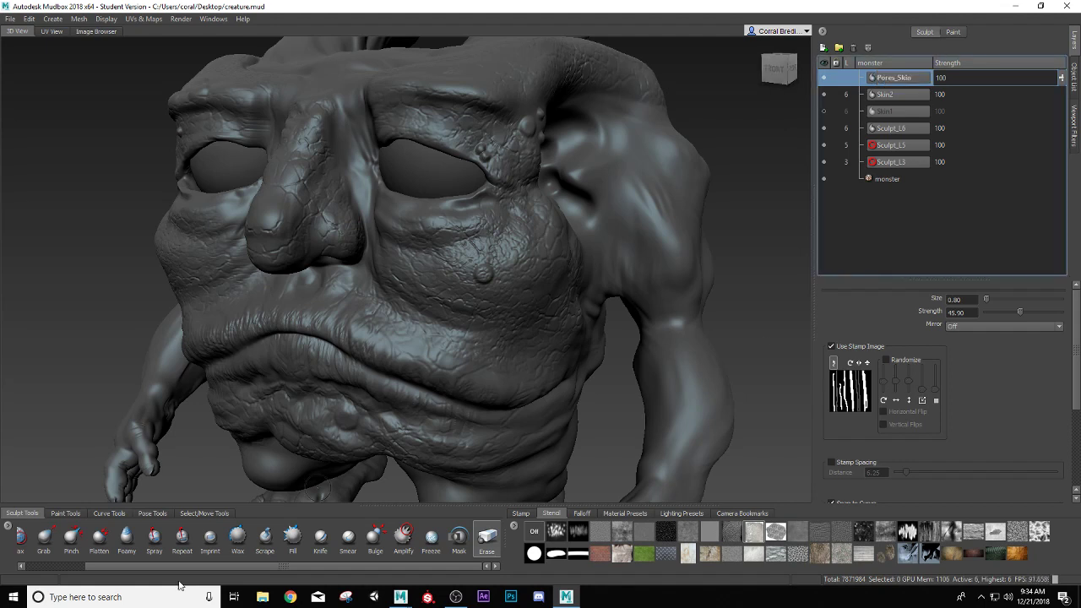
- Hide the Skin2 layer and set up the Sculpt brush with the bw_pores stencil
{"action": "left_click_drag", "start_coordinate": [228, 568], "coordinate": [74, 570]}
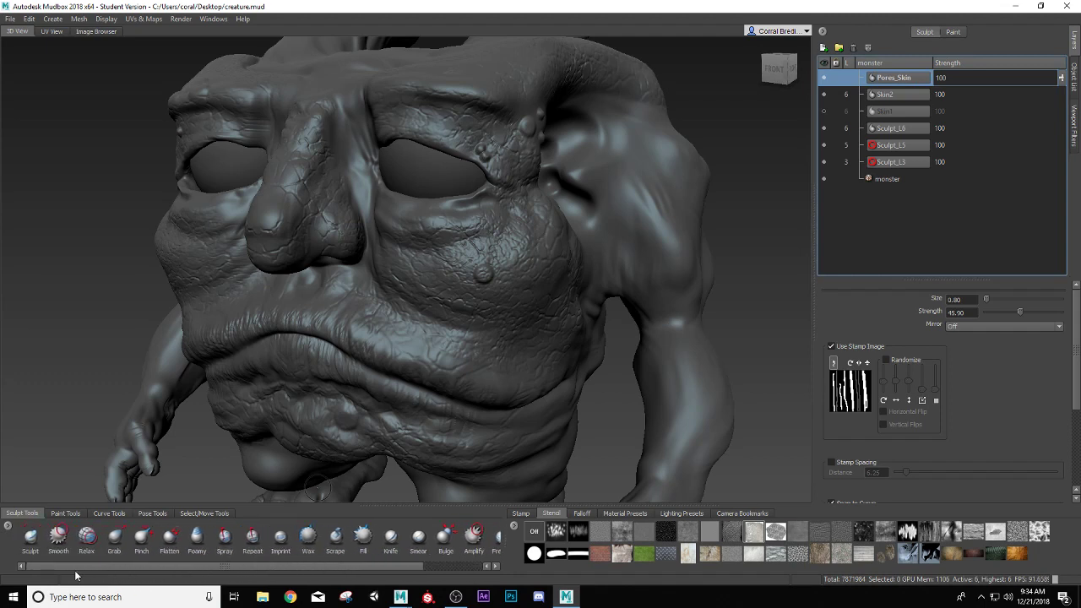
{"action": "left_click", "coordinate": [823, 95]}
{"action": "left_click_drag", "start_coordinate": [257, 361], "coordinate": [295, 415], "text": "alt"}
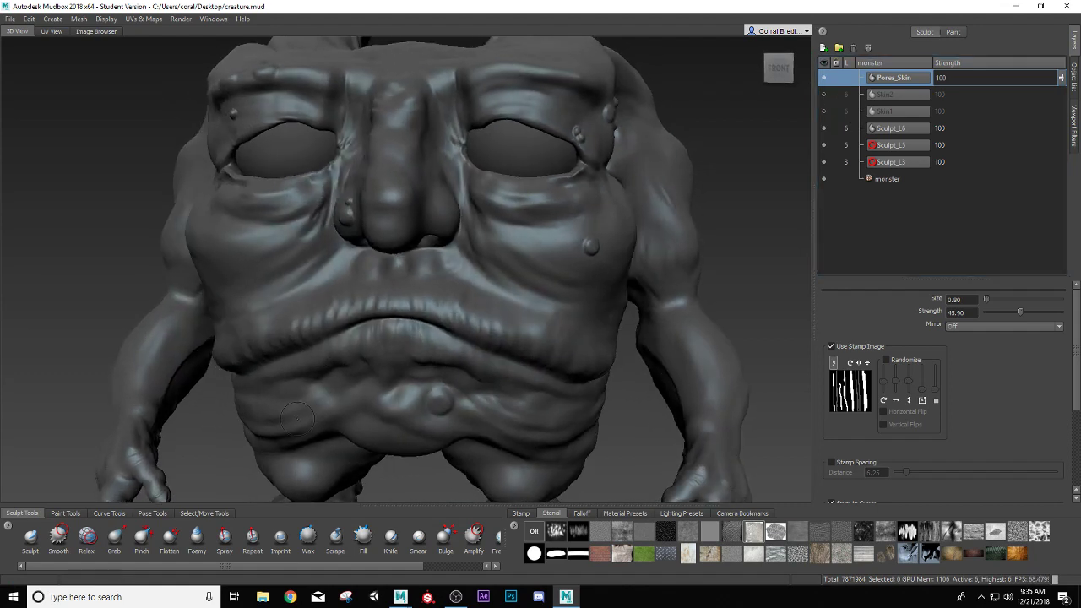
{"action": "left_click", "coordinate": [25, 542]}
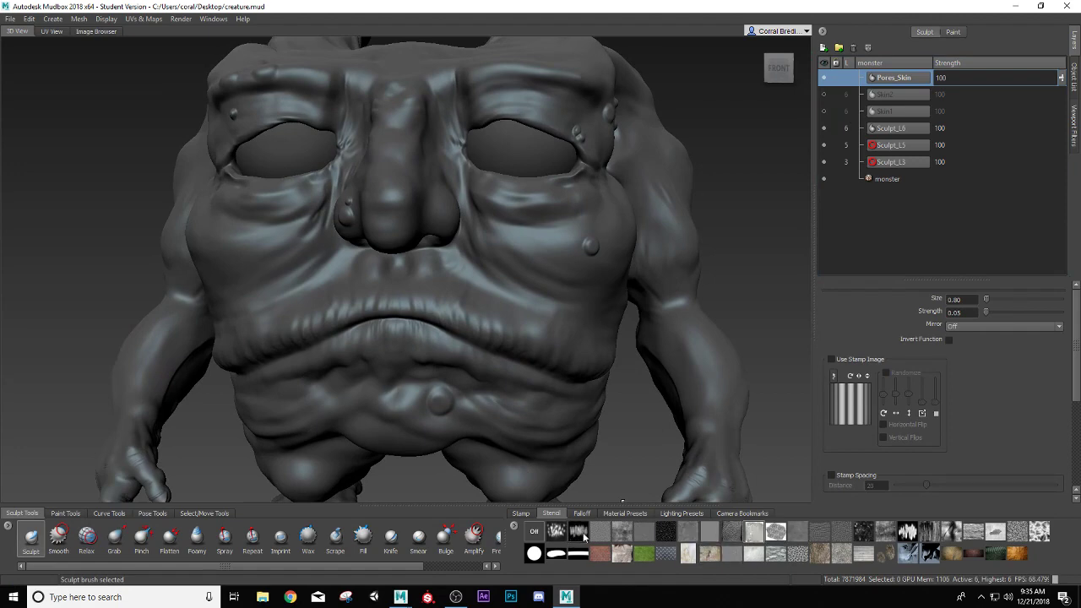
{"action": "left_click", "coordinate": [664, 533]}
{"action": "left_click", "coordinate": [665, 533]}
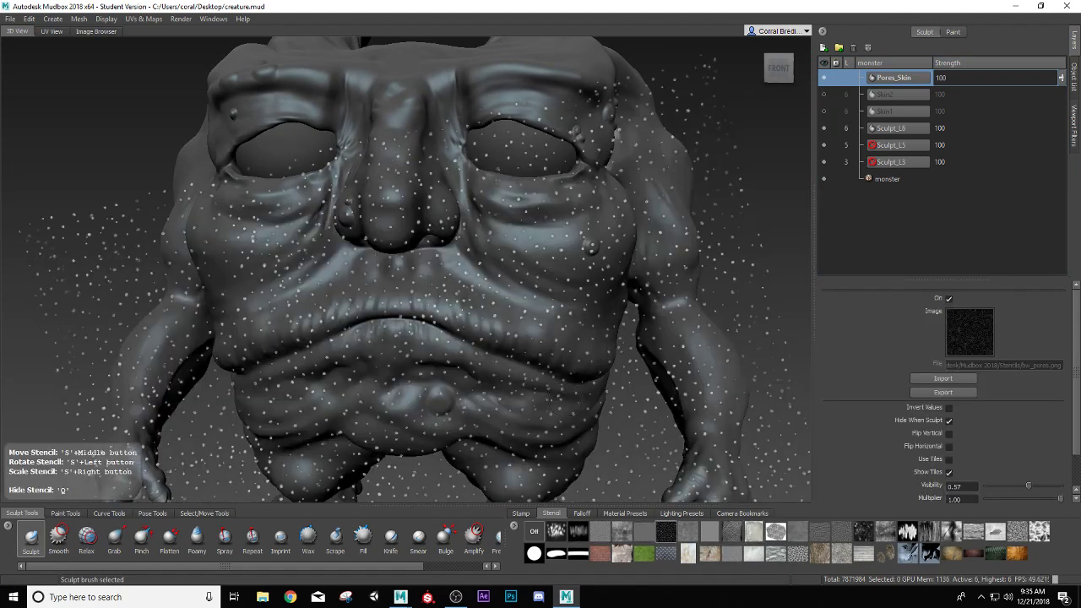
- Rotate, shrink and position the pores stencil over the nose and sculpt a small test patch on the nose tip
{"action": "scroll", "coordinate": [463, 341], "scroll_direction": "down", "scroll_amount": 3}
{"action": "scroll", "coordinate": [448, 346], "scroll_direction": "down", "scroll_amount": 2}
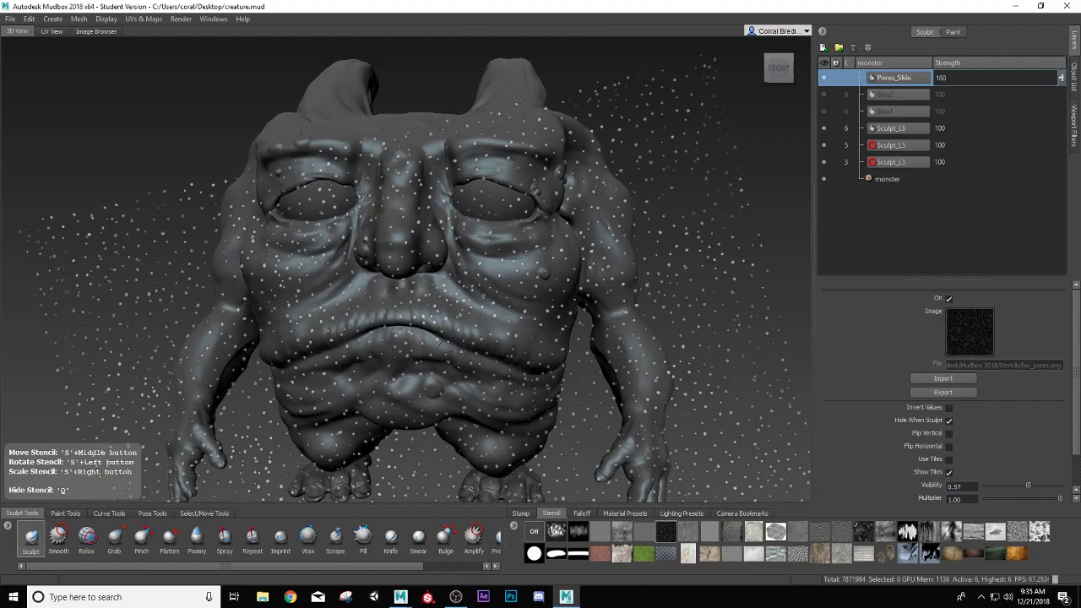
{"action": "scroll", "coordinate": [482, 433], "scroll_direction": "up", "scroll_amount": 3}
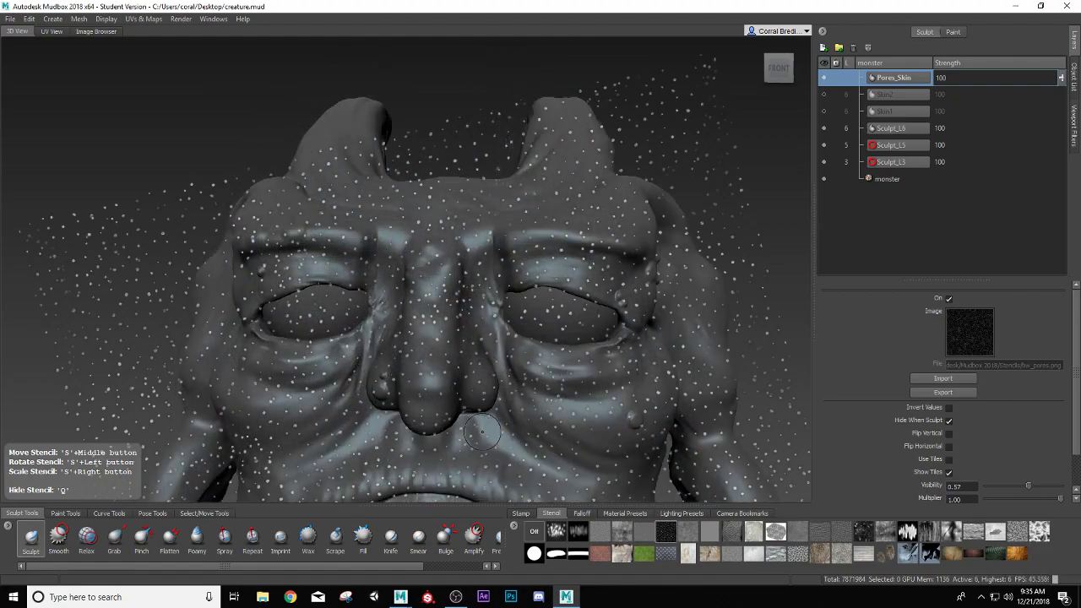
{"action": "left_click_drag", "start_coordinate": [482, 431], "coordinate": [433, 348]}
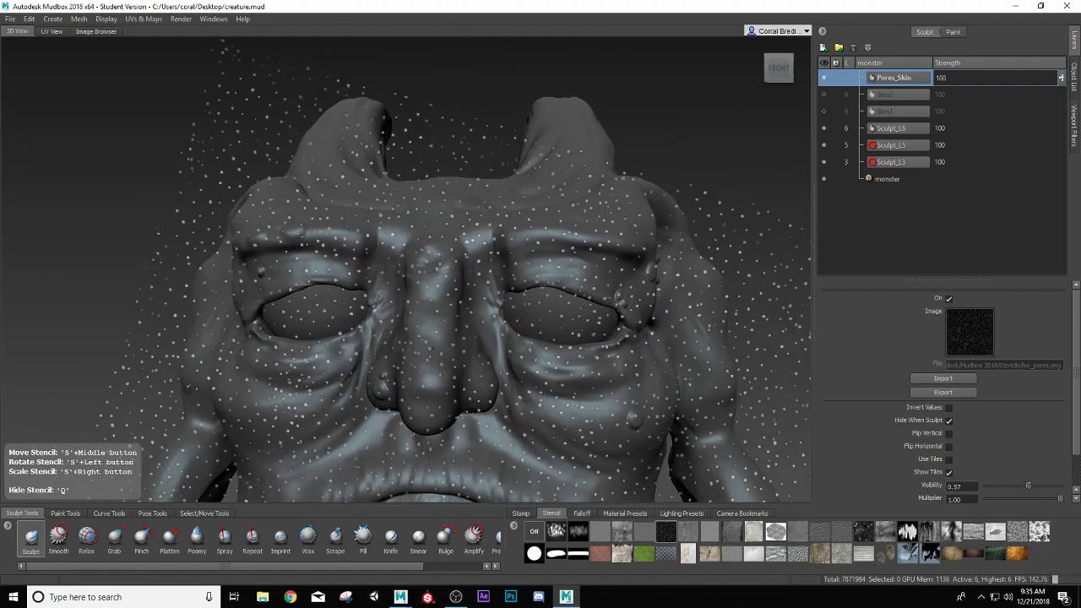
{"action": "right_click_drag", "start_coordinate": [435, 369], "coordinate": [425, 451]}
{"action": "middle_click_drag", "start_coordinate": [425, 449], "coordinate": [438, 300]}
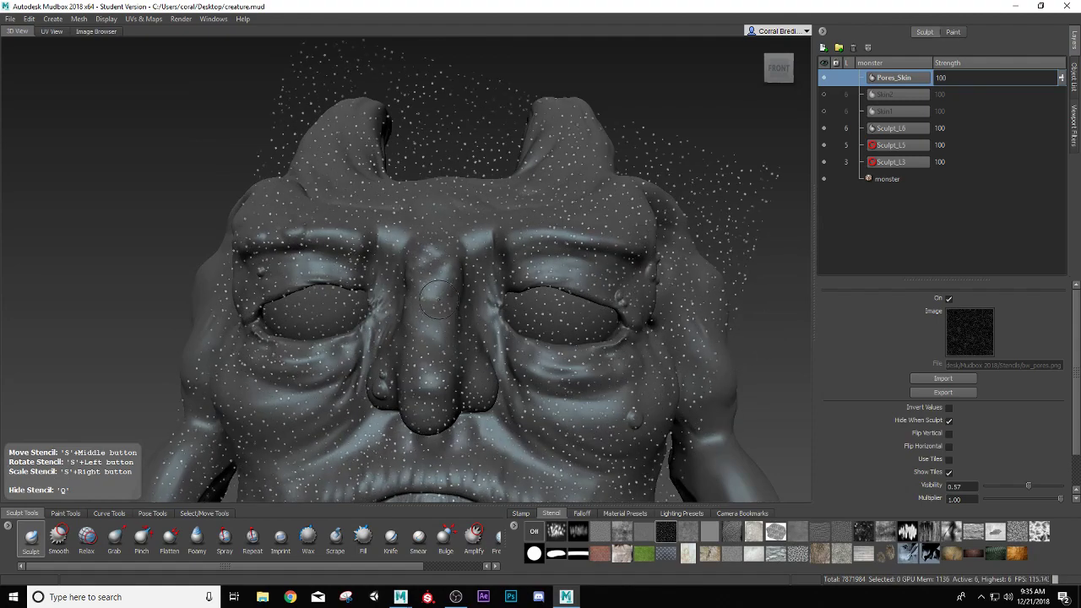
{"action": "right_click_drag", "start_coordinate": [436, 295], "coordinate": [431, 407]}
{"action": "middle_click_drag", "start_coordinate": [429, 360], "coordinate": [416, 390]}
{"action": "left_click_drag", "start_coordinate": [429, 402], "coordinate": [434, 391]}
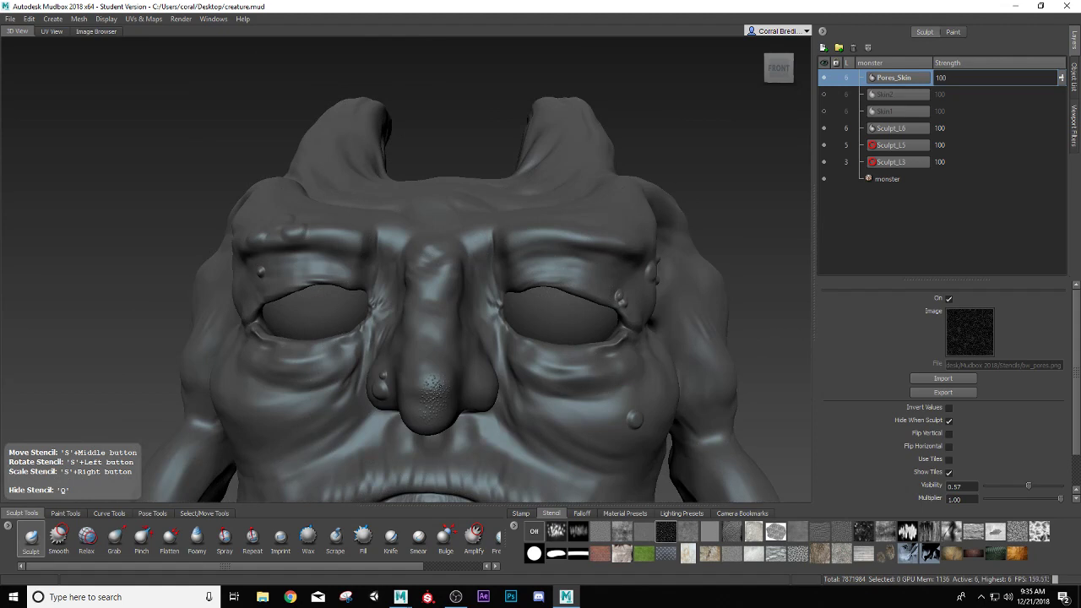
- Turn on Invert Function for the Sculpt brush and sculpt indented pores over the nose tip, side and bridge
{"action": "left_click", "coordinate": [34, 538]}
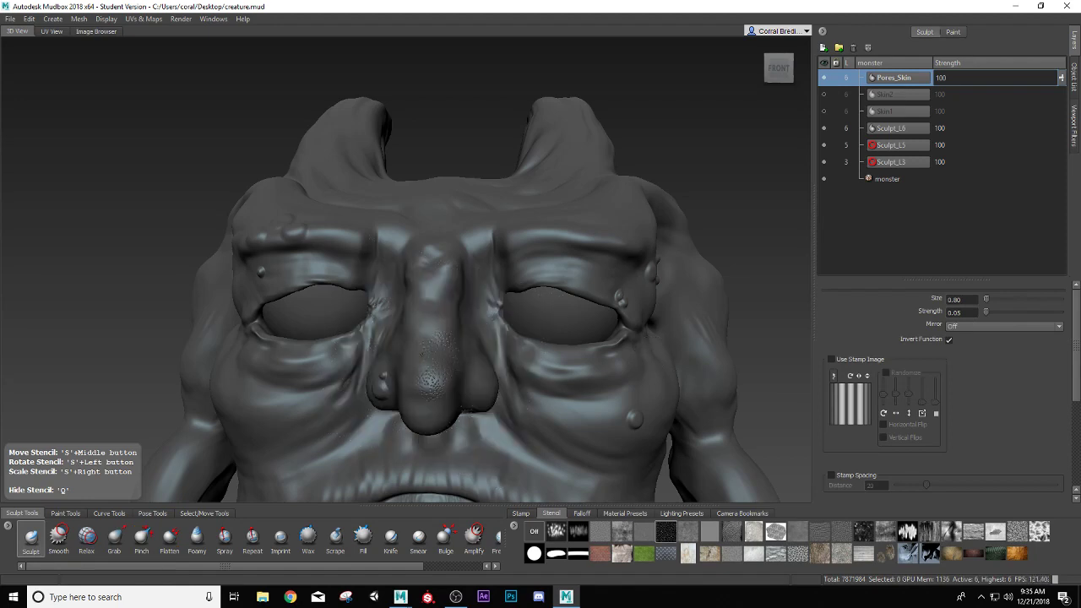
{"action": "left_click_drag", "start_coordinate": [429, 380], "coordinate": [473, 372], "text": "alt"}
{"action": "middle_click_drag", "start_coordinate": [526, 355], "coordinate": [480, 356], "text": "alt"}
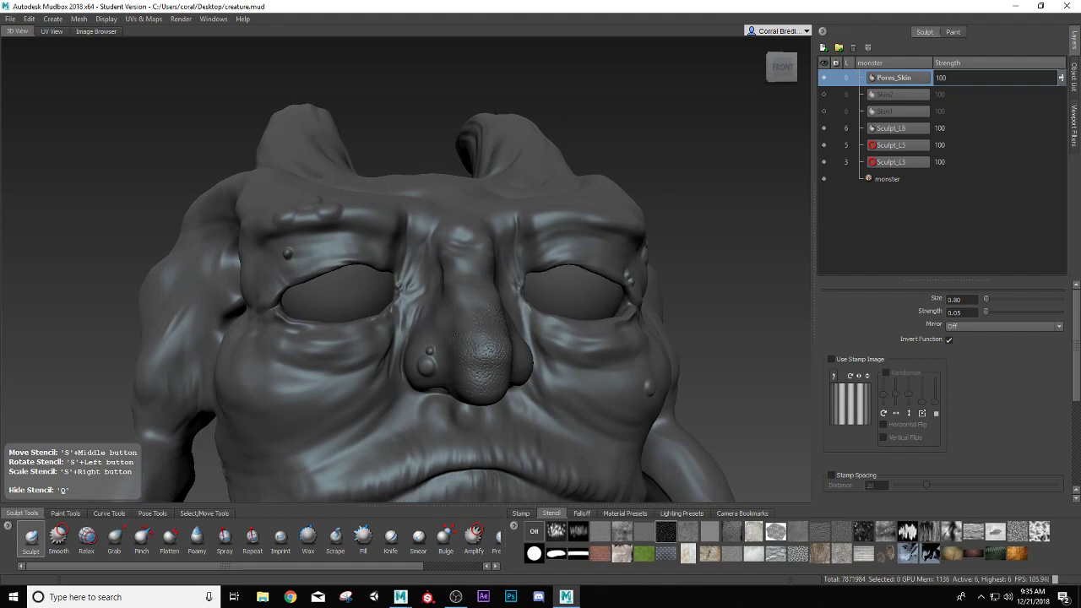
{"action": "left_click_drag", "start_coordinate": [482, 354], "coordinate": [541, 300], "text": "alt"}
{"action": "middle_click_drag", "start_coordinate": [540, 300], "coordinate": [423, 370], "text": "alt"}
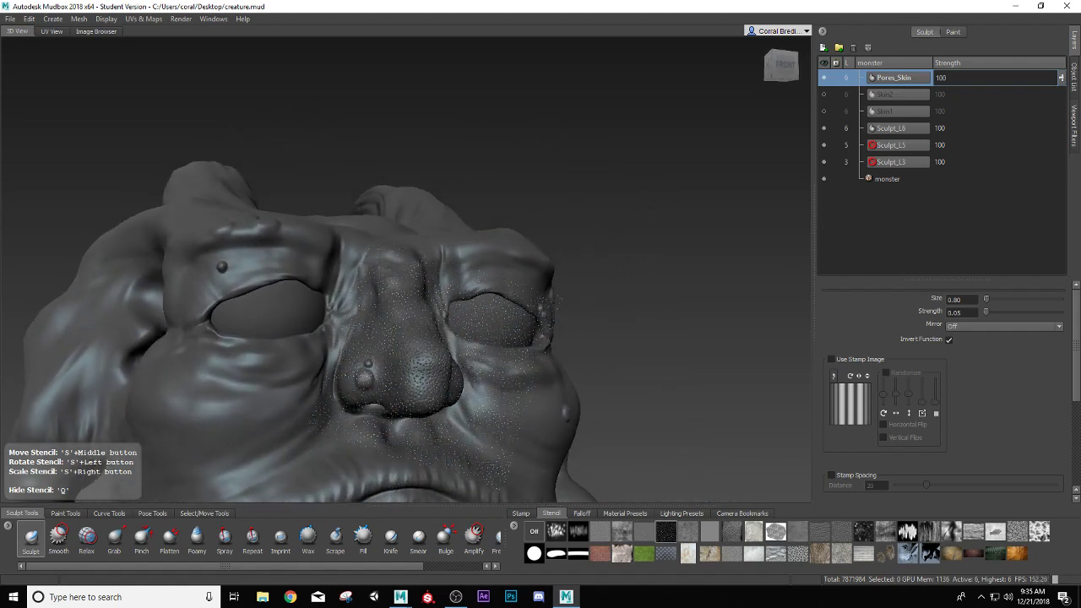
{"action": "left_click_drag", "start_coordinate": [423, 370], "coordinate": [471, 447], "text": "alt"}
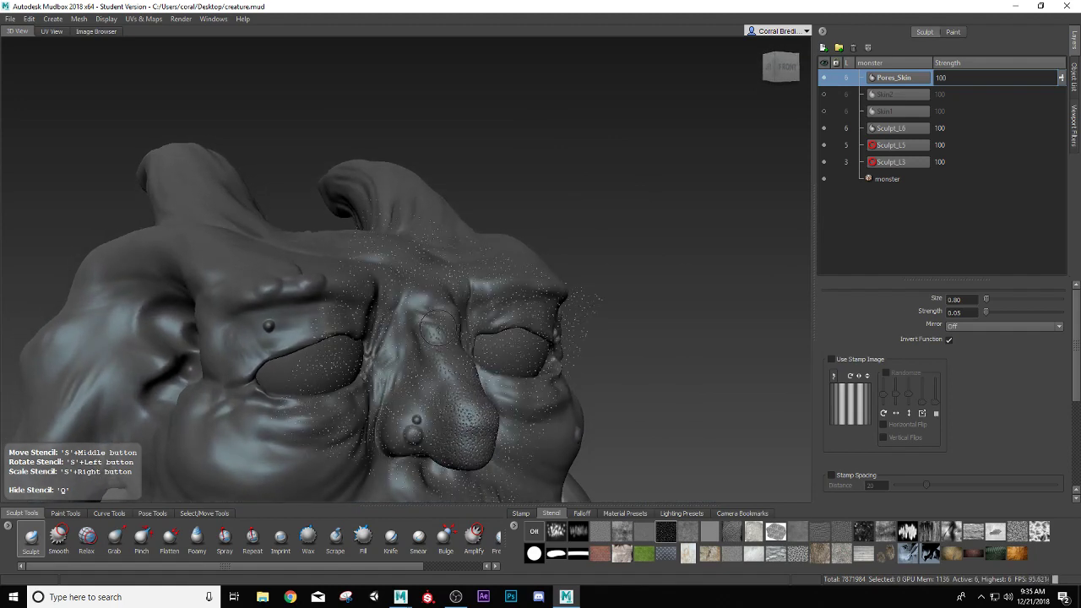
{"action": "left_click_drag", "start_coordinate": [417, 343], "coordinate": [366, 404], "text": "alt"}
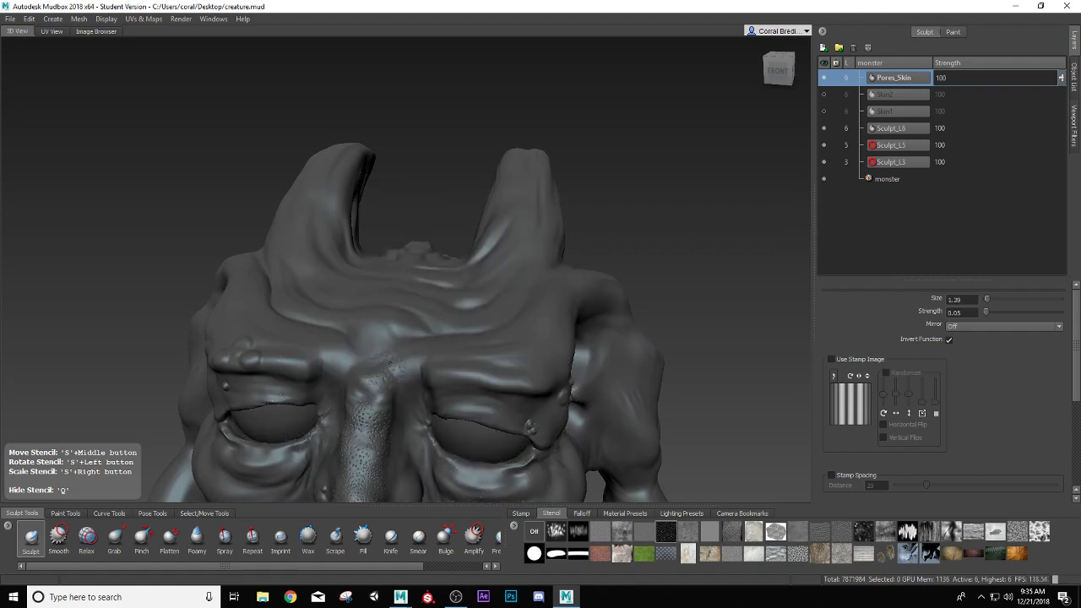
- Use a brush size of 1.39 to sculpt indented pores across the lower forehead and along both brow ridges
{"action": "left_click_drag", "start_coordinate": [336, 354], "coordinate": [291, 413], "text": "alt"}
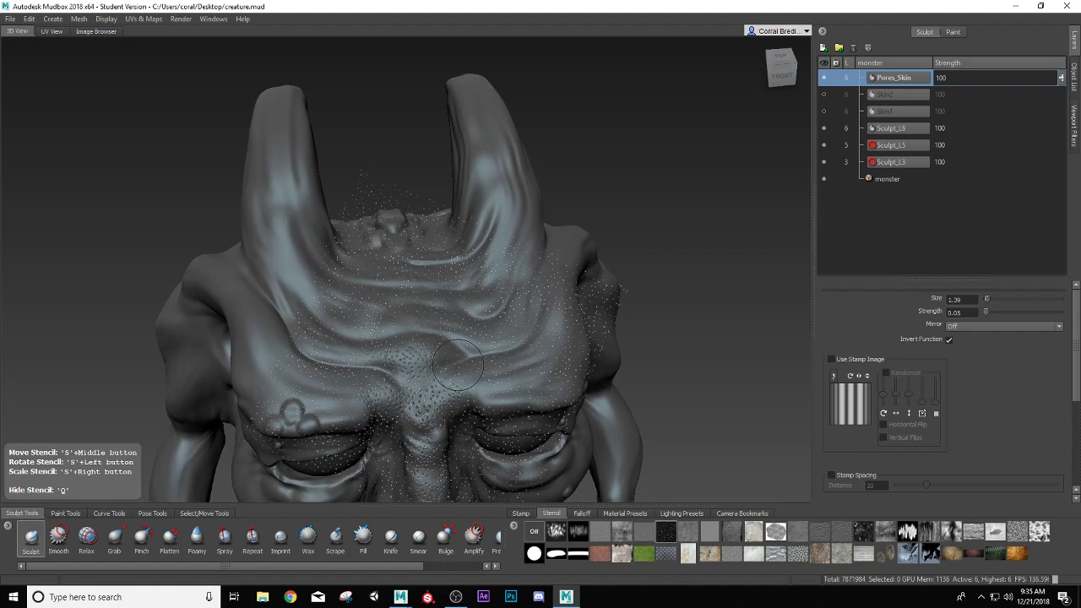
{"action": "left_click_drag", "start_coordinate": [423, 357], "coordinate": [516, 369], "text": "alt"}
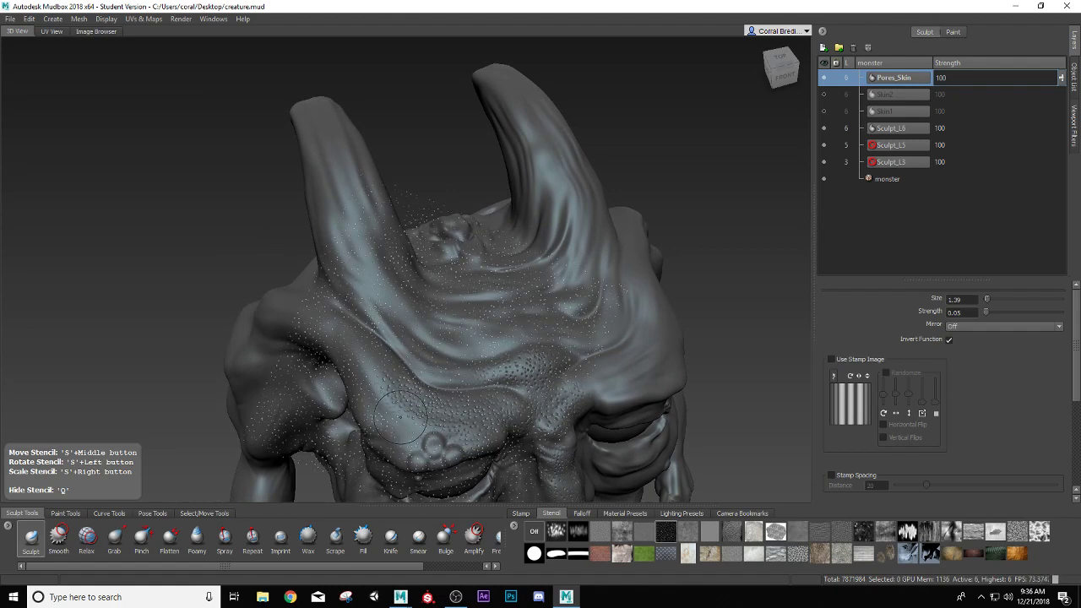
{"action": "left_click_drag", "start_coordinate": [549, 404], "coordinate": [350, 393], "text": "alt"}
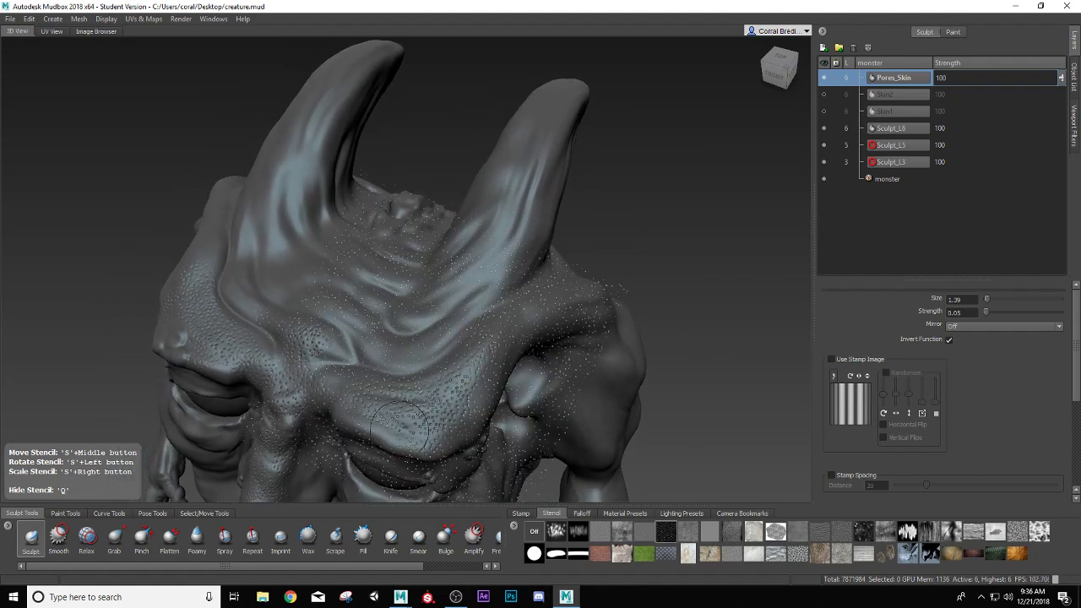
- Sculpt indented pores across the middle and upper forehead folds with a brush size of 0.93
{"action": "left_click_drag", "start_coordinate": [379, 387], "coordinate": [391, 385], "text": "alt"}
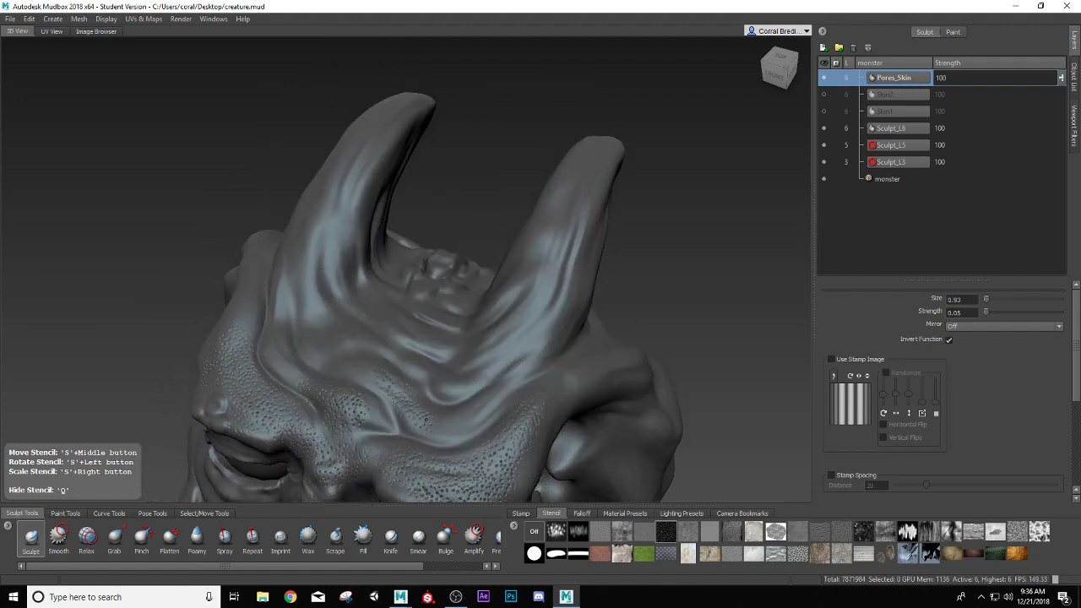
{"action": "left_click_drag", "start_coordinate": [383, 433], "coordinate": [477, 428], "text": "alt"}
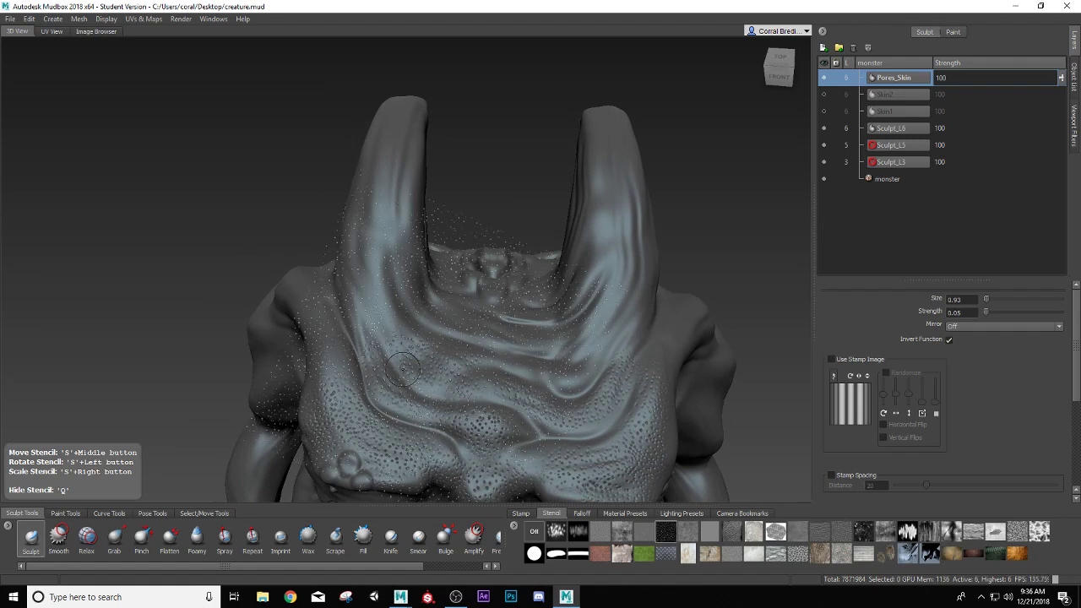
{"action": "left_click_drag", "start_coordinate": [403, 369], "coordinate": [493, 434], "text": "alt"}
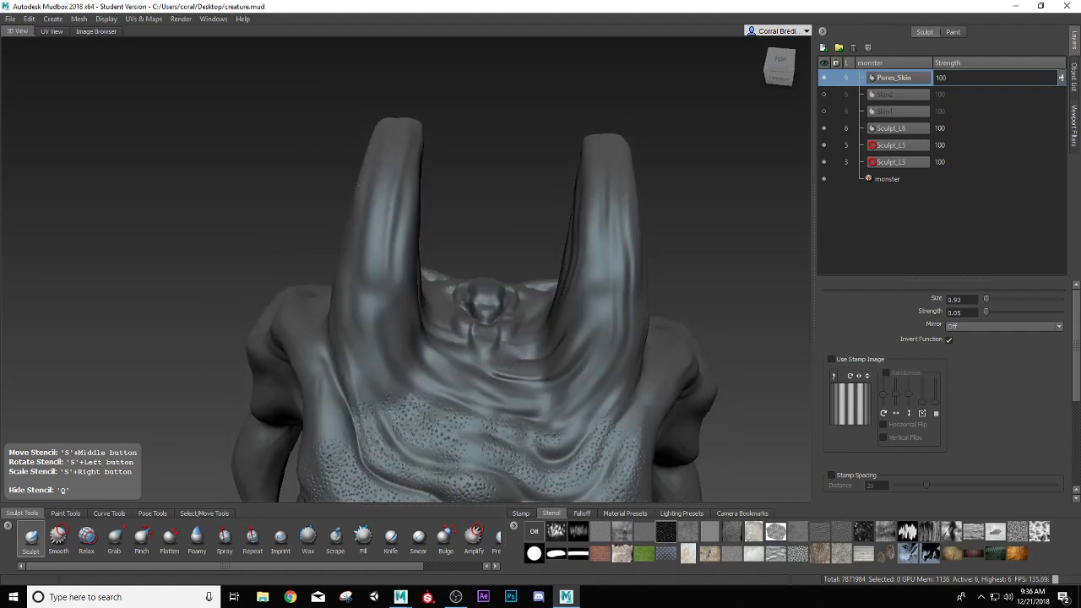
{"action": "left_click_drag", "start_coordinate": [578, 407], "coordinate": [580, 401]}
{"action": "left_click_drag", "start_coordinate": [473, 414], "coordinate": [478, 333], "text": "alt"}
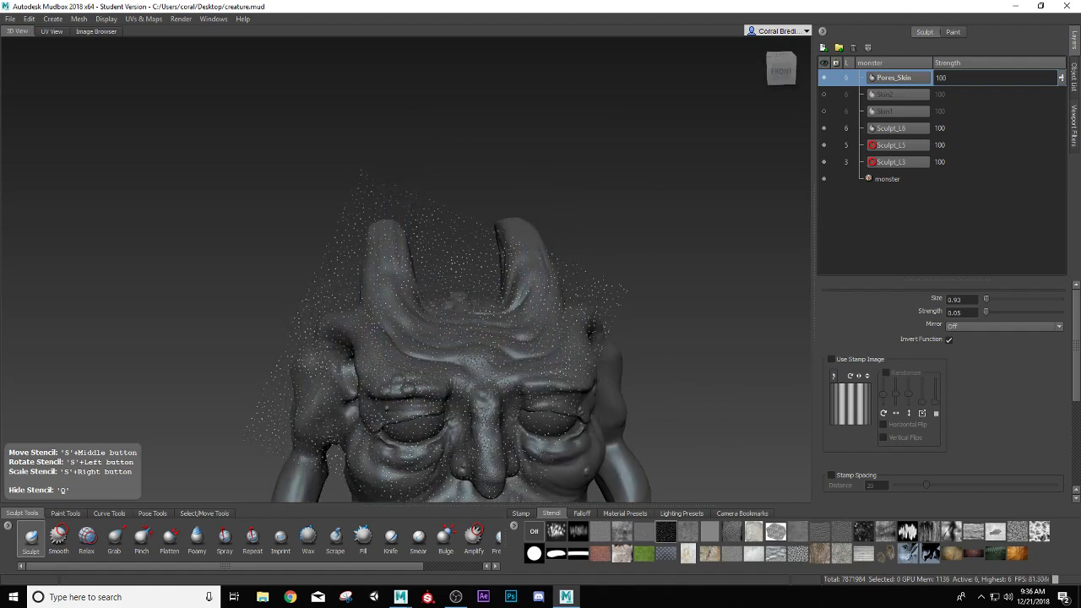
- Sculpt indented pores on the cheek below the eye with a brush size of 1.81
{"action": "left_click_drag", "start_coordinate": [478, 397], "coordinate": [478, 337], "text": "alt"}
{"action": "middle_click_drag", "start_coordinate": [549, 336], "coordinate": [507, 304], "text": "alt"}
{"action": "right_click_drag", "start_coordinate": [506, 325], "coordinate": [532, 331], "text": "alt"}
{"action": "middle_click_drag", "start_coordinate": [498, 340], "coordinate": [491, 346], "text": "alt"}
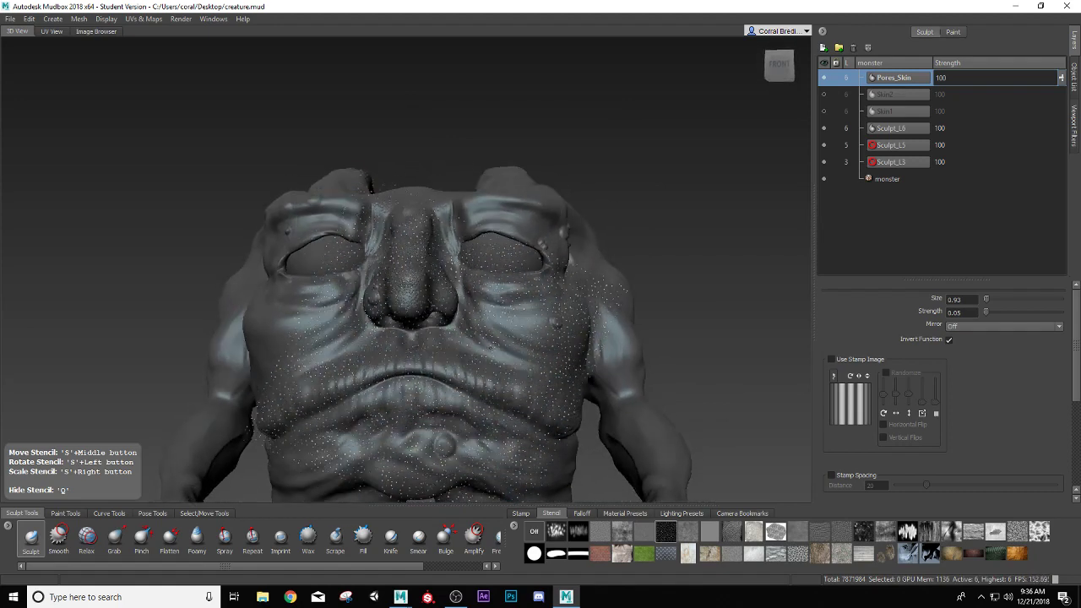
{"action": "left_click_drag", "start_coordinate": [491, 346], "coordinate": [404, 377], "text": "alt"}
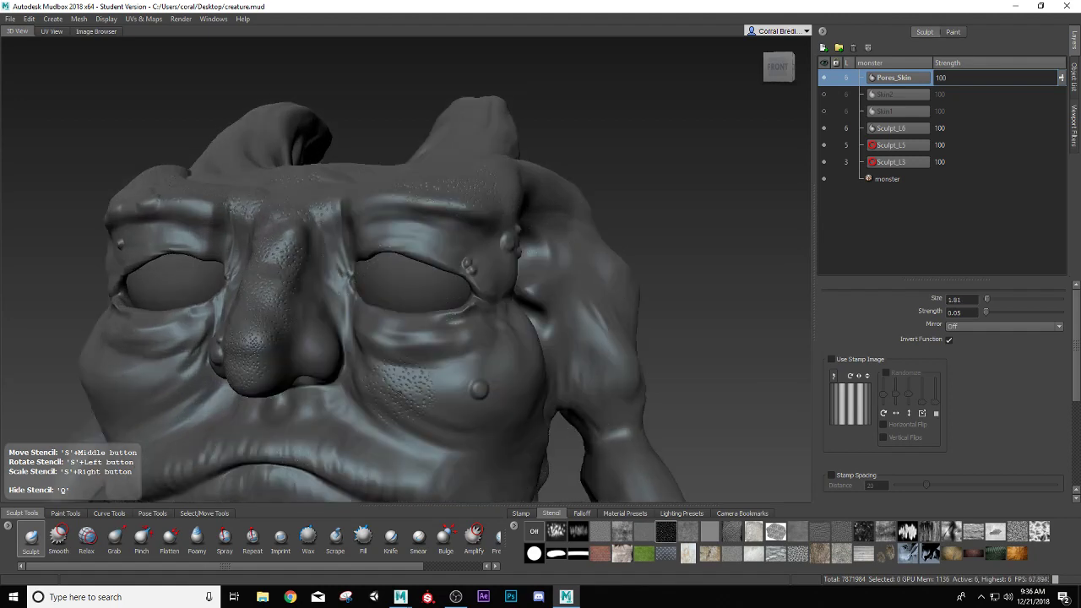
{"action": "left_click_drag", "start_coordinate": [422, 378], "coordinate": [468, 386], "text": "alt"}
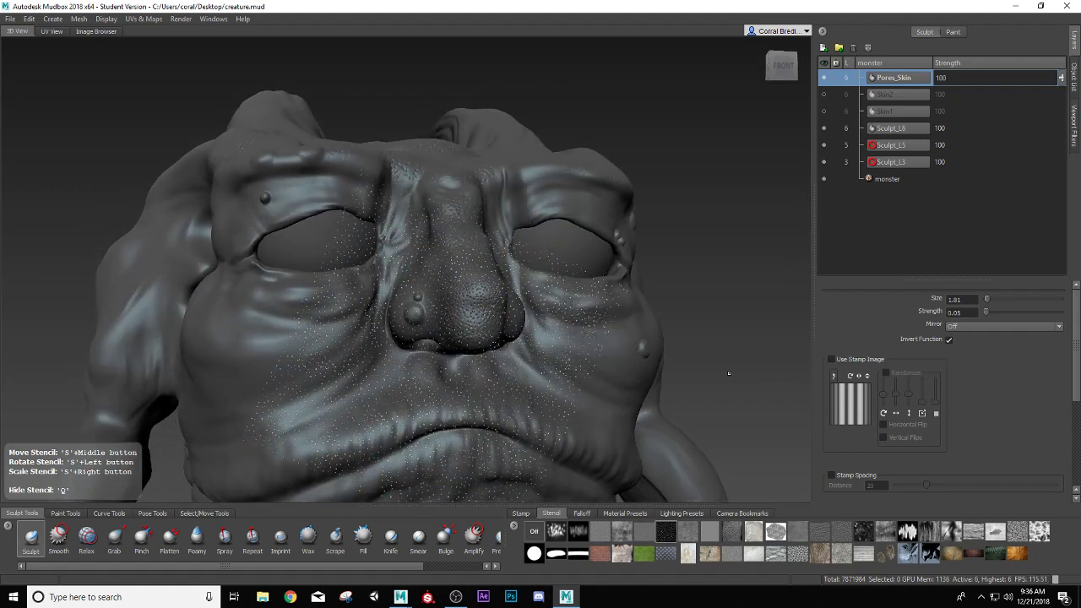
- Set the brush mirror to LocalX and sculpt pores over both cheeks and under the eyes with a brush size of 1.36
{"action": "left_click", "coordinate": [1004, 326]}
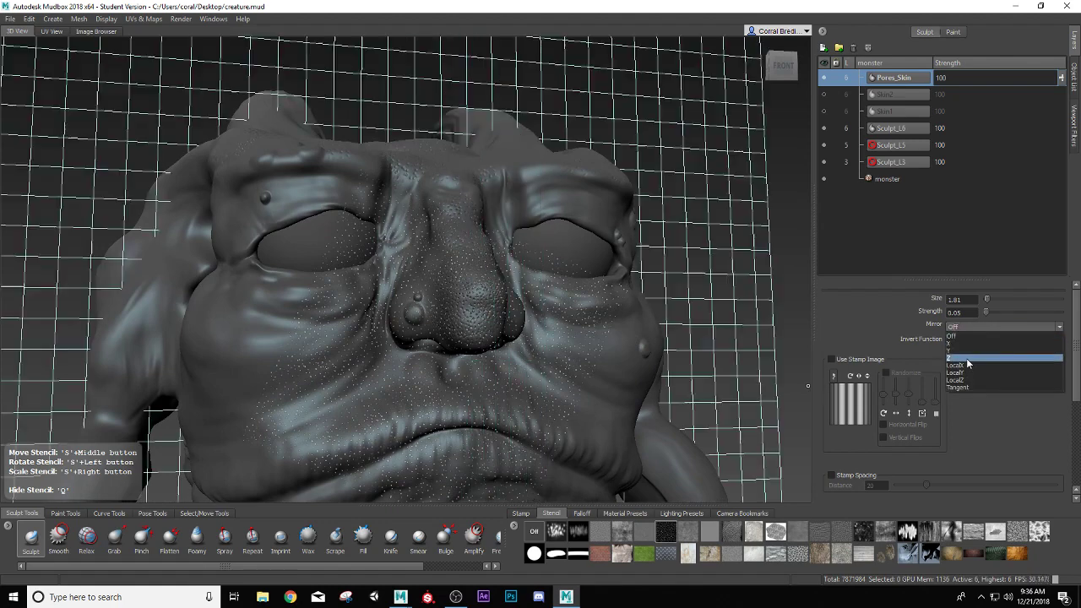
{"action": "left_click", "coordinate": [963, 369]}
{"action": "left_click_drag", "start_coordinate": [565, 380], "coordinate": [494, 379], "text": "alt"}
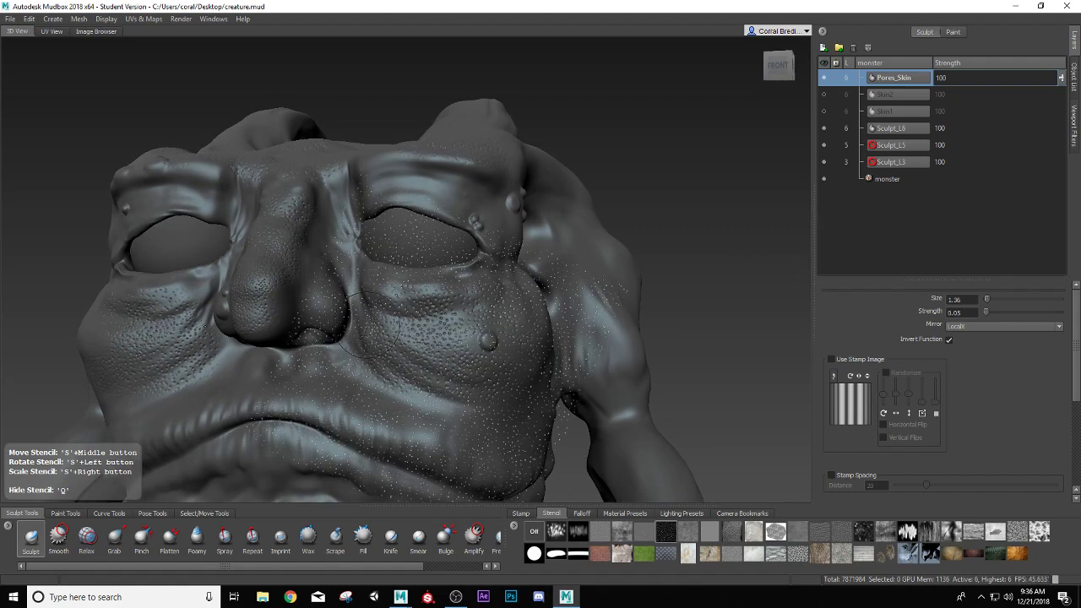
{"action": "left_click_drag", "start_coordinate": [369, 323], "coordinate": [390, 328], "text": "alt"}
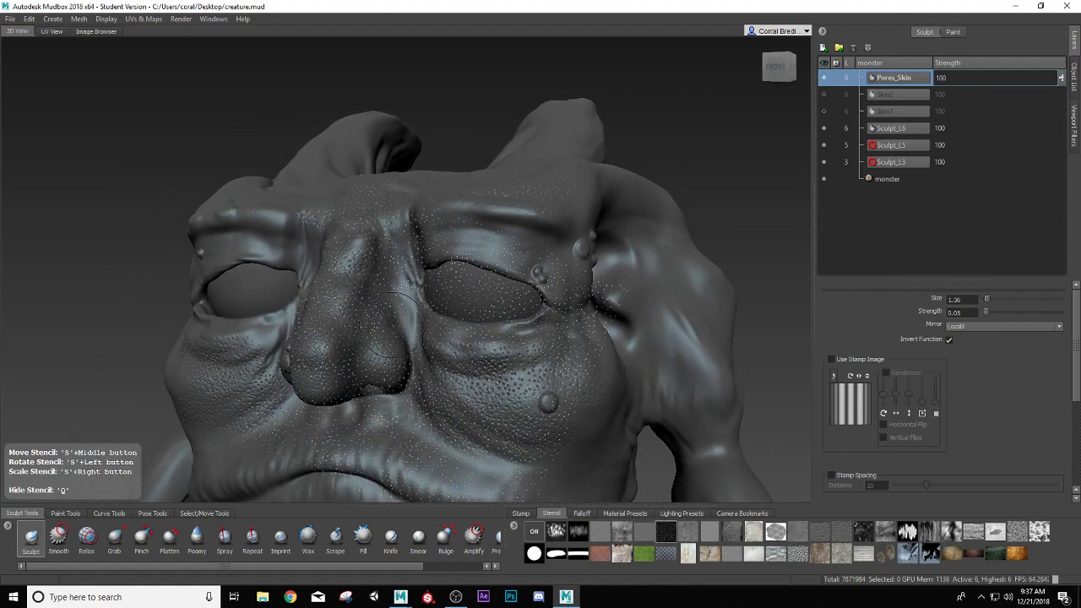
- Sculpt mirrored pores over the chin and along the lower jaw folds, reducing the brush size to 1.08
{"action": "left_click_drag", "start_coordinate": [482, 377], "coordinate": [397, 325], "text": "alt"}
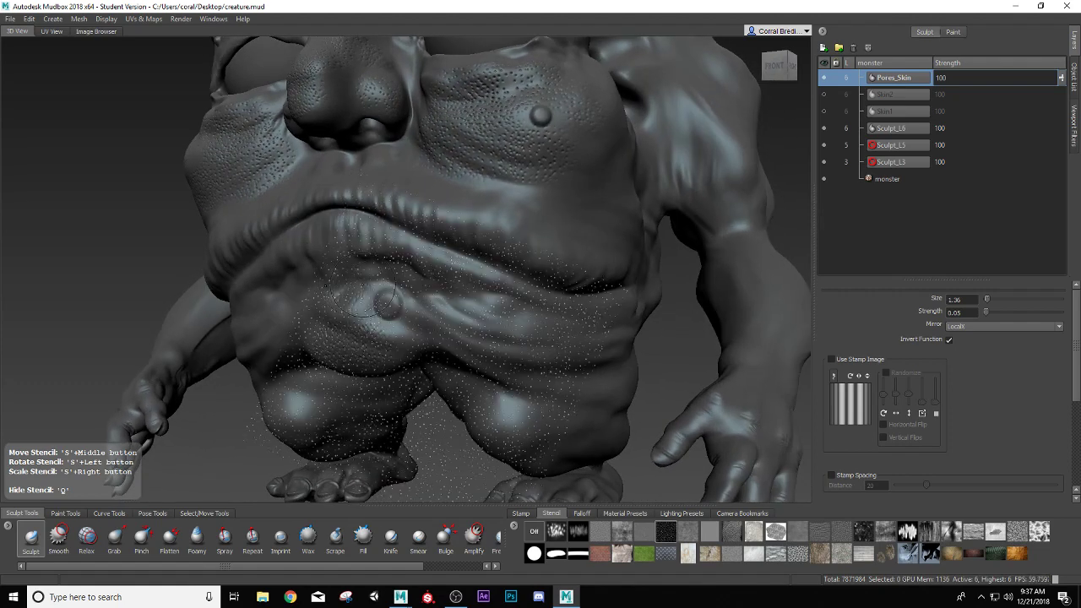
{"action": "left_click_drag", "start_coordinate": [483, 325], "coordinate": [437, 367], "text": "alt"}
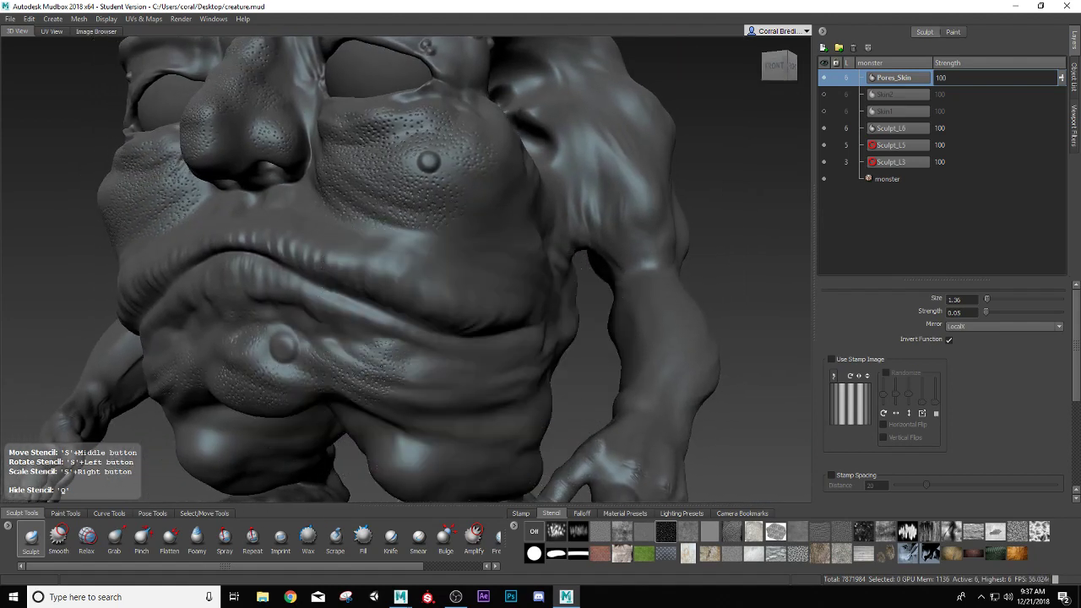
{"action": "left_click_drag", "start_coordinate": [494, 365], "coordinate": [472, 366], "text": "alt"}
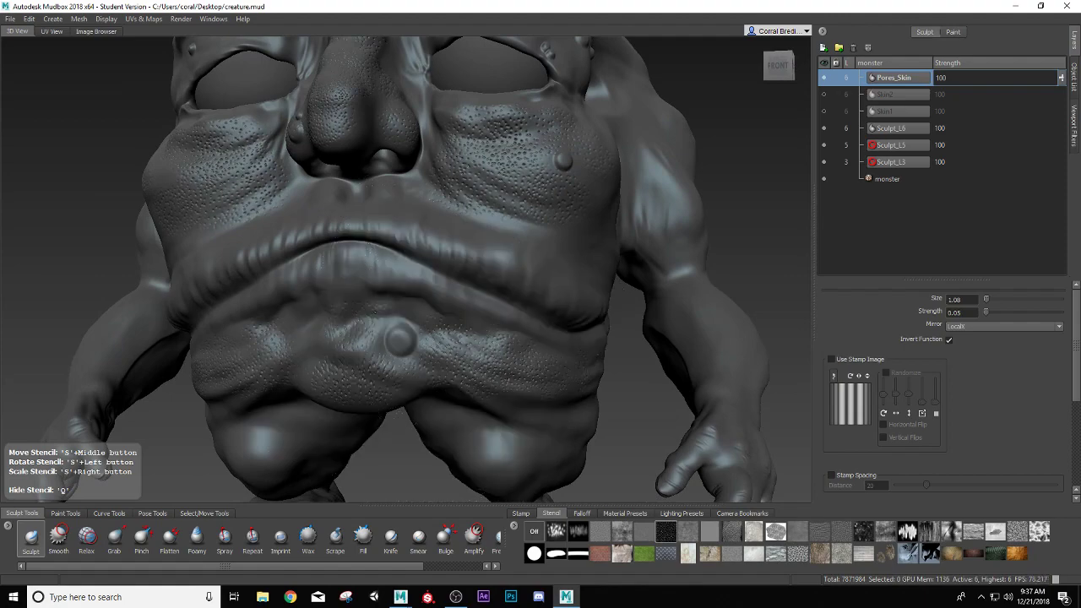
- Enlarge the brush to 2.74 and sculpt mirrored pores over the outer cheek and around the mouth corner
{"action": "left_click_drag", "start_coordinate": [473, 355], "coordinate": [422, 358], "text": "alt"}
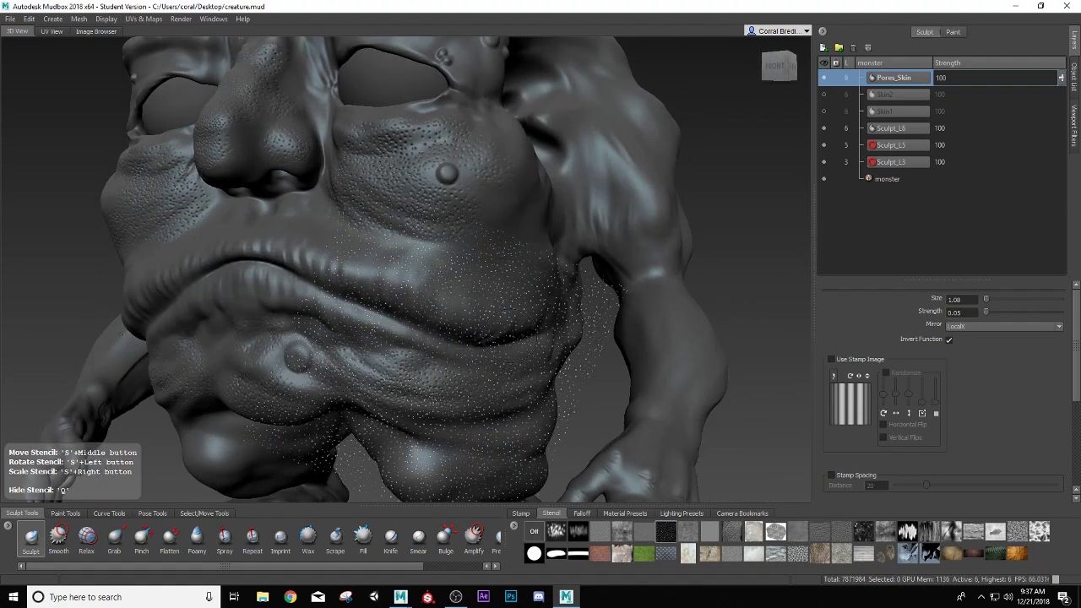
{"action": "middle_click_drag", "start_coordinate": [388, 313], "coordinate": [449, 355], "text": "alt"}
{"action": "left_click_drag", "start_coordinate": [422, 342], "coordinate": [302, 347], "text": "alt"}
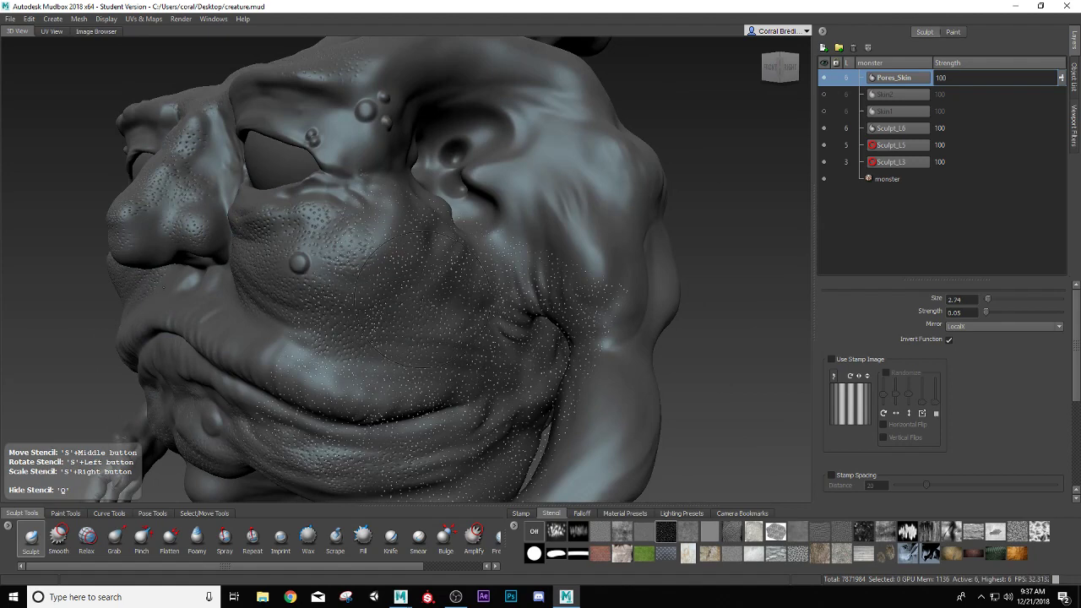
- Overlay the pores stencil on the side of the head, sculpt pores along the brow ridge above the ear, and hide the stencil
{"action": "key", "text": "q"}
{"action": "right_click_drag", "start_coordinate": [400, 296], "coordinate": [338, 320], "text": "alt"}
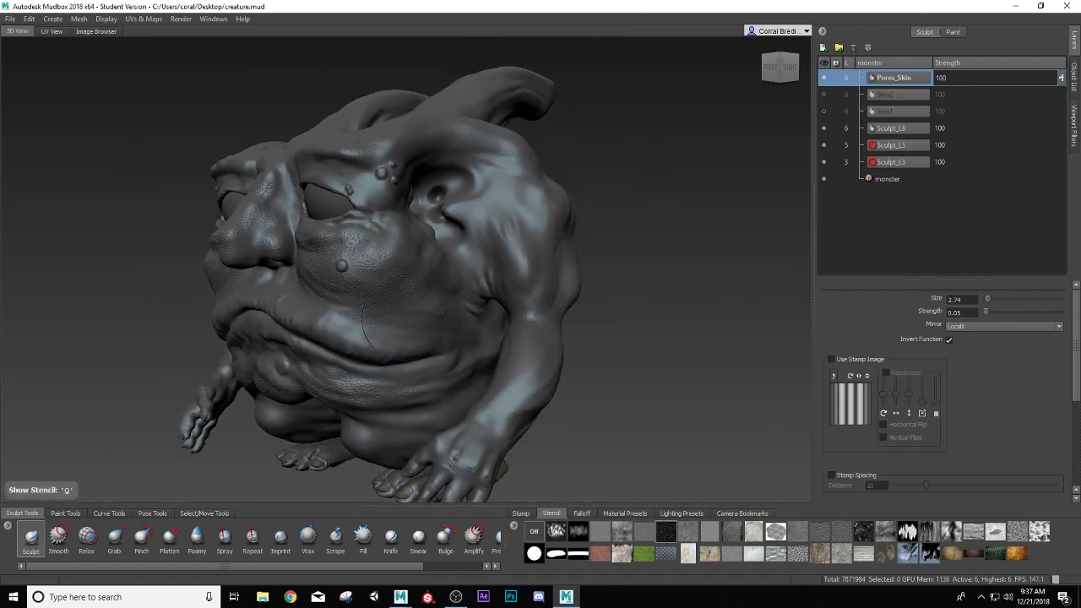
{"action": "left_click_drag", "start_coordinate": [456, 330], "coordinate": [365, 329], "text": "alt"}
{"action": "middle_click_drag", "start_coordinate": [364, 330], "coordinate": [398, 379], "text": "alt"}
{"action": "right_click_drag", "start_coordinate": [399, 378], "coordinate": [401, 329], "text": "alt"}
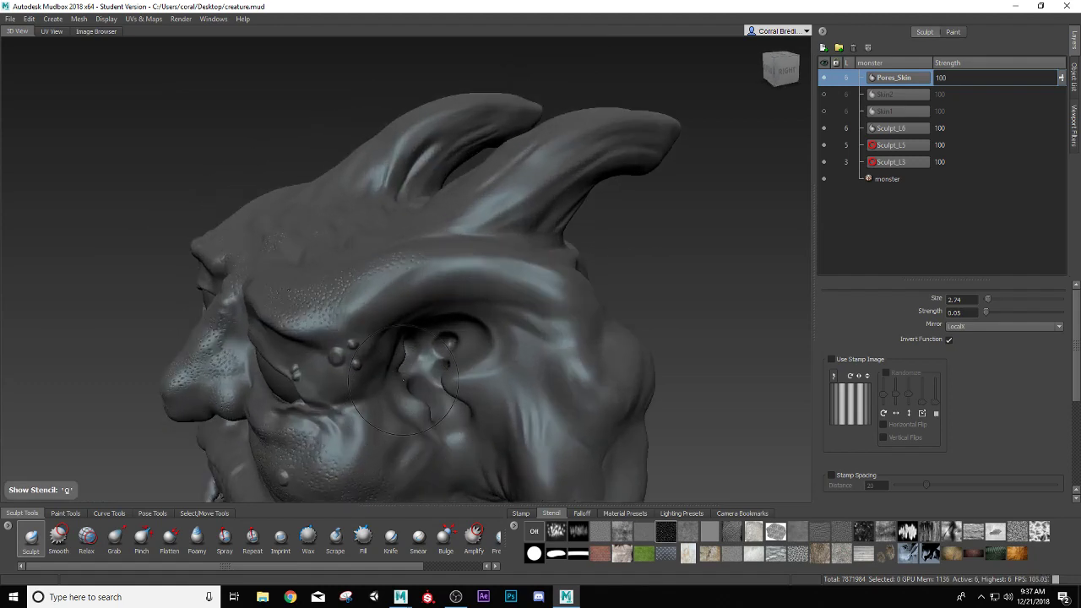
{"action": "key", "text": "q"}
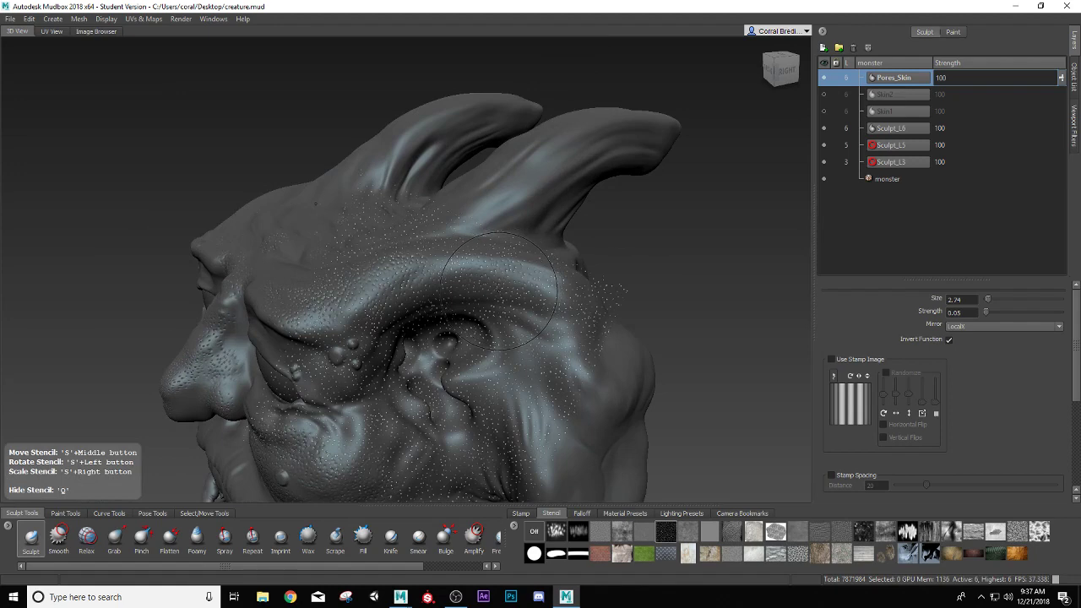
{"action": "key", "text": "q"}
- Examine the sculpted pores on the nose, cheeks and brow from the front and up close
{"action": "right_click_drag", "start_coordinate": [498, 291], "coordinate": [473, 354], "text": "alt"}
{"action": "left_click_drag", "start_coordinate": [473, 355], "coordinate": [620, 376], "text": "alt"}
{"action": "right_click_drag", "start_coordinate": [619, 376], "coordinate": [633, 360], "text": "alt"}
{"action": "middle_click_drag", "start_coordinate": [632, 360], "coordinate": [609, 383], "text": "alt"}
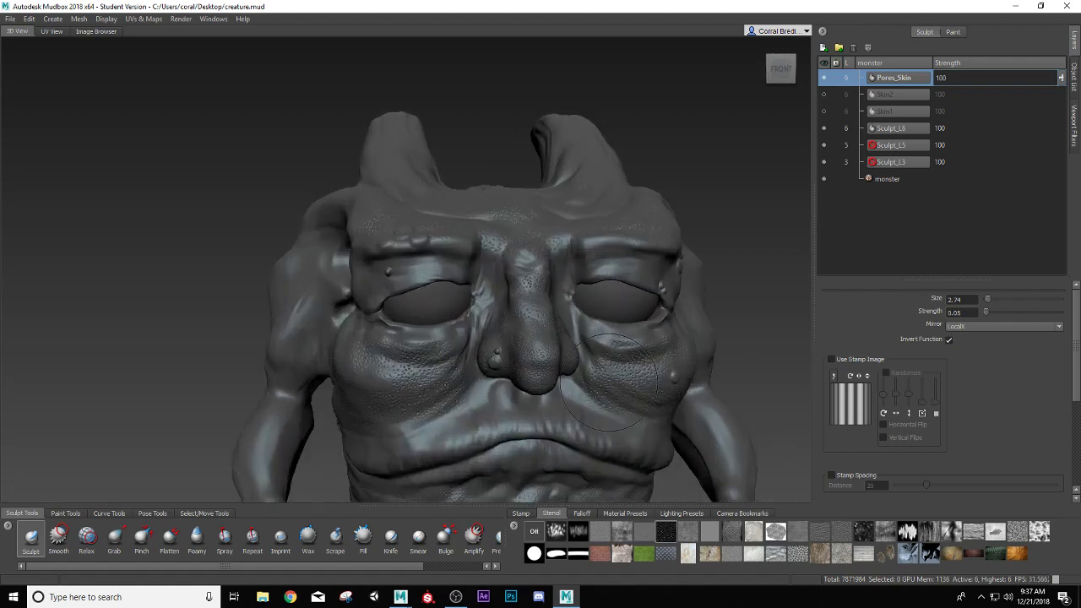
{"action": "right_click_drag", "start_coordinate": [609, 383], "coordinate": [642, 364], "text": "alt"}
{"action": "middle_click_drag", "start_coordinate": [642, 365], "coordinate": [601, 305], "text": "alt"}
{"action": "left_click_drag", "start_coordinate": [601, 306], "coordinate": [542, 386], "text": "alt"}
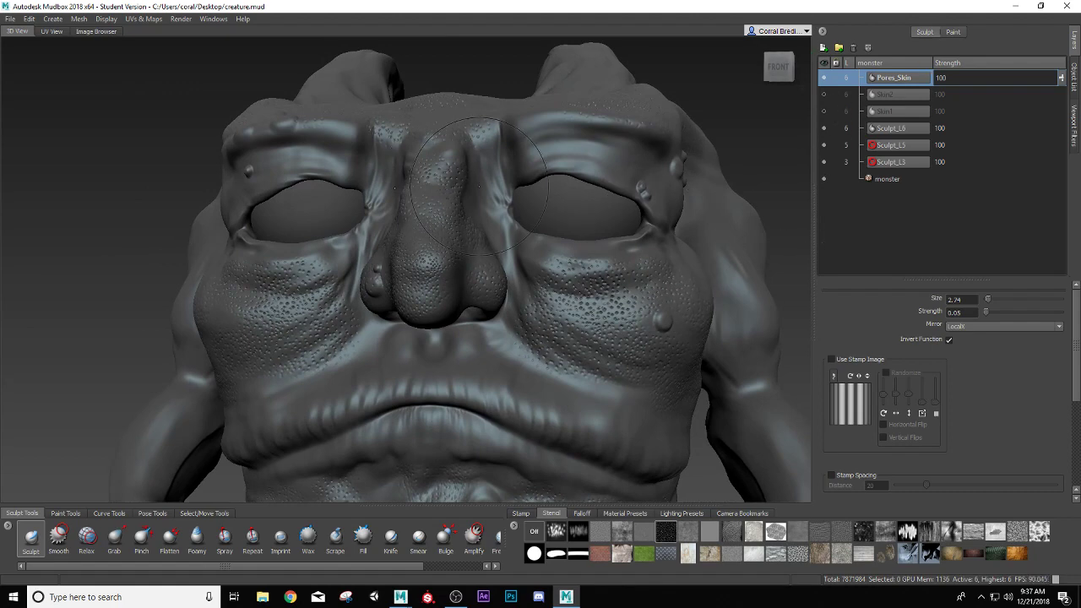
{"action": "left_click_drag", "start_coordinate": [439, 159], "coordinate": [431, 187], "text": "alt"}
{"action": "right_click_drag", "start_coordinate": [430, 187], "coordinate": [498, 245], "text": "alt"}
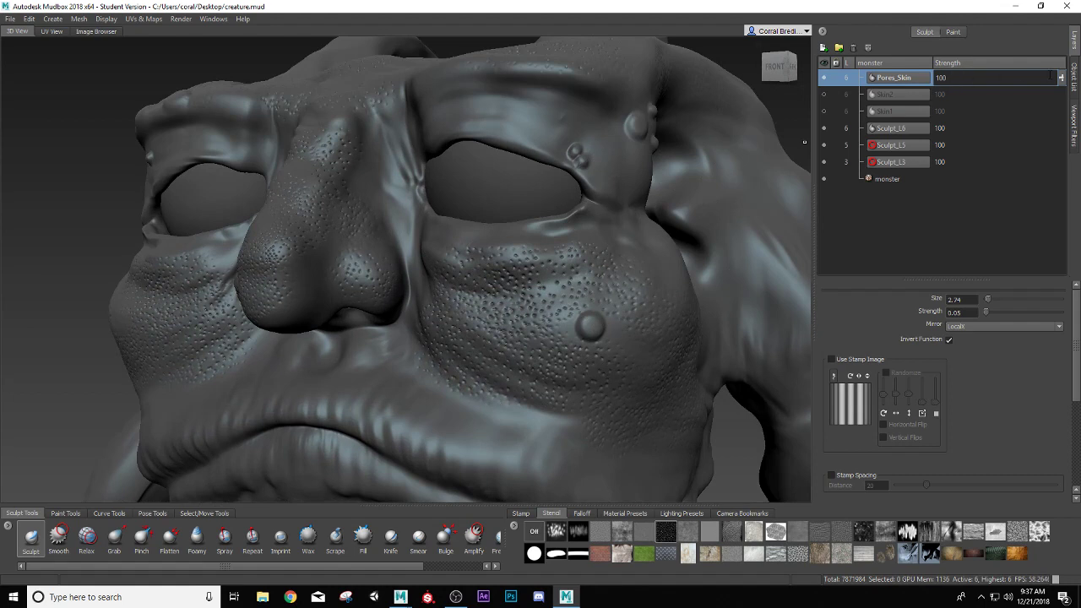
- Lower the Pores_Skin layer strength to 58 and save the scene
{"action": "left_click_drag", "start_coordinate": [1063, 79], "coordinate": [1061, 93]}
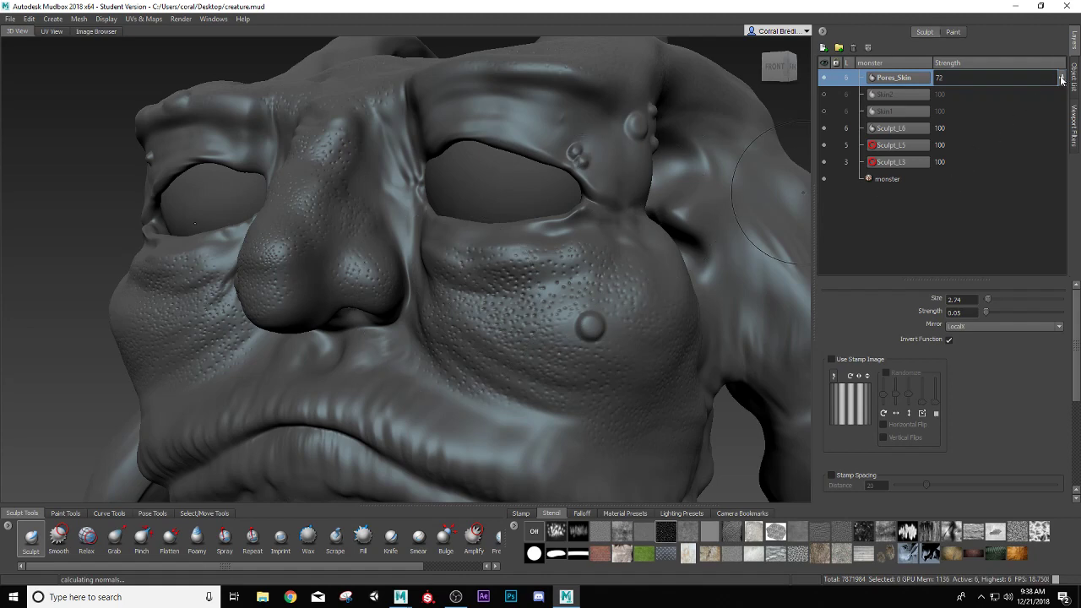
{"action": "left_click_drag", "start_coordinate": [1061, 79], "coordinate": [1061, 88]}
{"action": "scroll", "coordinate": [472, 354], "scroll_direction": "down", "scroll_amount": 3}
{"action": "scroll", "coordinate": [448, 356], "scroll_direction": "up", "scroll_amount": 2}
{"action": "left_click_drag", "start_coordinate": [226, 231], "coordinate": [372, 221], "text": "alt"}
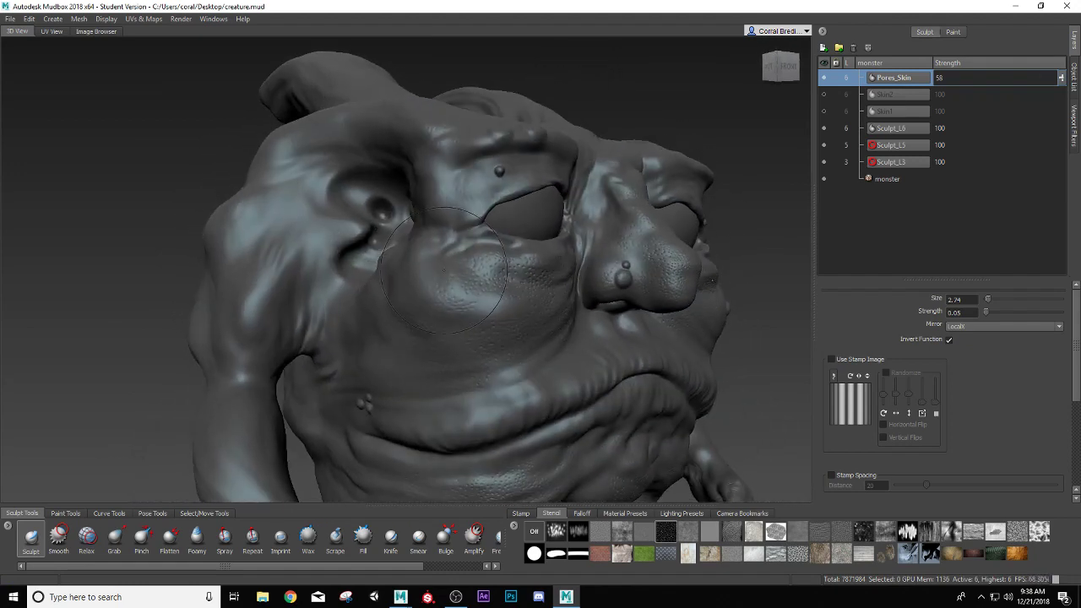
{"action": "left_click", "coordinate": [9, 18]}
{"action": "left_click", "coordinate": [22, 54]}
{"action": "left_click_drag", "start_coordinate": [506, 288], "coordinate": [411, 342], "text": "alt"}
{"action": "scroll", "coordinate": [412, 345], "scroll_direction": "up", "scroll_amount": 2}
{"action": "left_click_drag", "start_coordinate": [649, 213], "coordinate": [675, 181], "text": "alt"}
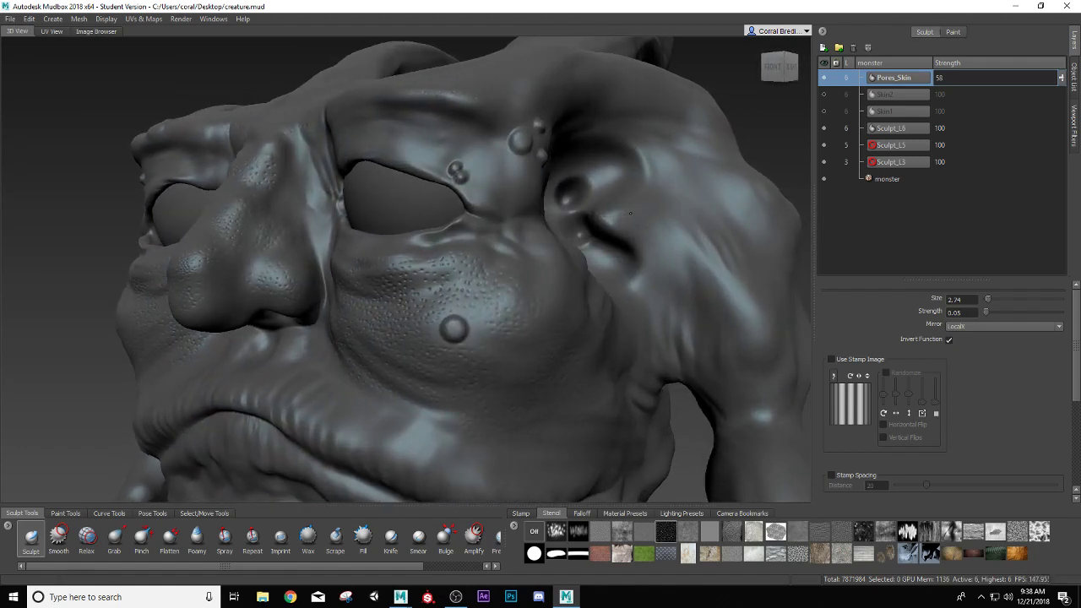
- Show the Skin2 layer and lower its strength to 52
{"action": "left_click", "coordinate": [824, 93]}
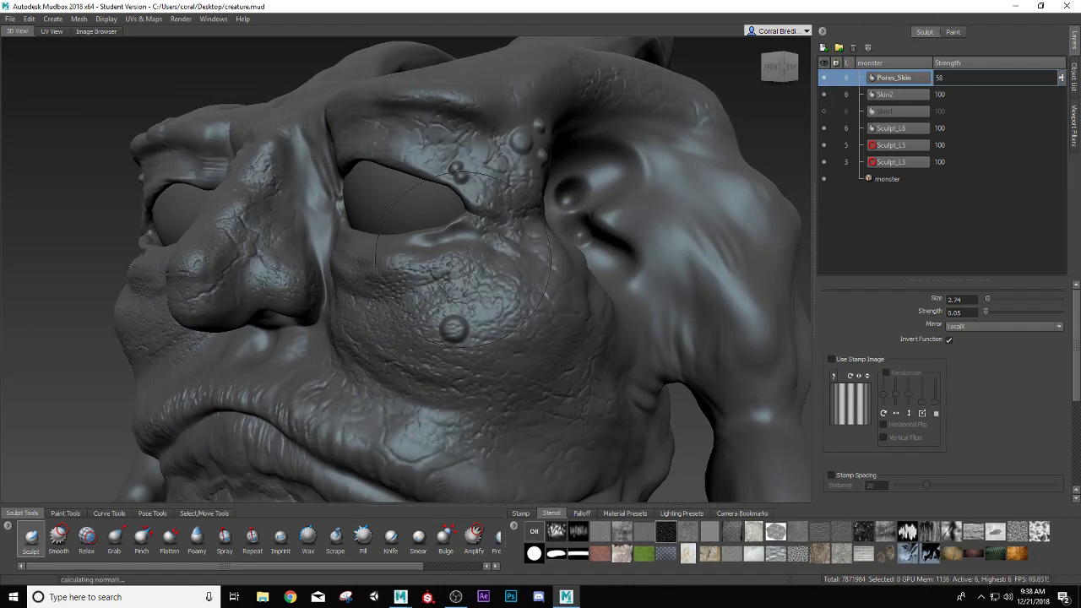
{"action": "left_click_drag", "start_coordinate": [531, 228], "coordinate": [523, 266], "text": "alt"}
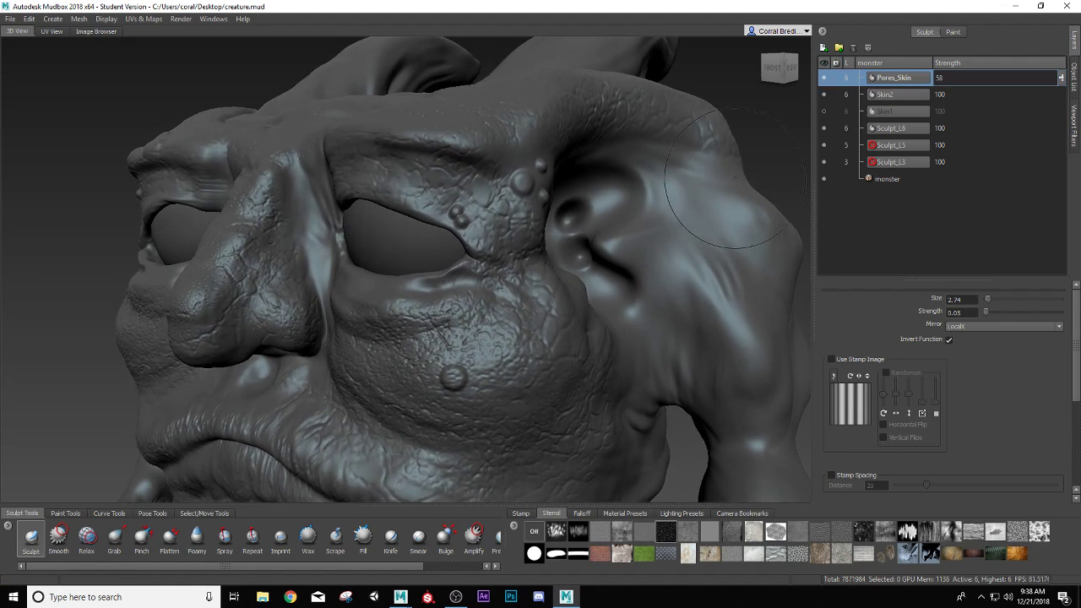
{"action": "left_click", "coordinate": [922, 94]}
{"action": "left_click_drag", "start_coordinate": [1062, 95], "coordinate": [1061, 115]}
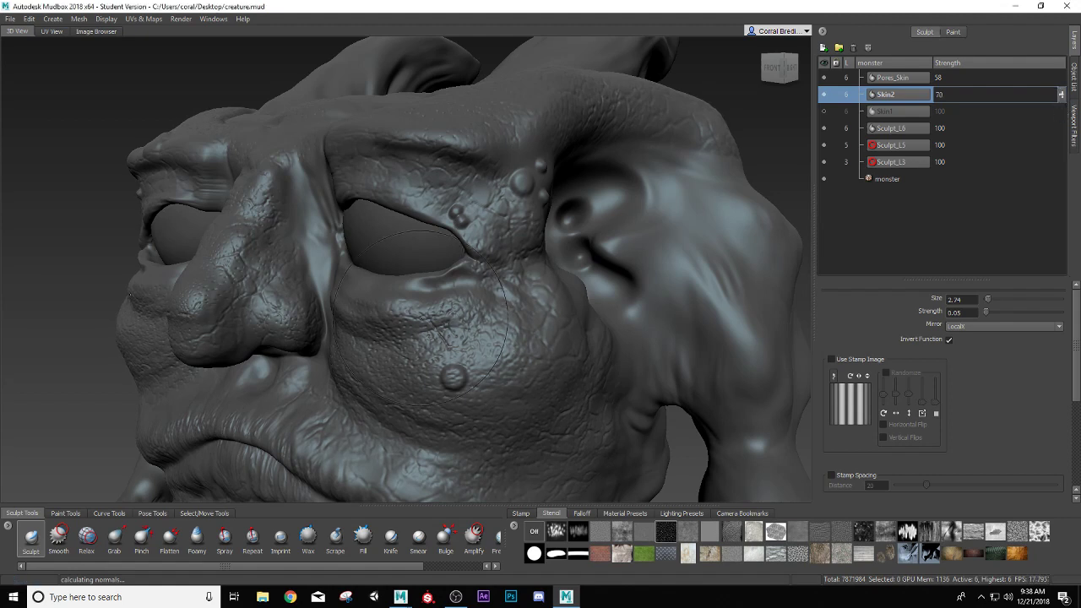
{"action": "left_click_drag", "start_coordinate": [1062, 96], "coordinate": [1062, 111]}
{"action": "scroll", "coordinate": [420, 402], "scroll_direction": "down", "scroll_amount": 4}
{"action": "middle_click_drag", "start_coordinate": [425, 397], "coordinate": [425, 364], "text": "alt"}
{"action": "left_click_drag", "start_coordinate": [425, 365], "coordinate": [608, 320], "text": "alt"}
{"action": "scroll", "coordinate": [469, 354], "scroll_direction": "up", "scroll_amount": 3}
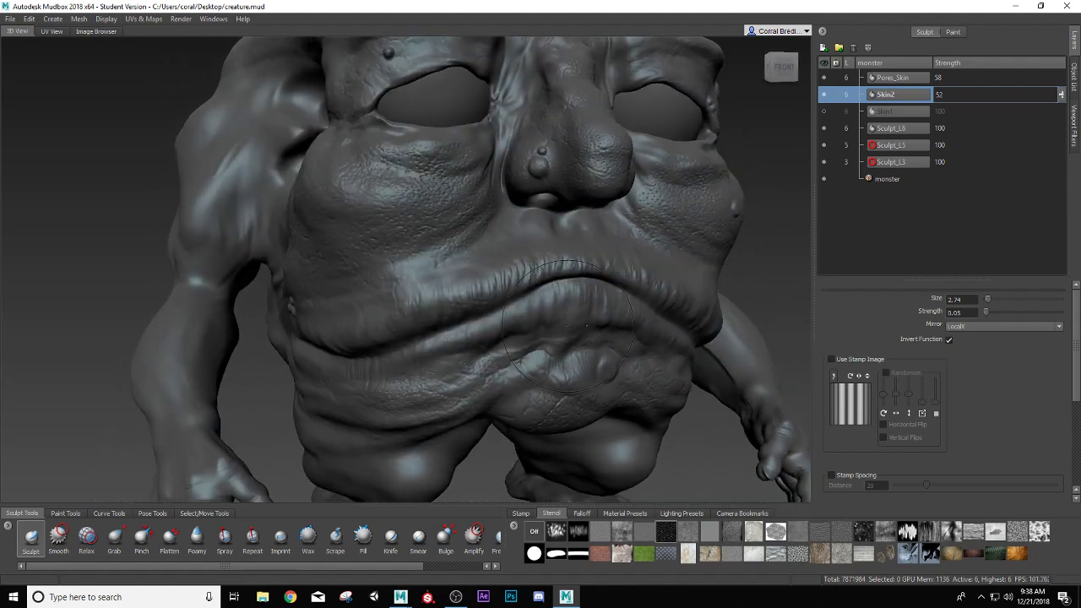
- Lower the strength of the Pores_Skin layer to 37 and the Skin2 layer to 28
{"action": "left_click", "coordinate": [891, 77]}
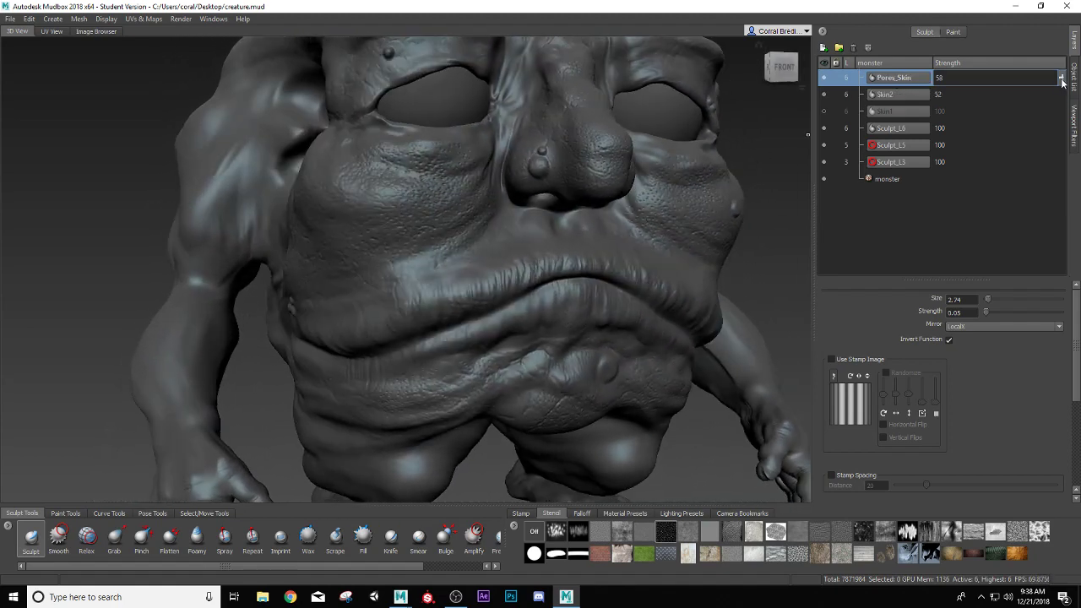
{"action": "left_click_drag", "start_coordinate": [1062, 82], "coordinate": [1060, 97]}
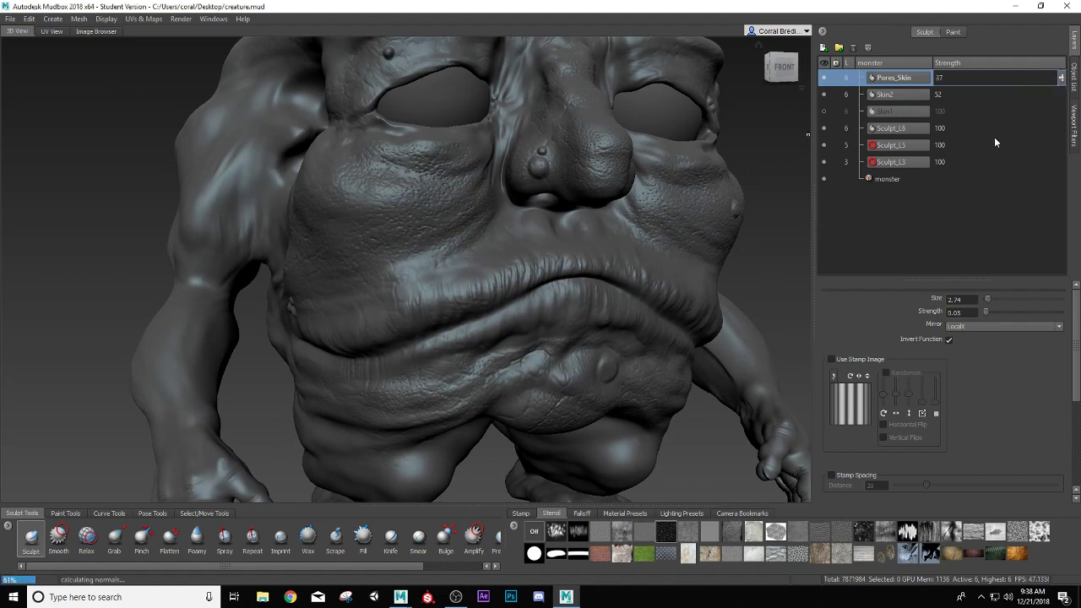
{"action": "mouse_move", "coordinate": [530, 164]}
{"action": "left_mouse_down", "text": "alt"}
{"action": "mouse_move", "coordinate": [522, 231]}
{"action": "mouse_move", "coordinate": [448, 227]}
{"action": "mouse_move", "coordinate": [473, 226]}
{"action": "left_mouse_up", "text": "alt"}
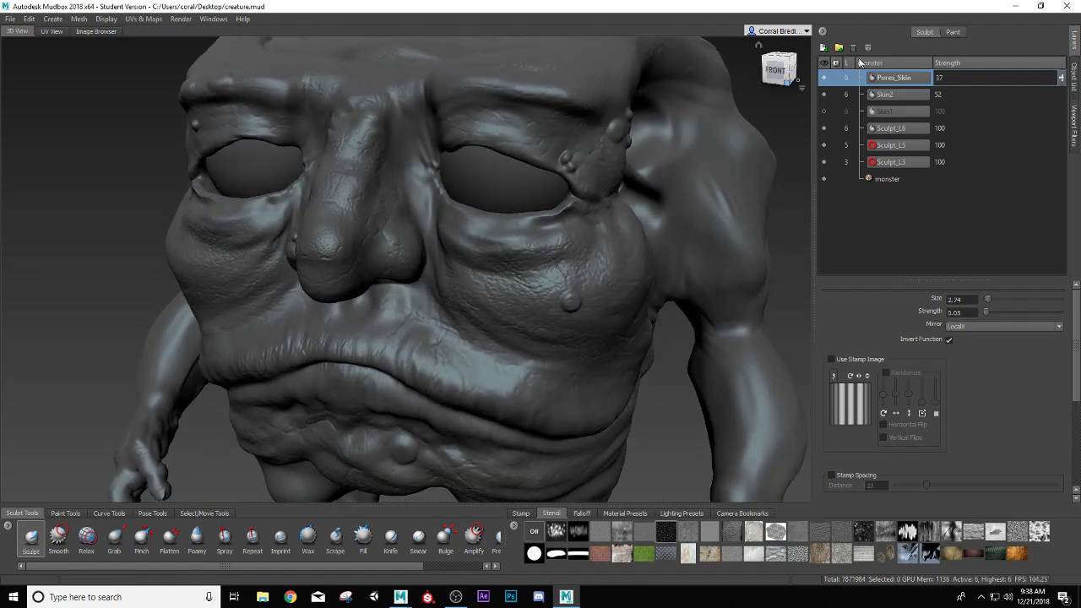
{"action": "left_click", "coordinate": [894, 94]}
{"action": "left_click_drag", "start_coordinate": [1061, 98], "coordinate": [1060, 103]}
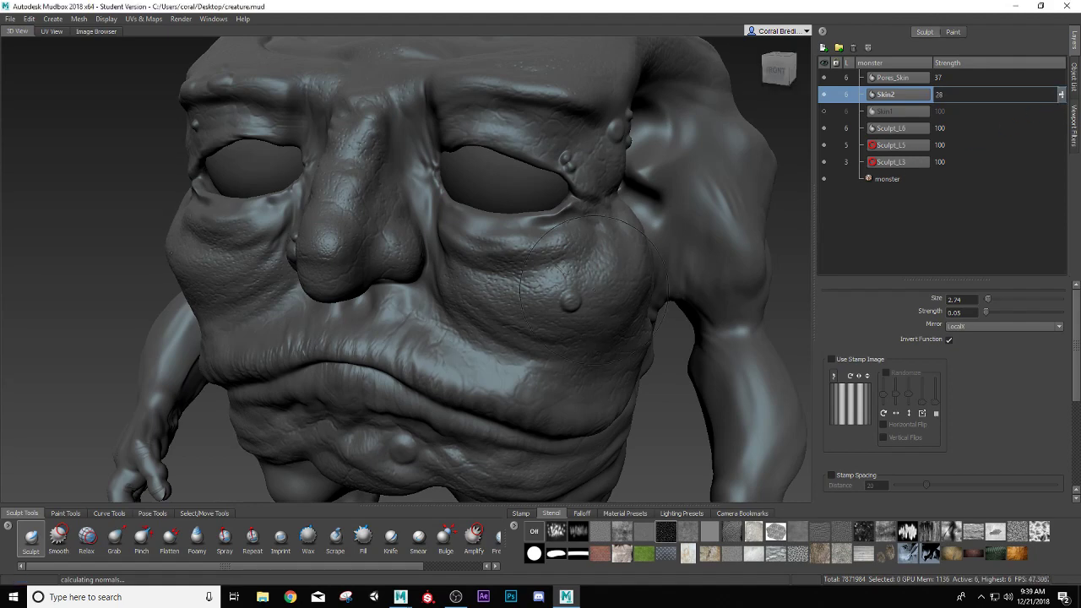
- Show the Skin1 layer together with the other skin layers
{"action": "mouse_move", "coordinate": [567, 319]}
{"action": "left_mouse_down", "text": "alt"}
{"action": "mouse_move", "coordinate": [636, 301]}
{"action": "mouse_move", "coordinate": [655, 304]}
{"action": "mouse_move", "coordinate": [657, 324]}
{"action": "left_mouse_up", "text": "alt"}
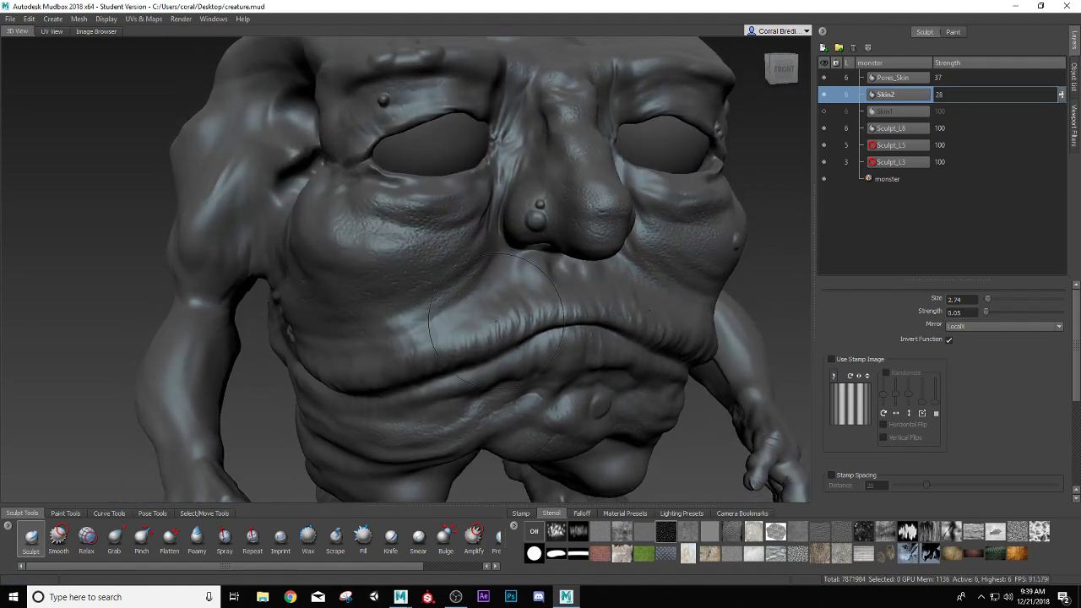
{"action": "mouse_move", "coordinate": [481, 321]}
{"action": "left_mouse_down", "text": "alt"}
{"action": "mouse_move", "coordinate": [627, 287]}
{"action": "mouse_move", "coordinate": [596, 301]}
{"action": "left_mouse_up", "text": "alt"}
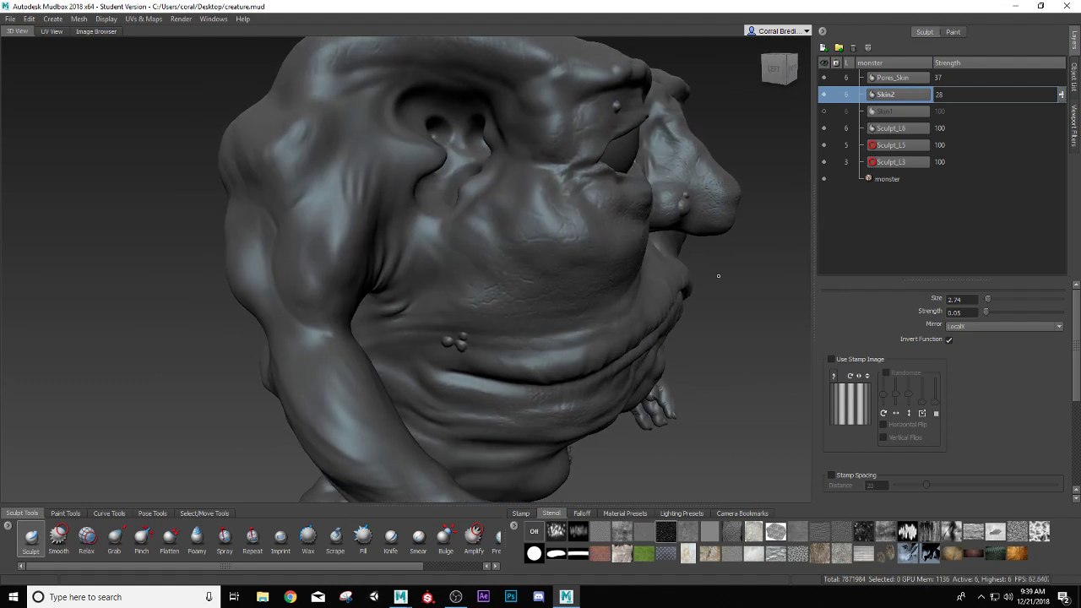
{"action": "left_click", "coordinate": [824, 110]}
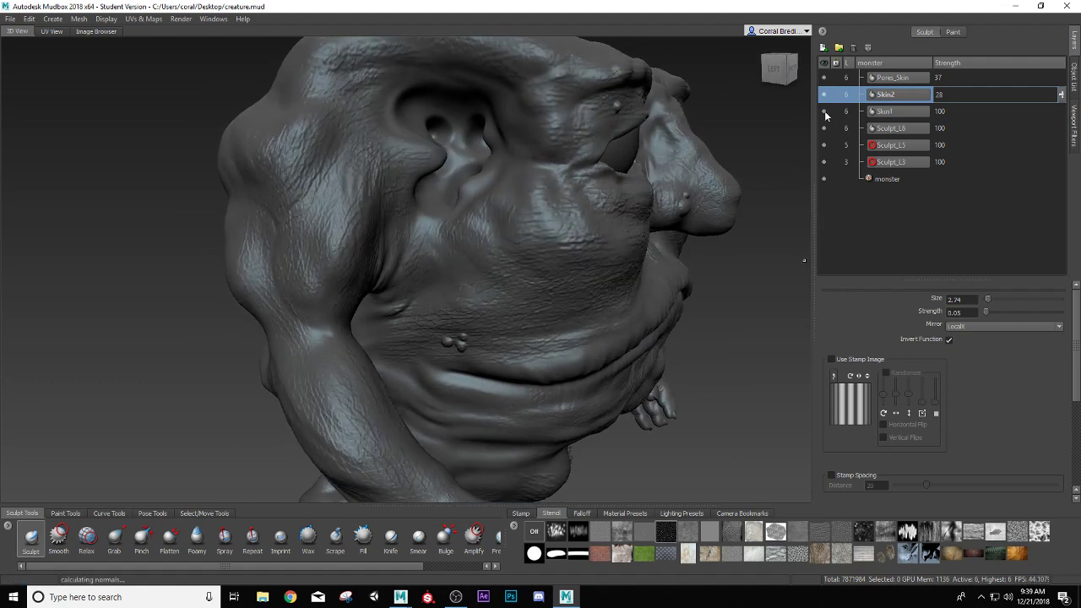
- Lower the strength of the Skin1 layer to 20
{"action": "left_click", "coordinate": [946, 111]}
{"action": "left_click", "coordinate": [957, 113]}
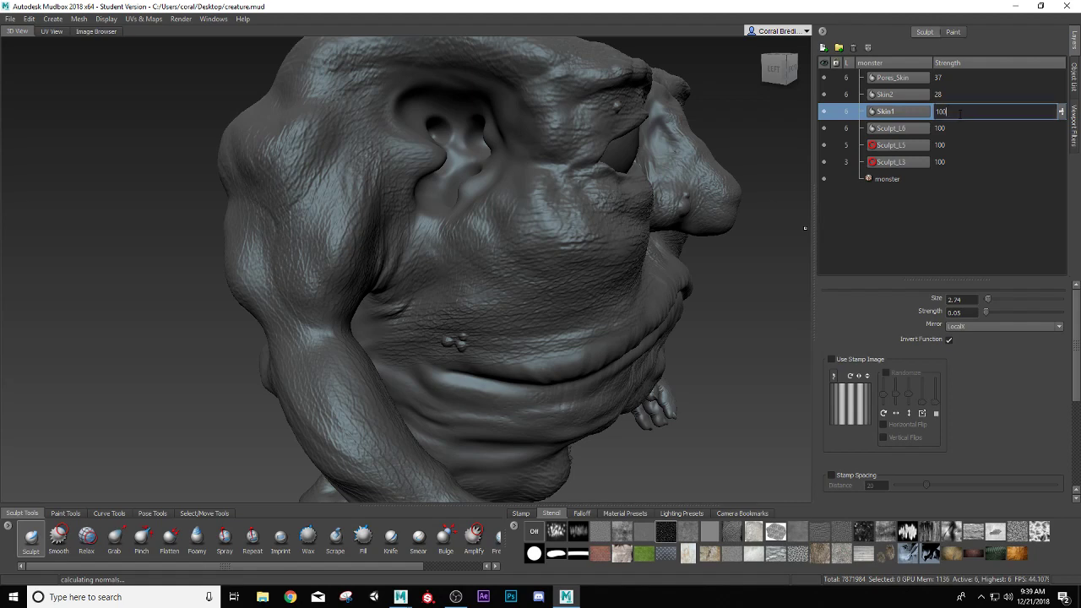
{"action": "type", "text": "20"}
{"action": "left_click_drag", "start_coordinate": [372, 261], "coordinate": [438, 234], "text": "alt"}
{"action": "mouse_move", "coordinate": [385, 271]}
{"action": "left_mouse_down", "text": "alt"}
{"action": "mouse_move", "coordinate": [608, 266]}
{"action": "mouse_move", "coordinate": [562, 272]}
{"action": "mouse_move", "coordinate": [544, 300]}
{"action": "left_mouse_up", "text": "alt"}
{"action": "left_click_drag", "start_coordinate": [726, 359], "coordinate": [368, 359], "text": "alt"}
{"action": "right_click_drag", "start_coordinate": [330, 357], "coordinate": [278, 346], "text": "alt"}
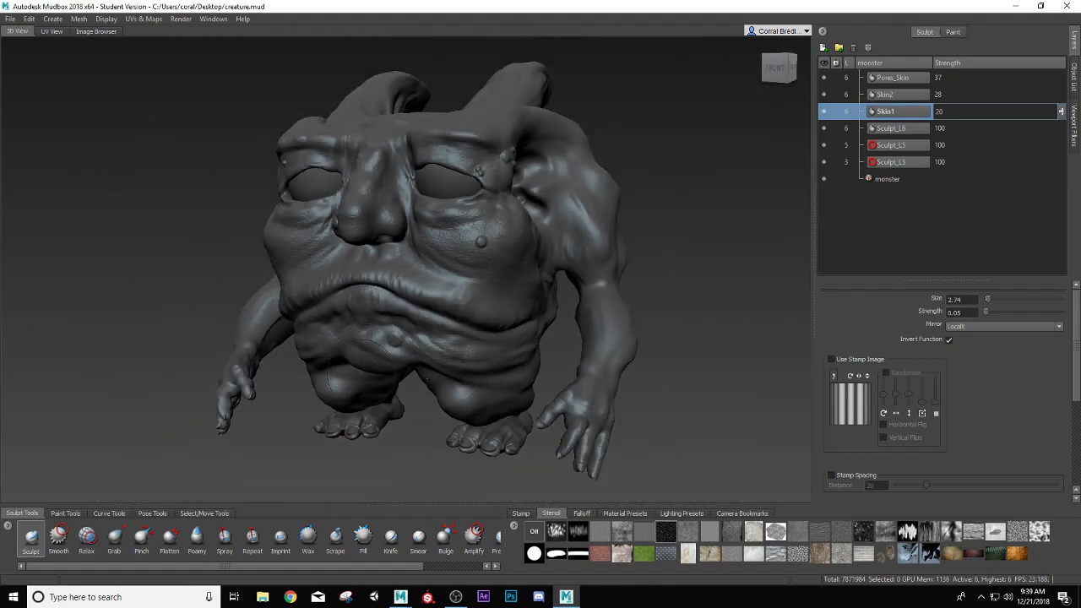
{"action": "left_click_drag", "start_coordinate": [456, 300], "coordinate": [506, 323], "text": "alt"}
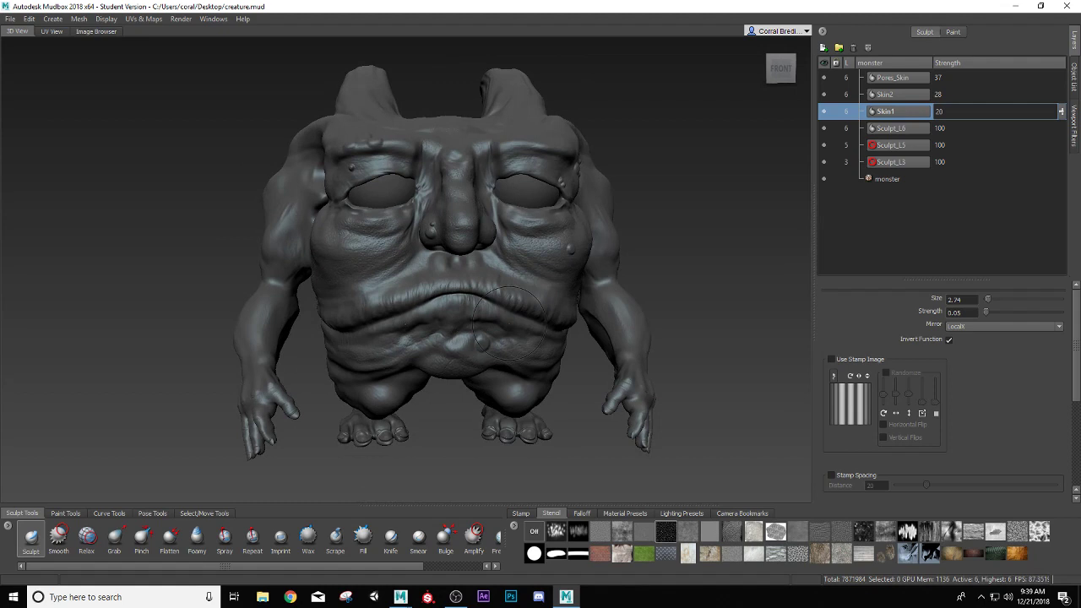
- Save the scene as a new file named creaturePaint.mud on the Desktop
{"action": "left_click", "coordinate": [10, 19]}
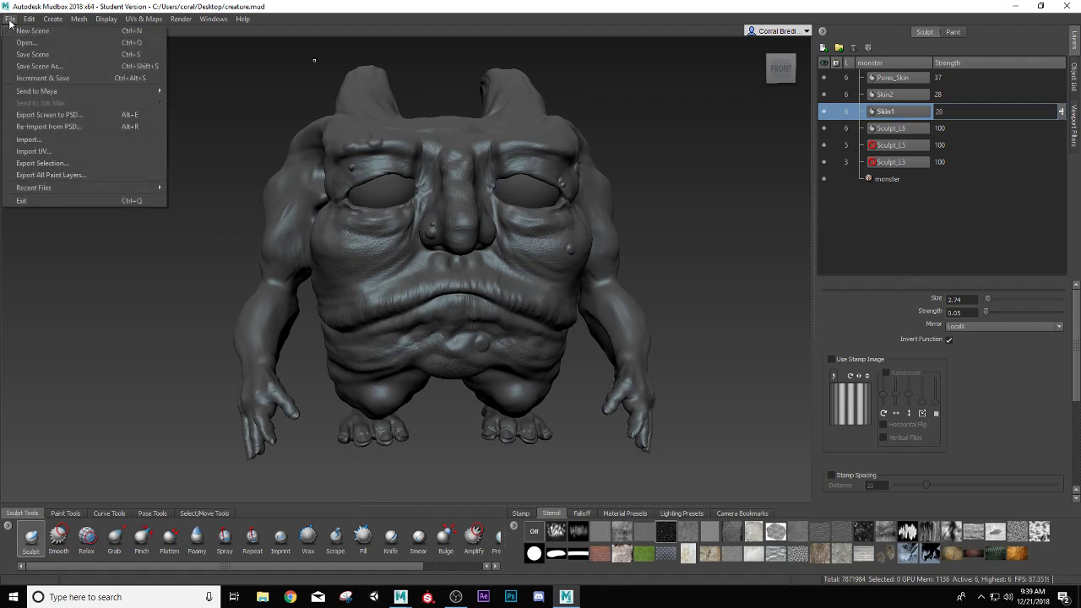
{"action": "left_click", "coordinate": [35, 66]}
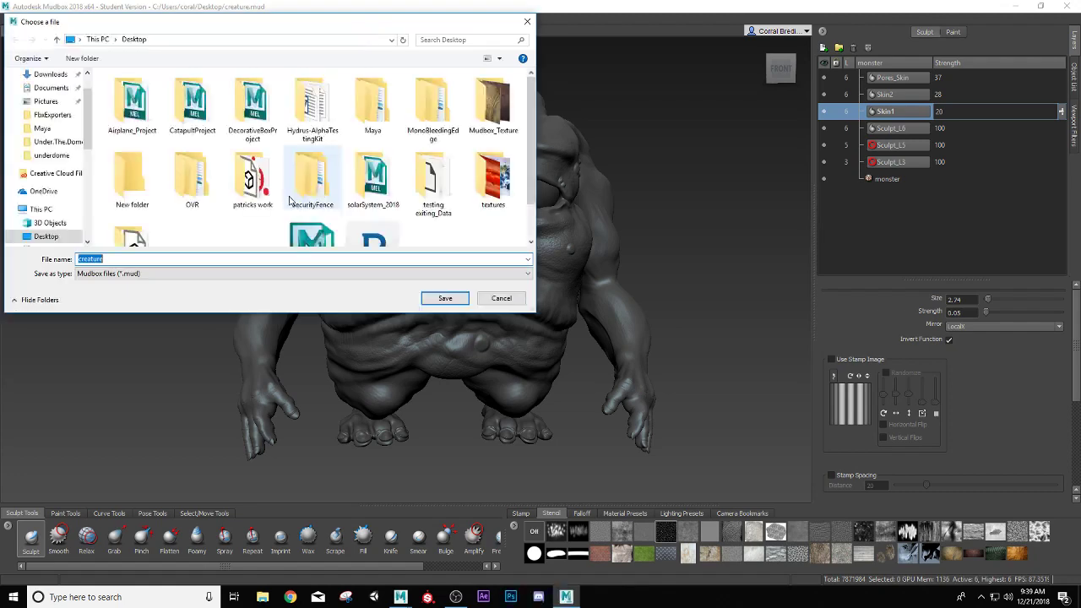
{"action": "left_click", "coordinate": [126, 259]}
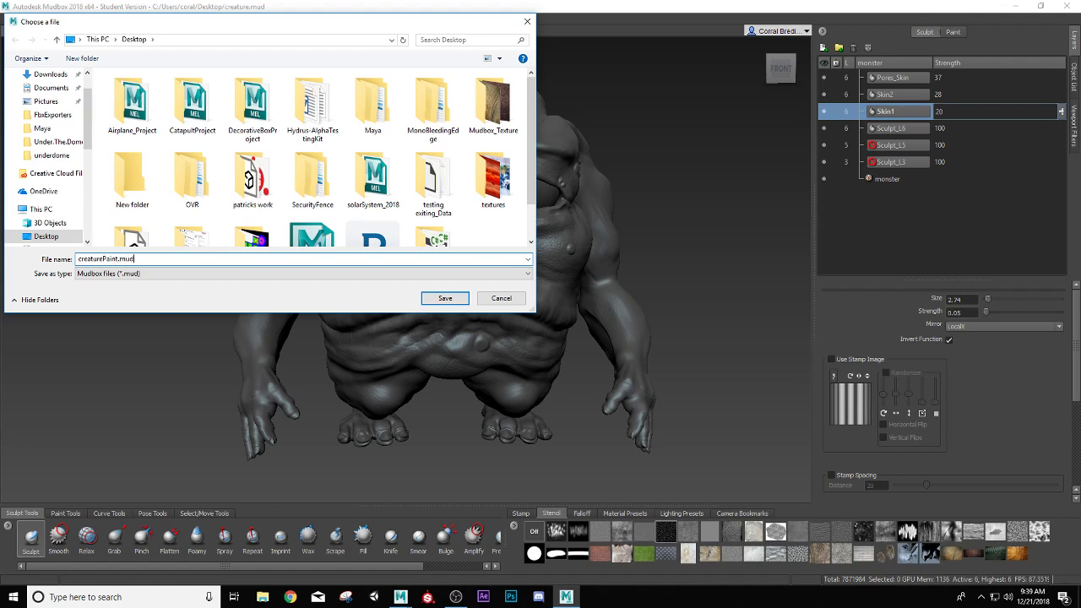
{"action": "left_click", "coordinate": [445, 298]}
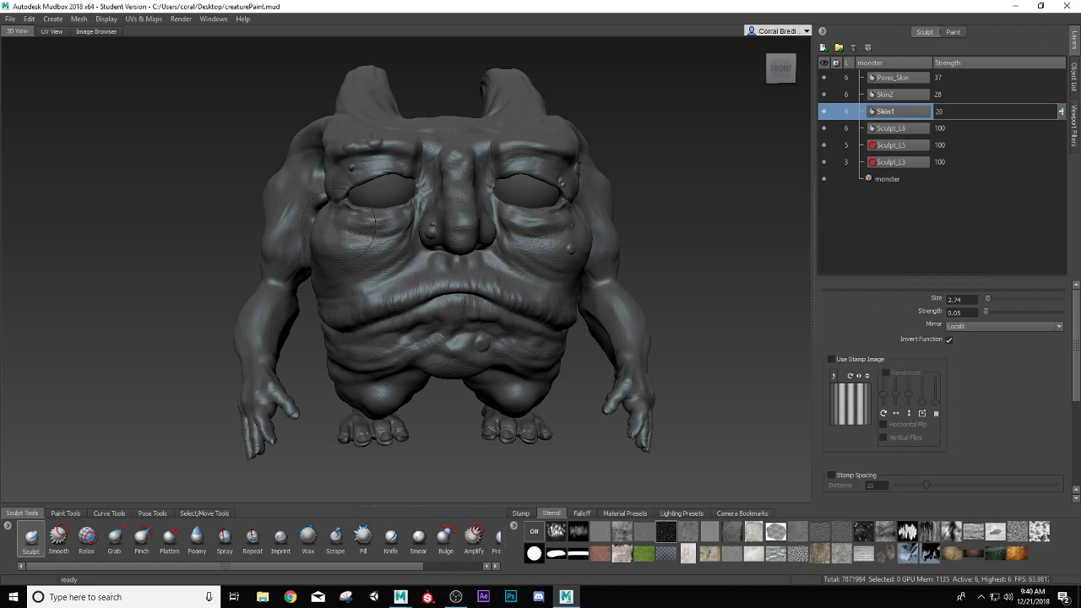
{"action": "left_click_drag", "start_coordinate": [477, 287], "coordinate": [568, 311], "text": "alt"}
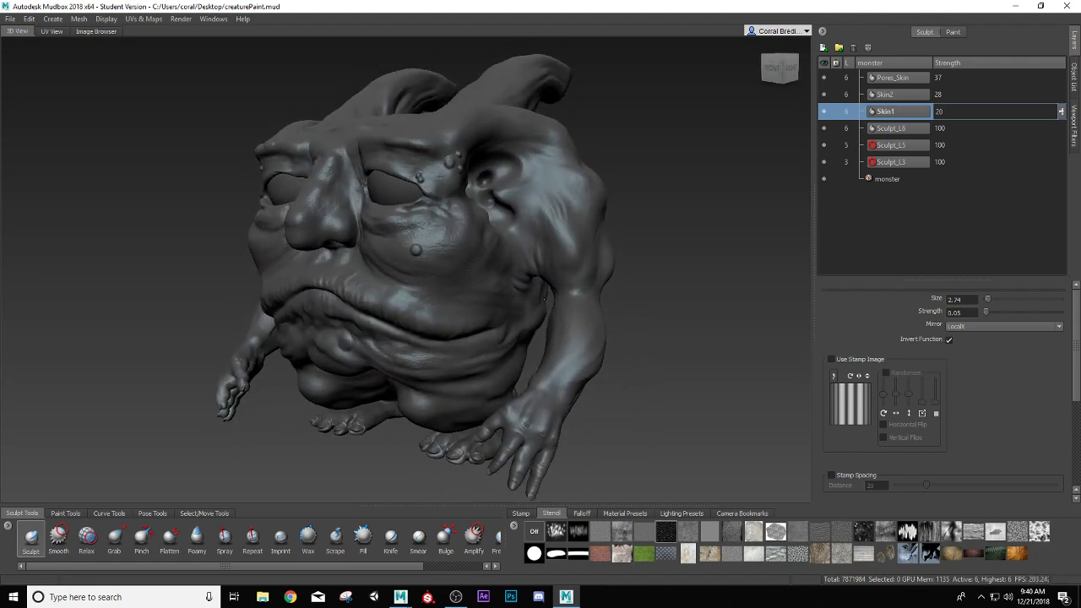
{"action": "scroll", "coordinate": [455, 252], "scroll_direction": "up", "scroll_amount": 3}
{"action": "scroll", "coordinate": [384, 294], "scroll_direction": "down", "scroll_amount": 3}
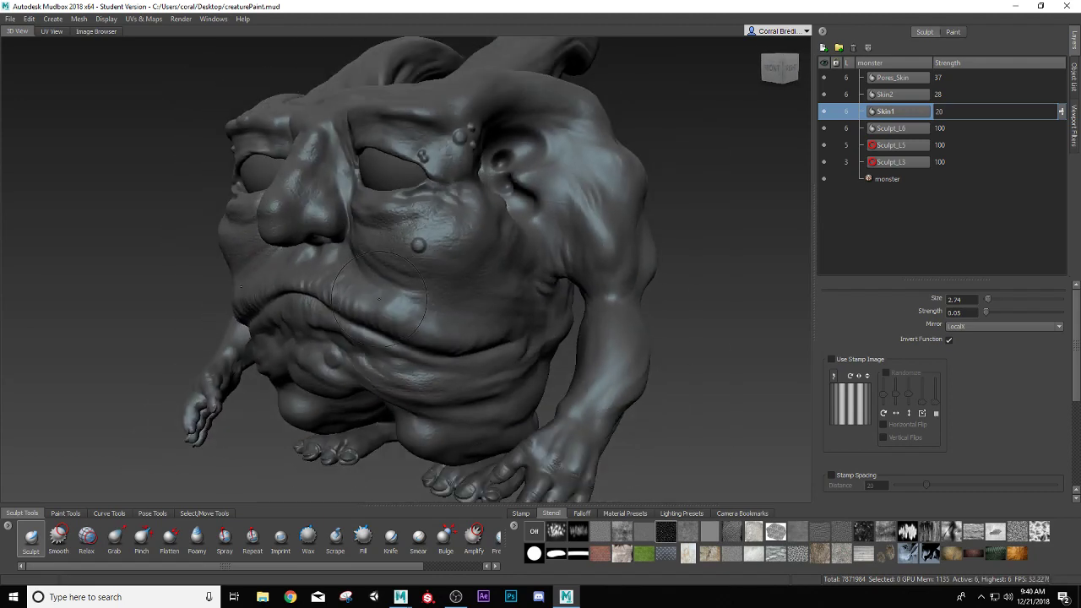
{"action": "mouse_move", "coordinate": [384, 293]}
{"action": "left_mouse_down", "text": "alt"}
{"action": "mouse_move", "coordinate": [344, 289]}
{"action": "mouse_move", "coordinate": [391, 283]}
{"action": "left_mouse_up", "text": "alt"}
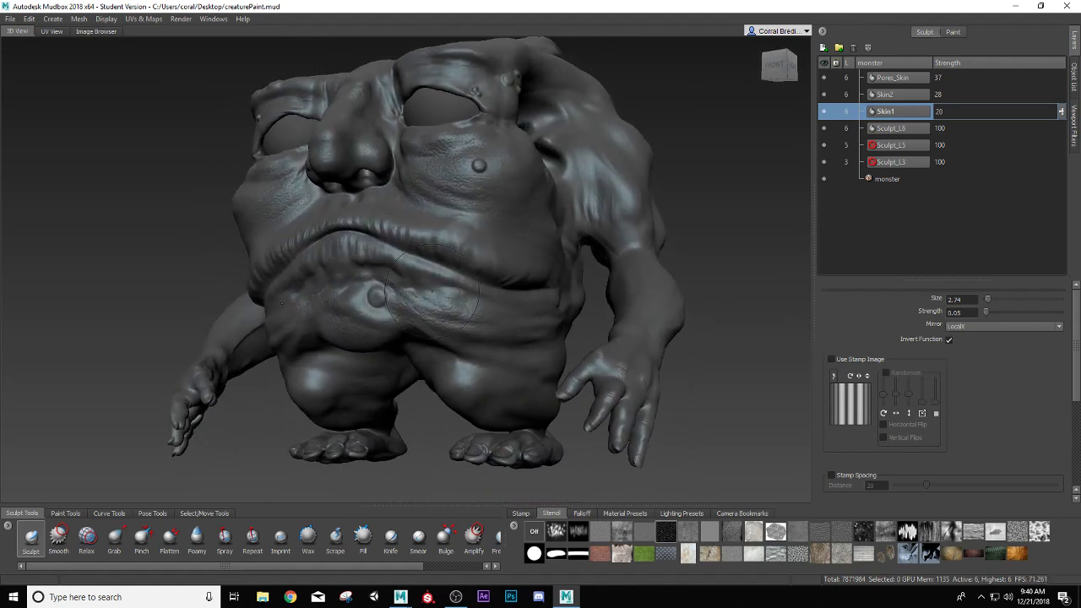
{"action": "left_click_drag", "start_coordinate": [517, 413], "coordinate": [371, 338], "text": "alt"}
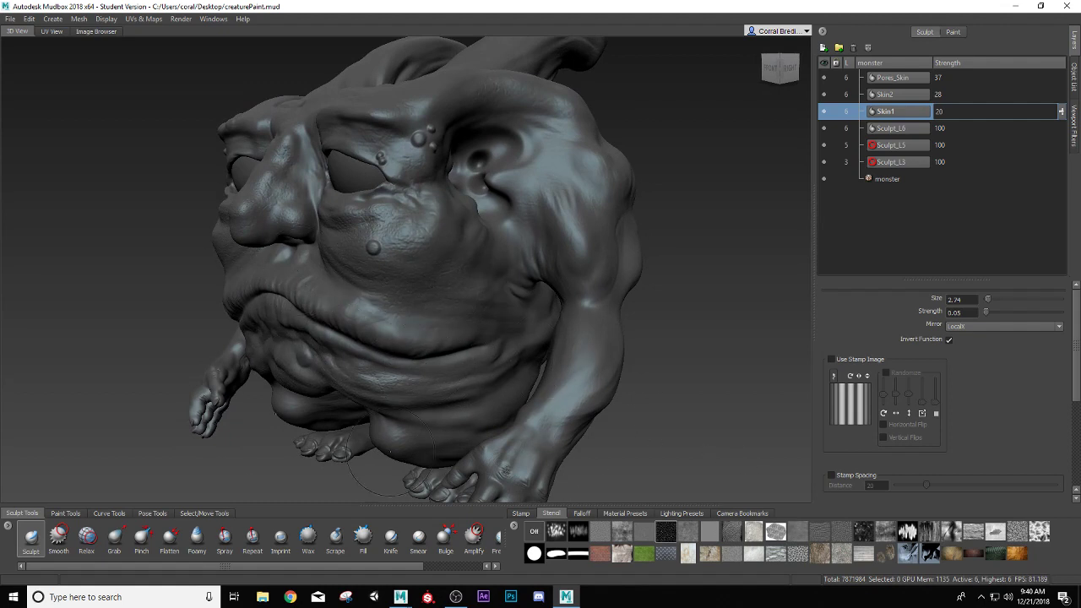
- Create a paint layer named BaseSkin with size 4096, format PNG [8 bit, RGBA] and the Diffuse channel
{"action": "left_click", "coordinate": [952, 32]}
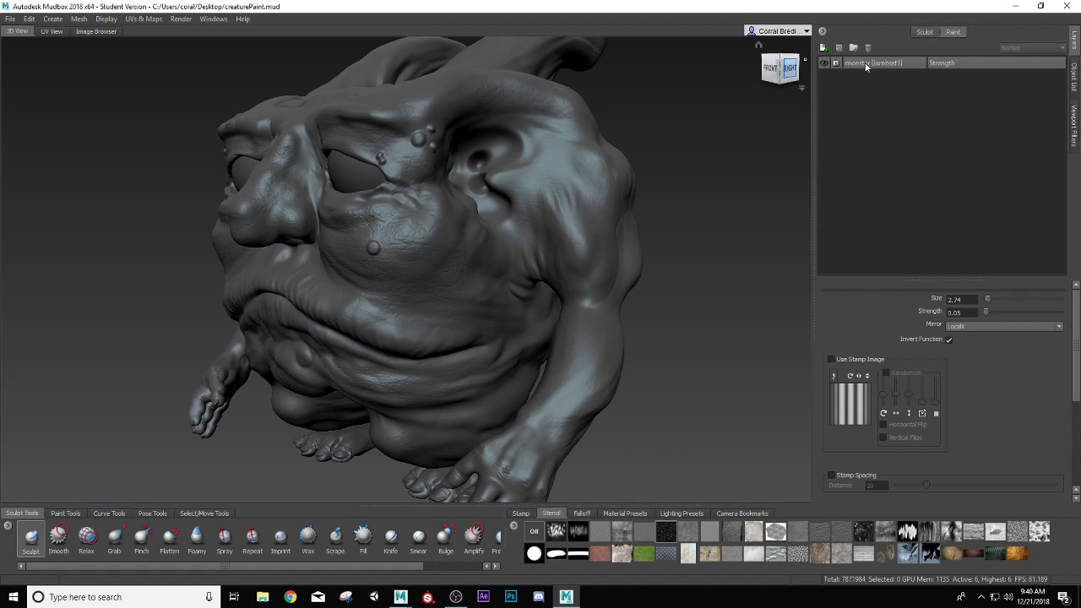
{"action": "left_click", "coordinate": [824, 47]}
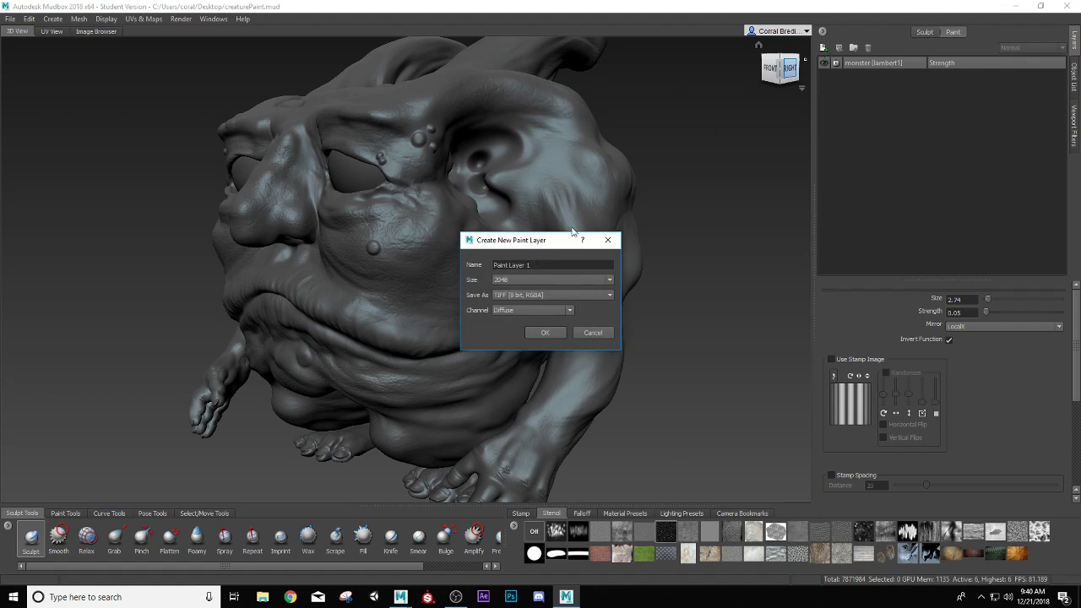
{"action": "left_click_drag", "start_coordinate": [529, 264], "coordinate": [465, 267]}
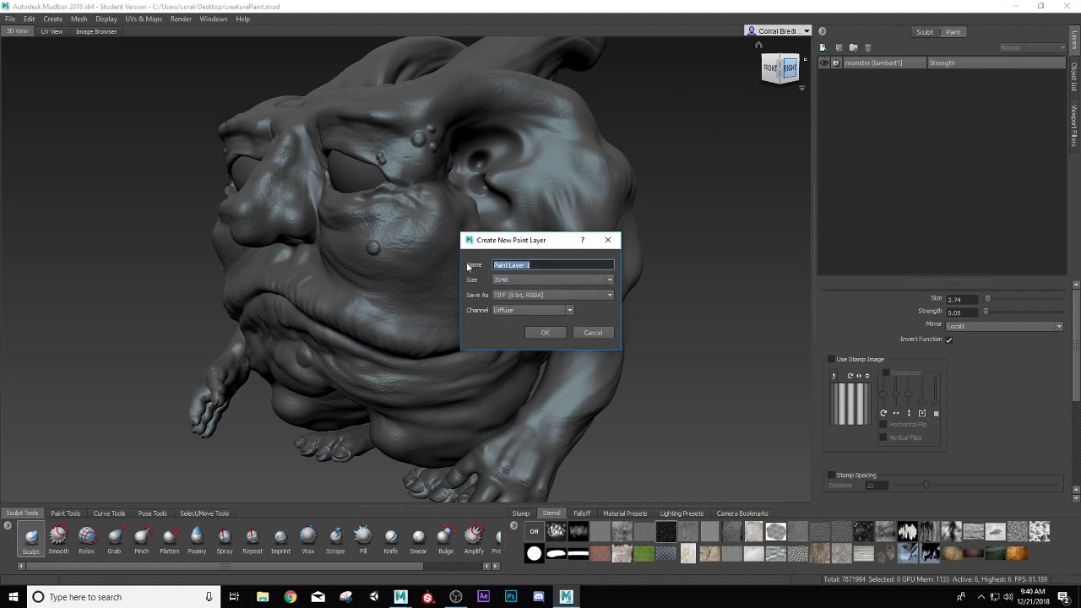
{"action": "type", "text": "BaseSkin"}
{"action": "left_click", "coordinate": [606, 281]}
{"action": "left_click", "coordinate": [568, 319]}
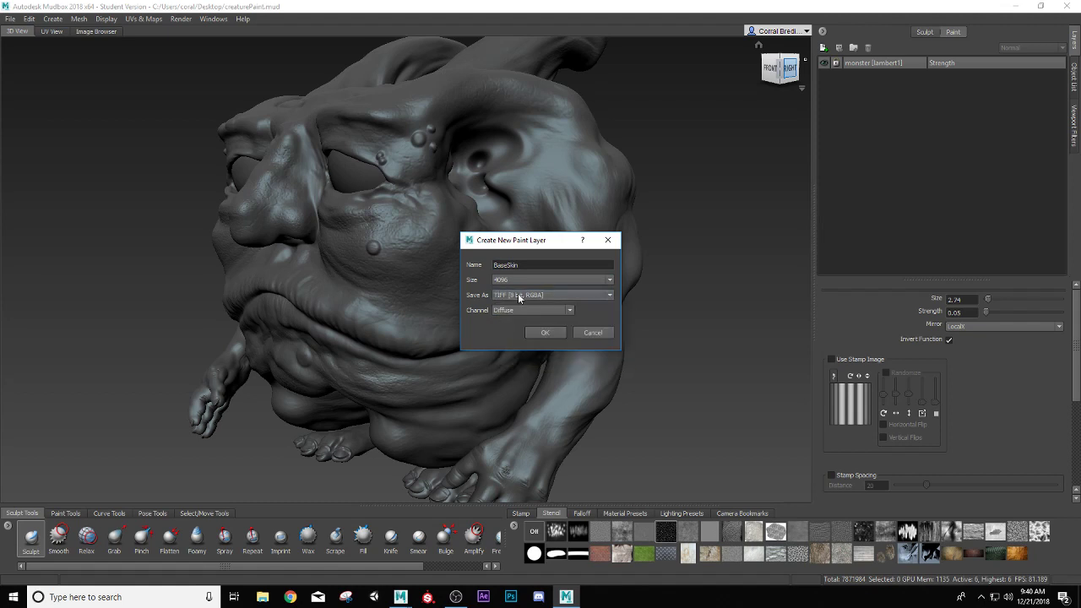
{"action": "mouse_move", "coordinate": [516, 281]}
{"action": "left_click", "coordinate": [502, 301]}
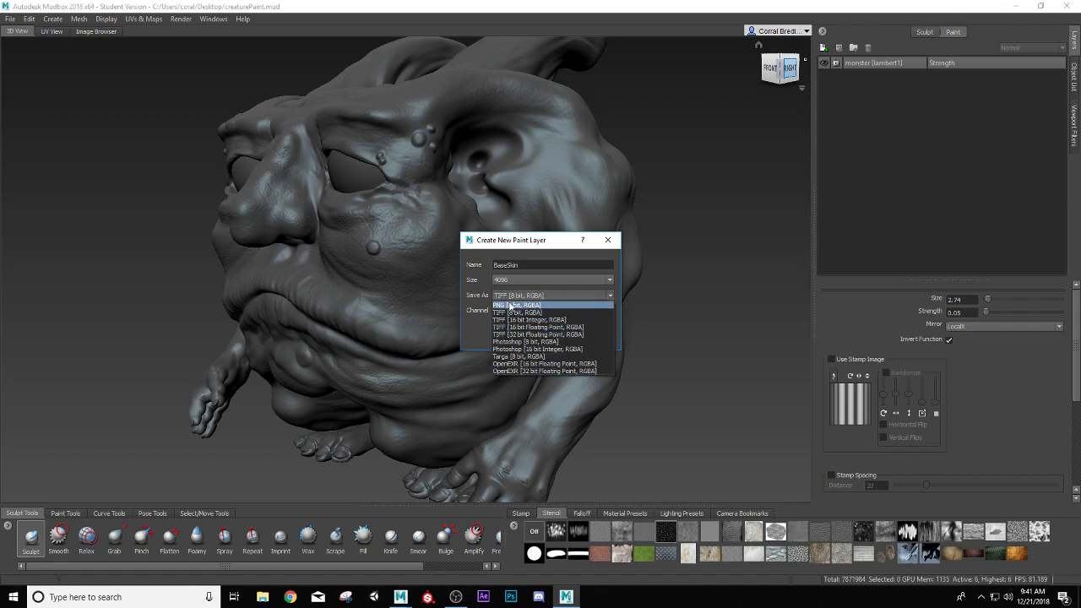
{"action": "left_click", "coordinate": [501, 304]}
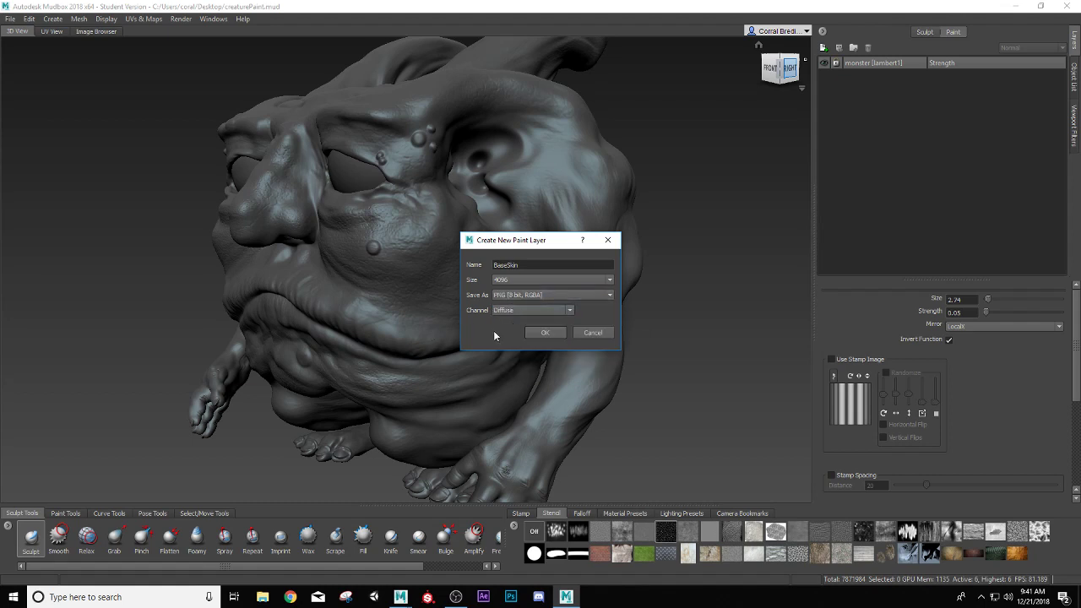
{"action": "left_click", "coordinate": [551, 309]}
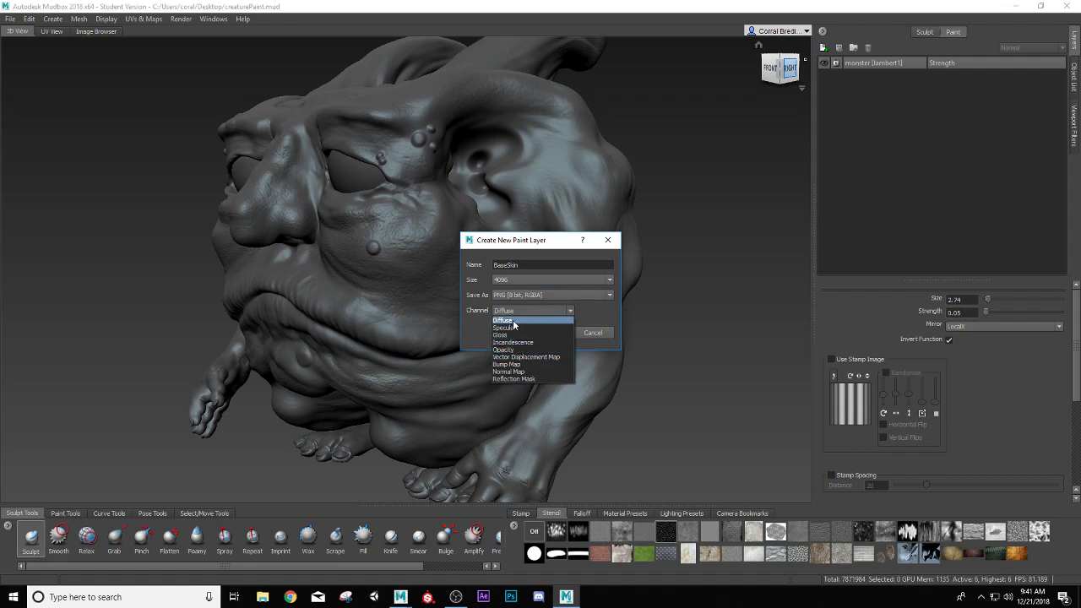
{"action": "left_click", "coordinate": [516, 320]}
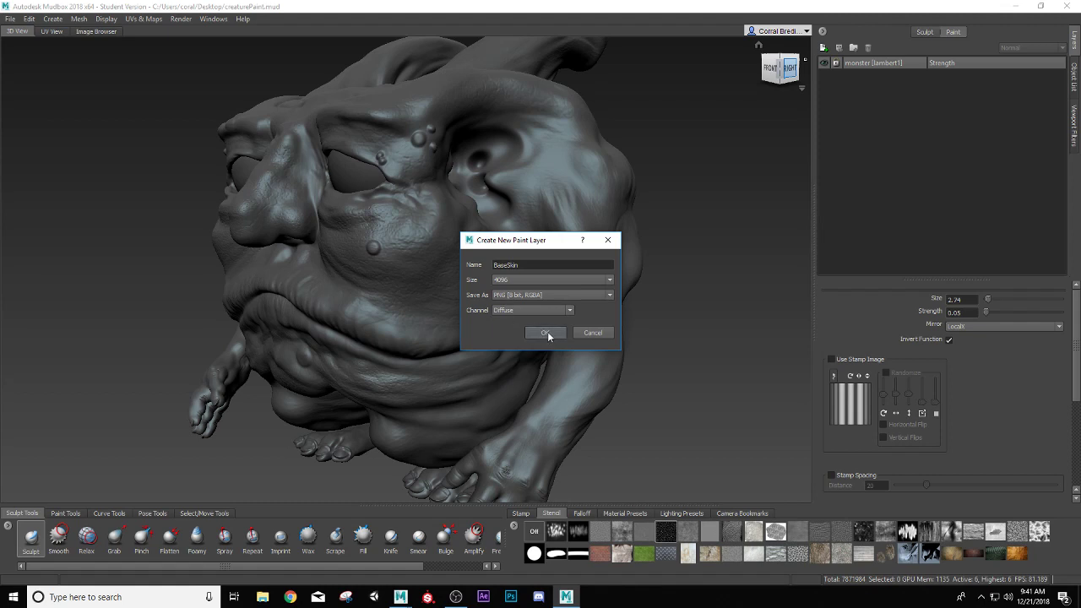
{"action": "left_click", "coordinate": [547, 332]}
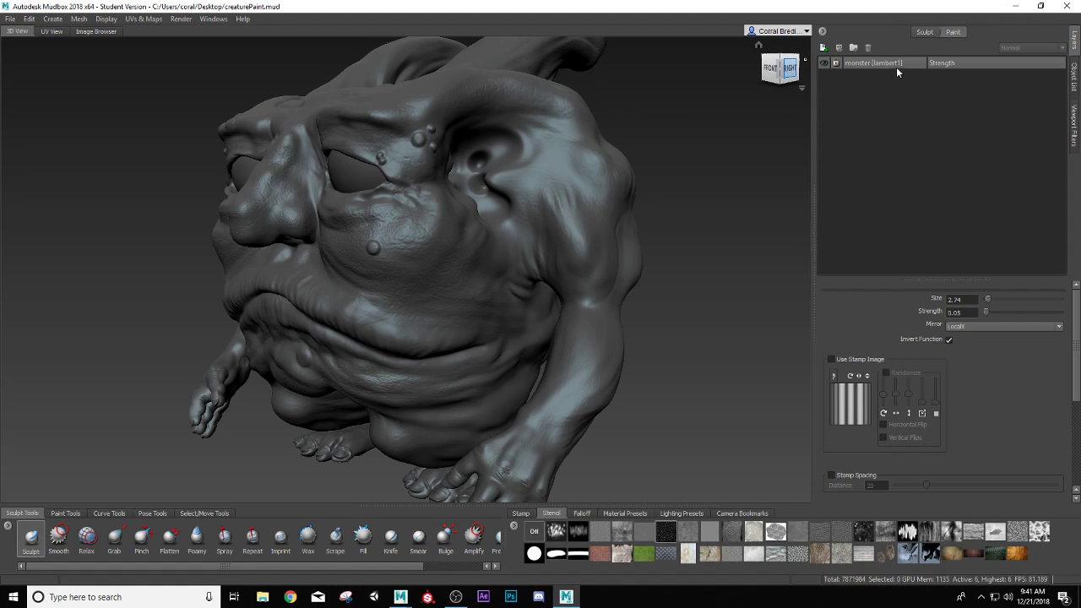
{"action": "left_click", "coordinate": [924, 32]}
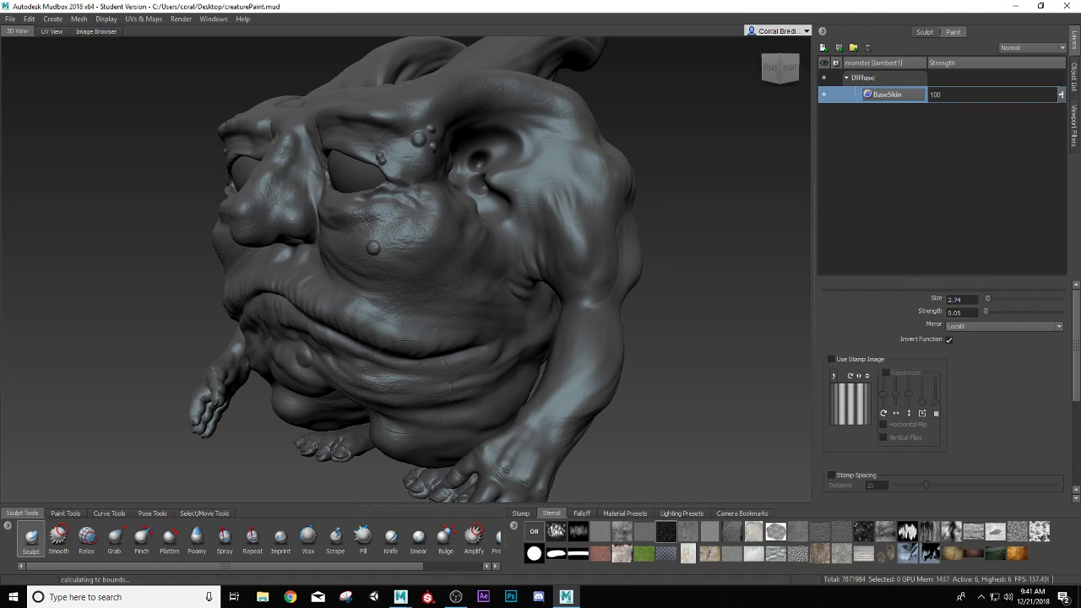
- Choose the Paint Brush tool and set its color to a muted dark green
{"action": "left_click_drag", "start_coordinate": [405, 384], "coordinate": [519, 356], "text": "alt"}
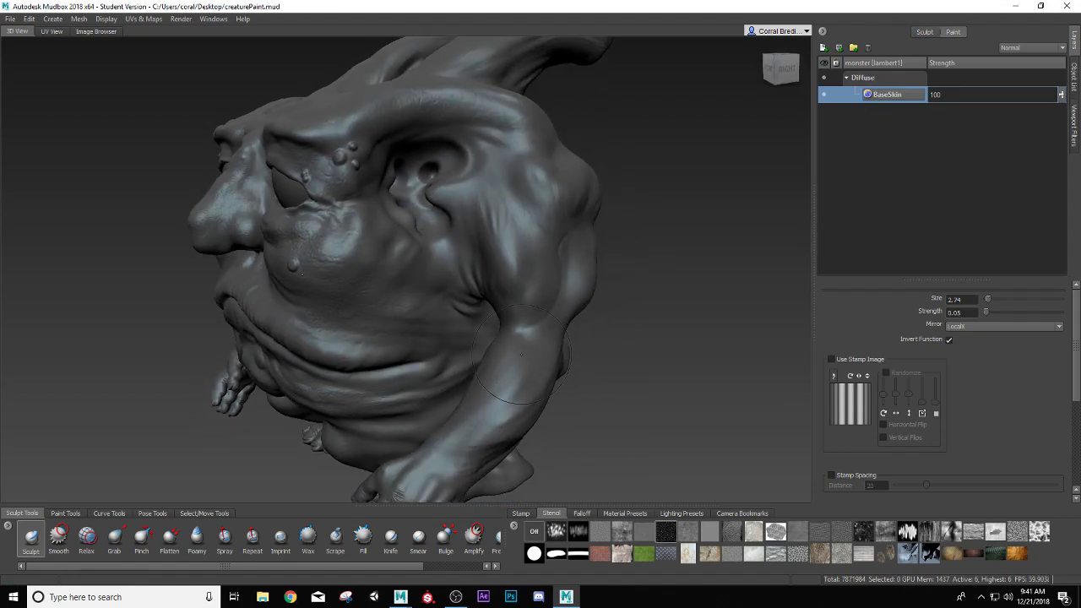
{"action": "left_click", "coordinate": [61, 514]}
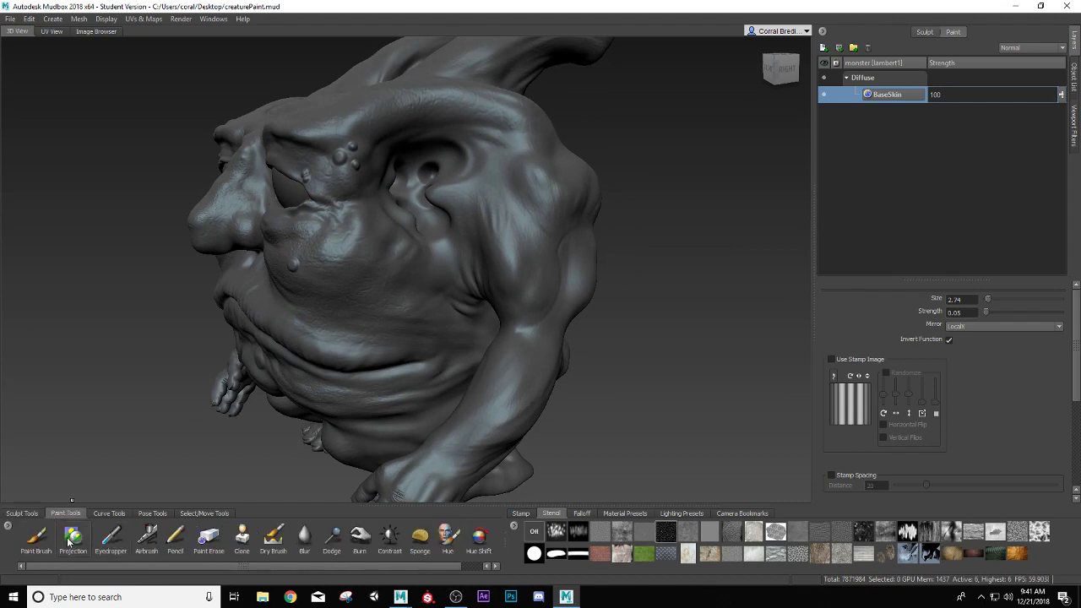
{"action": "scroll", "coordinate": [177, 379], "scroll_direction": "up", "scroll_amount": 2}
{"action": "left_click_drag", "start_coordinate": [176, 379], "coordinate": [256, 364], "text": "alt"}
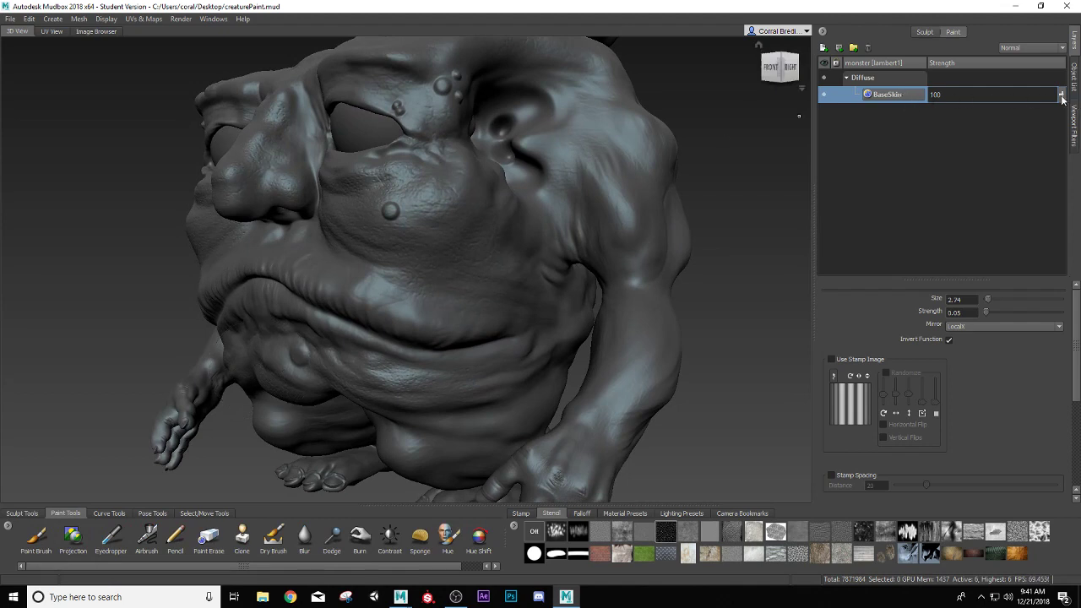
{"action": "left_click", "coordinate": [36, 539]}
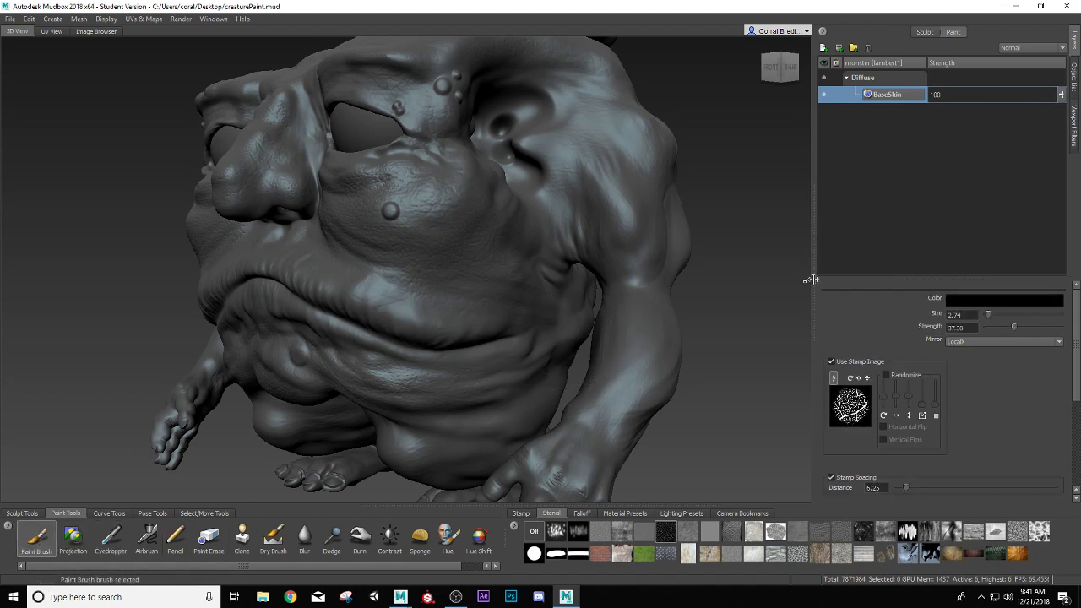
{"action": "left_click", "coordinate": [974, 299]}
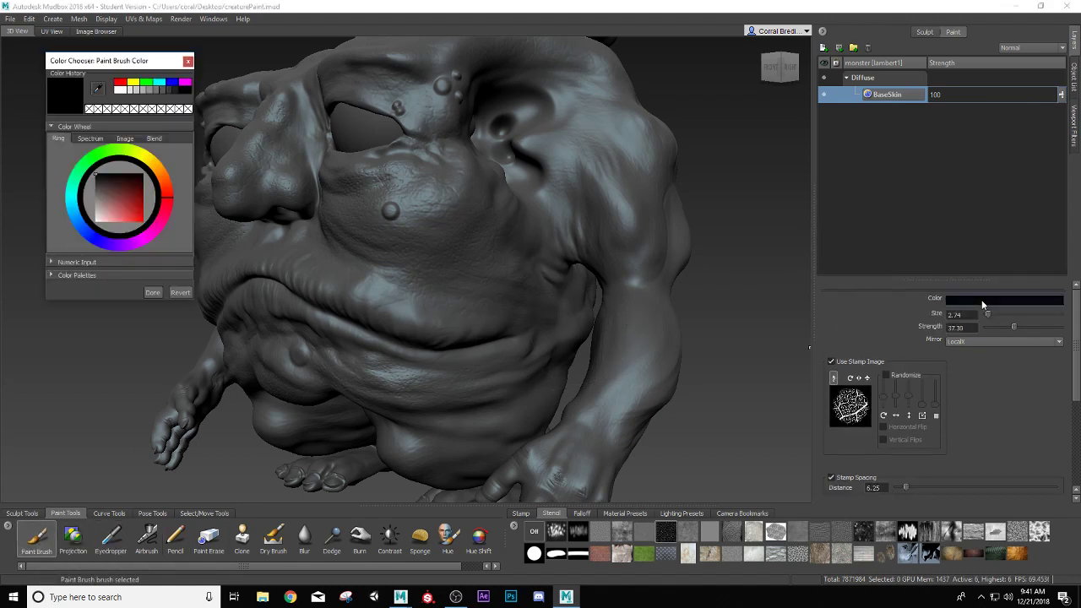
{"action": "left_click", "coordinate": [91, 160]}
{"action": "mouse_move", "coordinate": [118, 211]}
{"action": "left_mouse_down"}
{"action": "mouse_move", "coordinate": [122, 192]}
{"action": "mouse_move", "coordinate": [111, 214]}
{"action": "mouse_move", "coordinate": [108, 192]}
{"action": "left_mouse_up"}
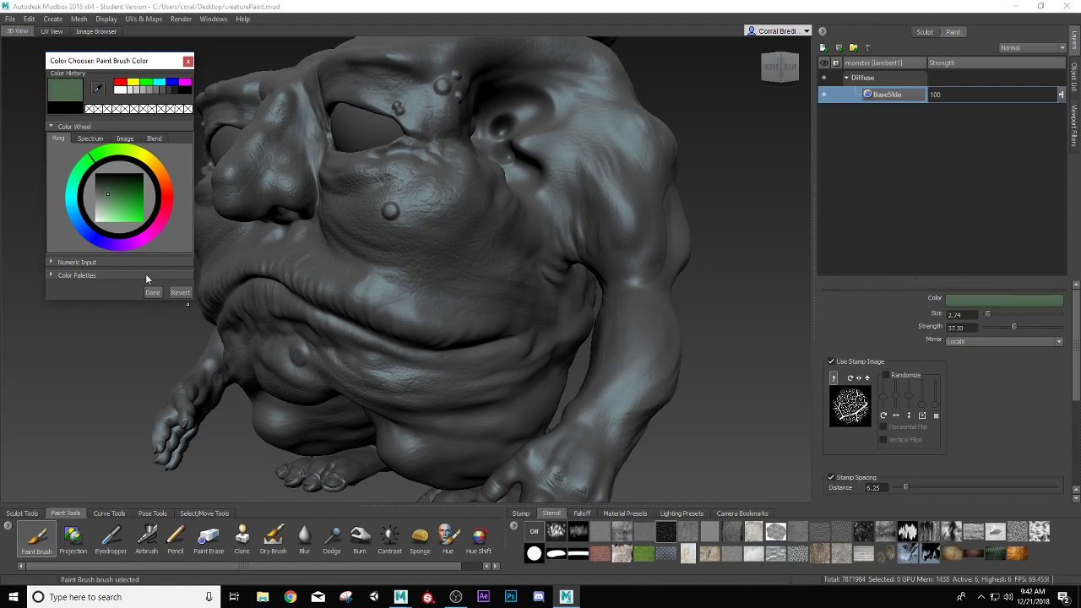
{"action": "left_click", "coordinate": [153, 294]}
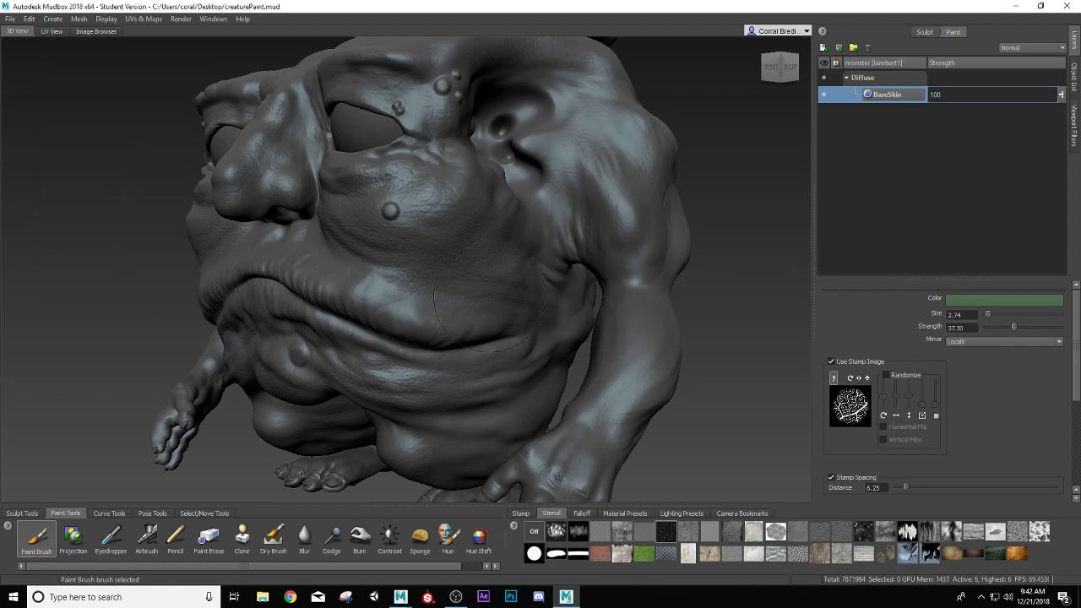
- Paint a test patch of green on the monster's cheek and raise the brush strength to 100
{"action": "left_click_drag", "start_coordinate": [417, 239], "coordinate": [456, 258]}
{"action": "left_click_drag", "start_coordinate": [1014, 326], "coordinate": [1064, 326]}
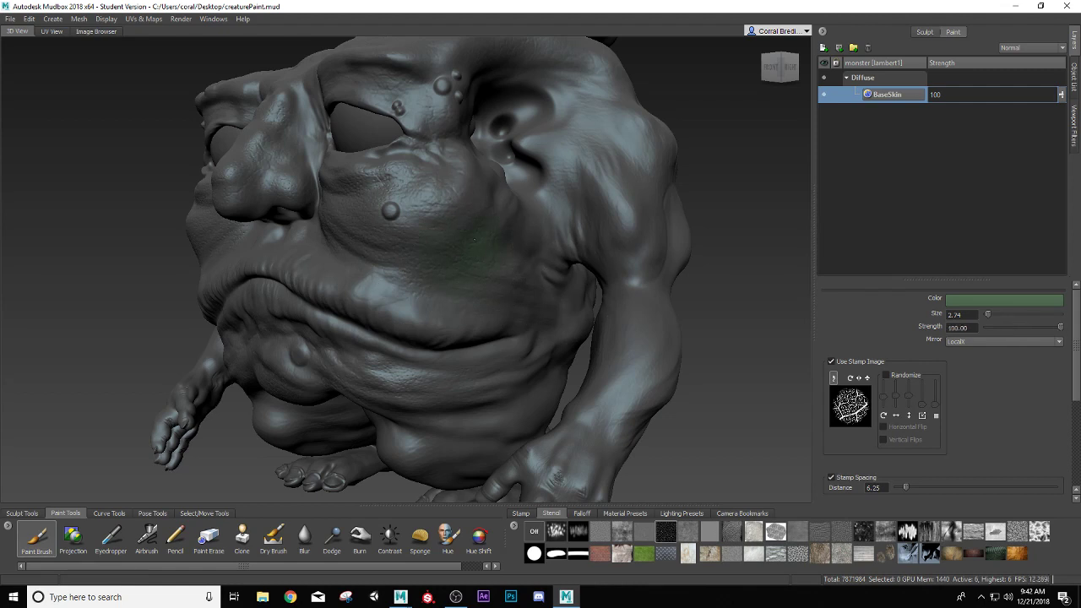
{"action": "left_click_drag", "start_coordinate": [475, 239], "coordinate": [404, 271], "text": "alt"}
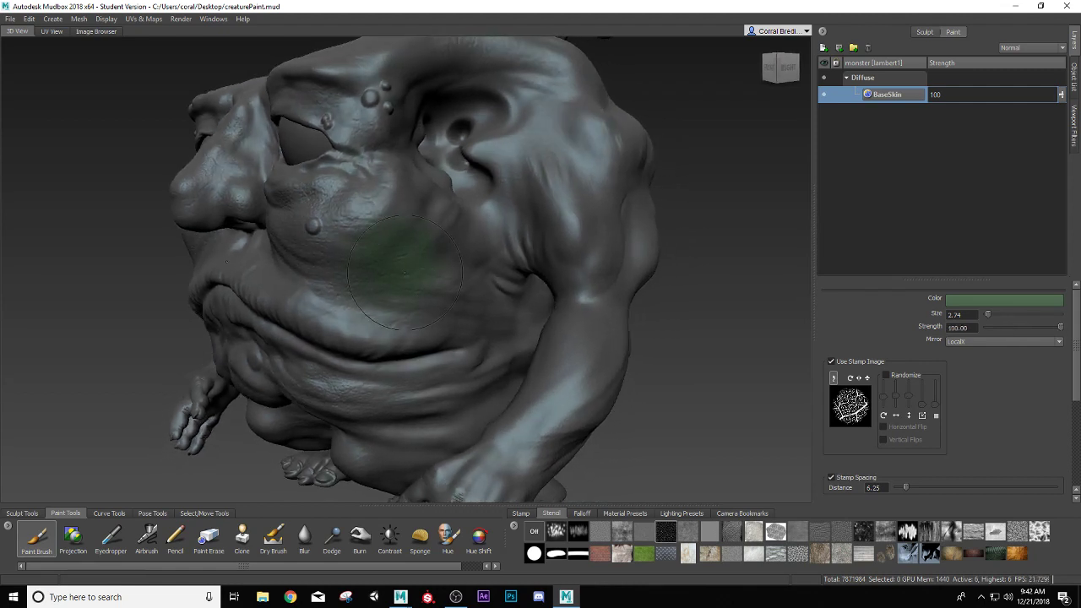
- Flood the entire BaseSkin paint layer with the green brush color
{"action": "scroll", "coordinate": [982, 418], "scroll_direction": "down", "scroll_amount": 5}
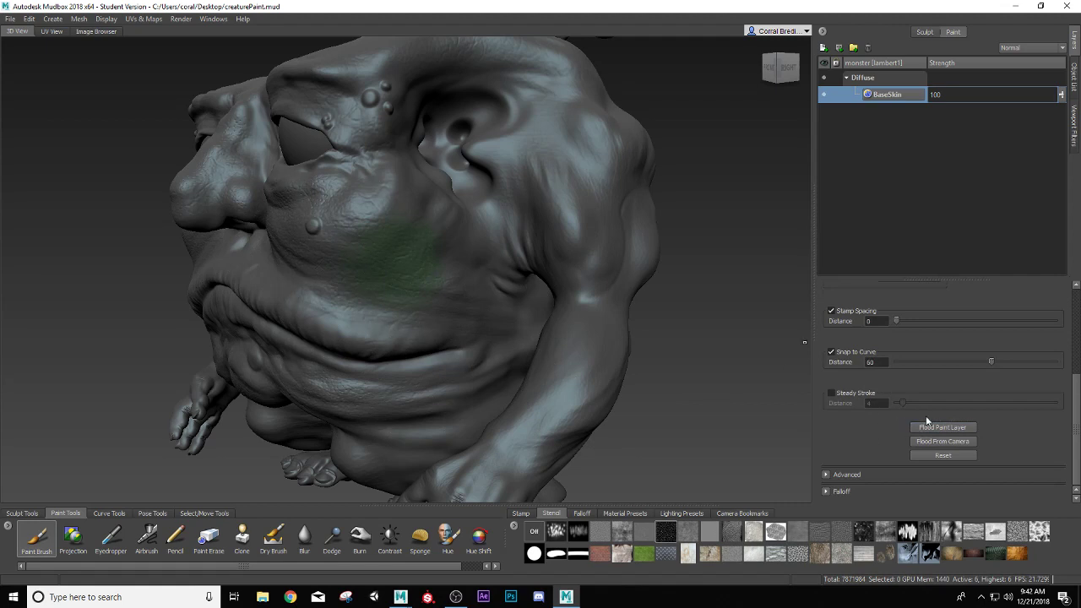
{"action": "left_click", "coordinate": [953, 429]}
{"action": "mouse_move", "coordinate": [201, 272]}
{"action": "left_mouse_down", "text": "alt"}
{"action": "mouse_move", "coordinate": [285, 281]}
{"action": "mouse_move", "coordinate": [221, 285]}
{"action": "mouse_move", "coordinate": [264, 291]}
{"action": "left_mouse_up", "text": "alt"}
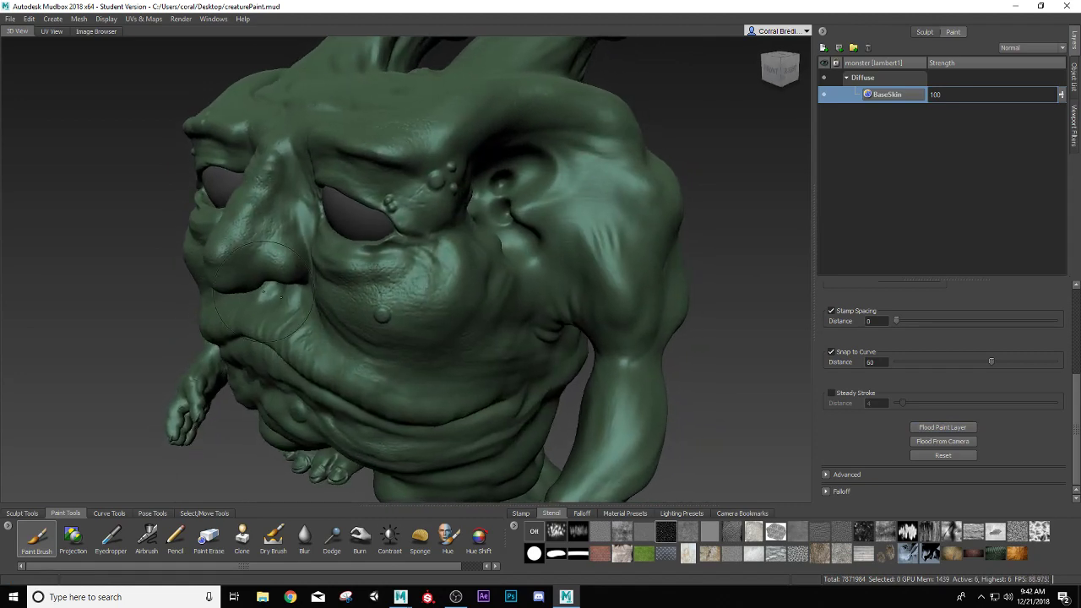
{"action": "right_click_drag", "start_coordinate": [263, 291], "coordinate": [455, 354], "text": "alt"}
{"action": "middle_click_drag", "start_coordinate": [455, 354], "coordinate": [452, 347], "text": "alt"}
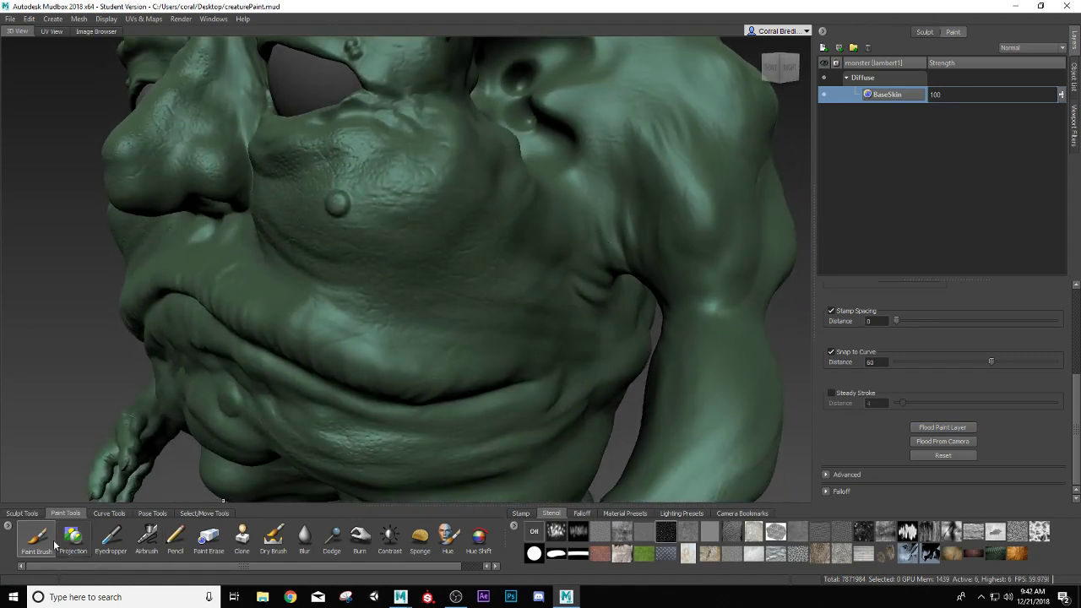
{"action": "right_click_drag", "start_coordinate": [514, 323], "coordinate": [485, 320], "text": "alt"}
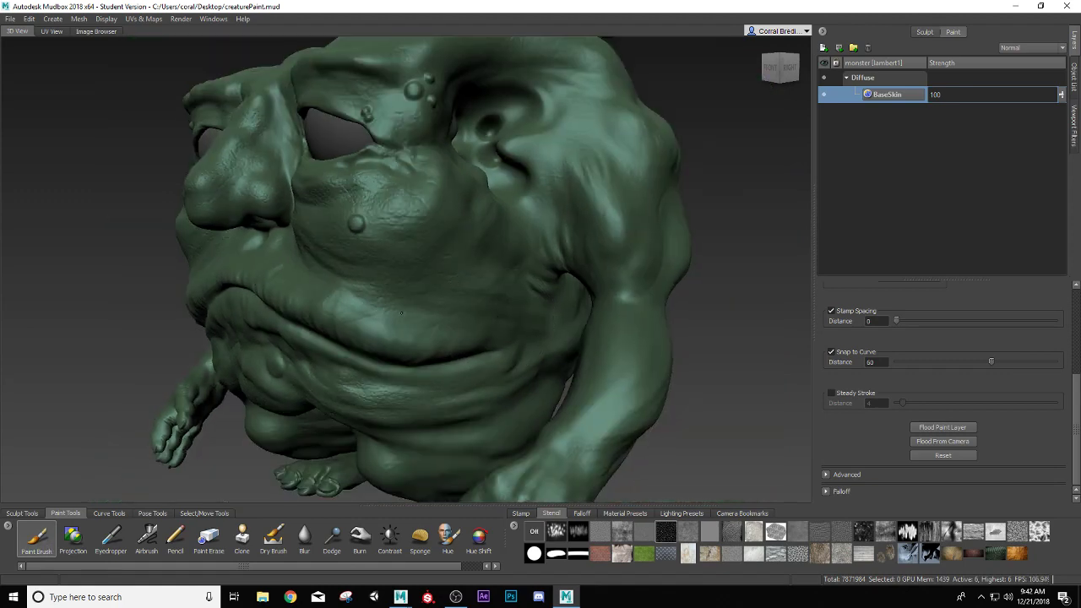
{"action": "left_click_drag", "start_coordinate": [430, 342], "coordinate": [401, 308], "text": "alt"}
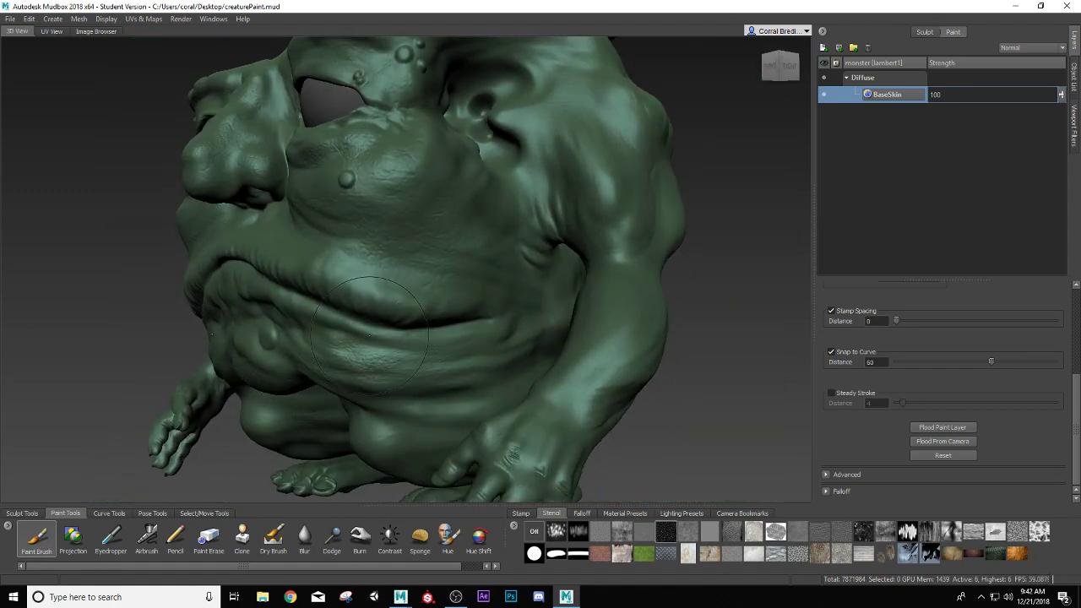
- Turn off the Paint Brush's stamp image and set its color to a darker green
{"action": "right_click_drag", "start_coordinate": [366, 343], "coordinate": [384, 325], "text": "alt"}
{"action": "left_click_drag", "start_coordinate": [380, 325], "coordinate": [355, 253], "text": "alt"}
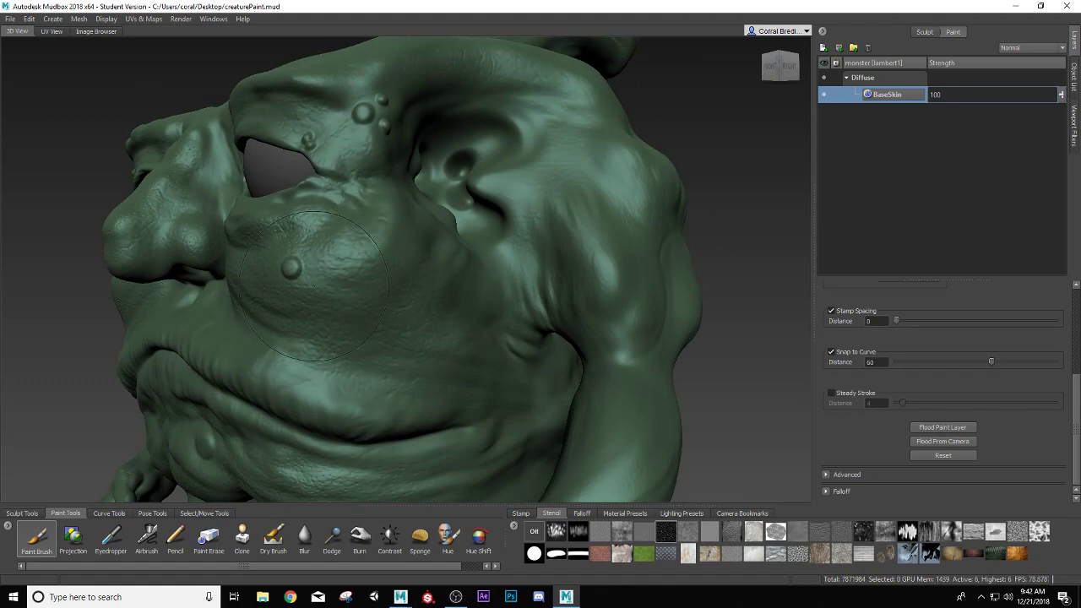
{"action": "mouse_move", "coordinate": [296, 286]}
{"action": "left_mouse_down", "text": "alt"}
{"action": "mouse_move", "coordinate": [436, 296]}
{"action": "mouse_move", "coordinate": [422, 287]}
{"action": "left_mouse_up", "text": "alt"}
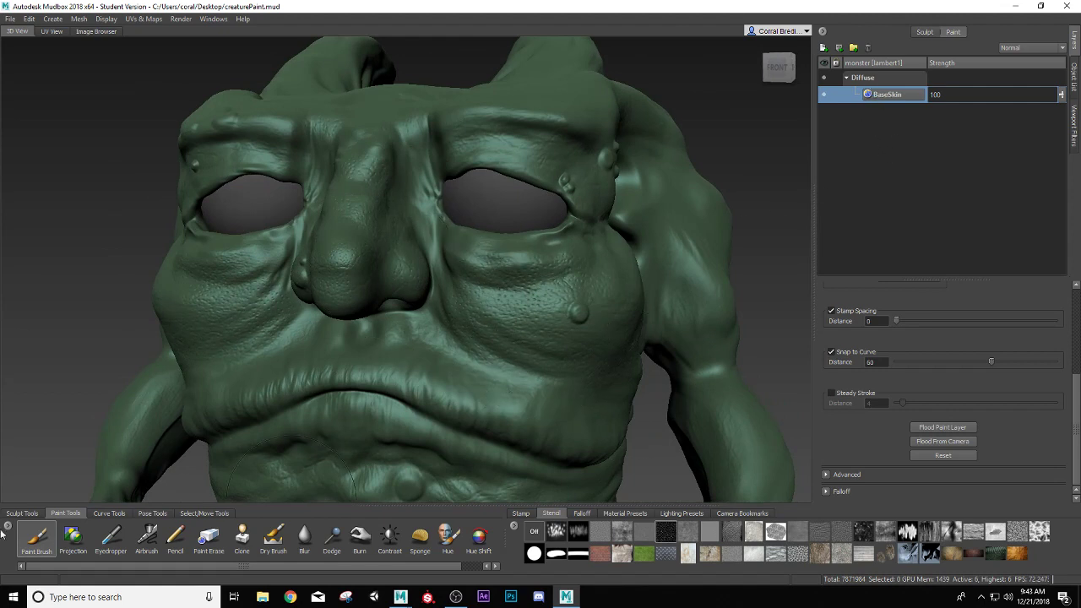
{"action": "scroll", "coordinate": [1013, 383], "scroll_direction": "up", "scroll_amount": 5}
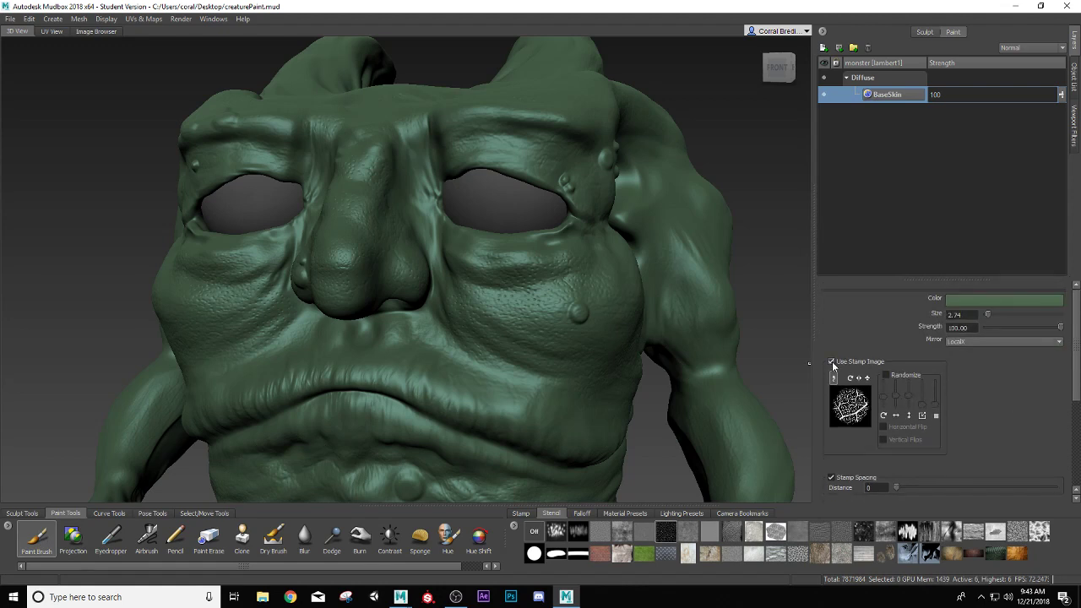
{"action": "left_click", "coordinate": [832, 363]}
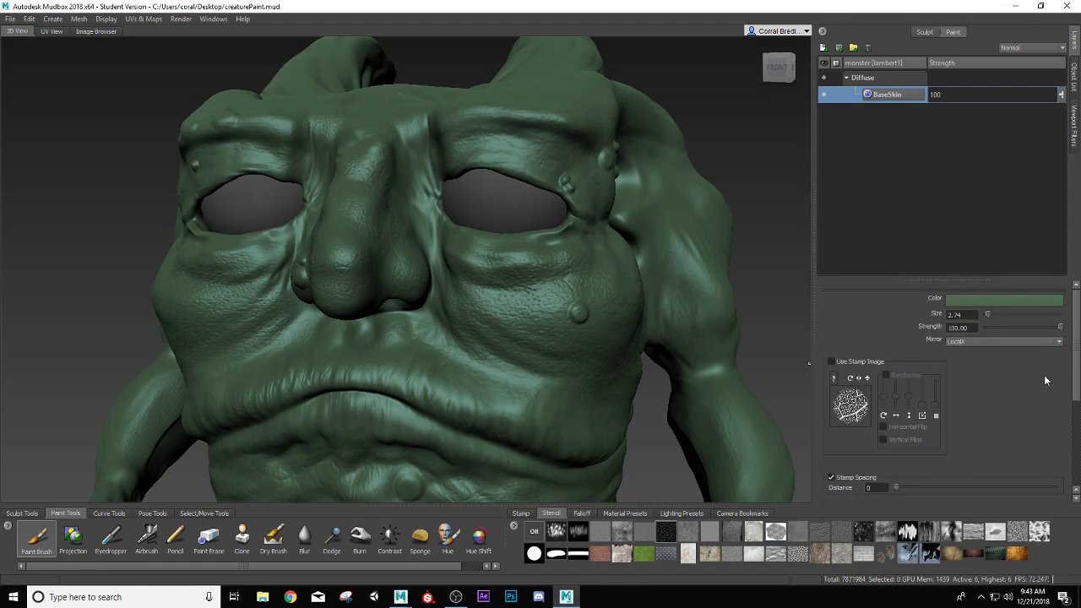
{"action": "left_click", "coordinate": [1000, 302]}
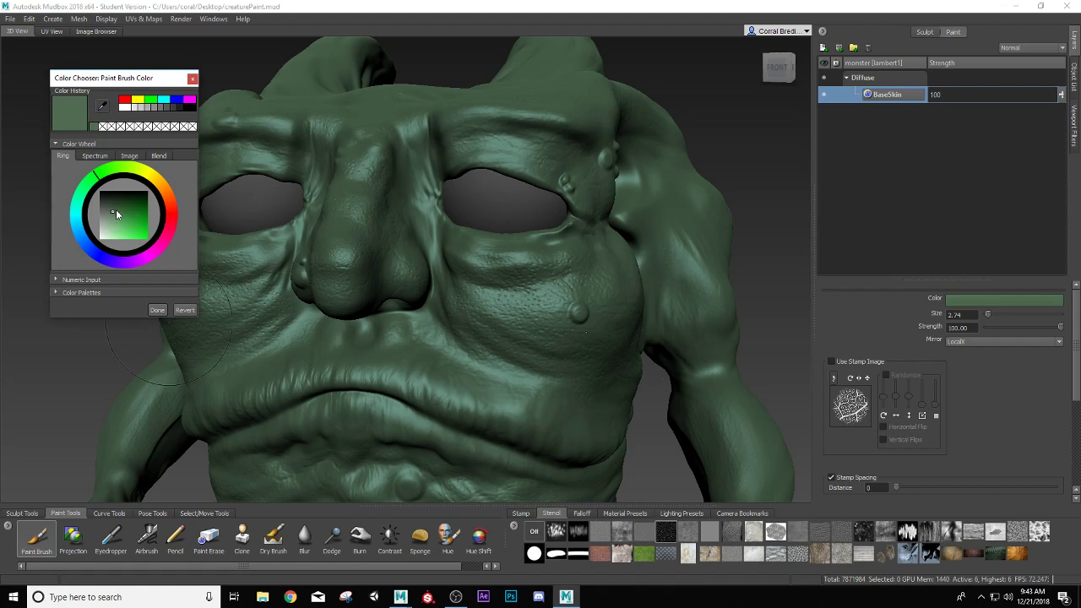
{"action": "left_click", "coordinate": [114, 201]}
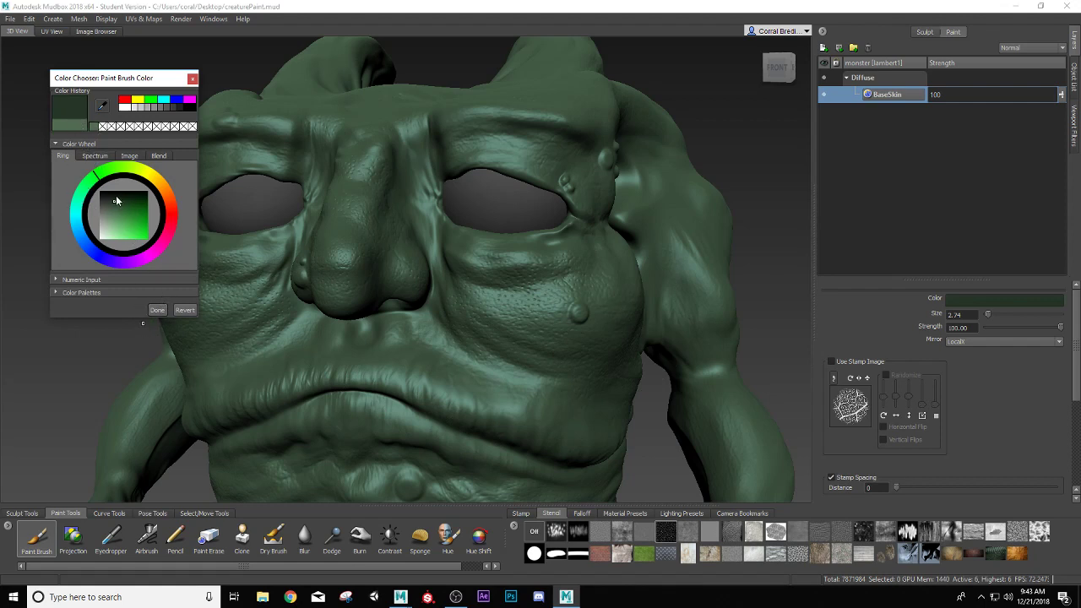
{"action": "left_click", "coordinate": [157, 310]}
- Lower the brush strength to 10.50 and reduce the brush size to about 2.01
{"action": "left_click_drag", "start_coordinate": [512, 325], "coordinate": [491, 325], "text": "alt"}
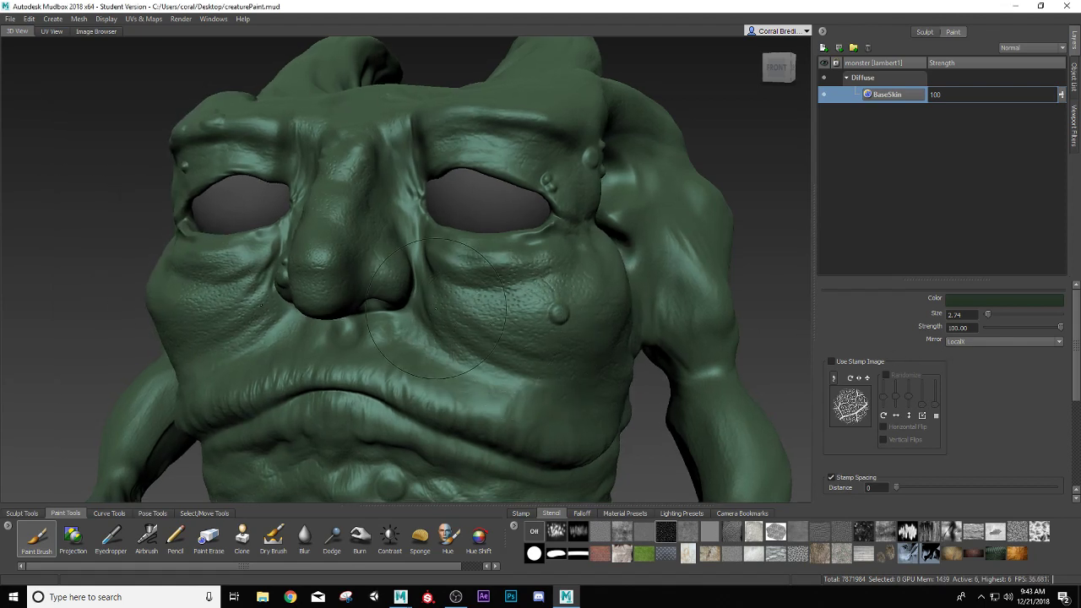
{"action": "left_click_drag", "start_coordinate": [447, 310], "coordinate": [413, 310]}
{"action": "left_click_drag", "start_coordinate": [495, 331], "coordinate": [496, 357], "text": "alt"}
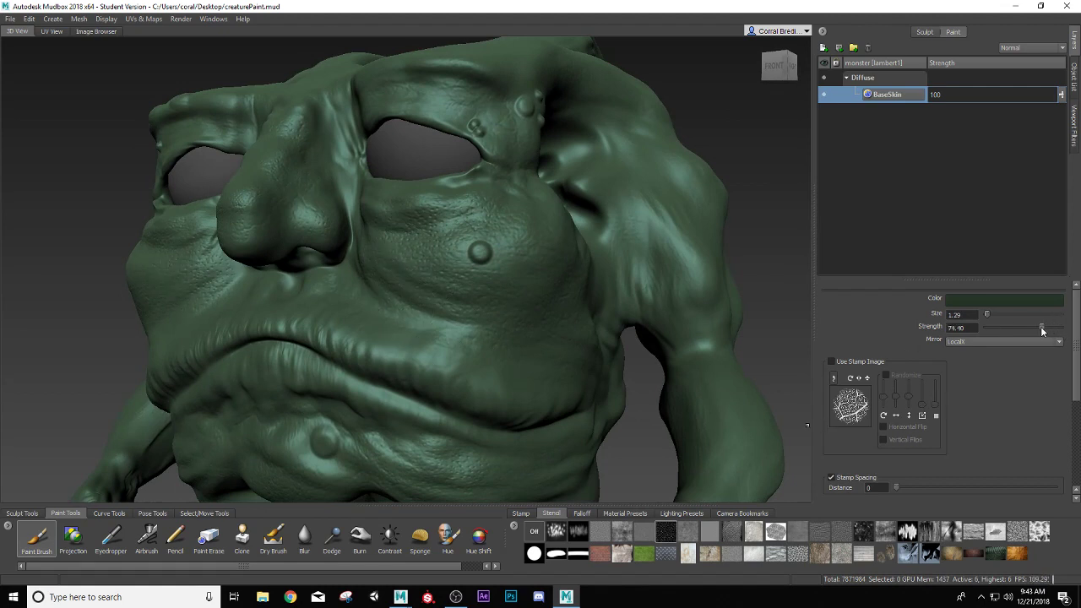
{"action": "left_click_drag", "start_coordinate": [1030, 328], "coordinate": [1026, 329]}
{"action": "left_click_drag", "start_coordinate": [1027, 327], "coordinate": [1007, 329]}
{"action": "key", "text": "b"}
{"action": "left_click_drag", "start_coordinate": [396, 261], "coordinate": [421, 261]}
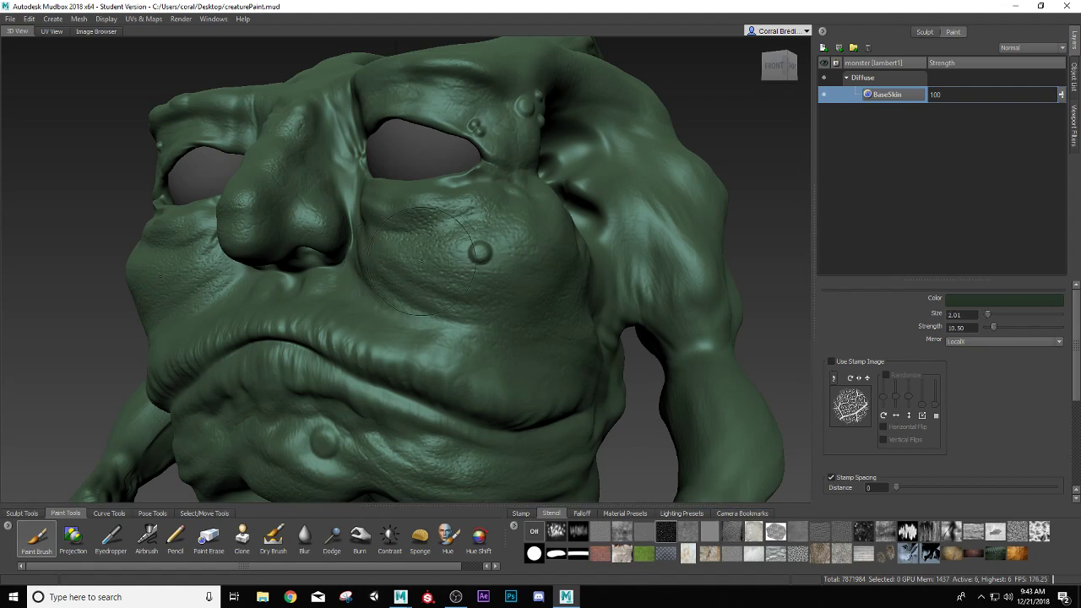
- Turn the brush's stamp image back on, show the available stamps, and paint subtle dark green over the monster's cheek and face
{"action": "left_click", "coordinate": [834, 361]}
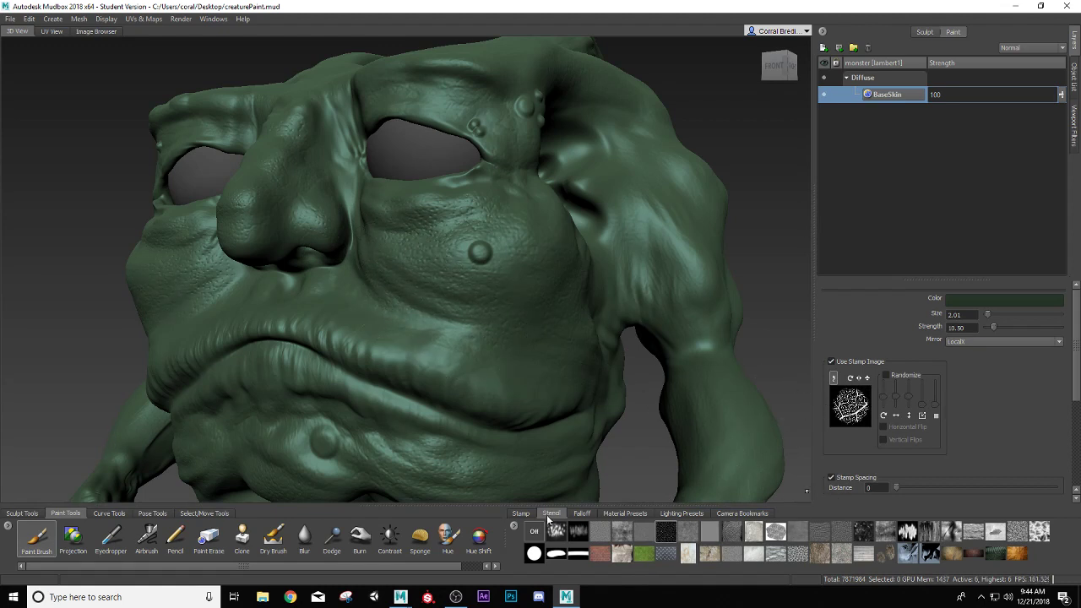
{"action": "left_click", "coordinate": [517, 513]}
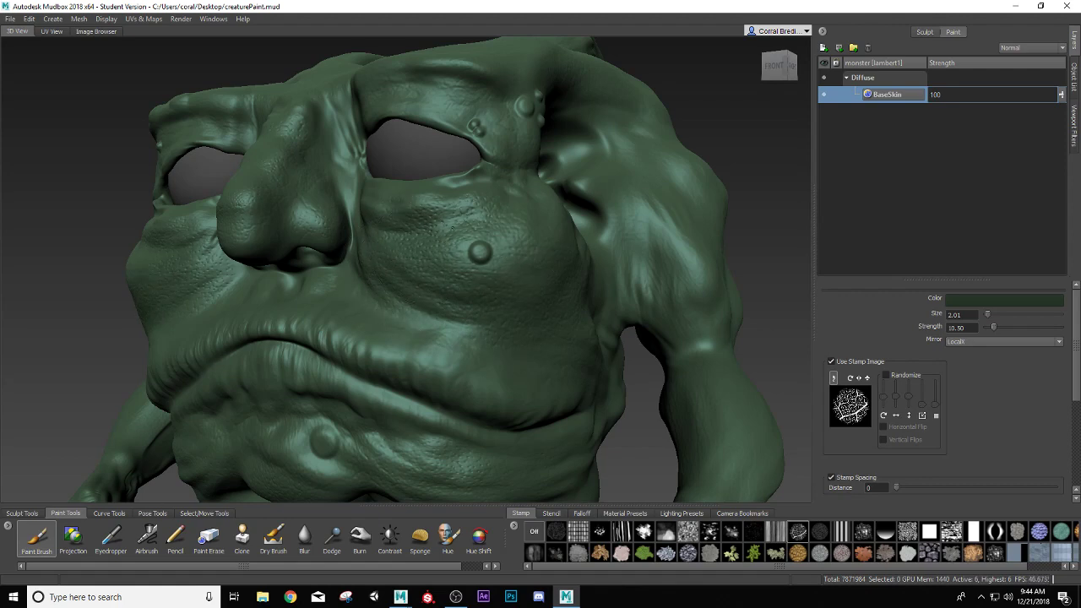
{"action": "mouse_move", "coordinate": [504, 218]}
{"action": "left_mouse_down", "text": "alt"}
{"action": "mouse_move", "coordinate": [451, 290]}
{"action": "mouse_move", "coordinate": [406, 283]}
{"action": "mouse_move", "coordinate": [359, 298]}
{"action": "left_mouse_up", "text": "alt"}
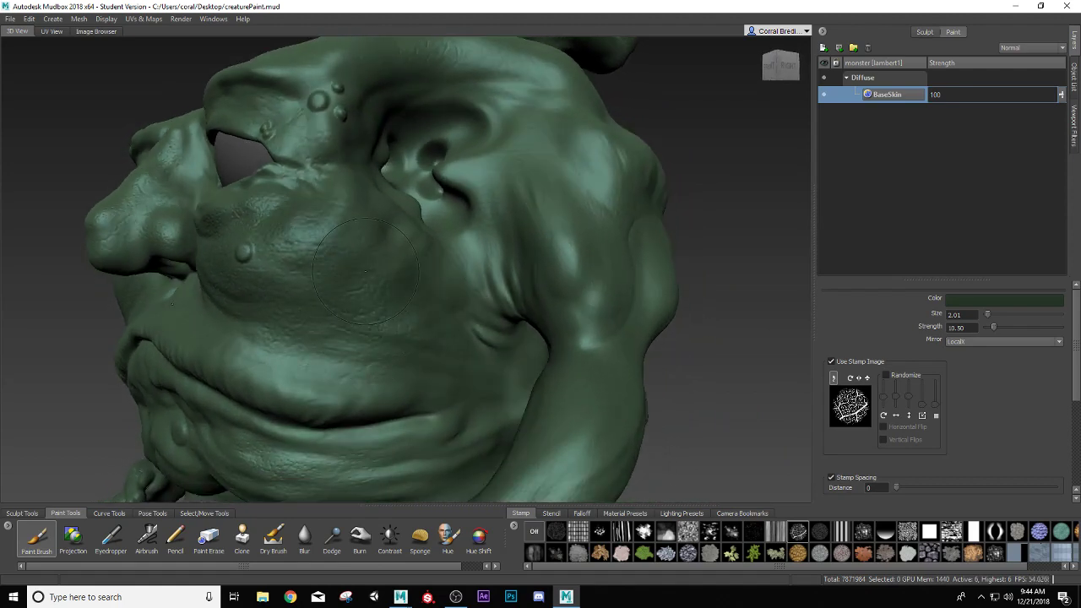
{"action": "mouse_move", "coordinate": [370, 331]}
{"action": "left_mouse_down", "text": "alt"}
{"action": "mouse_move", "coordinate": [353, 367]}
{"action": "mouse_move", "coordinate": [347, 312]}
{"action": "mouse_move", "coordinate": [421, 323]}
{"action": "left_mouse_up", "text": "alt"}
{"action": "left_click_drag", "start_coordinate": [303, 324], "coordinate": [429, 293], "text": "alt"}
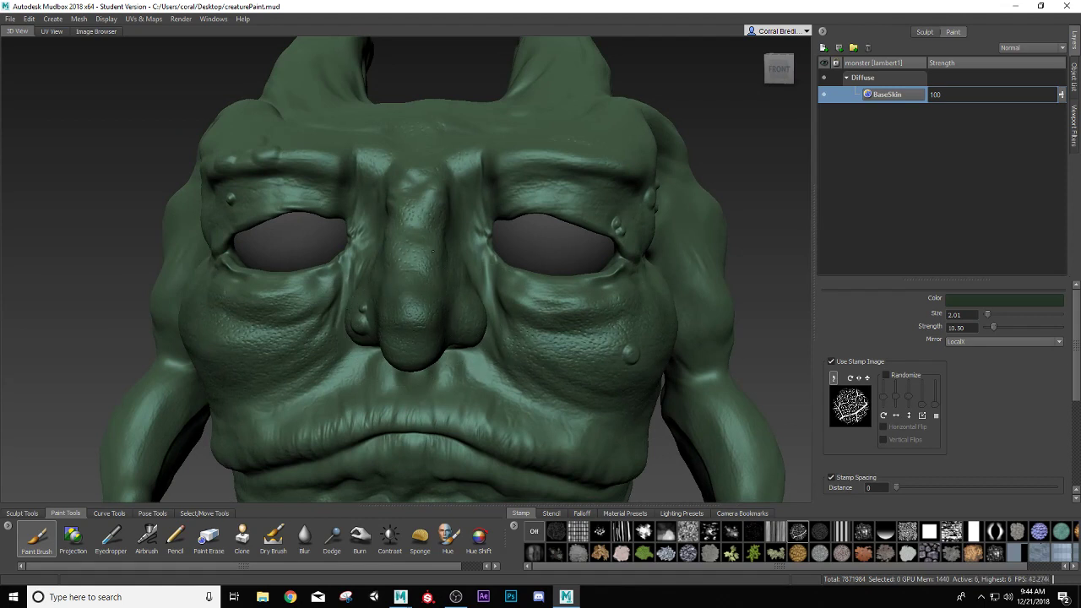
- With a brush size of about 2.41, paint dark green shading across the nose, opposite cheek and side of the face
{"action": "left_click_drag", "start_coordinate": [432, 251], "coordinate": [374, 271], "text": "alt"}
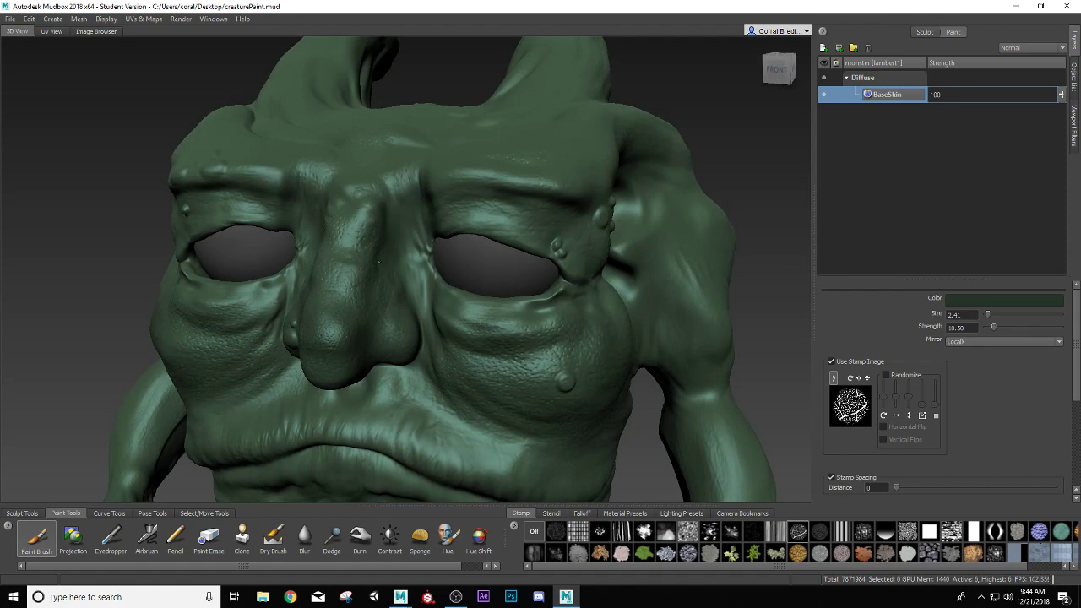
{"action": "mouse_move", "coordinate": [379, 261]}
{"action": "left_mouse_down", "text": "alt"}
{"action": "mouse_move", "coordinate": [422, 253]}
{"action": "mouse_move", "coordinate": [489, 284]}
{"action": "left_mouse_up", "text": "alt"}
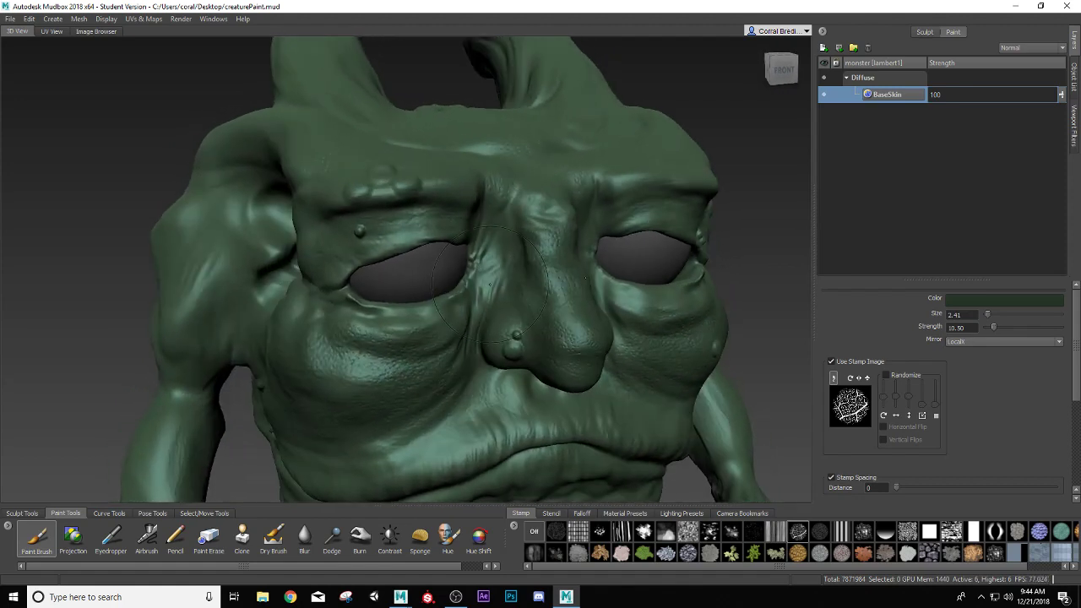
{"action": "left_click_drag", "start_coordinate": [475, 245], "coordinate": [525, 195], "text": "alt"}
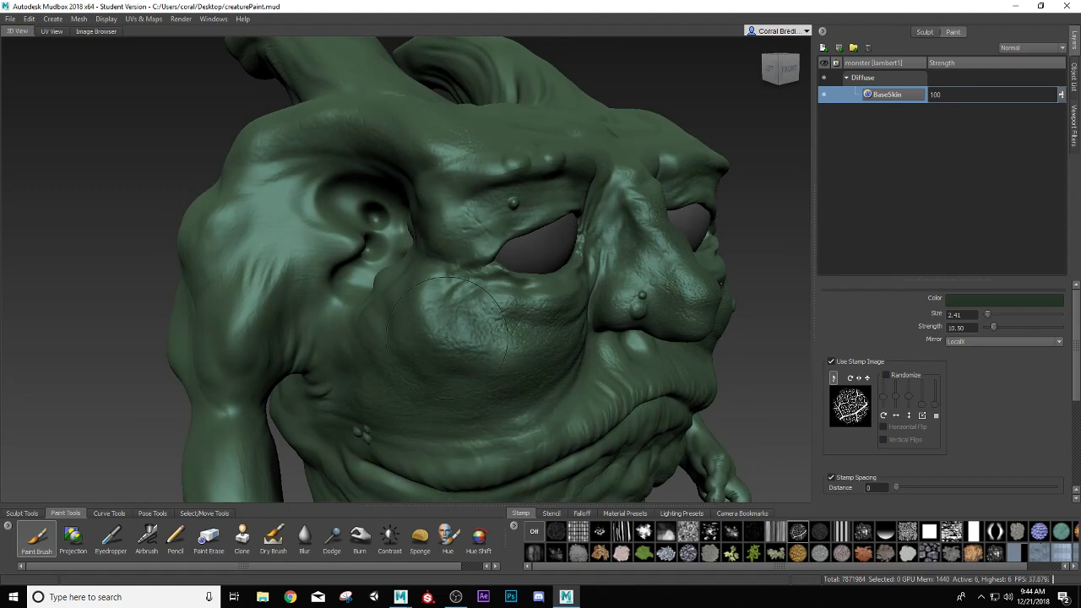
{"action": "left_click_drag", "start_coordinate": [414, 333], "coordinate": [516, 253], "text": "alt"}
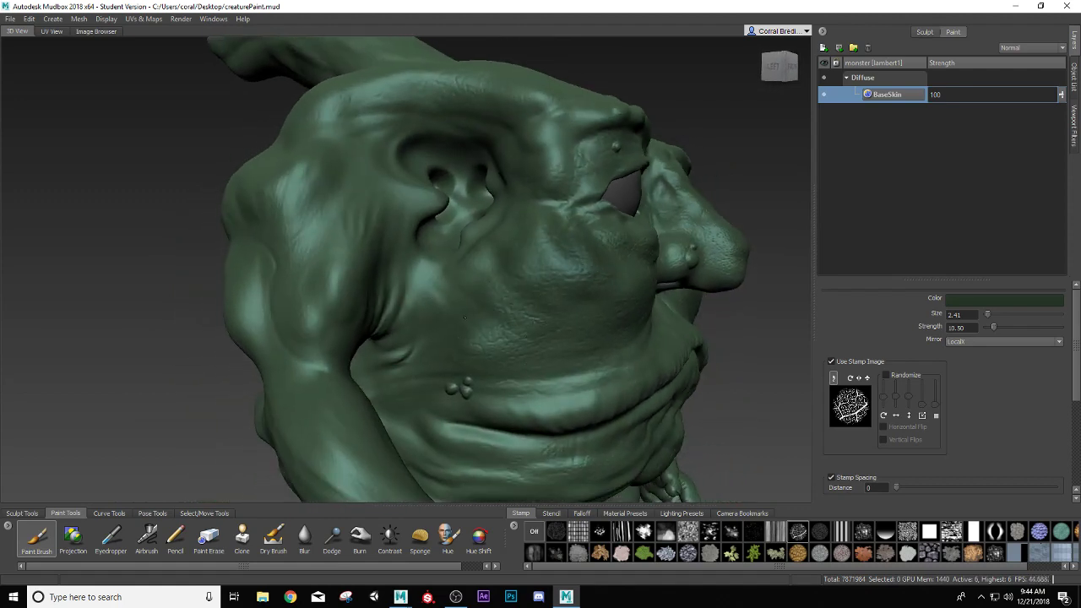
{"action": "left_click_drag", "start_coordinate": [400, 274], "coordinate": [391, 317], "text": "alt"}
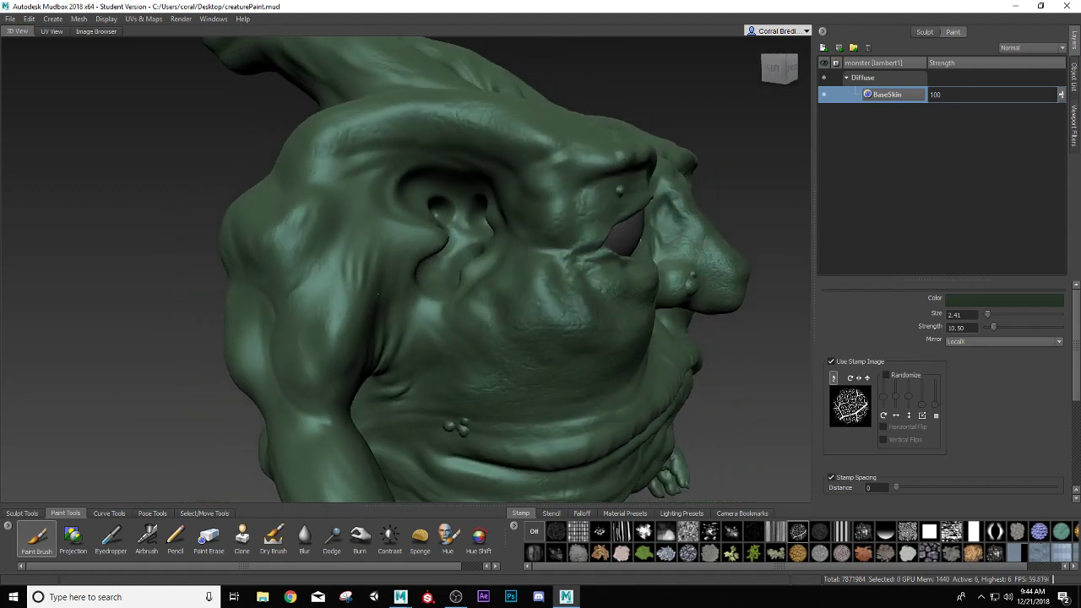
- Paint dark green shading around the ear and brow, over the forehead folds and onto the base of the horn
{"action": "left_click_drag", "start_coordinate": [371, 271], "coordinate": [356, 305], "text": "alt"}
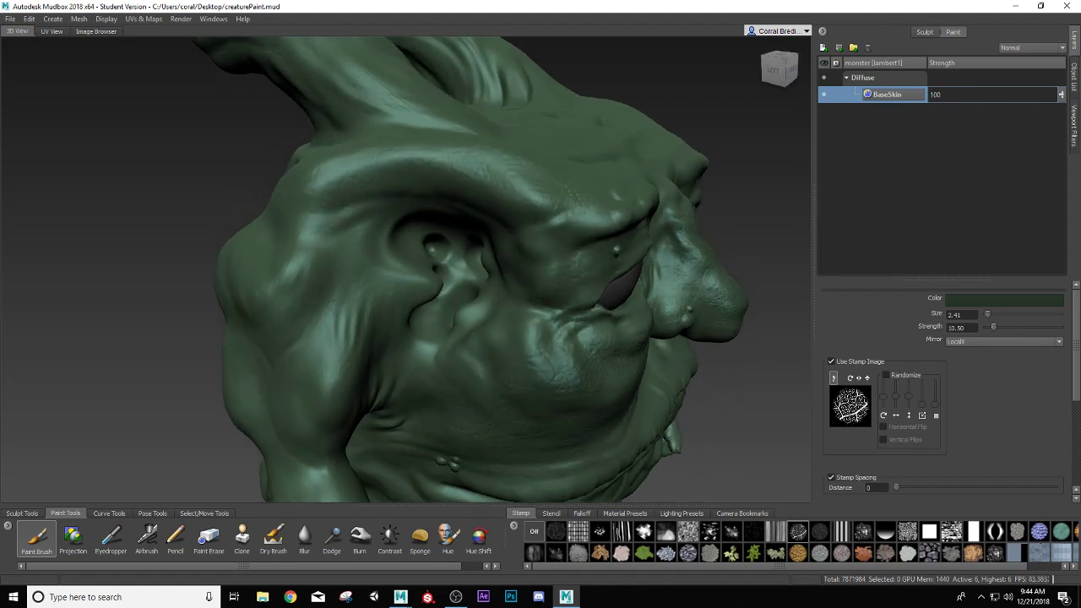
{"action": "left_click_drag", "start_coordinate": [381, 168], "coordinate": [356, 246], "text": "alt"}
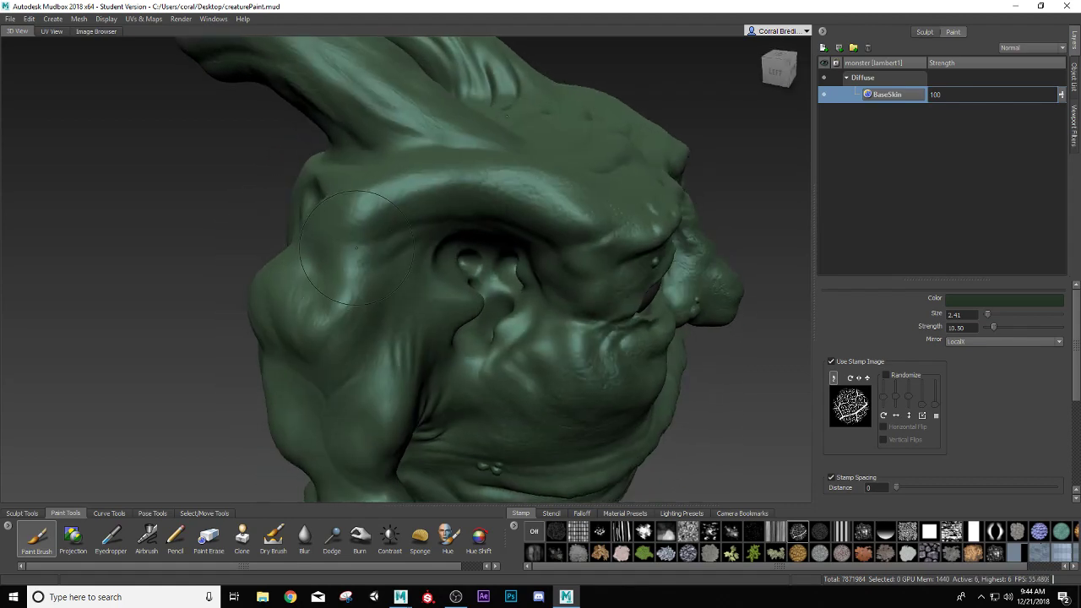
{"action": "left_click_drag", "start_coordinate": [388, 191], "coordinate": [459, 272], "text": "alt"}
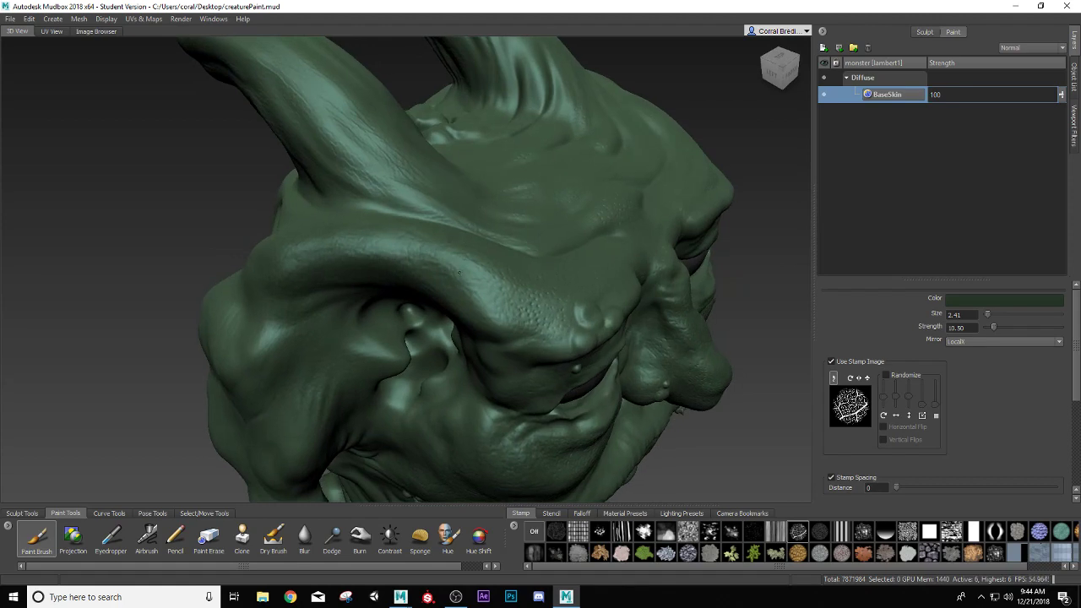
{"action": "left_click_drag", "start_coordinate": [534, 287], "coordinate": [422, 308], "text": "alt"}
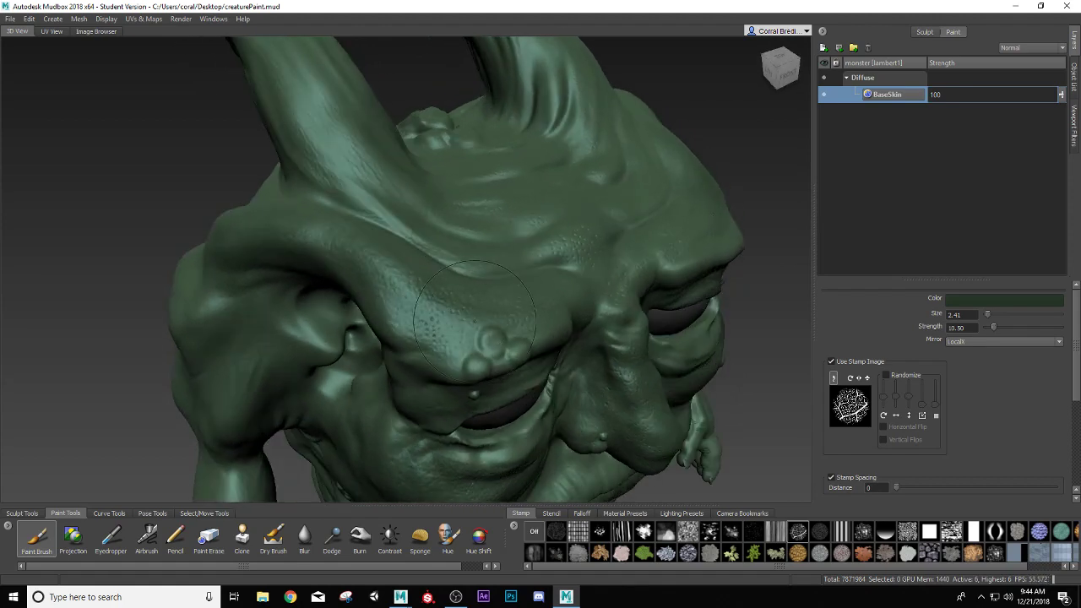
{"action": "mouse_move", "coordinate": [549, 304]}
{"action": "left_mouse_down", "text": "alt"}
{"action": "mouse_move", "coordinate": [486, 314]}
{"action": "mouse_move", "coordinate": [552, 318]}
{"action": "mouse_move", "coordinate": [532, 323]}
{"action": "left_mouse_up", "text": "alt"}
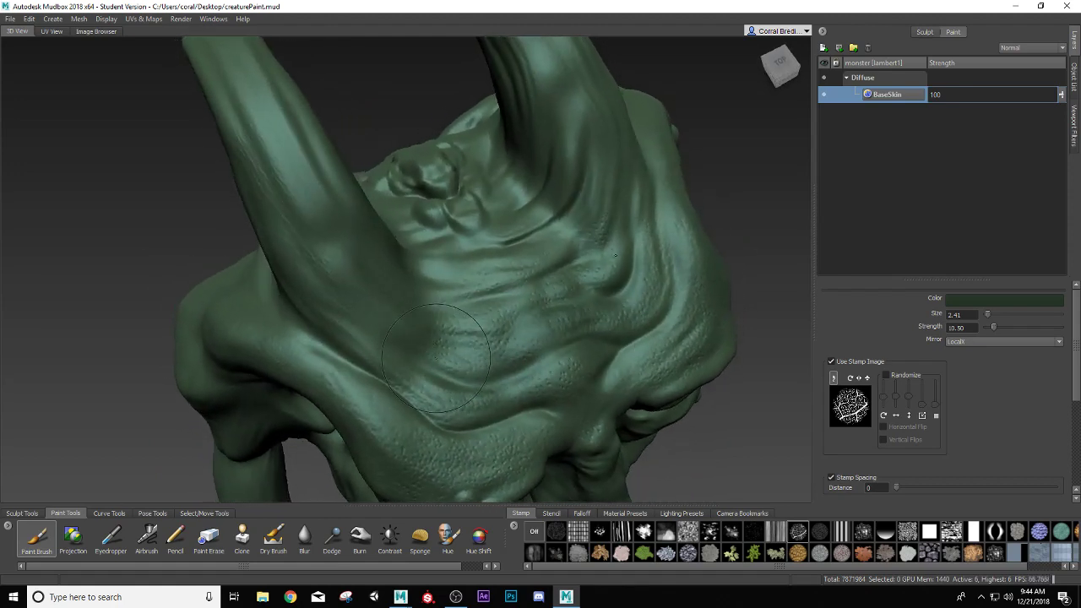
{"action": "mouse_move", "coordinate": [424, 353]}
{"action": "left_mouse_down", "text": "alt"}
{"action": "mouse_move", "coordinate": [446, 376]}
{"action": "mouse_move", "coordinate": [405, 369]}
{"action": "left_mouse_up", "text": "alt"}
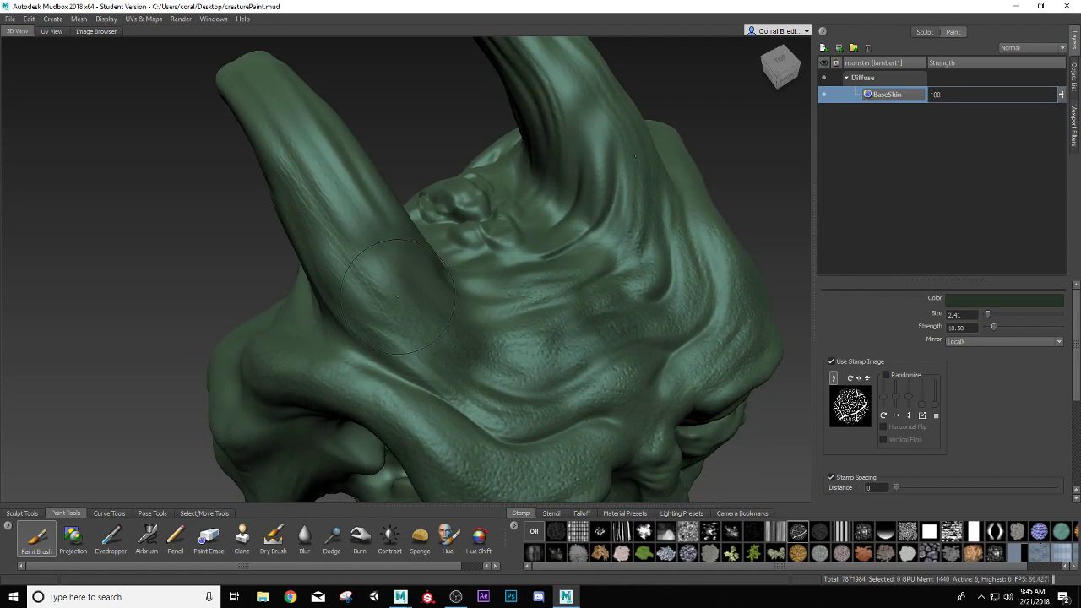
- Enlarge the brush to about 3.56 and shade the horns and the back of the shoulder with dark green
{"action": "mouse_move", "coordinate": [371, 261]}
{"action": "left_mouse_down", "text": "alt"}
{"action": "mouse_move", "coordinate": [407, 264]}
{"action": "mouse_move", "coordinate": [483, 324]}
{"action": "left_mouse_up", "text": "alt"}
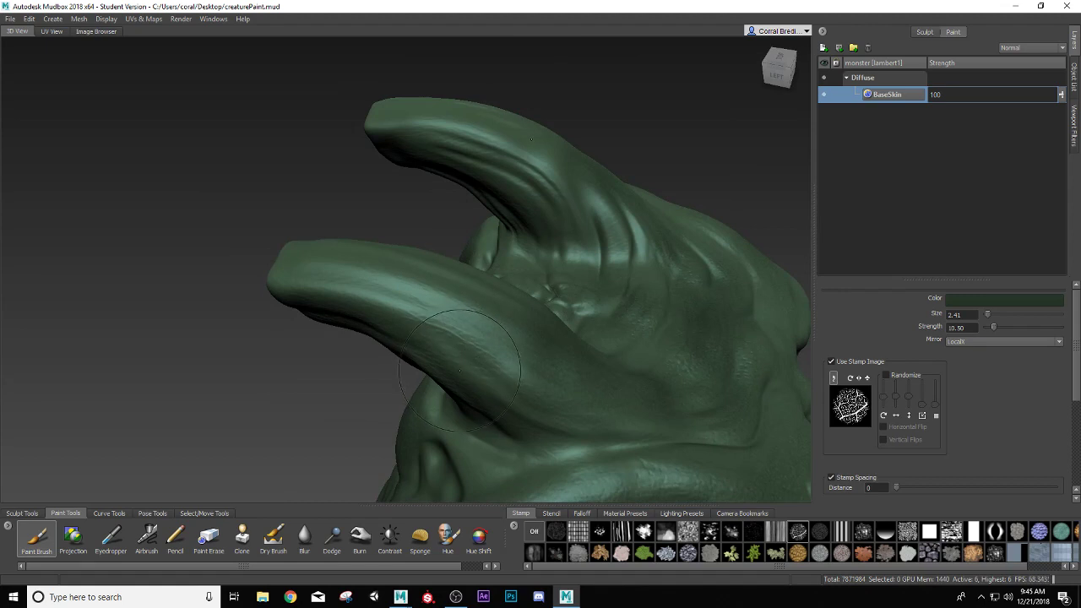
{"action": "key", "text": "b"}
{"action": "mouse_move", "coordinate": [460, 371]}
{"action": "left_mouse_down"}
{"action": "mouse_move", "coordinate": [492, 364]}
{"action": "mouse_move", "coordinate": [521, 324]}
{"action": "left_mouse_up"}
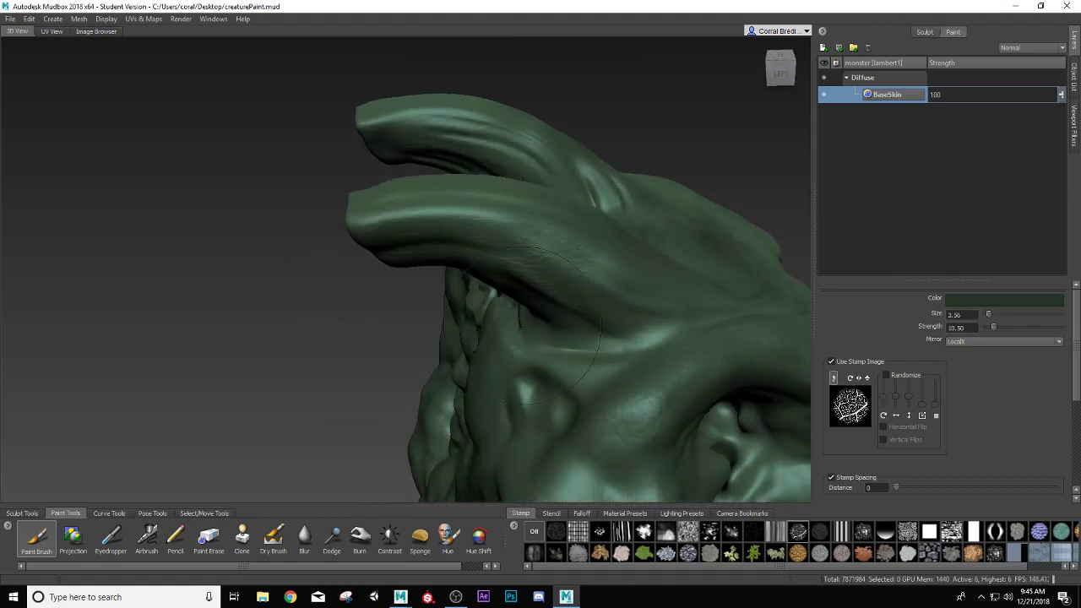
{"action": "left_click_drag", "start_coordinate": [456, 254], "coordinate": [574, 187], "text": "alt"}
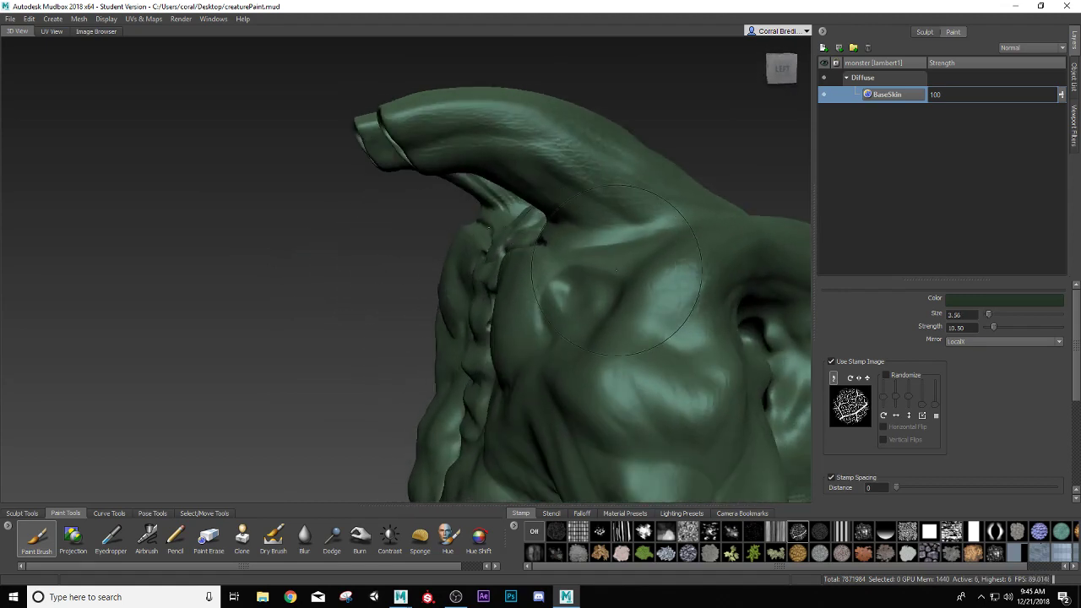
{"action": "left_click_drag", "start_coordinate": [532, 230], "coordinate": [622, 334], "text": "alt"}
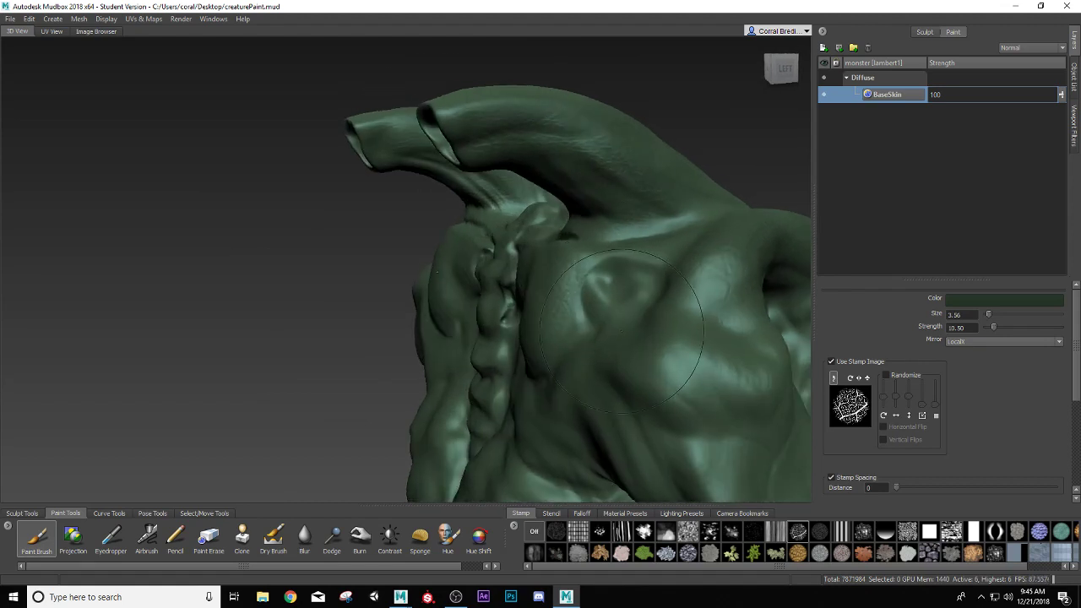
- Shade the forearm, belly folds and hand with dark green, reducing the brush size to about 2.21 for the hand
{"action": "left_click_drag", "start_coordinate": [711, 376], "coordinate": [331, 336], "text": "alt"}
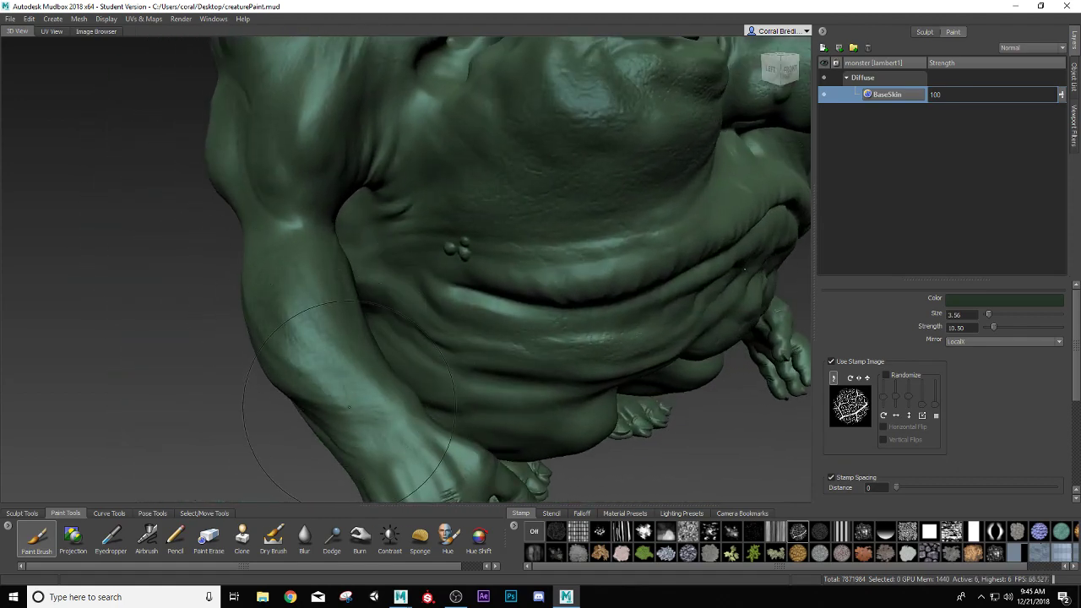
{"action": "mouse_move", "coordinate": [344, 390]}
{"action": "left_mouse_down", "text": "alt"}
{"action": "mouse_move", "coordinate": [571, 395]}
{"action": "mouse_move", "coordinate": [557, 421]}
{"action": "mouse_move", "coordinate": [498, 426]}
{"action": "left_mouse_up", "text": "alt"}
{"action": "key", "text": "m"}
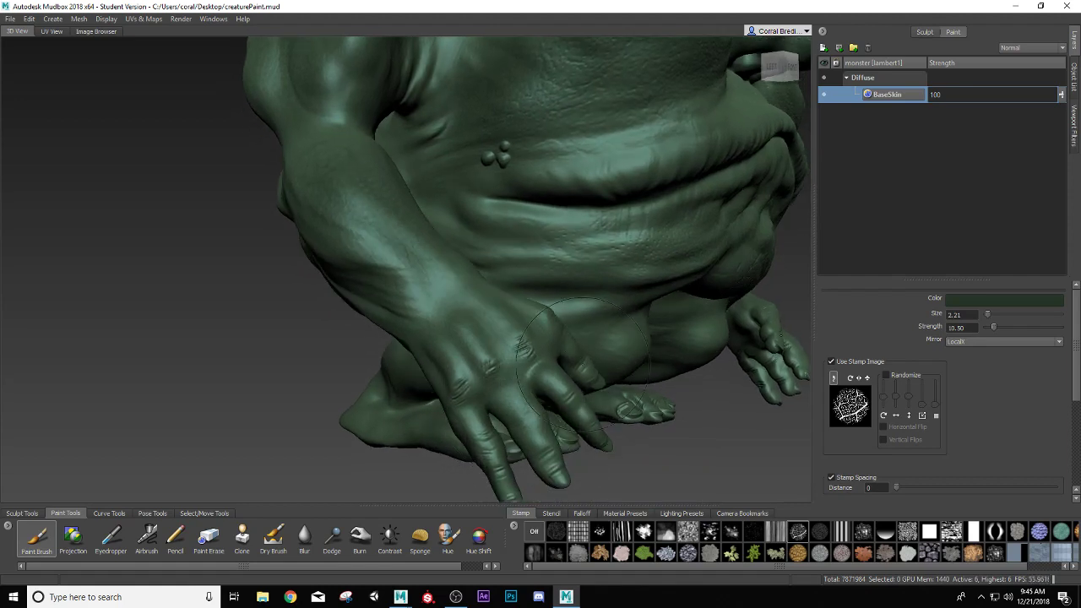
{"action": "left_click_drag", "start_coordinate": [582, 364], "coordinate": [448, 344], "text": "alt"}
- Enlarge the brush to about 3.36 and shade the back, shoulder blade and upper arm with dark green
{"action": "mouse_move", "coordinate": [342, 387]}
{"action": "left_mouse_down", "text": "alt"}
{"action": "mouse_move", "coordinate": [491, 402]}
{"action": "mouse_move", "coordinate": [549, 374]}
{"action": "mouse_move", "coordinate": [657, 353]}
{"action": "left_mouse_up", "text": "alt"}
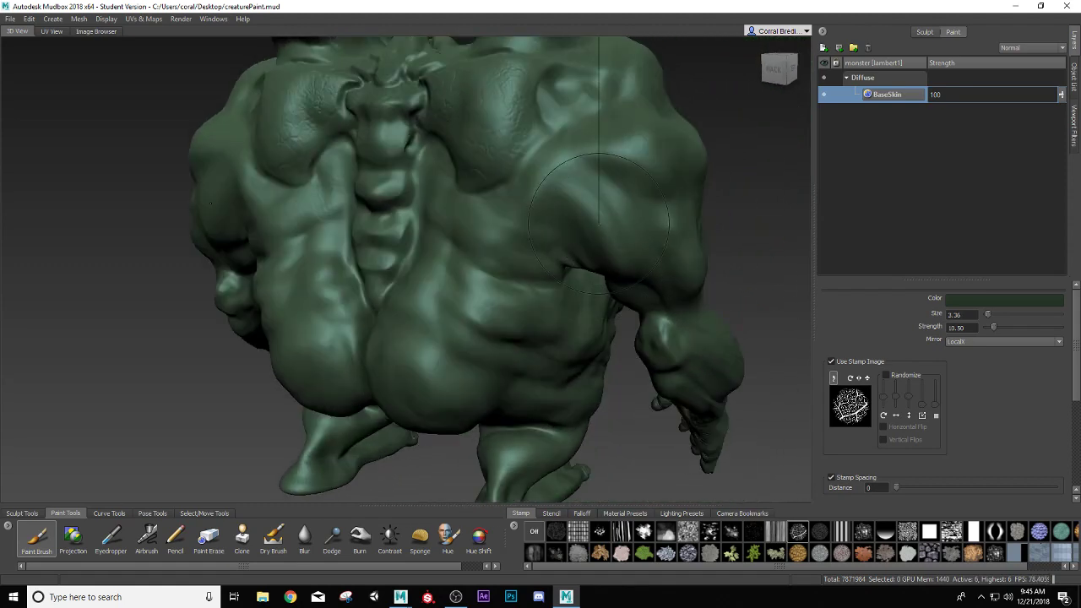
{"action": "left_click_drag", "start_coordinate": [626, 194], "coordinate": [610, 189]}
{"action": "left_click_drag", "start_coordinate": [627, 143], "coordinate": [604, 239], "text": "alt"}
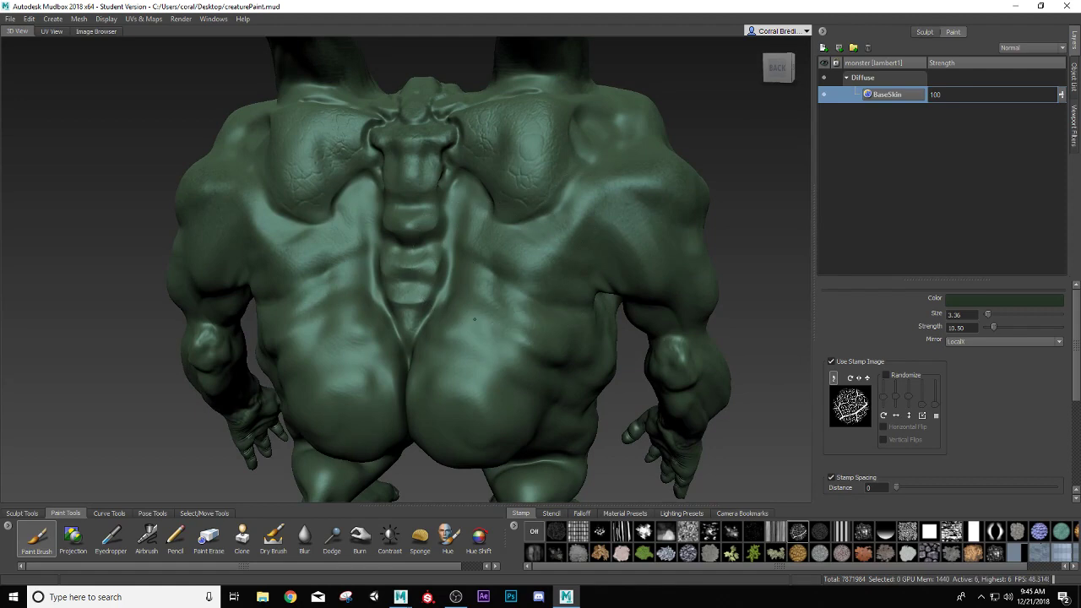
{"action": "left_click_drag", "start_coordinate": [481, 419], "coordinate": [456, 406], "text": "alt"}
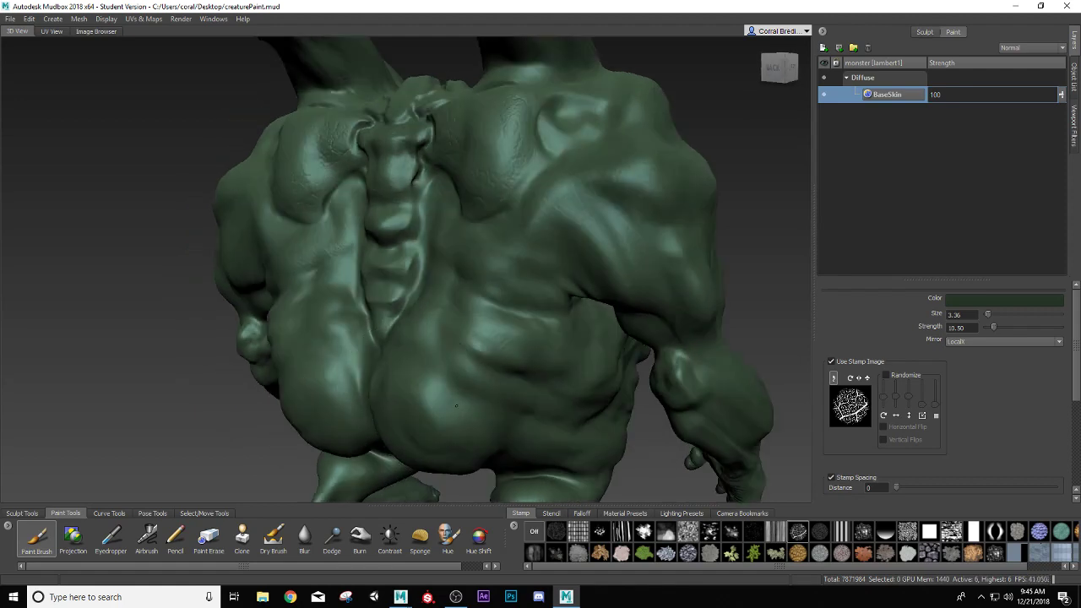
{"action": "left_click_drag", "start_coordinate": [468, 339], "coordinate": [422, 309], "text": "alt"}
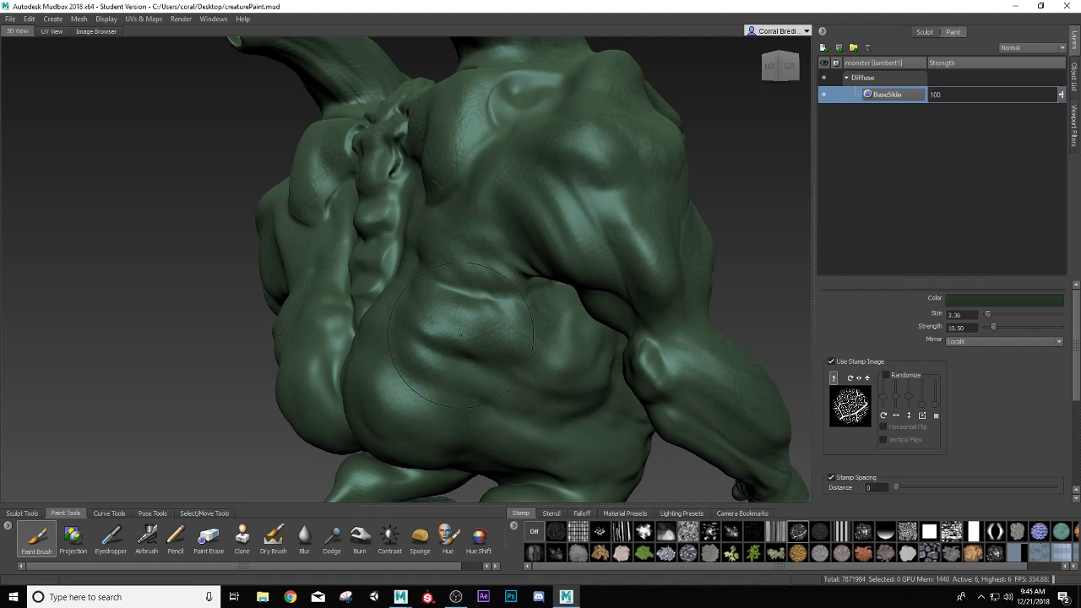
- Shade the flank, thigh and foot with dark green, continuing around to the front of the legs
{"action": "left_click_drag", "start_coordinate": [460, 335], "coordinate": [380, 313], "text": "alt"}
{"action": "left_click_drag", "start_coordinate": [433, 338], "coordinate": [535, 283], "text": "alt"}
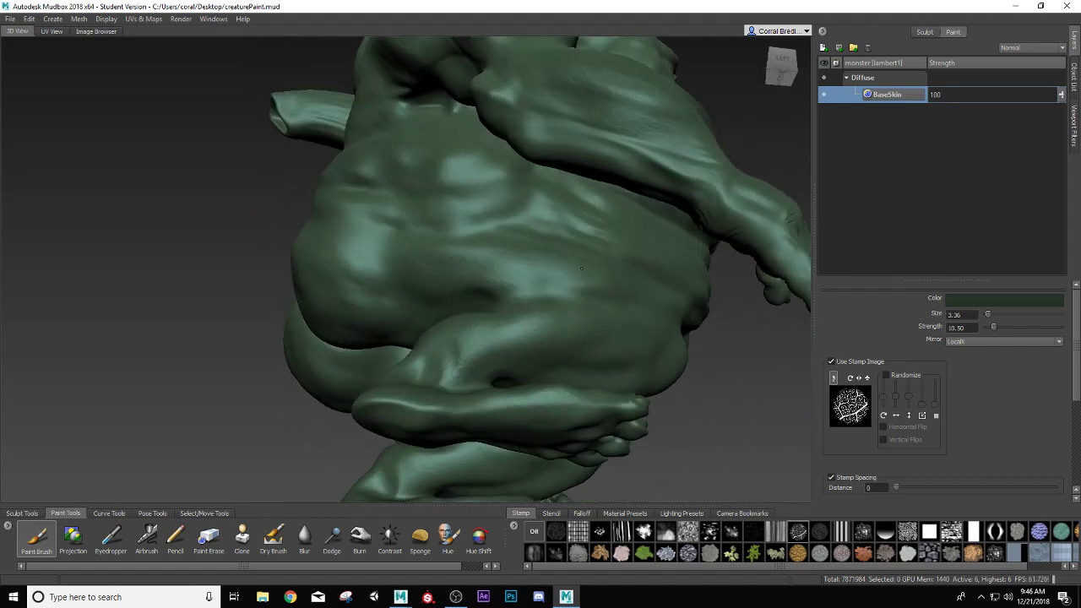
{"action": "left_click_drag", "start_coordinate": [436, 359], "coordinate": [475, 213], "text": "alt"}
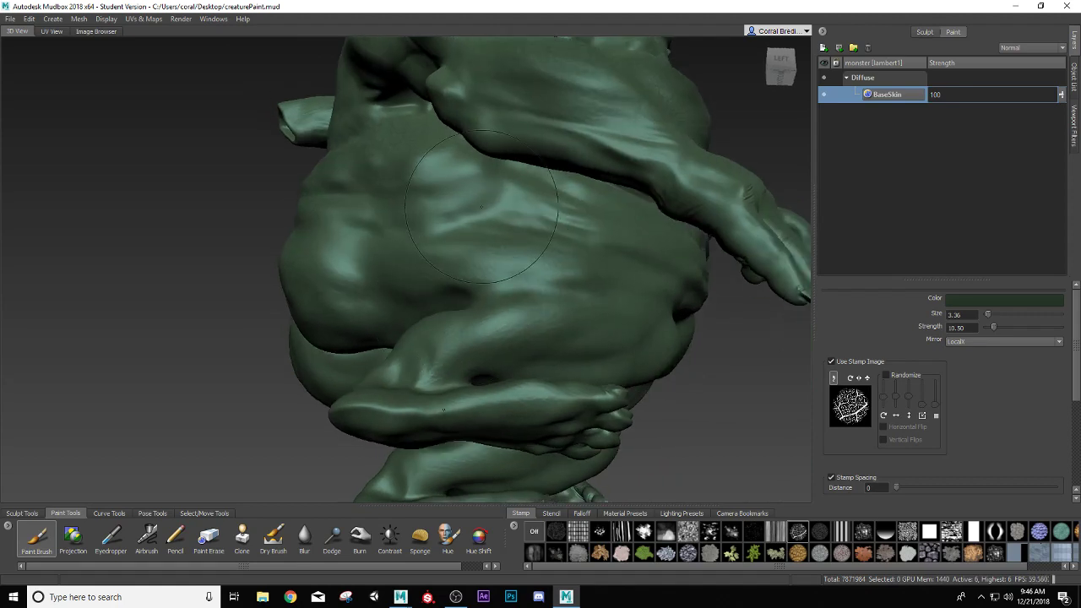
{"action": "left_click_drag", "start_coordinate": [498, 296], "coordinate": [396, 323], "text": "alt"}
{"action": "left_click_drag", "start_coordinate": [355, 374], "coordinate": [506, 335], "text": "alt"}
{"action": "left_click_drag", "start_coordinate": [394, 344], "coordinate": [333, 270], "text": "alt"}
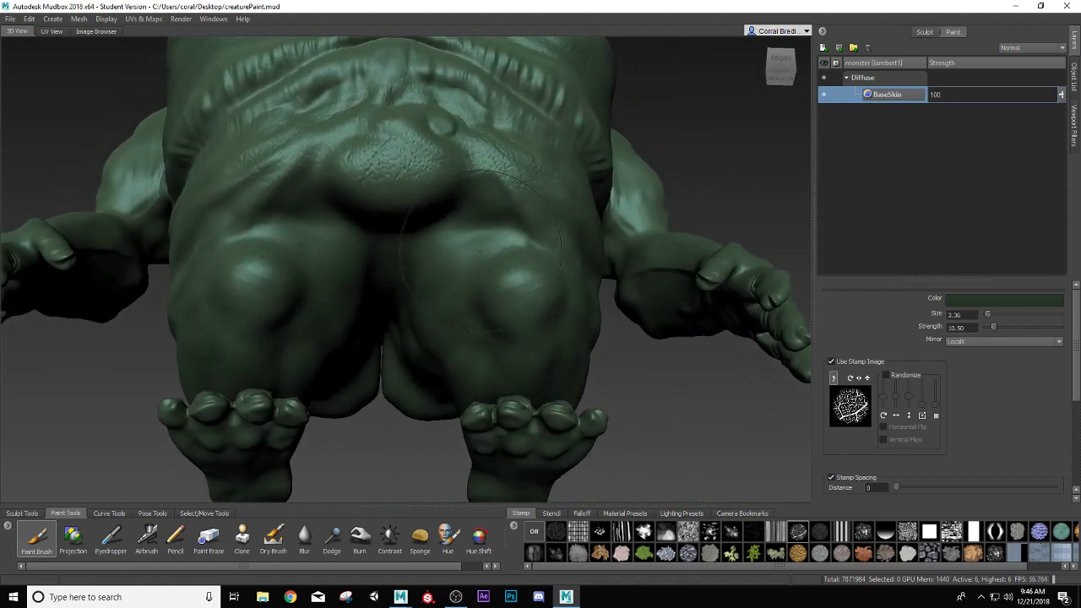
- Shade the knees, chin and skin folds below the mouth with dark green
{"action": "left_click_drag", "start_coordinate": [475, 361], "coordinate": [319, 298], "text": "alt"}
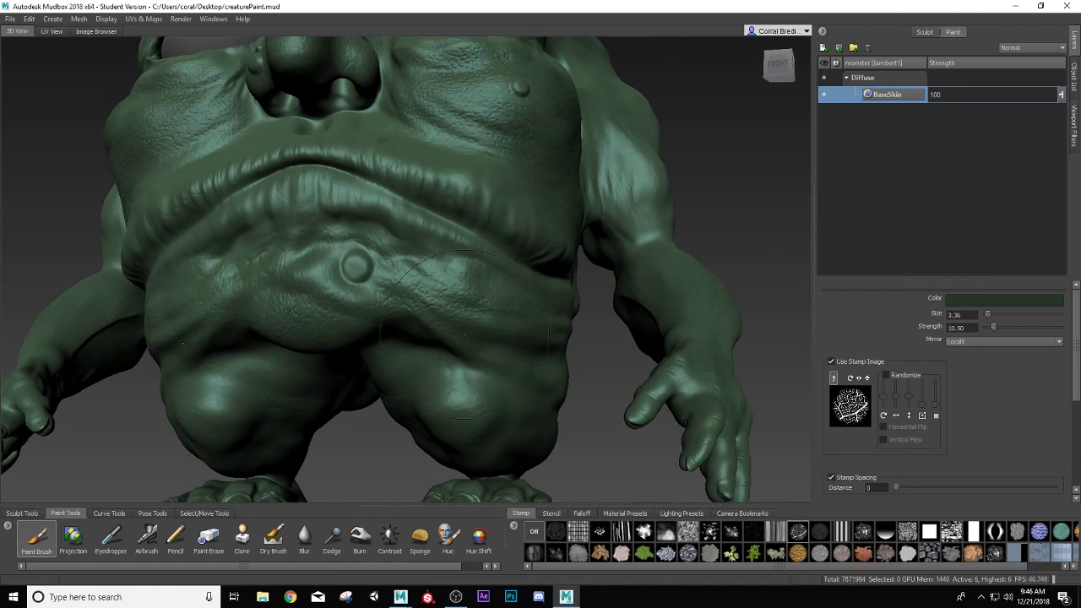
{"action": "left_click_drag", "start_coordinate": [326, 340], "coordinate": [486, 340], "text": "alt"}
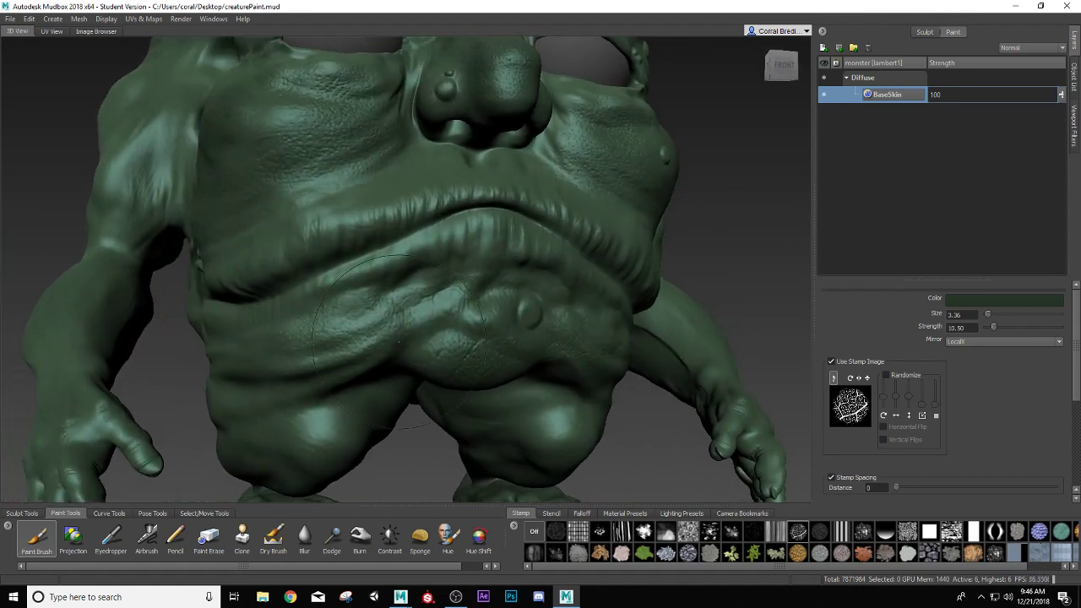
{"action": "left_click_drag", "start_coordinate": [398, 342], "coordinate": [363, 300], "text": "alt"}
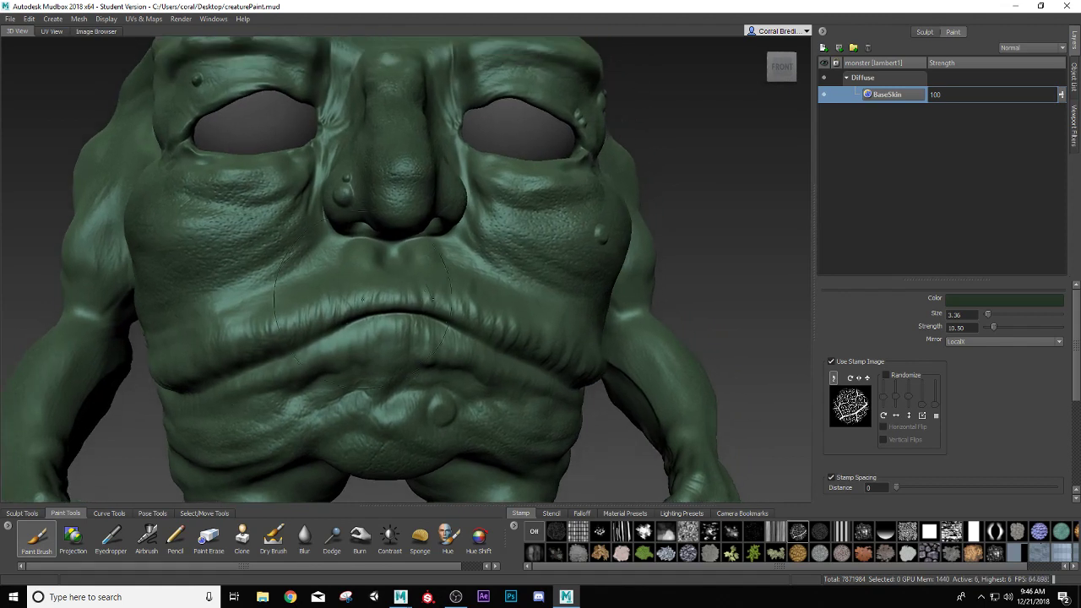
- Reduce the brush to about 1.94 and shade around the mouth, lip corner and cheek with dark green
{"action": "key", "text": "b"}
{"action": "left_click_drag", "start_coordinate": [473, 263], "coordinate": [432, 278]}
{"action": "left_click_drag", "start_coordinate": [144, 342], "coordinate": [327, 245], "text": "alt"}
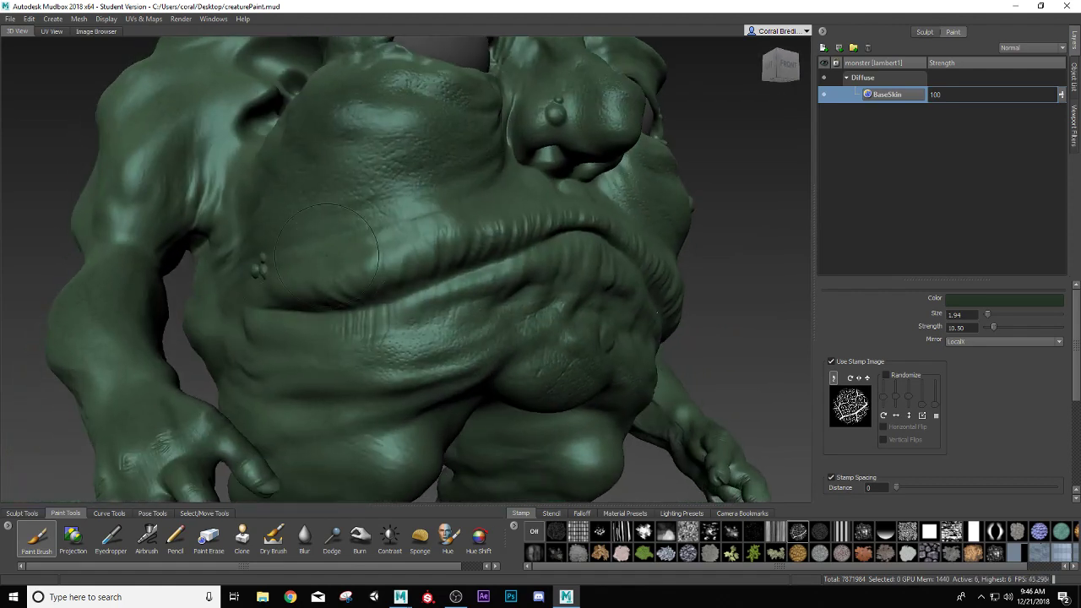
{"action": "left_click_drag", "start_coordinate": [266, 353], "coordinate": [287, 357], "text": "alt"}
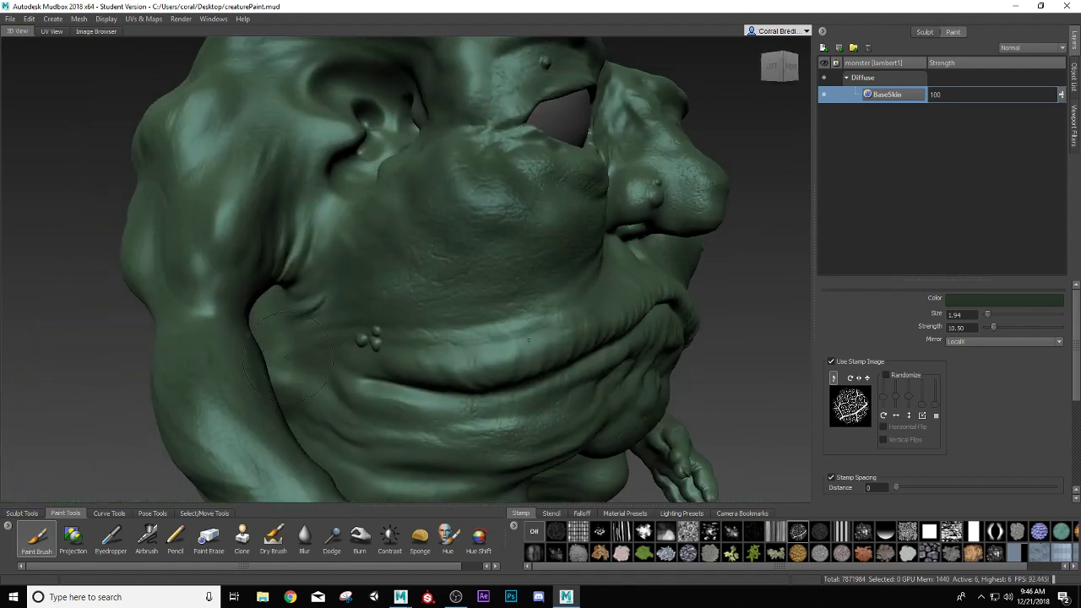
- Shade the flank behind the arm and the lower back with dark green at the same brush size
{"action": "left_click_drag", "start_coordinate": [270, 311], "coordinate": [574, 302], "text": "alt"}
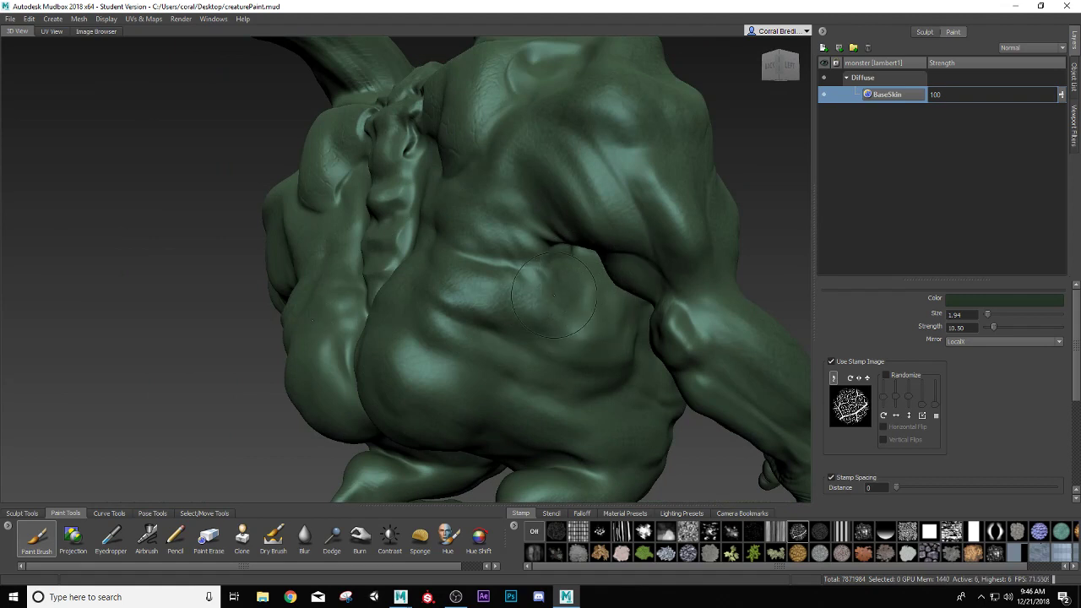
{"action": "left_click_drag", "start_coordinate": [581, 275], "coordinate": [568, 330], "text": "alt"}
{"action": "left_click_drag", "start_coordinate": [497, 368], "coordinate": [397, 412], "text": "alt"}
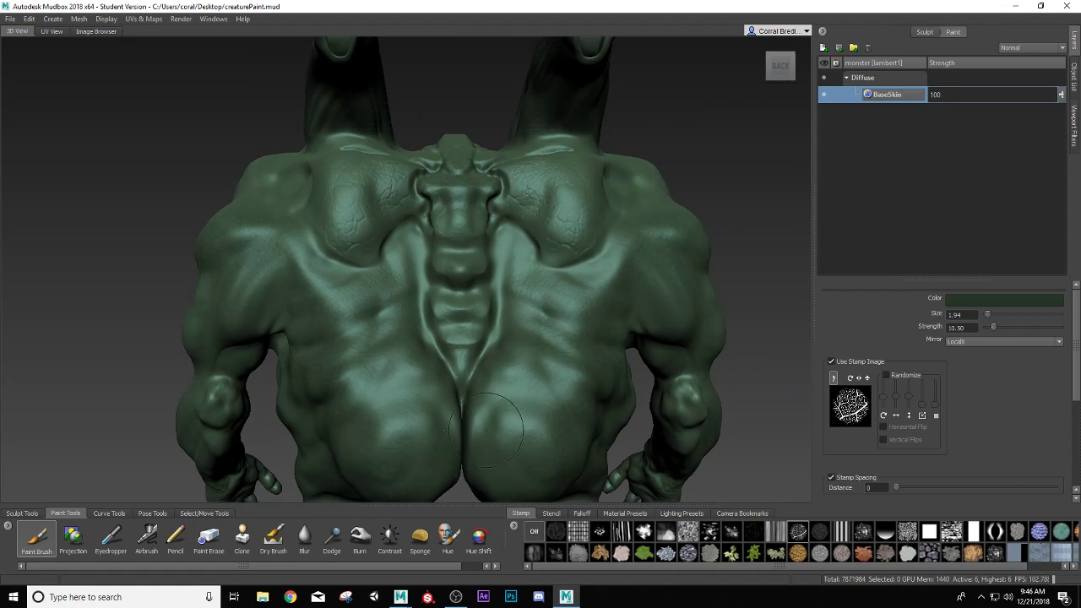
- Enlarge the brush to about 2.67 and shade the lower back, elbow and upper arm with dark green
{"action": "key", "text": "b"}
{"action": "left_click_drag", "start_coordinate": [495, 457], "coordinate": [832, 467]}
{"action": "left_click_drag", "start_coordinate": [173, 401], "coordinate": [361, 262], "text": "alt"}
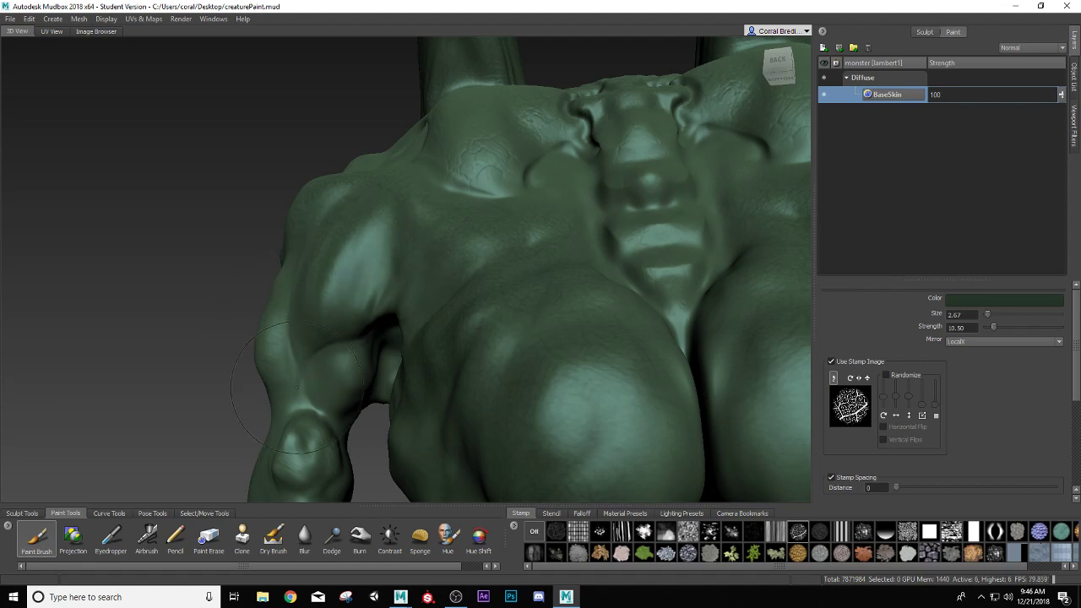
{"action": "left_click_drag", "start_coordinate": [336, 388], "coordinate": [328, 373], "text": "alt"}
{"action": "mouse_move", "coordinate": [295, 333]}
{"action": "left_mouse_down", "text": "alt"}
{"action": "mouse_move", "coordinate": [287, 342]}
{"action": "mouse_move", "coordinate": [367, 276]}
{"action": "left_mouse_up", "text": "alt"}
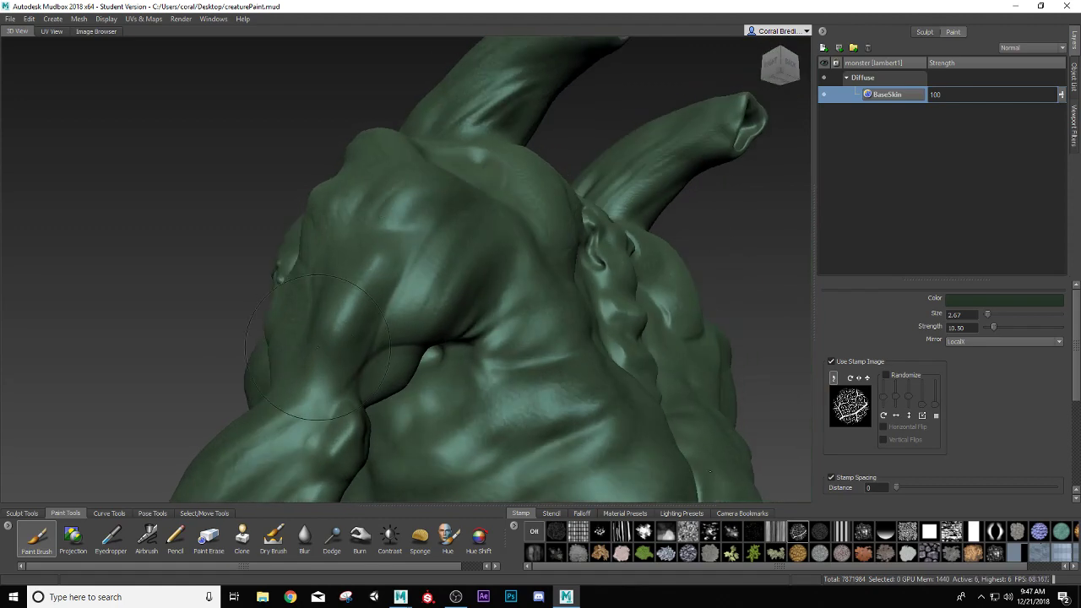
{"action": "mouse_move", "coordinate": [278, 447]}
{"action": "left_mouse_down", "text": "alt"}
{"action": "mouse_move", "coordinate": [179, 452]}
{"action": "mouse_move", "coordinate": [477, 414]}
{"action": "mouse_move", "coordinate": [479, 452]}
{"action": "left_mouse_up", "text": "alt"}
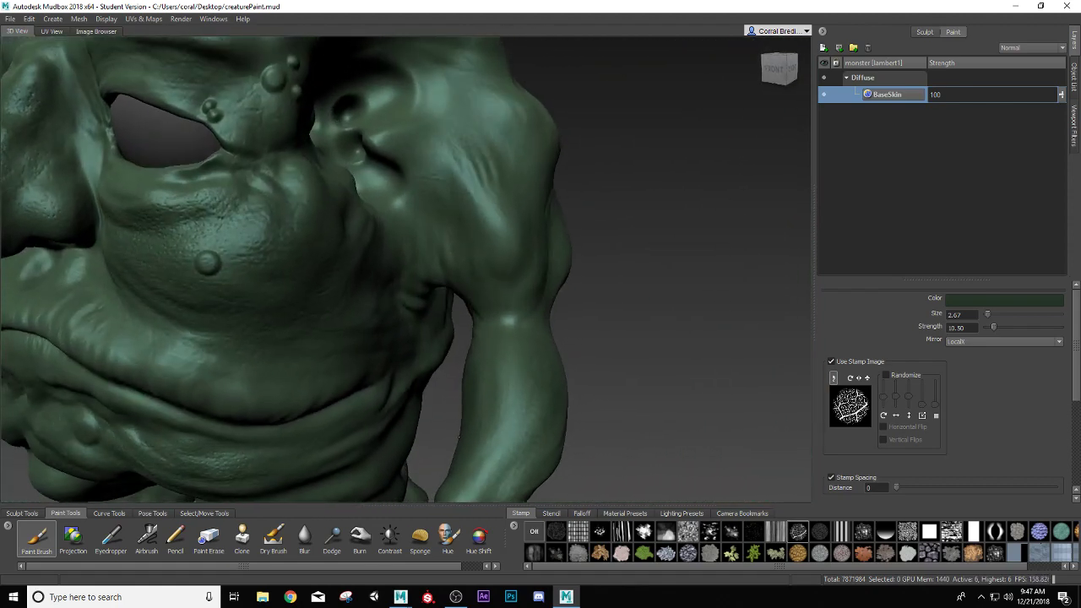
- Shade the cheek beside the ear, then reduce the brush to about 1.68 for dark green shading on the face
{"action": "middle_click_drag", "start_coordinate": [372, 255], "coordinate": [530, 354], "text": "alt"}
{"action": "right_click_drag", "start_coordinate": [530, 355], "coordinate": [545, 287], "text": "alt"}
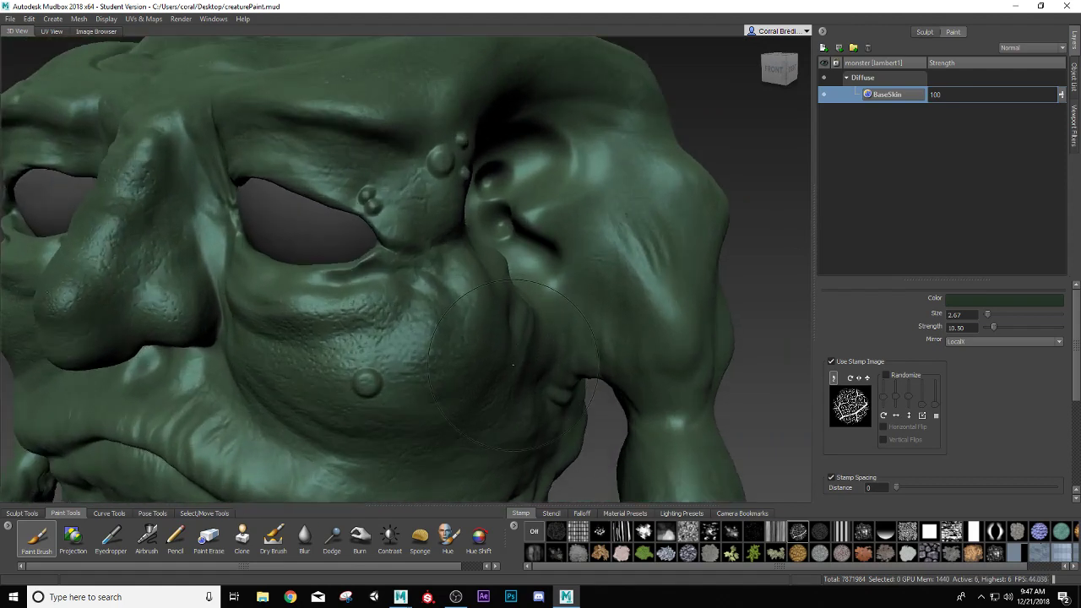
{"action": "left_click_drag", "start_coordinate": [193, 276], "coordinate": [169, 276]}
{"action": "scroll", "coordinate": [311, 332], "scroll_direction": "down", "scroll_amount": 2}
{"action": "left_click_drag", "start_coordinate": [304, 332], "coordinate": [435, 348], "text": "alt"}
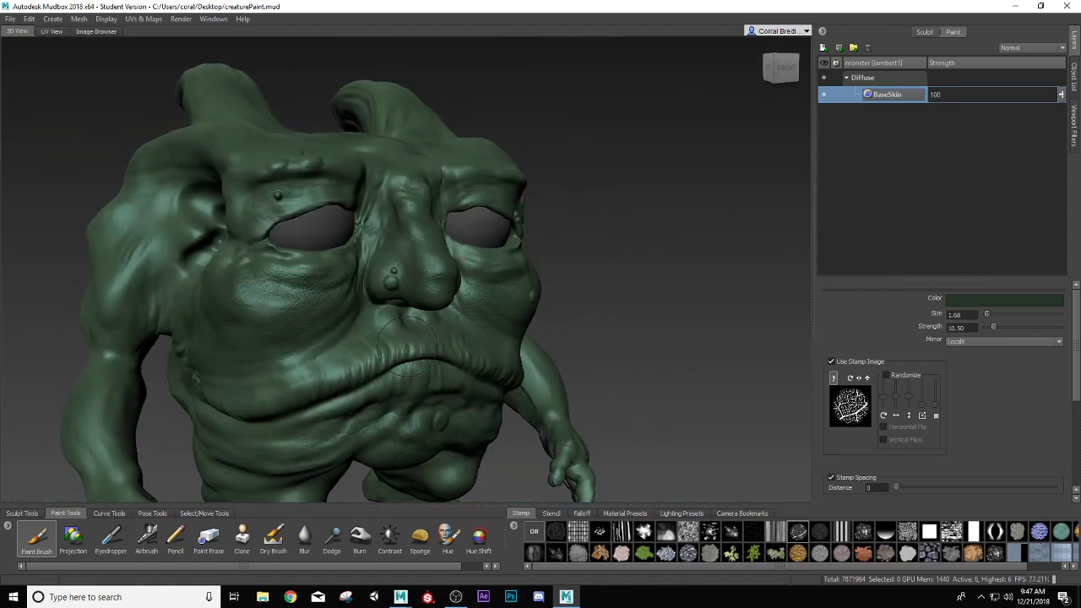
{"action": "scroll", "coordinate": [390, 346], "scroll_direction": "up", "scroll_amount": 2}
{"action": "mouse_move", "coordinate": [314, 356]}
{"action": "left_mouse_down", "text": "alt"}
{"action": "mouse_move", "coordinate": [360, 325]}
{"action": "mouse_move", "coordinate": [407, 340]}
{"action": "mouse_move", "coordinate": [340, 339]}
{"action": "mouse_move", "coordinate": [388, 342]}
{"action": "mouse_move", "coordinate": [377, 325]}
{"action": "mouse_move", "coordinate": [323, 345]}
{"action": "left_mouse_up", "text": "alt"}
{"action": "scroll", "coordinate": [422, 320], "scroll_direction": "down", "scroll_amount": 3}
{"action": "scroll", "coordinate": [368, 357], "scroll_direction": "up", "scroll_amount": 3}
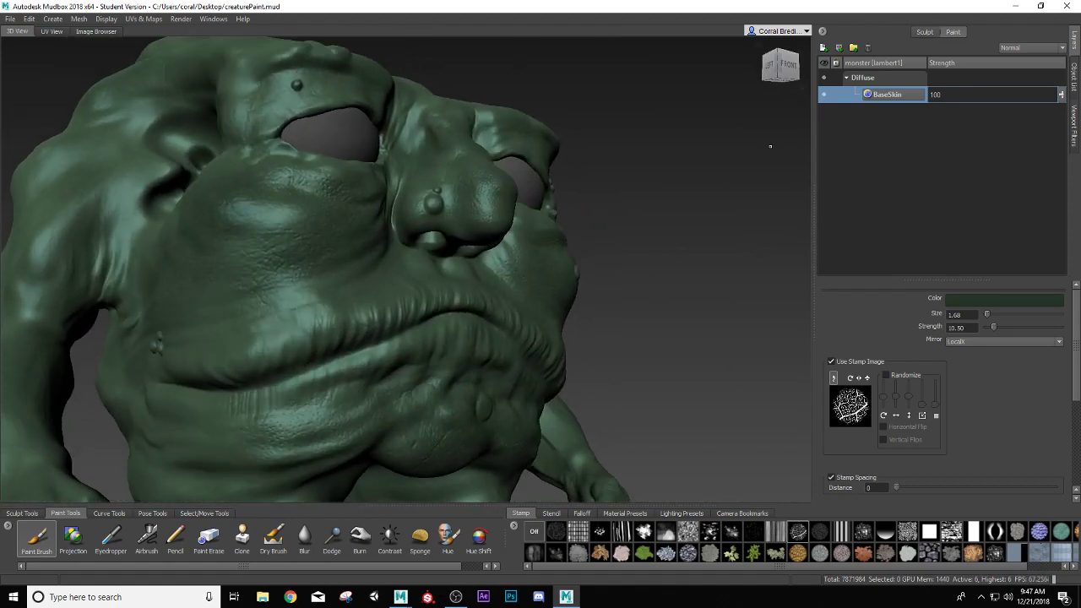
- Change the paint brush colour from dark green to a lighter, muted green
{"action": "left_click", "coordinate": [1004, 299]}
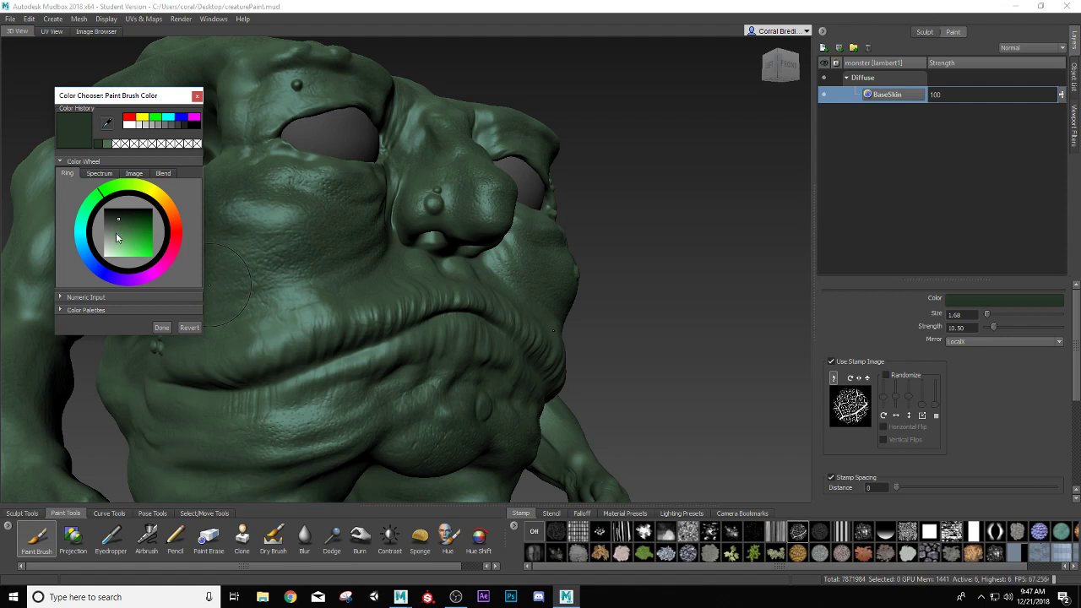
{"action": "left_click", "coordinate": [116, 233]}
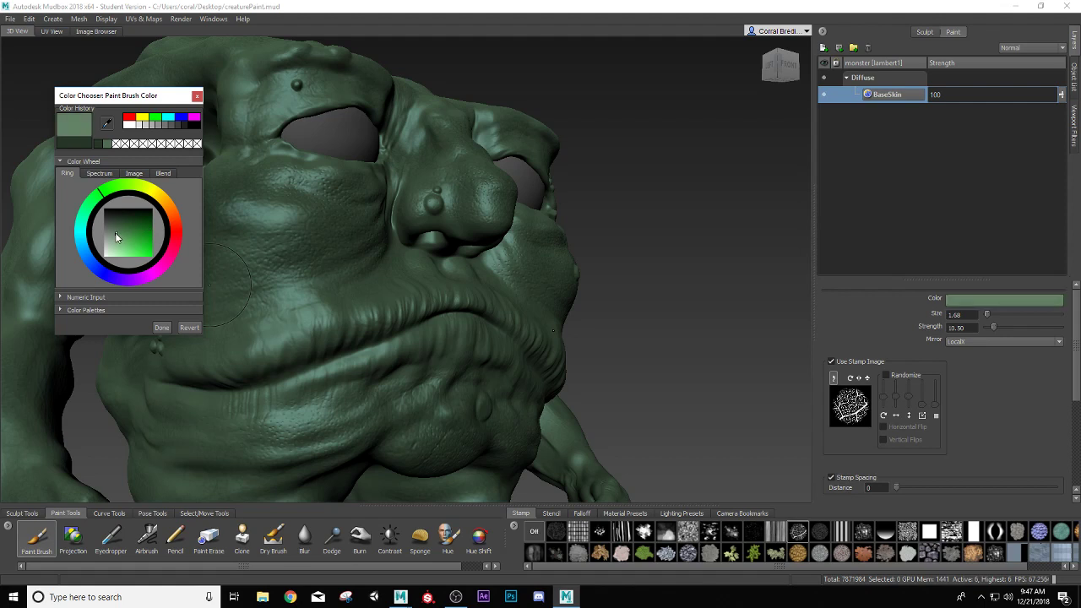
{"action": "left_click", "coordinate": [156, 329]}
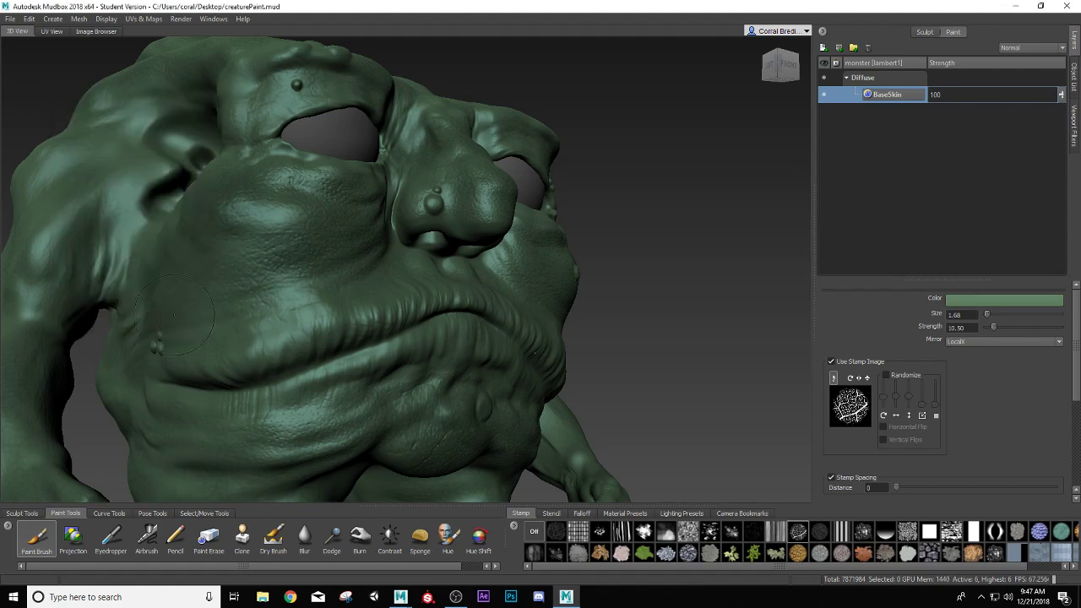
- Enlarge the brush to about 2.14 and paint lighter green over the cheek, brow, nose and forehead
{"action": "mouse_move", "coordinate": [230, 218]}
{"action": "left_mouse_down", "text": "alt"}
{"action": "mouse_move", "coordinate": [236, 274]}
{"action": "mouse_move", "coordinate": [294, 306]}
{"action": "mouse_move", "coordinate": [329, 304]}
{"action": "left_mouse_up", "text": "alt"}
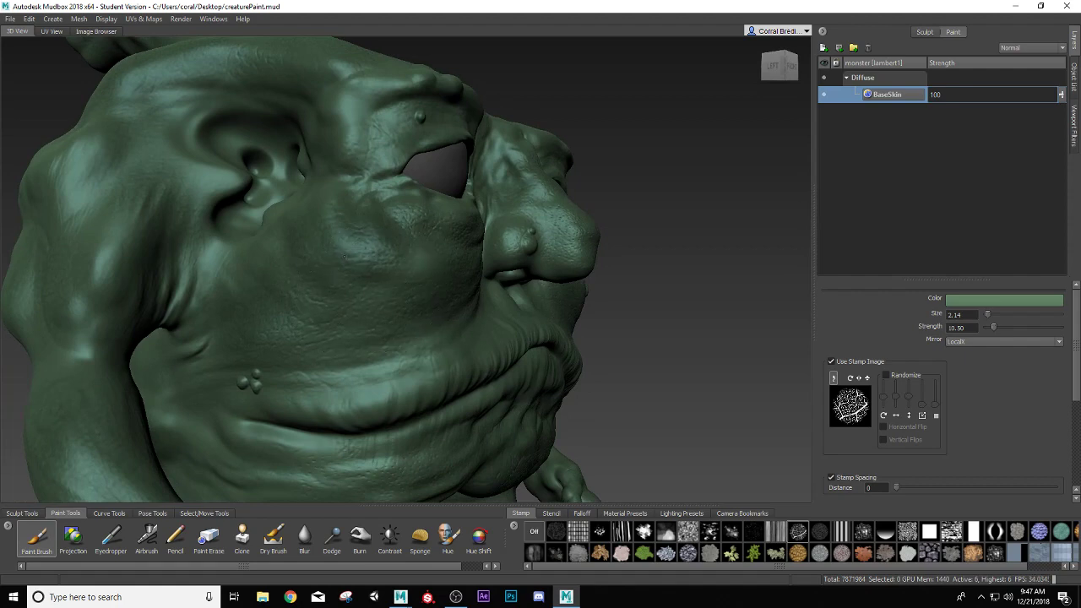
{"action": "left_click_drag", "start_coordinate": [341, 304], "coordinate": [397, 262], "text": "alt"}
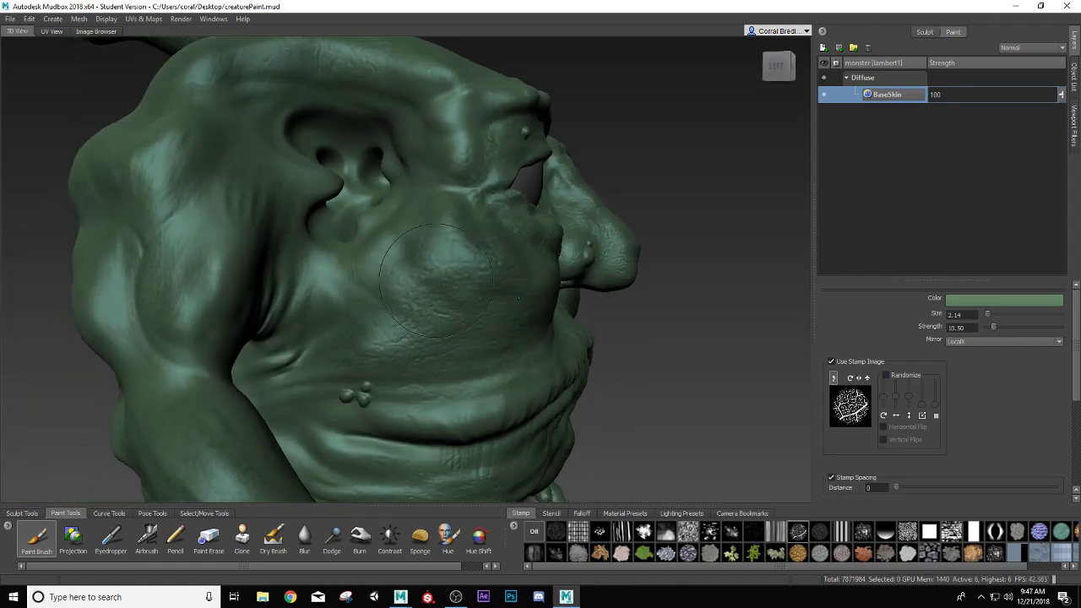
{"action": "left_click_drag", "start_coordinate": [460, 323], "coordinate": [434, 371], "text": "alt"}
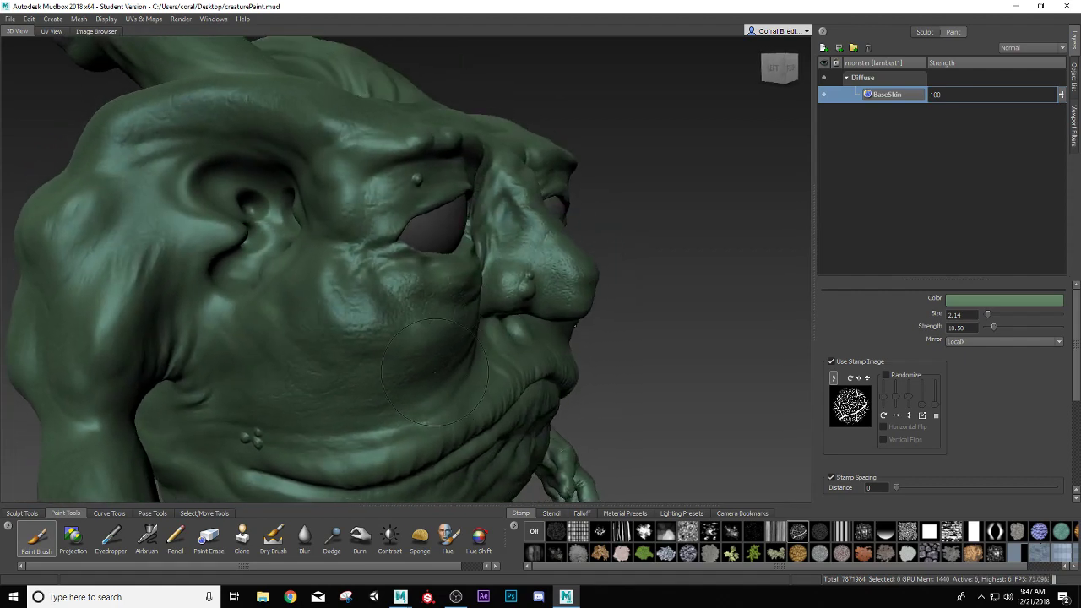
{"action": "mouse_move", "coordinate": [440, 313]}
{"action": "left_mouse_down", "text": "alt"}
{"action": "mouse_move", "coordinate": [488, 300]}
{"action": "mouse_move", "coordinate": [418, 287]}
{"action": "left_mouse_up", "text": "alt"}
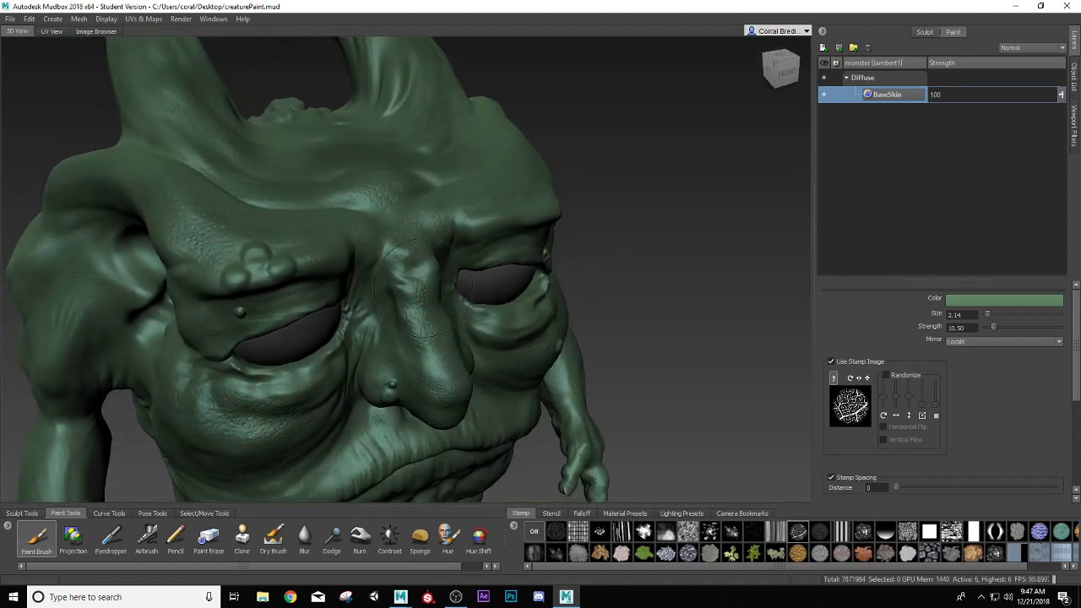
{"action": "left_click_drag", "start_coordinate": [453, 320], "coordinate": [398, 346], "text": "alt"}
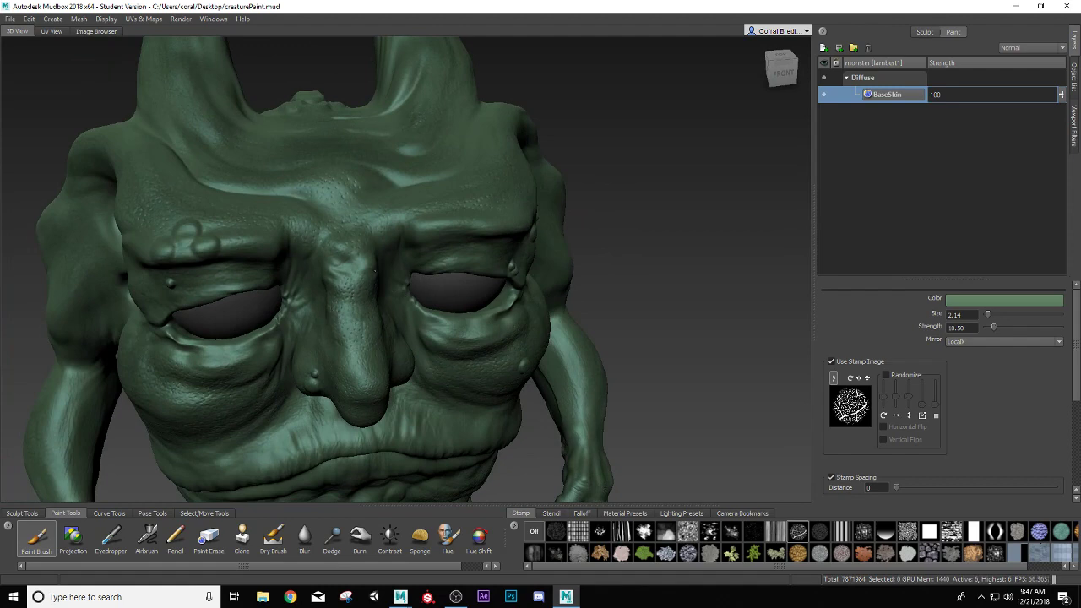
{"action": "left_click_drag", "start_coordinate": [374, 271], "coordinate": [350, 286], "text": "alt"}
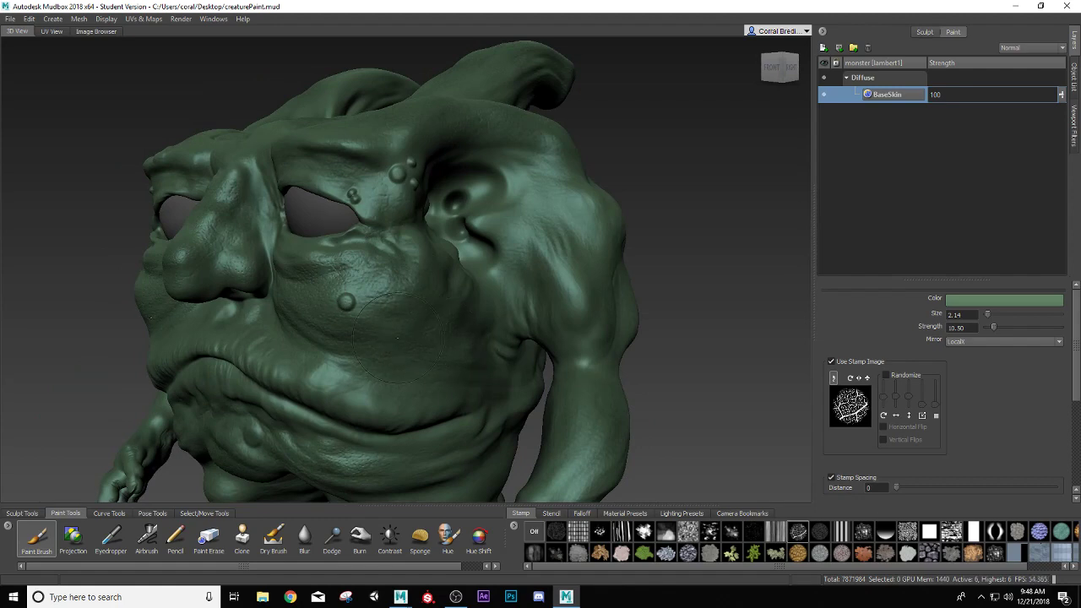
- Paint lighter green over the opposite cheek, side of the face and mouth, and the belly folds
{"action": "left_click_drag", "start_coordinate": [397, 337], "coordinate": [363, 312], "text": "alt"}
{"action": "left_click_drag", "start_coordinate": [431, 338], "coordinate": [355, 292], "text": "alt"}
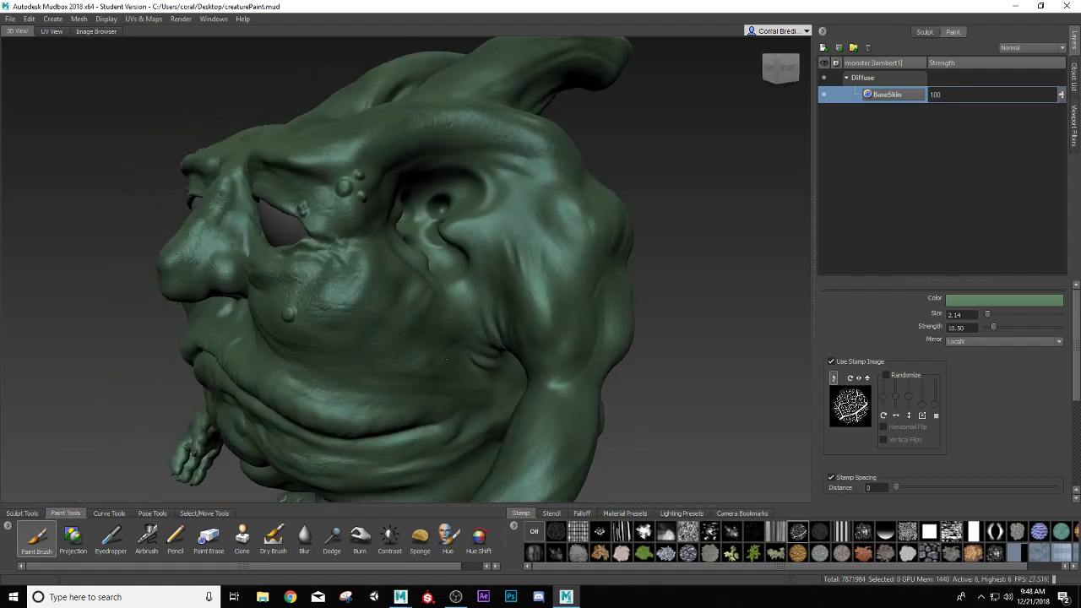
{"action": "left_click_drag", "start_coordinate": [399, 353], "coordinate": [327, 367], "text": "alt"}
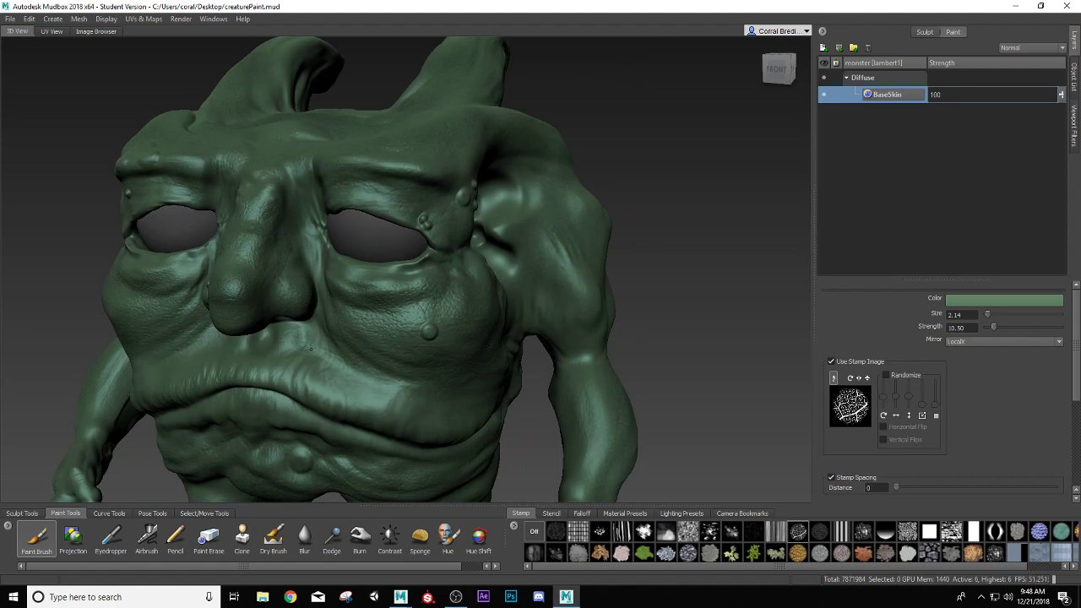
{"action": "left_click_drag", "start_coordinate": [371, 395], "coordinate": [447, 323], "text": "alt"}
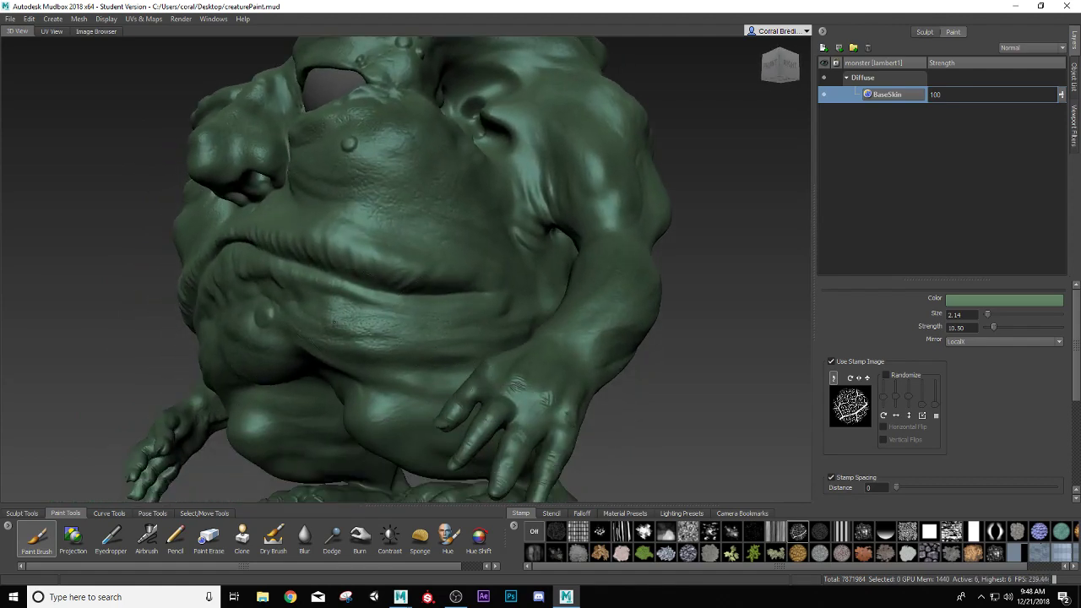
- Paint lighter green over the side of the head, the shoulder and upper arm, and the horns
{"action": "left_click_drag", "start_coordinate": [332, 322], "coordinate": [295, 372], "text": "alt"}
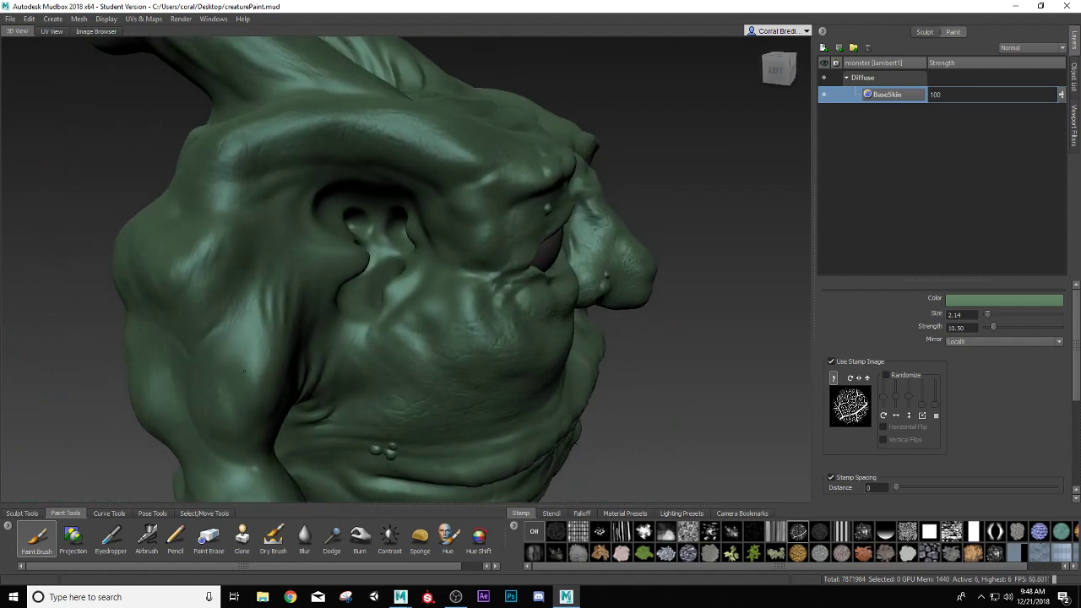
{"action": "left_click_drag", "start_coordinate": [237, 347], "coordinate": [347, 381], "text": "alt"}
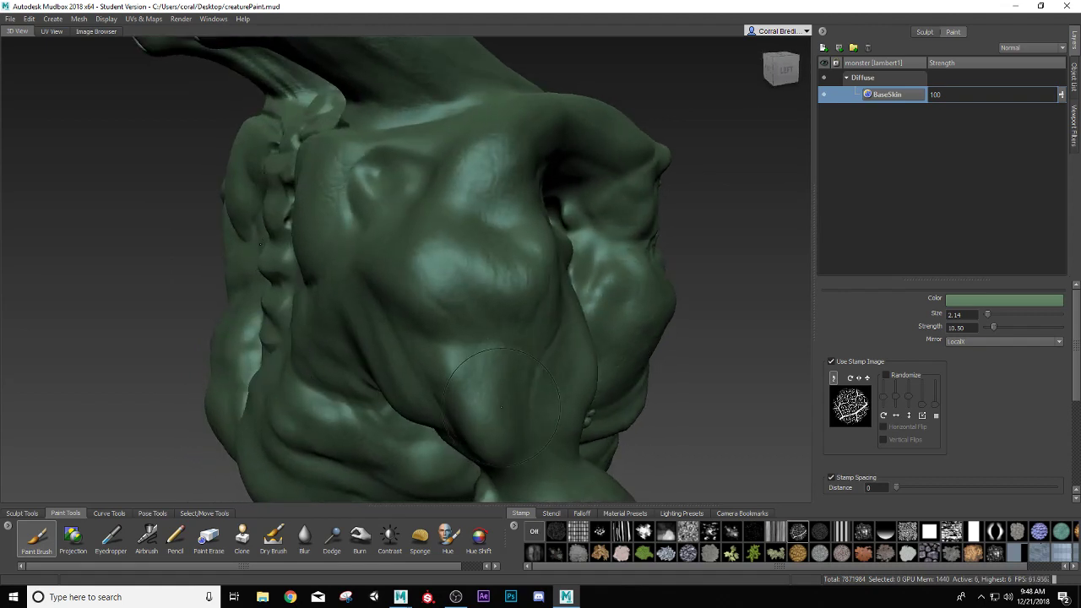
{"action": "mouse_move", "coordinate": [452, 390]}
{"action": "left_mouse_down", "text": "alt"}
{"action": "mouse_move", "coordinate": [546, 363]}
{"action": "mouse_move", "coordinate": [554, 333]}
{"action": "left_mouse_up", "text": "alt"}
{"action": "mouse_move", "coordinate": [561, 296]}
{"action": "left_mouse_down", "text": "alt"}
{"action": "mouse_move", "coordinate": [523, 281]}
{"action": "mouse_move", "coordinate": [472, 334]}
{"action": "mouse_move", "coordinate": [392, 374]}
{"action": "left_mouse_up", "text": "alt"}
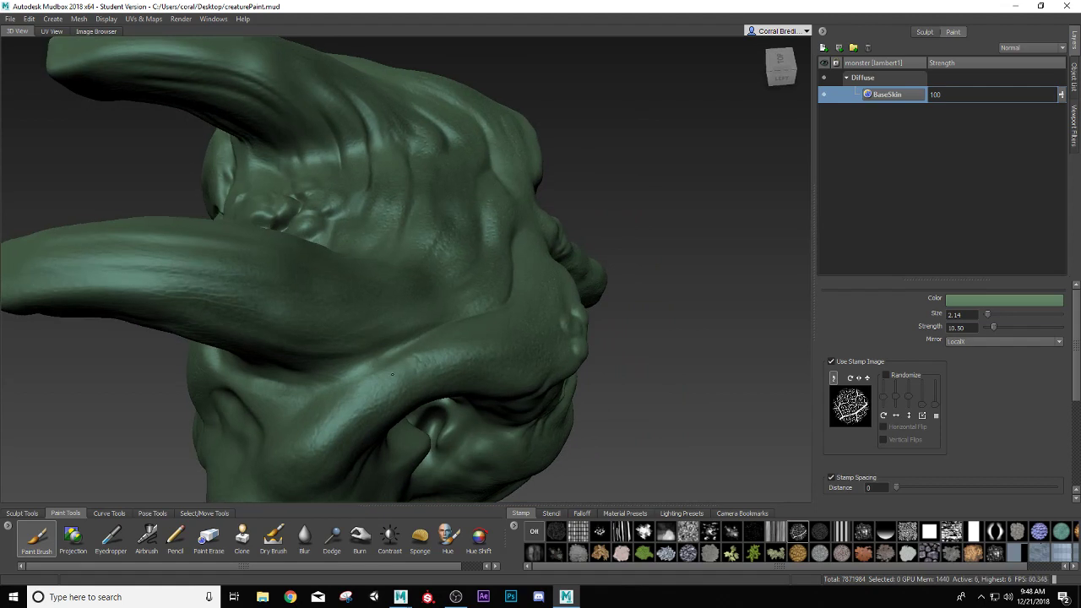
- Enlarge the brush to 4.10 and paint lighter green over the top of the head and the face on the BaseSkin layer
{"action": "left_click_drag", "start_coordinate": [478, 341], "coordinate": [383, 359], "text": "alt"}
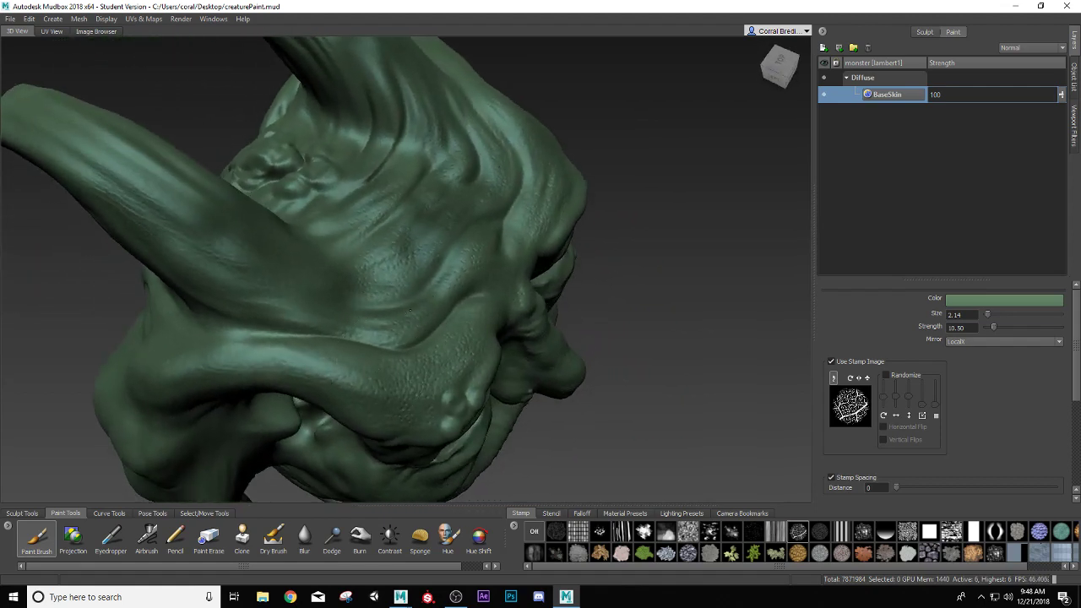
{"action": "left_click_drag", "start_coordinate": [468, 261], "coordinate": [473, 298], "text": "alt"}
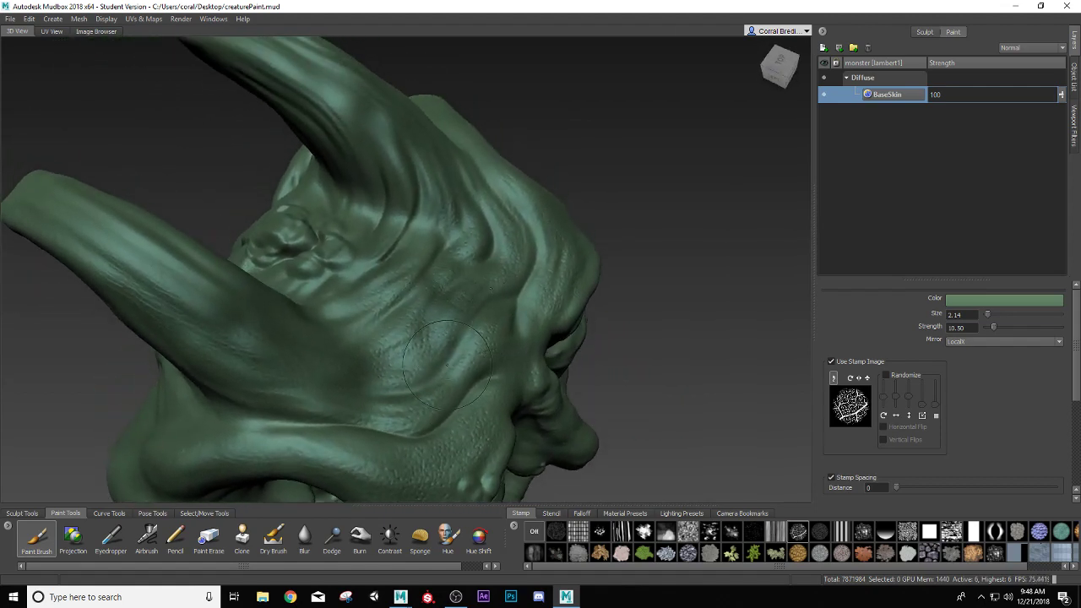
{"action": "mouse_move", "coordinate": [420, 381]}
{"action": "left_mouse_down", "text": "alt"}
{"action": "mouse_move", "coordinate": [414, 350]}
{"action": "mouse_move", "coordinate": [499, 300]}
{"action": "mouse_move", "coordinate": [528, 374]}
{"action": "mouse_move", "coordinate": [620, 369]}
{"action": "mouse_move", "coordinate": [731, 330]}
{"action": "mouse_move", "coordinate": [551, 295]}
{"action": "mouse_move", "coordinate": [513, 318]}
{"action": "mouse_move", "coordinate": [519, 354]}
{"action": "mouse_move", "coordinate": [603, 387]}
{"action": "left_mouse_up", "text": "alt"}
{"action": "left_click_drag", "start_coordinate": [433, 279], "coordinate": [337, 237], "text": "alt"}
{"action": "left_click", "coordinate": [336, 237]}
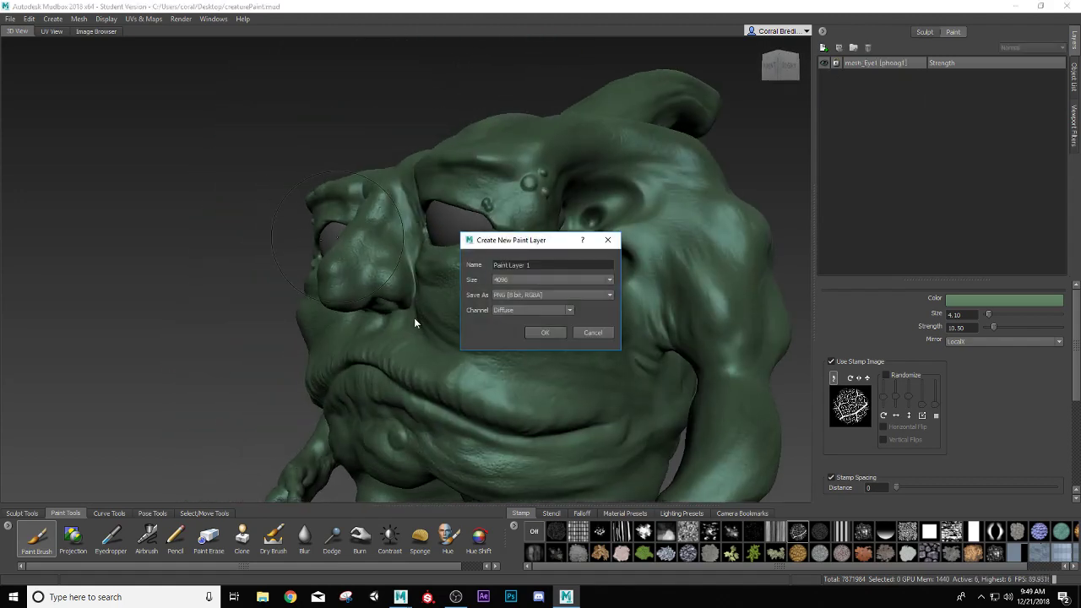
{"action": "left_click", "coordinate": [594, 332]}
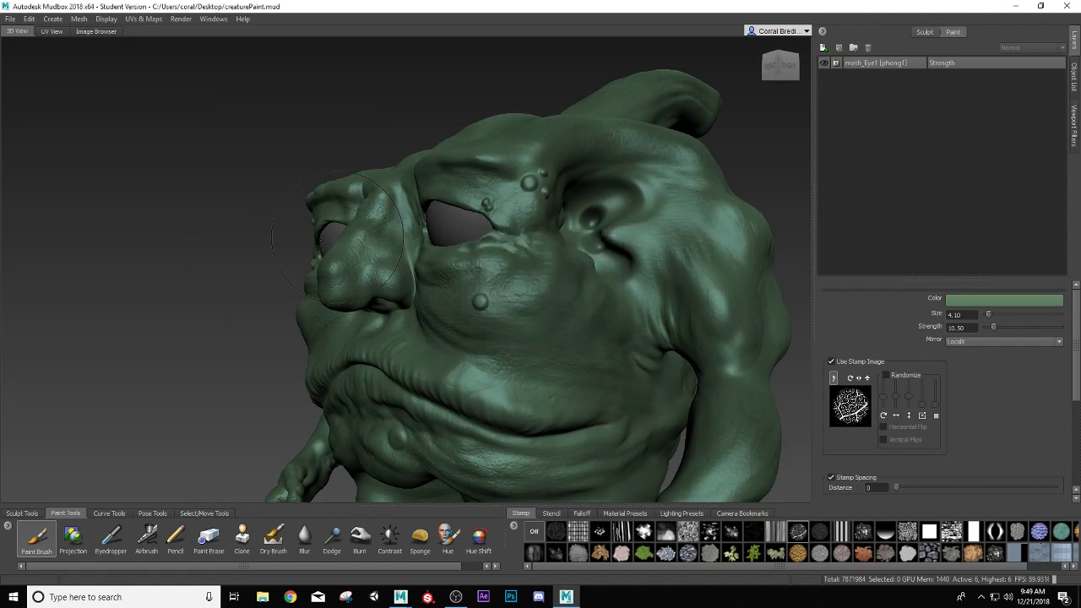
{"action": "left_click", "coordinate": [381, 281]}
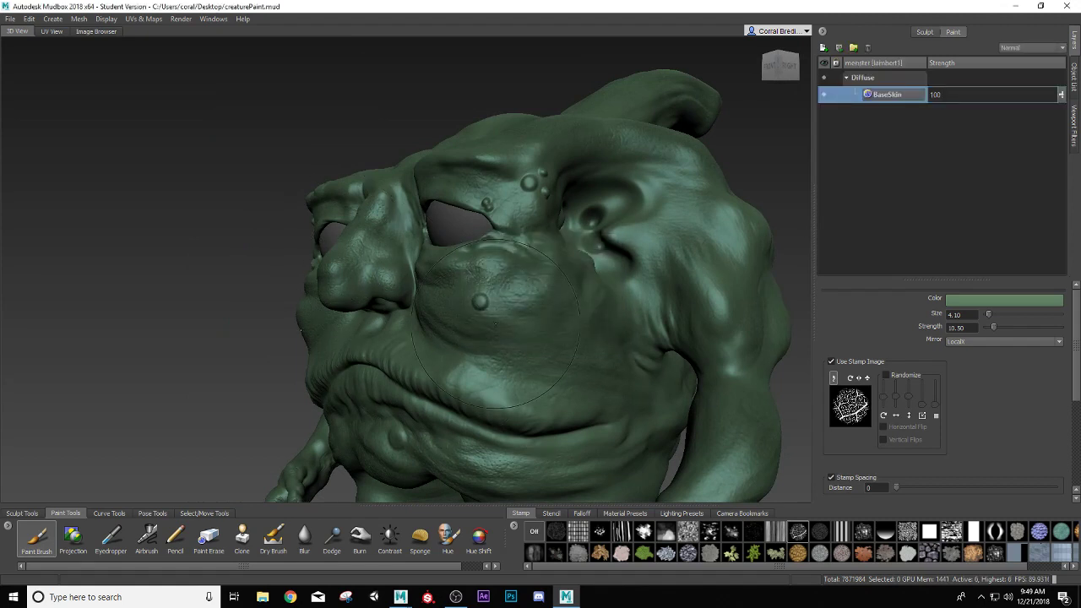
- Paint lighter green over the monster's arm, flank, back and both sides of the face
{"action": "mouse_move", "coordinate": [525, 334]}
{"action": "left_mouse_down", "text": "alt"}
{"action": "mouse_move", "coordinate": [709, 397]}
{"action": "mouse_move", "coordinate": [677, 347]}
{"action": "mouse_move", "coordinate": [532, 394]}
{"action": "mouse_move", "coordinate": [580, 348]}
{"action": "left_mouse_up", "text": "alt"}
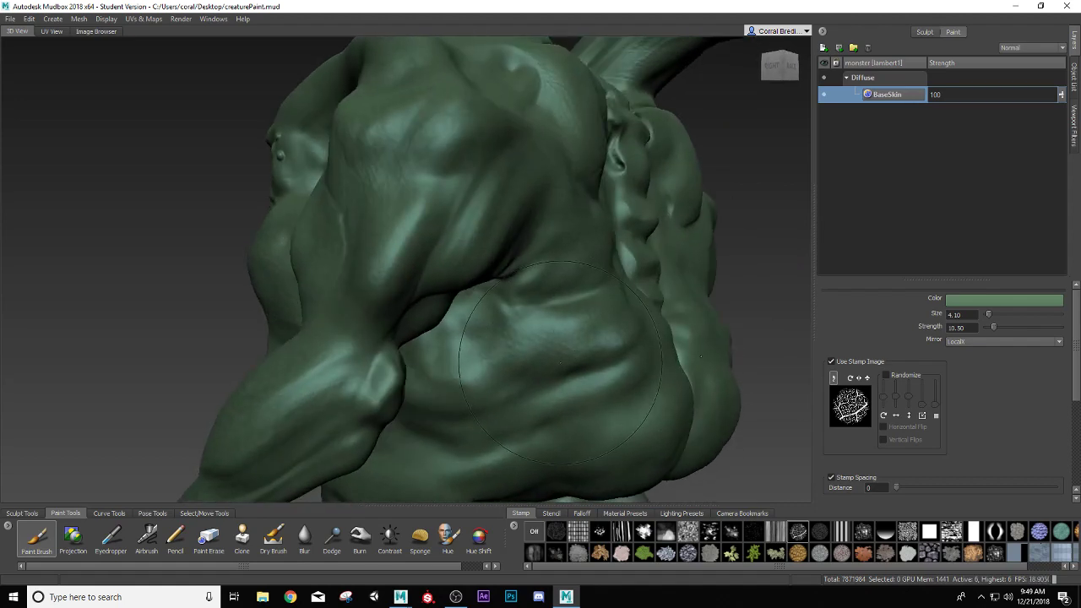
{"action": "mouse_move", "coordinate": [481, 358]}
{"action": "left_mouse_down", "text": "alt"}
{"action": "mouse_move", "coordinate": [496, 381]}
{"action": "mouse_move", "coordinate": [601, 382]}
{"action": "mouse_move", "coordinate": [530, 378]}
{"action": "left_mouse_up", "text": "alt"}
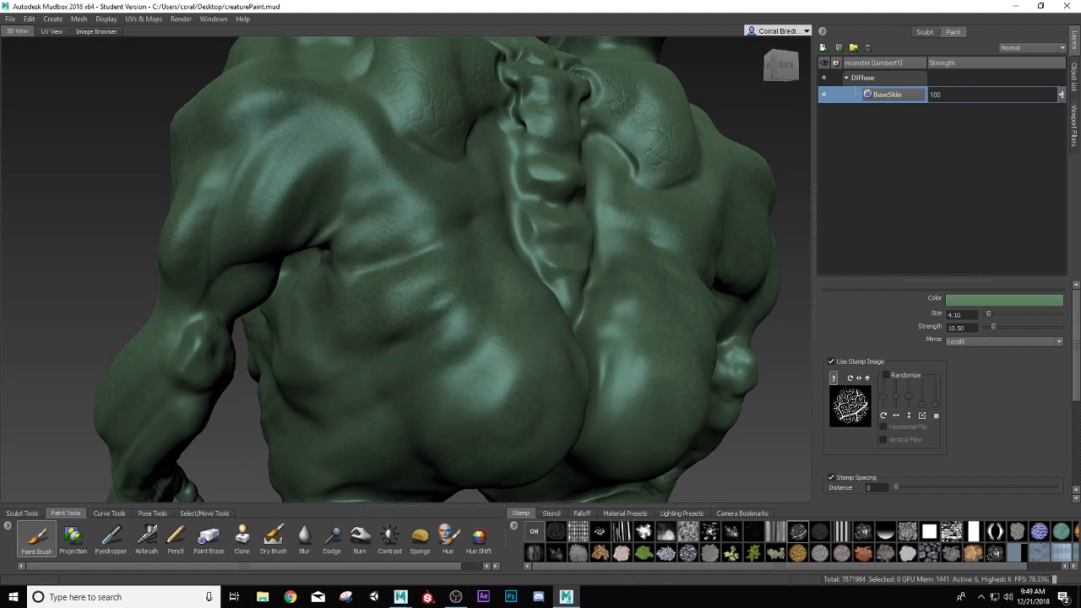
{"action": "left_click_drag", "start_coordinate": [507, 306], "coordinate": [437, 377], "text": "alt"}
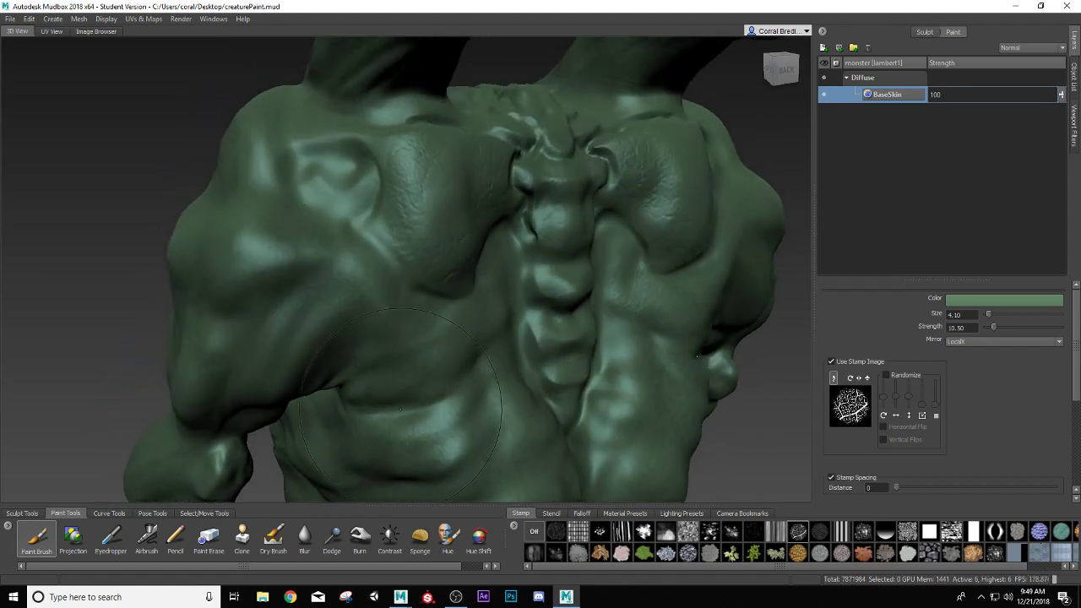
{"action": "mouse_move", "coordinate": [400, 409]}
{"action": "left_mouse_down", "text": "alt"}
{"action": "mouse_move", "coordinate": [372, 422]}
{"action": "mouse_move", "coordinate": [419, 356]}
{"action": "mouse_move", "coordinate": [374, 332]}
{"action": "mouse_move", "coordinate": [389, 330]}
{"action": "left_mouse_up", "text": "alt"}
{"action": "left_click_drag", "start_coordinate": [486, 323], "coordinate": [574, 386], "text": "alt"}
{"action": "left_click_drag", "start_coordinate": [463, 388], "coordinate": [506, 384], "text": "alt"}
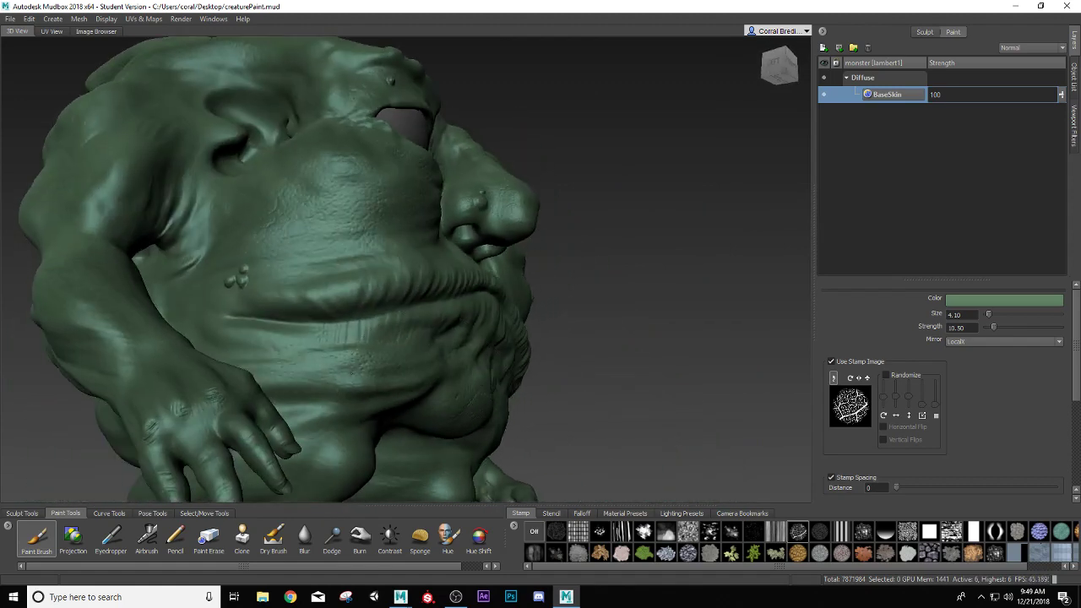
{"action": "left_click_drag", "start_coordinate": [338, 365], "coordinate": [362, 344], "text": "alt"}
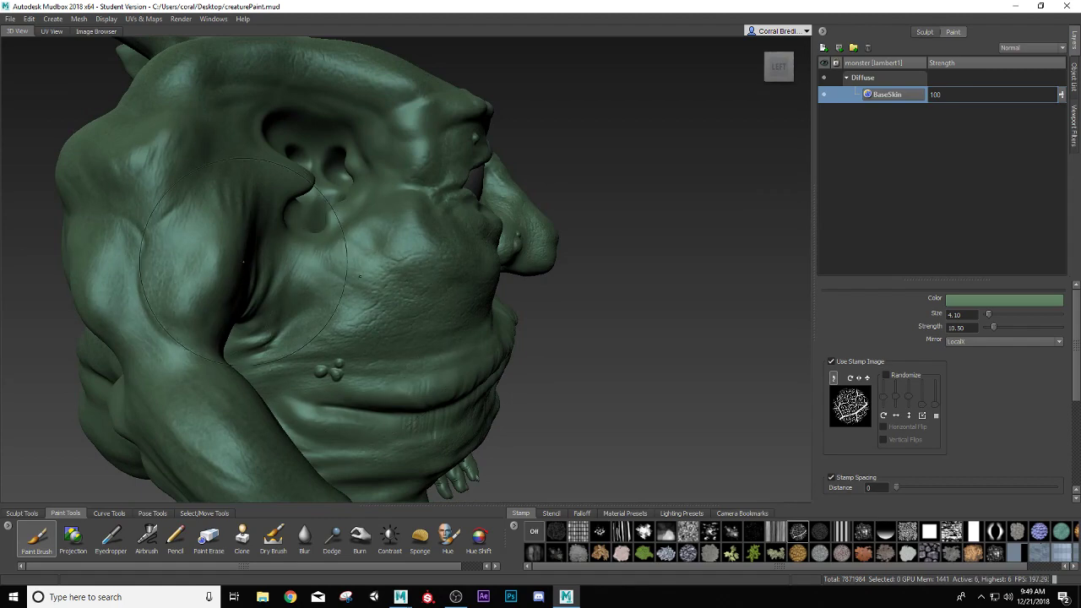
{"action": "mouse_move", "coordinate": [242, 261]}
{"action": "left_mouse_down", "text": "alt"}
{"action": "mouse_move", "coordinate": [325, 340]}
{"action": "mouse_move", "coordinate": [471, 379]}
{"action": "mouse_move", "coordinate": [423, 373]}
{"action": "left_mouse_up", "text": "alt"}
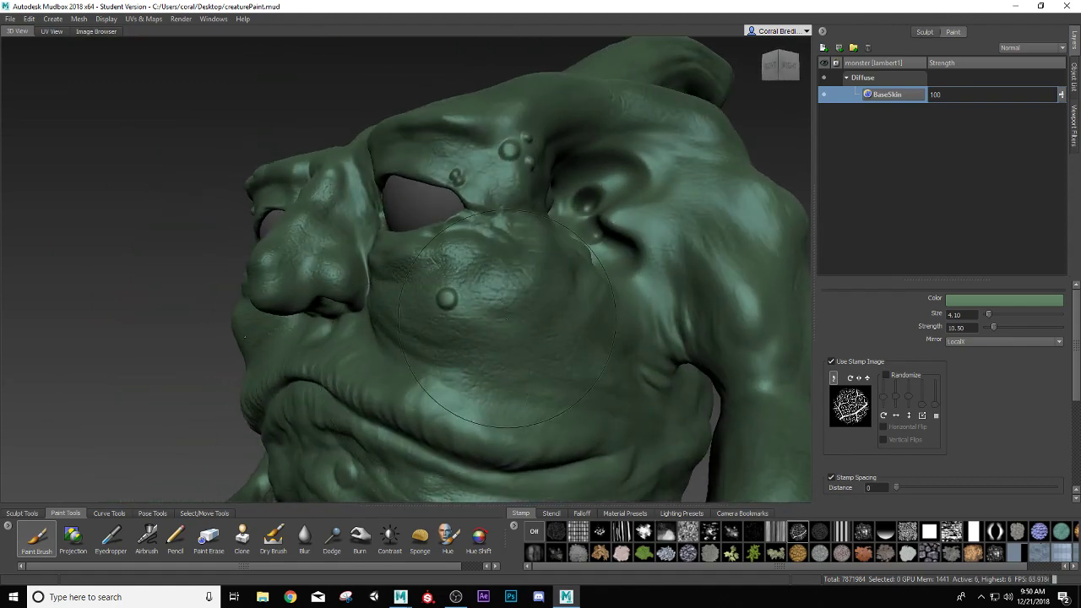
{"action": "left_click_drag", "start_coordinate": [424, 373], "coordinate": [464, 371], "text": "alt"}
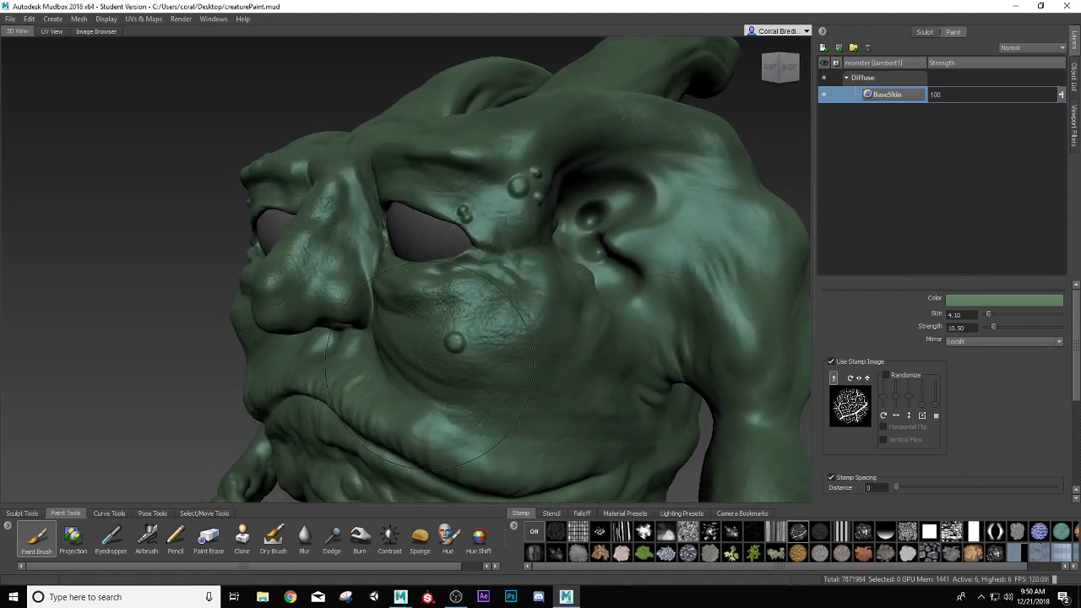
{"action": "mouse_move", "coordinate": [490, 325]}
{"action": "left_mouse_down", "text": "alt"}
{"action": "mouse_move", "coordinate": [472, 349]}
{"action": "mouse_move", "coordinate": [435, 350]}
{"action": "mouse_move", "coordinate": [498, 314]}
{"action": "left_mouse_up", "text": "alt"}
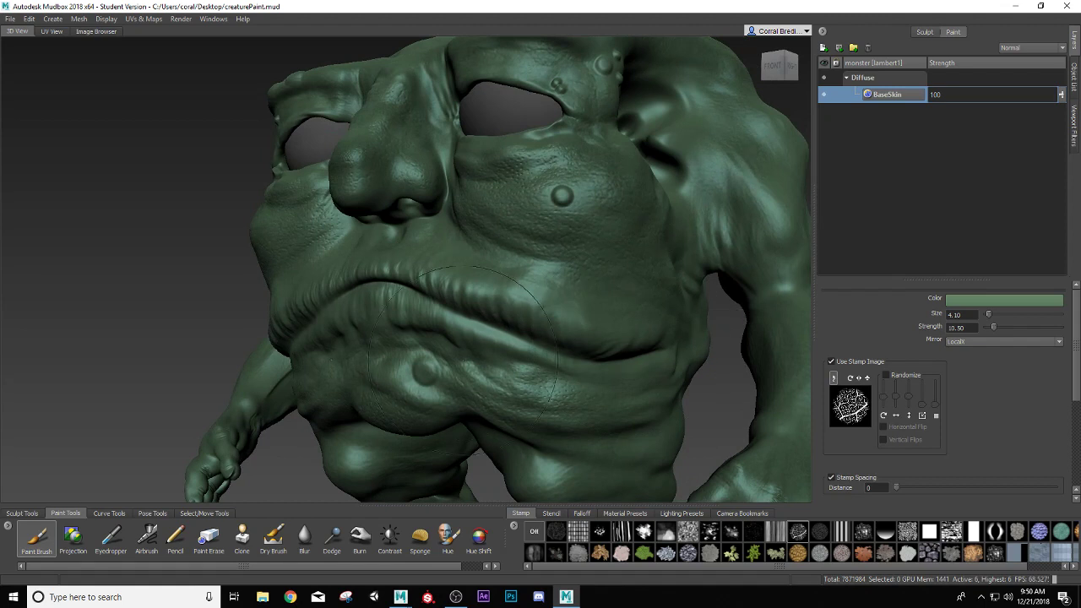
- Create a new 4096 diffuse paint layer named Skin_Warm above BaseSkin
{"action": "left_click", "coordinate": [823, 48]}
{"action": "triple_click", "coordinate": [545, 264]}
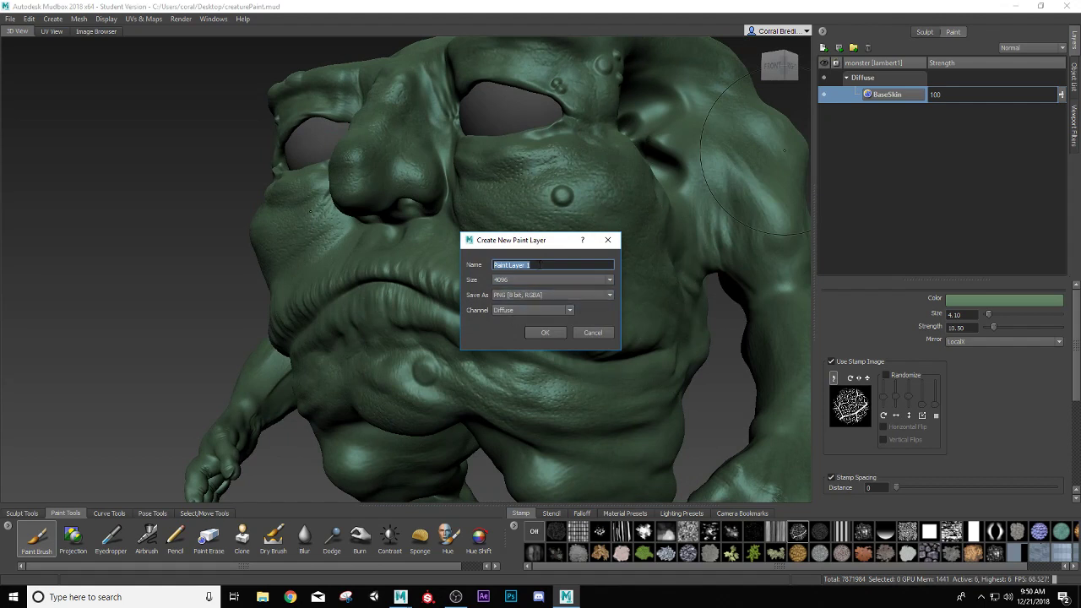
{"action": "key", "text": "BackSpace"}
{"action": "type", "text": "Skin_Wart"}
{"action": "key", "text": "Return"}
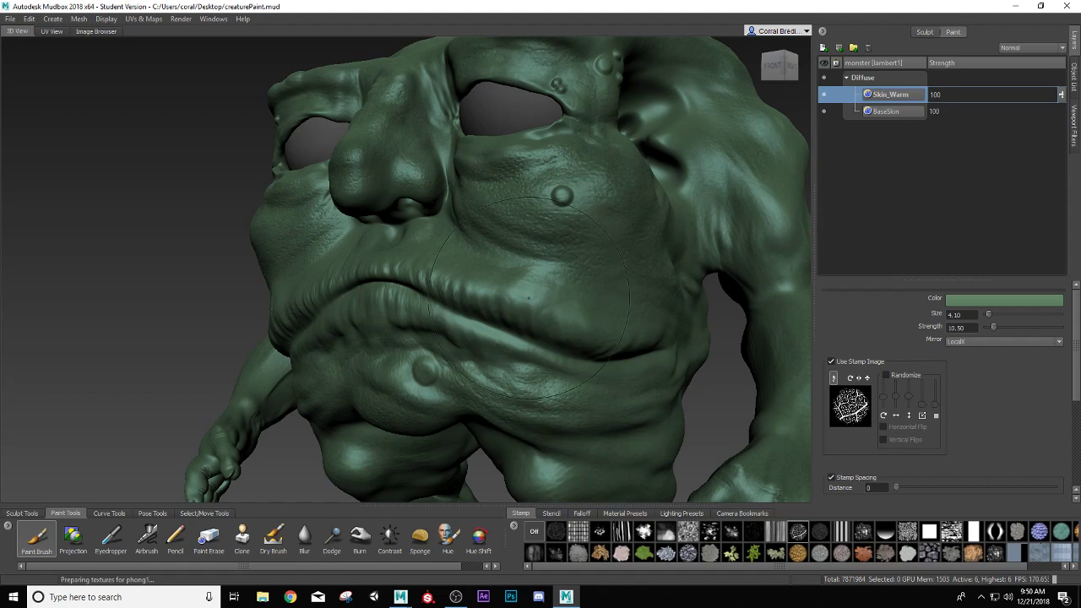
- Change the paint brush colour from muted green to a muted, dusky red
{"action": "left_click_drag", "start_coordinate": [515, 258], "coordinate": [462, 276], "text": "alt"}
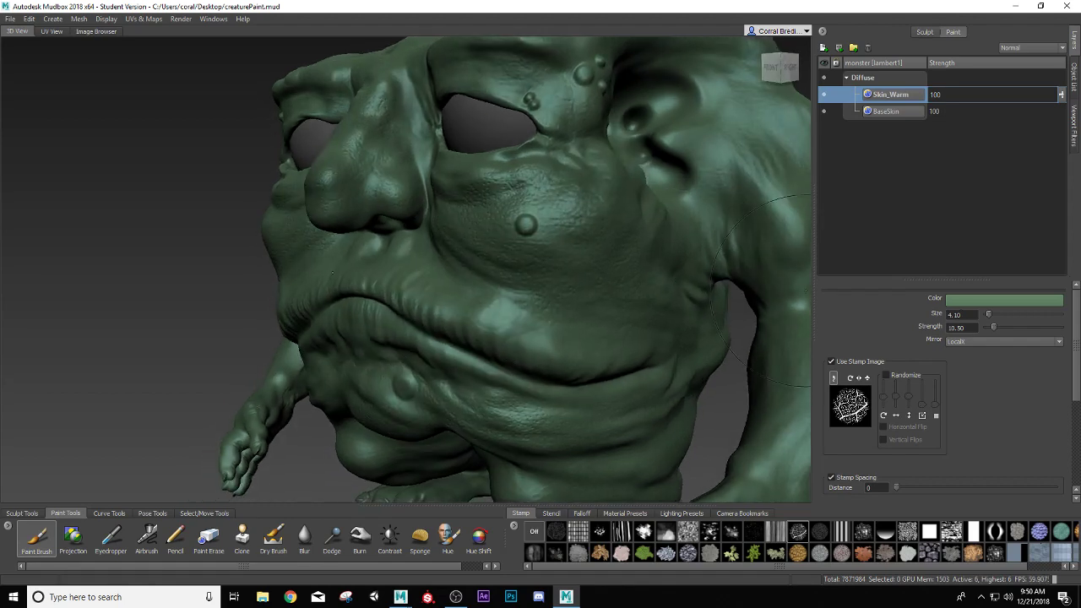
{"action": "left_click", "coordinate": [969, 303]}
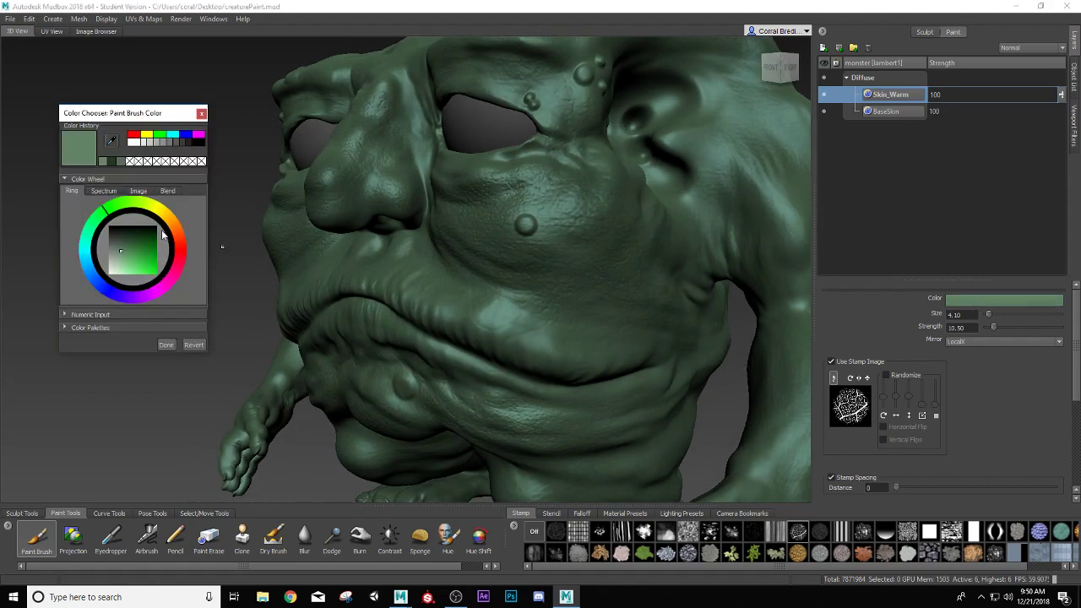
{"action": "mouse_move", "coordinate": [180, 243]}
{"action": "left_mouse_down"}
{"action": "mouse_move", "coordinate": [177, 281]}
{"action": "mouse_move", "coordinate": [186, 261]}
{"action": "left_mouse_up"}
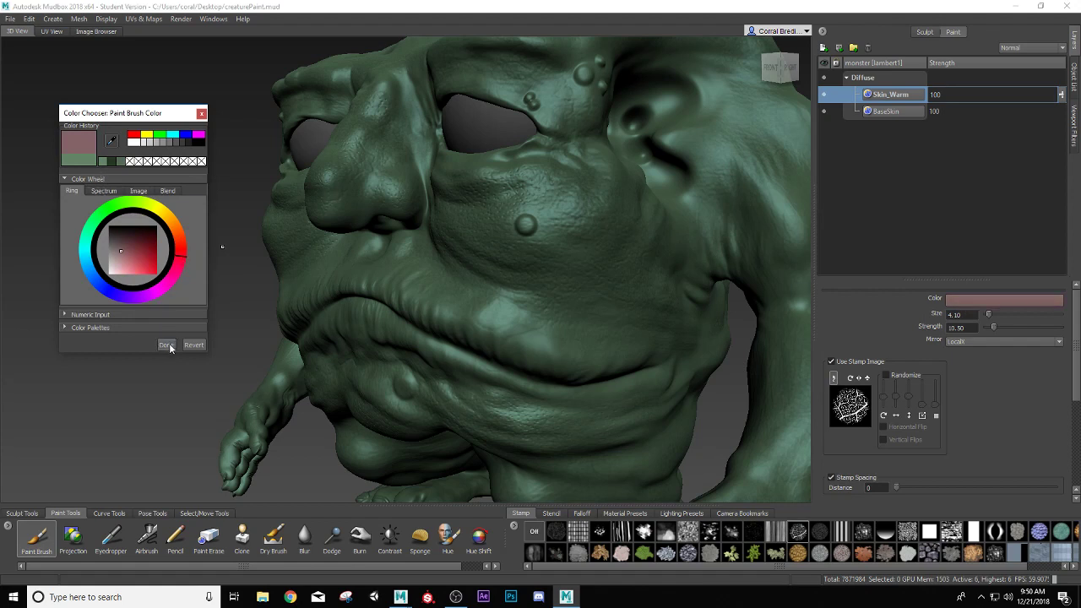
{"action": "left_click", "coordinate": [166, 345]}
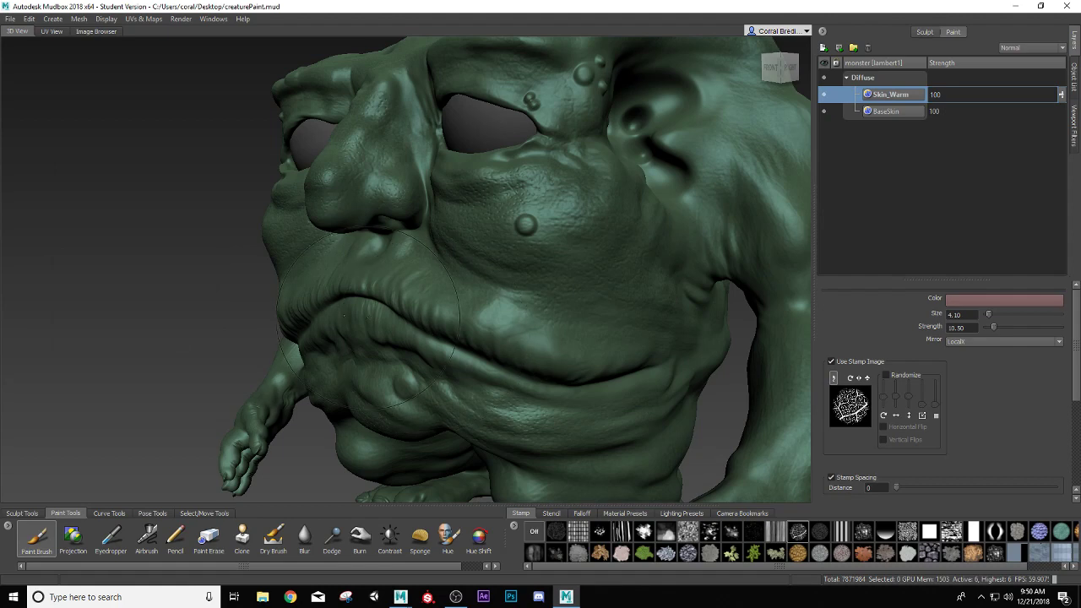
- Reduce the brush size to 1.86 and switch the stamp to the vertical streak pattern
{"action": "left_click_drag", "start_coordinate": [409, 237], "coordinate": [435, 279], "text": "alt"}
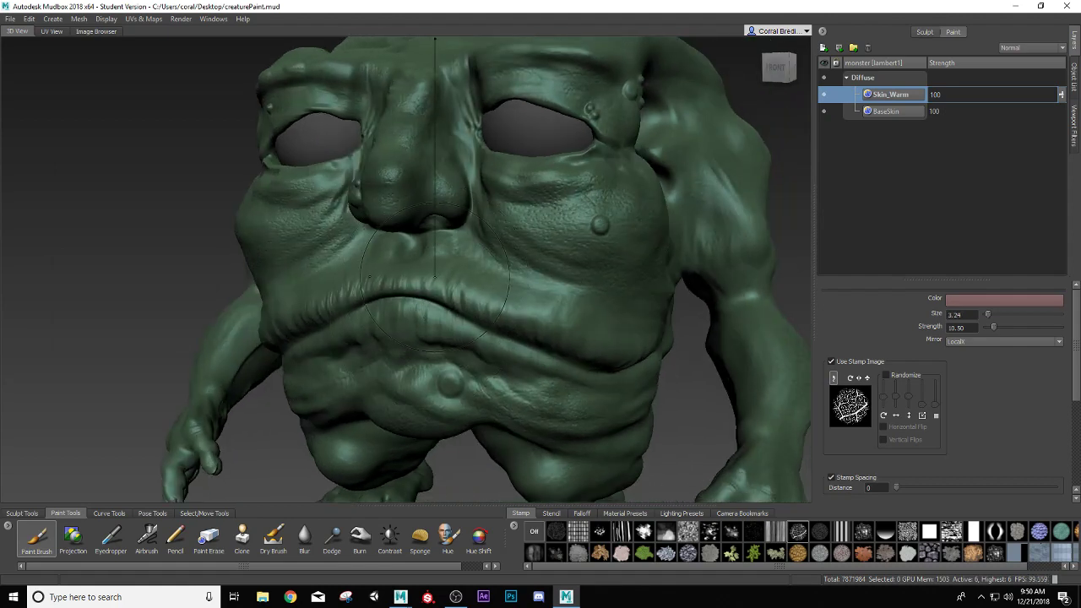
{"action": "scroll", "coordinate": [440, 280], "scroll_direction": "up", "scroll_amount": 3}
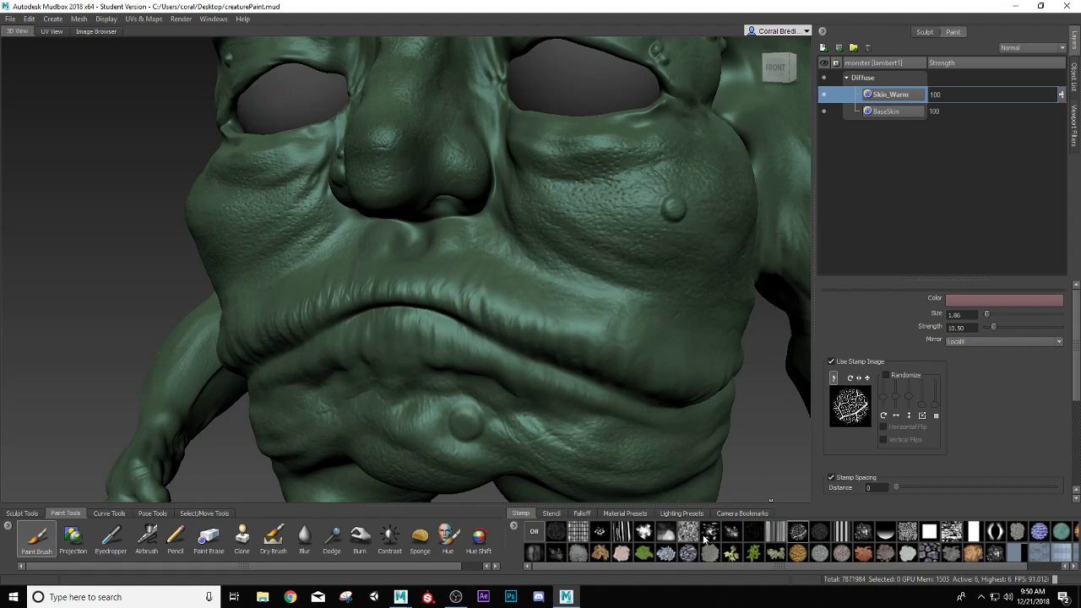
{"action": "left_click", "coordinate": [775, 534]}
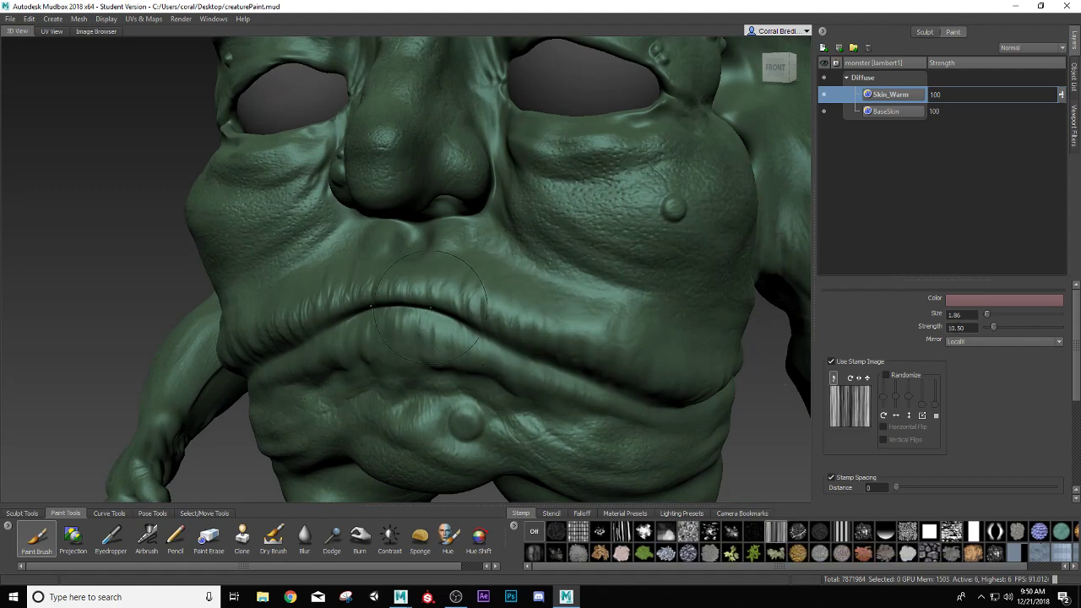
- Paint streaky muted red along the upper lip and around one corner of the mouth
{"action": "left_click_drag", "start_coordinate": [486, 321], "coordinate": [545, 322], "text": "alt"}
{"action": "left_click_drag", "start_coordinate": [482, 293], "coordinate": [486, 317], "text": "alt"}
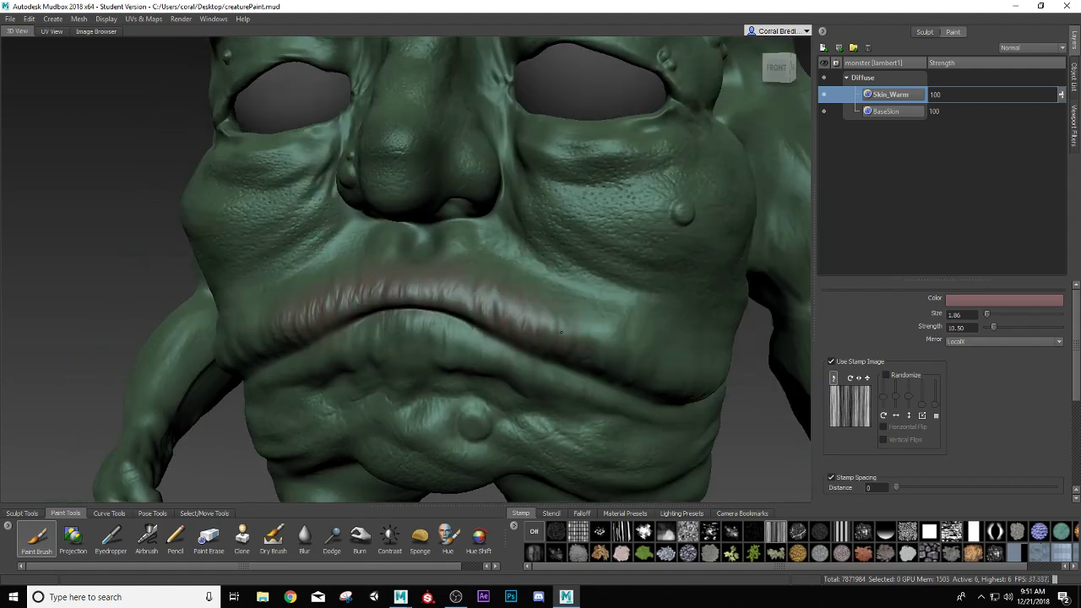
{"action": "left_click_drag", "start_coordinate": [561, 332], "coordinate": [518, 332], "text": "alt"}
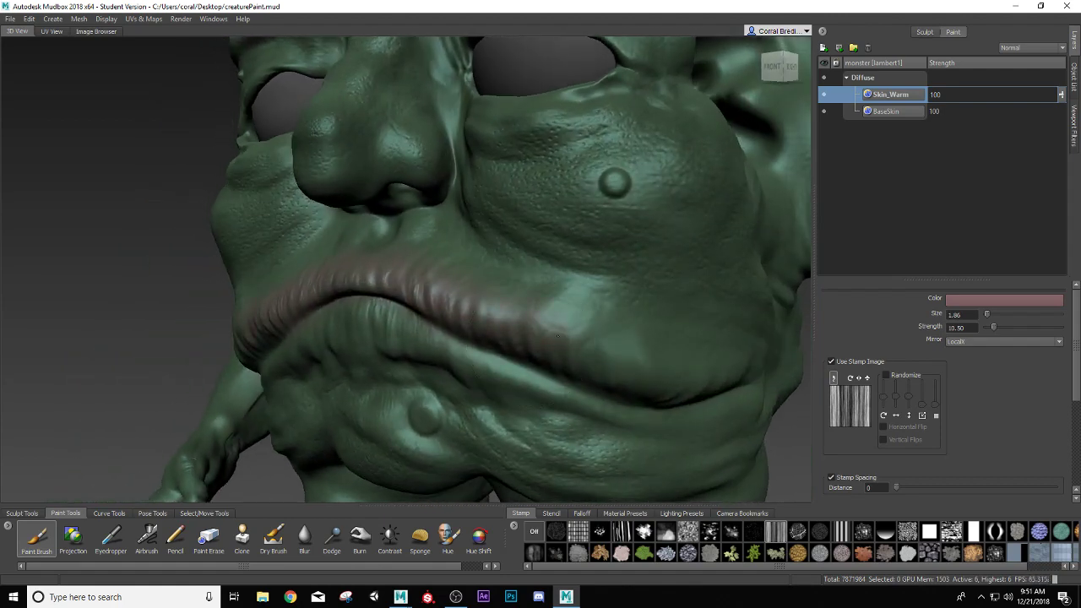
{"action": "left_click_drag", "start_coordinate": [601, 366], "coordinate": [513, 324], "text": "alt"}
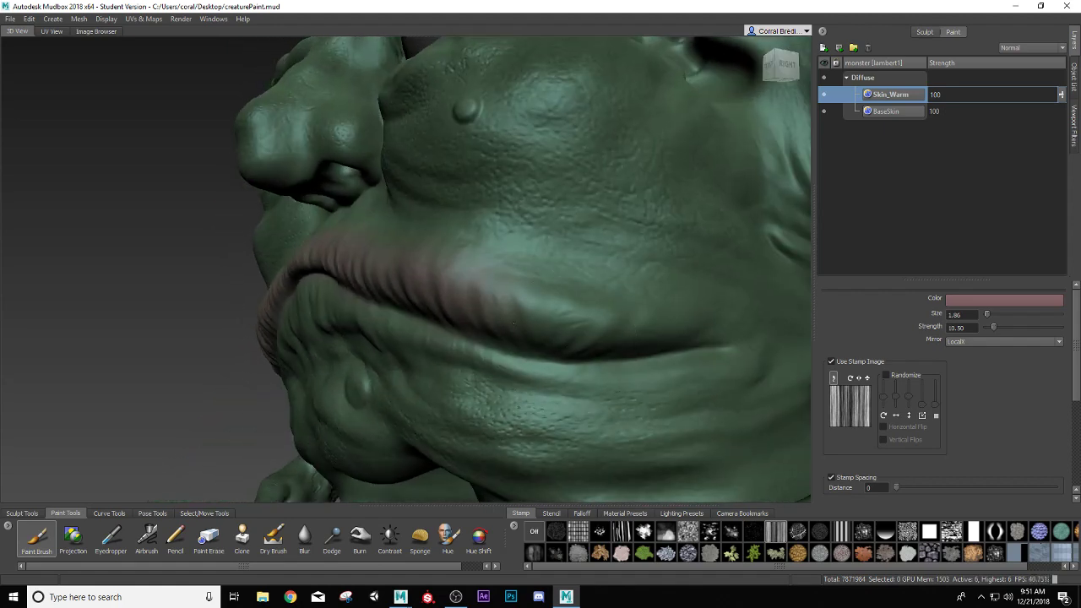
{"action": "left_click_drag", "start_coordinate": [667, 352], "coordinate": [667, 404], "text": "alt"}
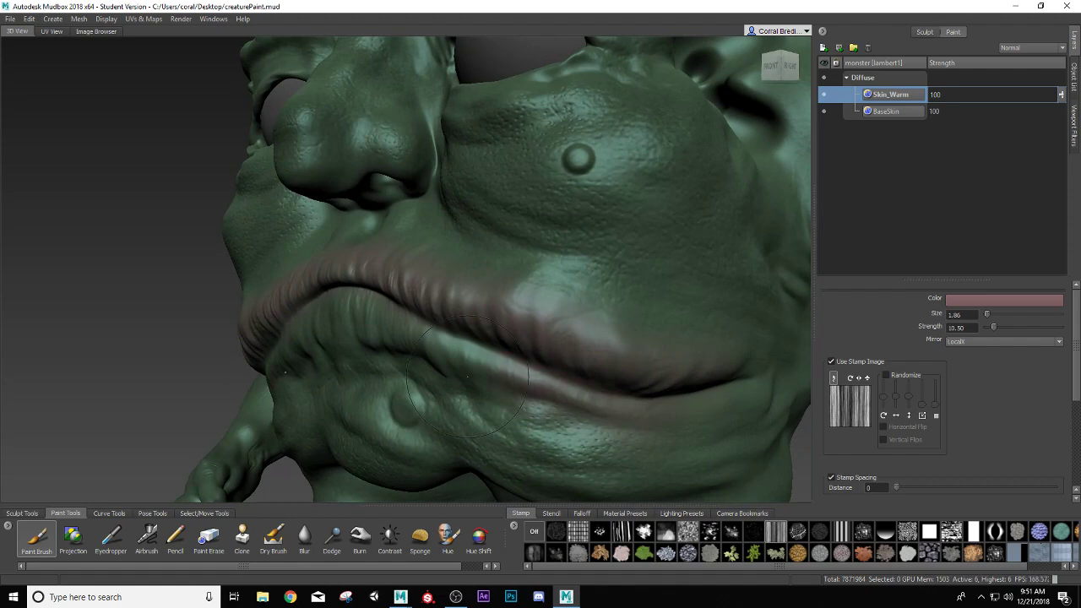
- Paint streaky muted red across the lower lip and around the opposite corner of the mouth
{"action": "left_click_drag", "start_coordinate": [468, 376], "coordinate": [563, 375], "text": "alt"}
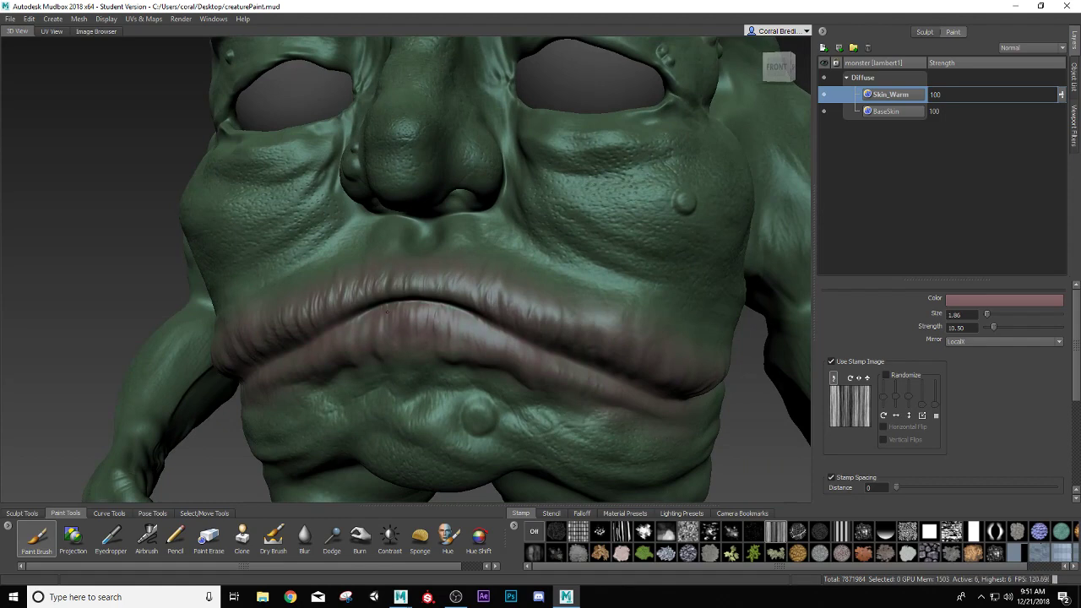
{"action": "left_click_drag", "start_coordinate": [381, 314], "coordinate": [416, 325], "text": "alt"}
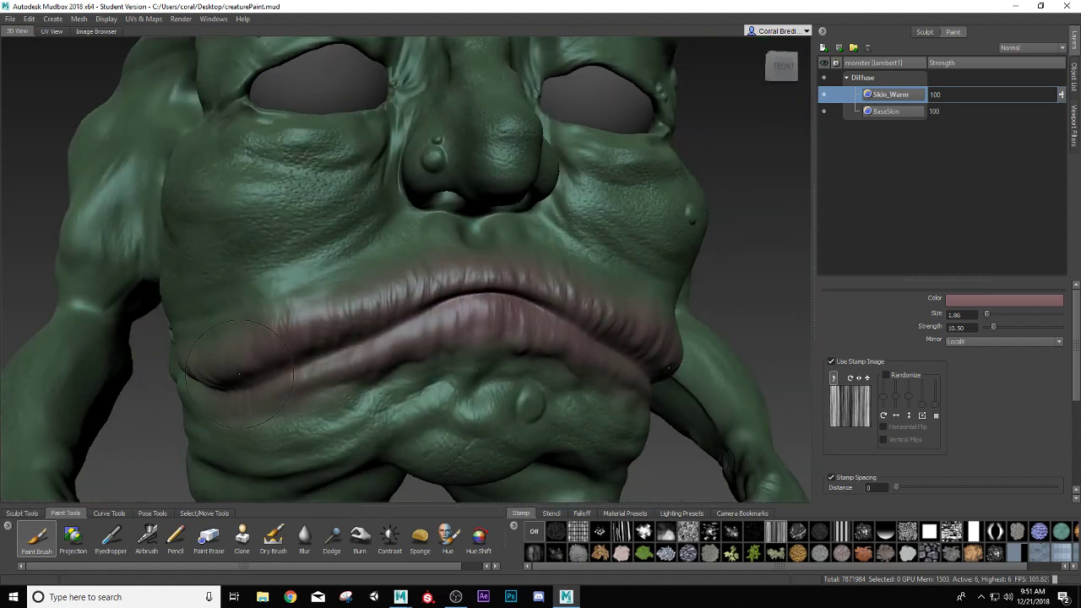
{"action": "left_click_drag", "start_coordinate": [240, 374], "coordinate": [334, 359], "text": "alt"}
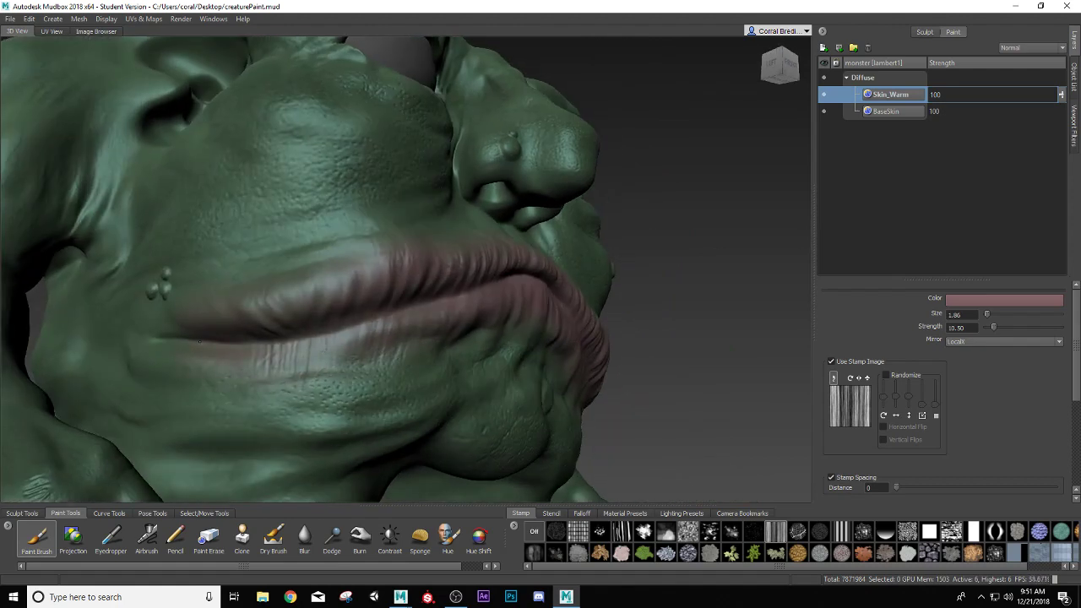
{"action": "mouse_move", "coordinate": [198, 341]}
{"action": "left_mouse_down", "text": "alt"}
{"action": "mouse_move", "coordinate": [253, 348]}
{"action": "mouse_move", "coordinate": [185, 355]}
{"action": "left_mouse_up", "text": "alt"}
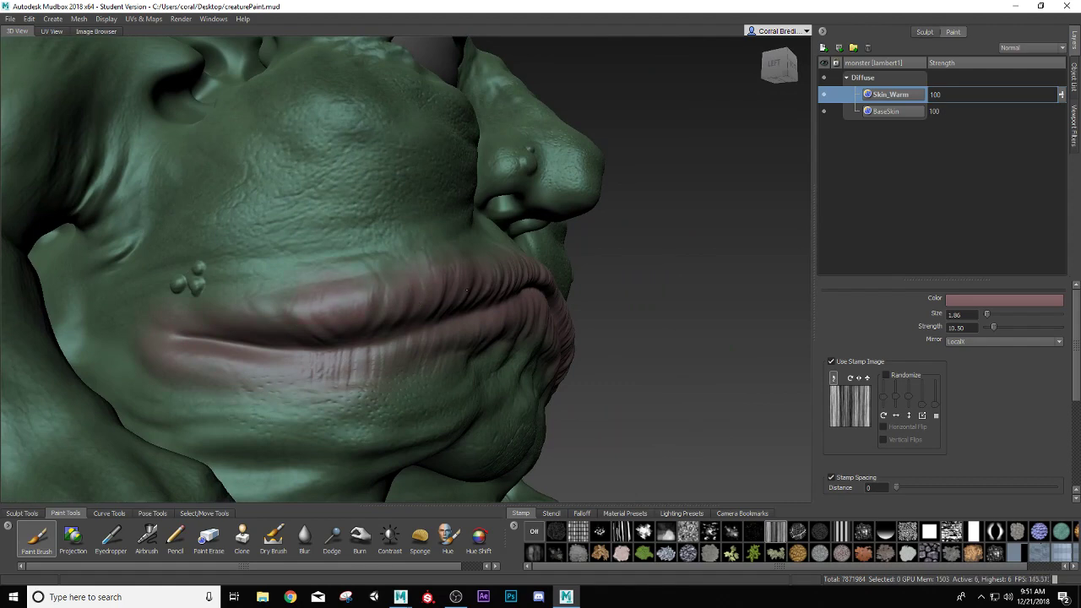
- Build up more muted red over both lips, blending it into the skin below the lower lip and under the nose
{"action": "left_click_drag", "start_coordinate": [466, 289], "coordinate": [389, 274], "text": "alt"}
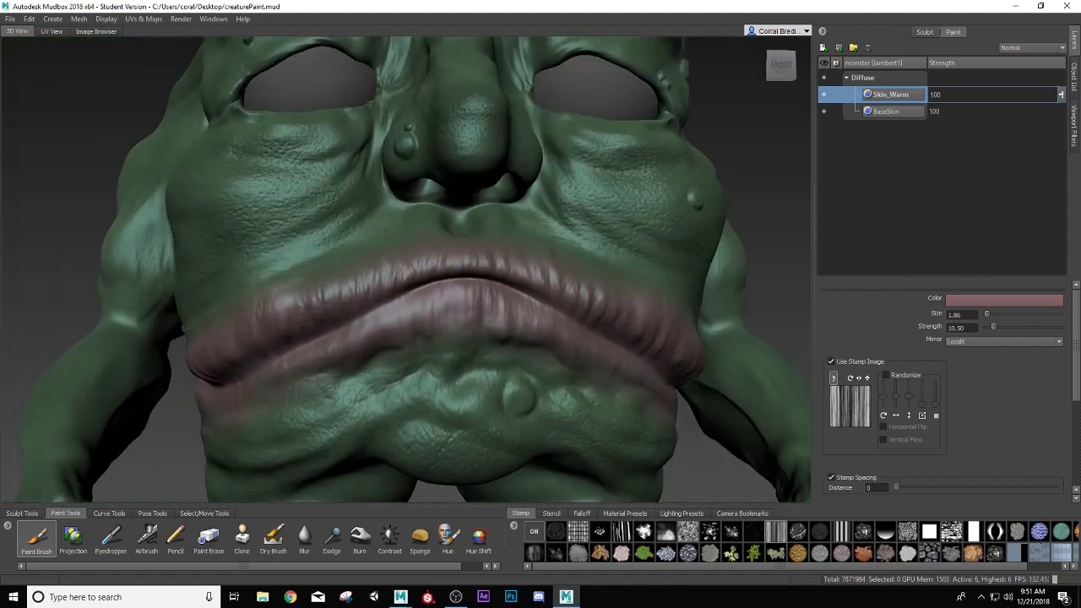
{"action": "left_click_drag", "start_coordinate": [633, 336], "coordinate": [567, 345], "text": "alt"}
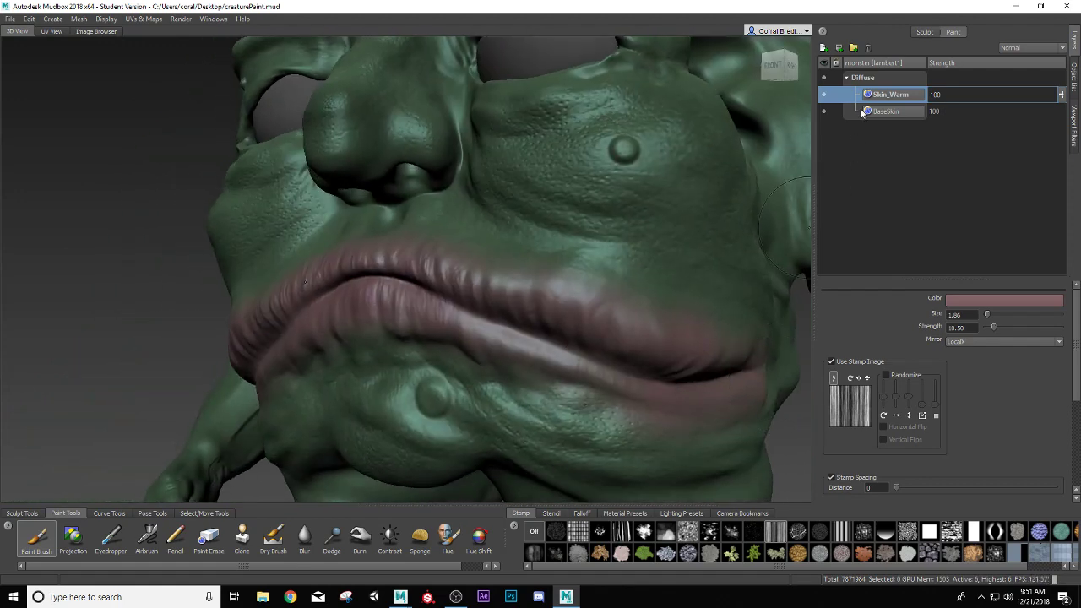
{"action": "left_click_drag", "start_coordinate": [545, 295], "coordinate": [500, 315], "text": "alt"}
{"action": "left_click_drag", "start_coordinate": [372, 401], "coordinate": [386, 390], "text": "alt"}
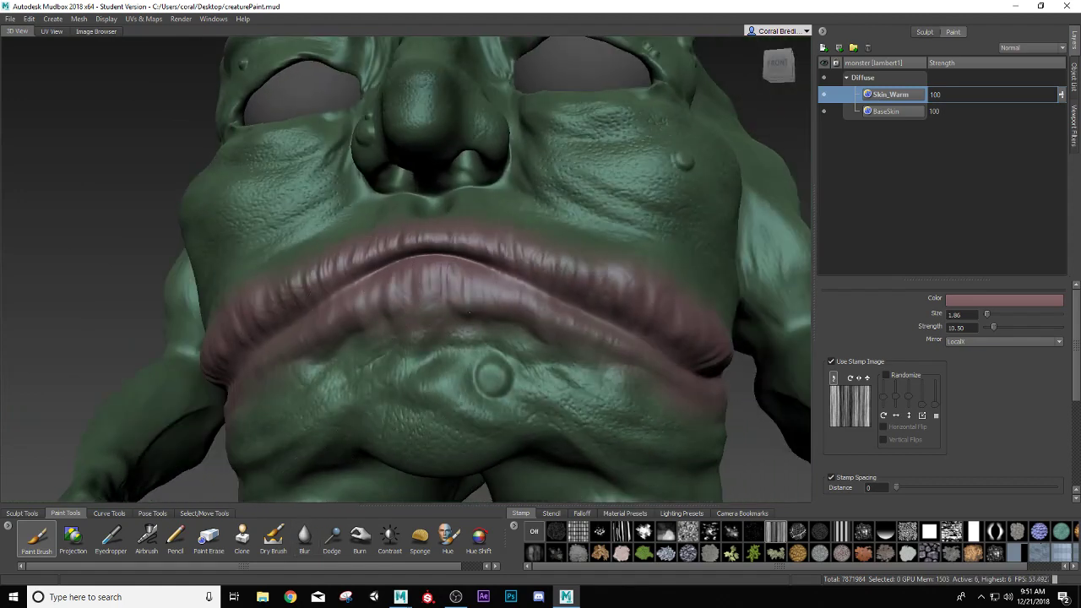
{"action": "left_click_drag", "start_coordinate": [469, 312], "coordinate": [492, 297], "text": "alt"}
{"action": "left_click_drag", "start_coordinate": [390, 323], "coordinate": [386, 351], "text": "alt"}
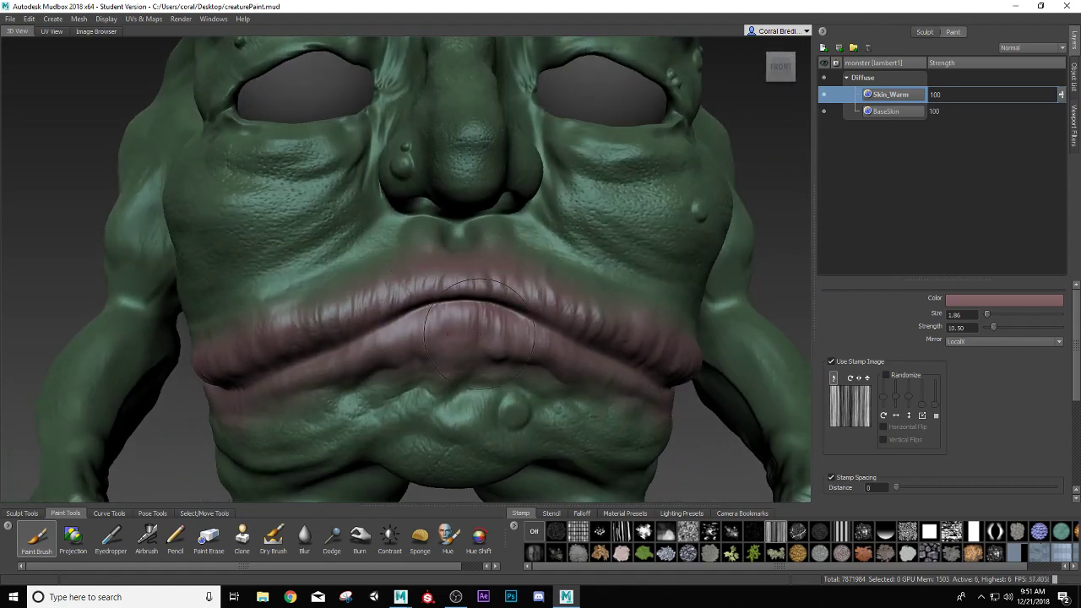
{"action": "left_click_drag", "start_coordinate": [498, 260], "coordinate": [372, 346], "text": "alt"}
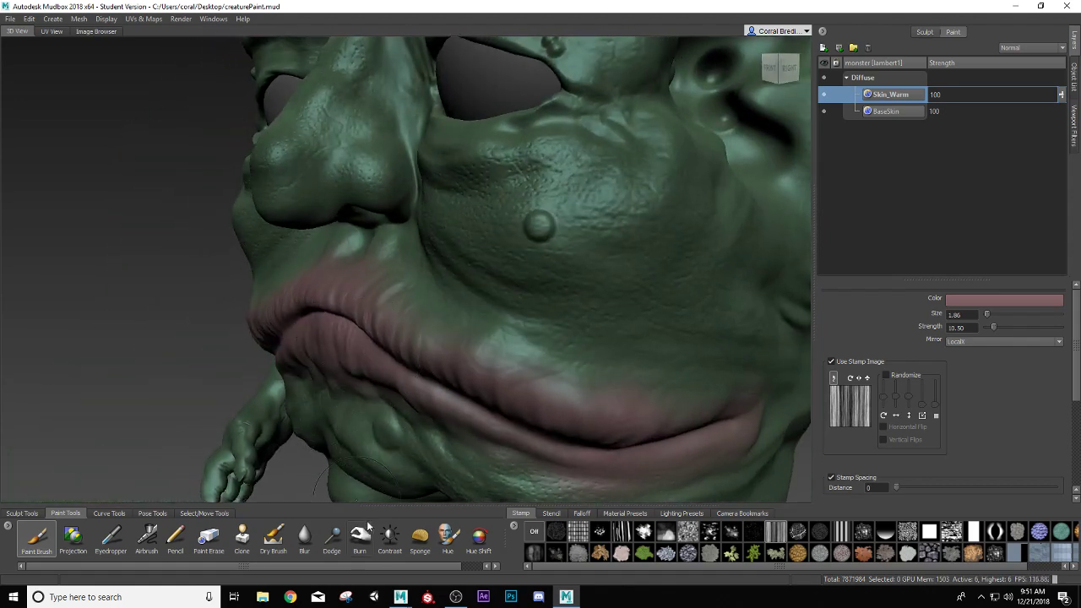
- Switch to the Paint Erase brush with the black-and-white vertical streak stamp and set its strength to 0.30
{"action": "left_click", "coordinate": [207, 540]}
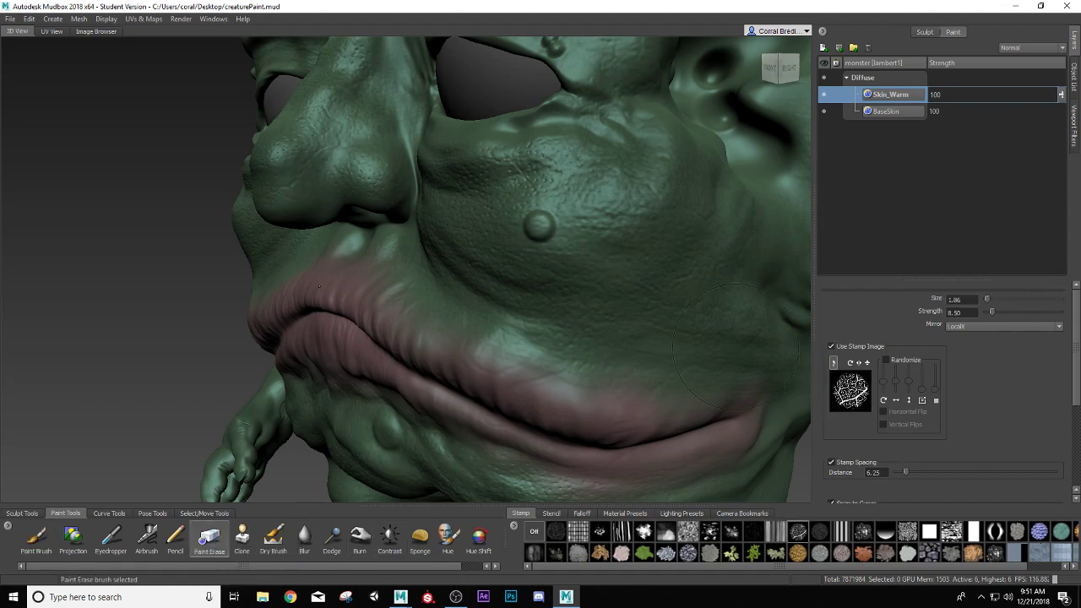
{"action": "left_click", "coordinate": [622, 531]}
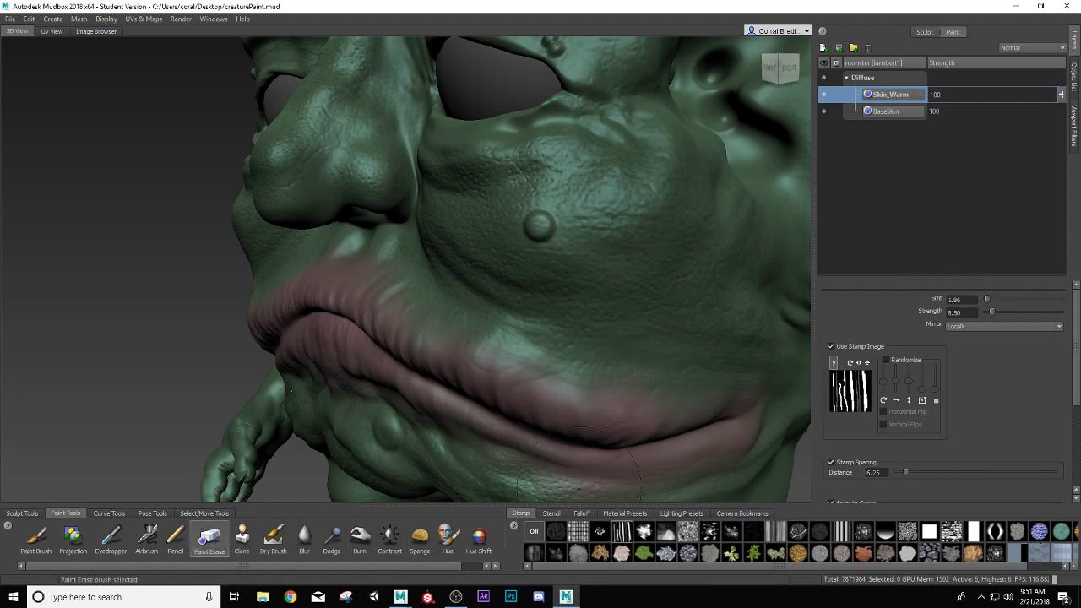
{"action": "left_click_drag", "start_coordinate": [449, 345], "coordinate": [543, 329], "text": "alt"}
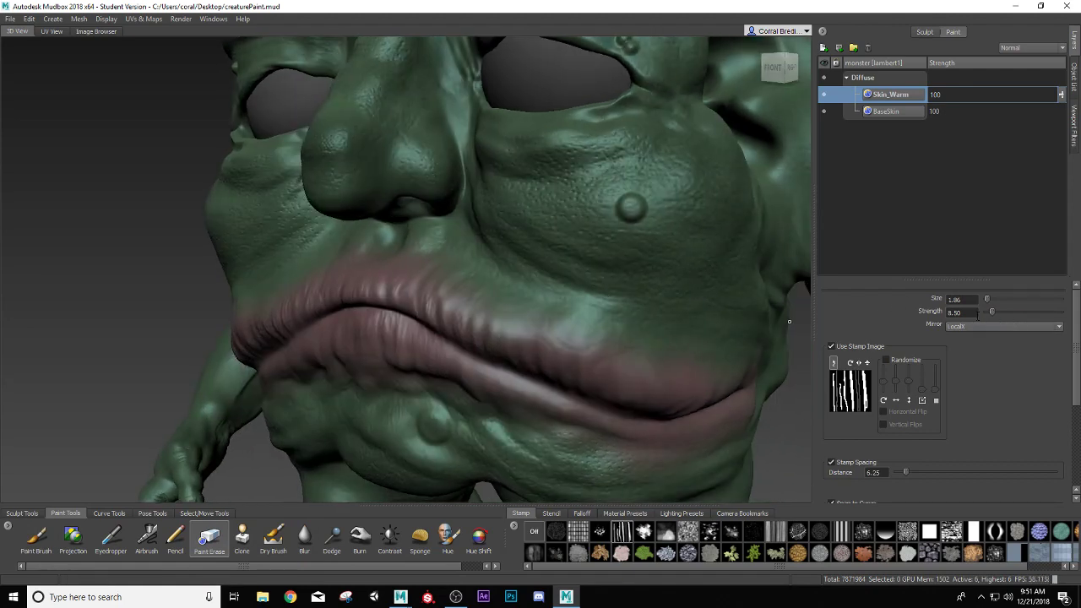
{"action": "left_click_drag", "start_coordinate": [975, 312], "coordinate": [919, 319]}
{"action": "key", "text": "BackSpace"}
{"action": "key", "text": "Return"}
{"action": "mouse_move", "coordinate": [568, 326]}
{"action": "left_mouse_down", "text": "alt"}
{"action": "mouse_move", "coordinate": [571, 301]}
{"action": "mouse_move", "coordinate": [612, 334]}
{"action": "left_mouse_up", "text": "alt"}
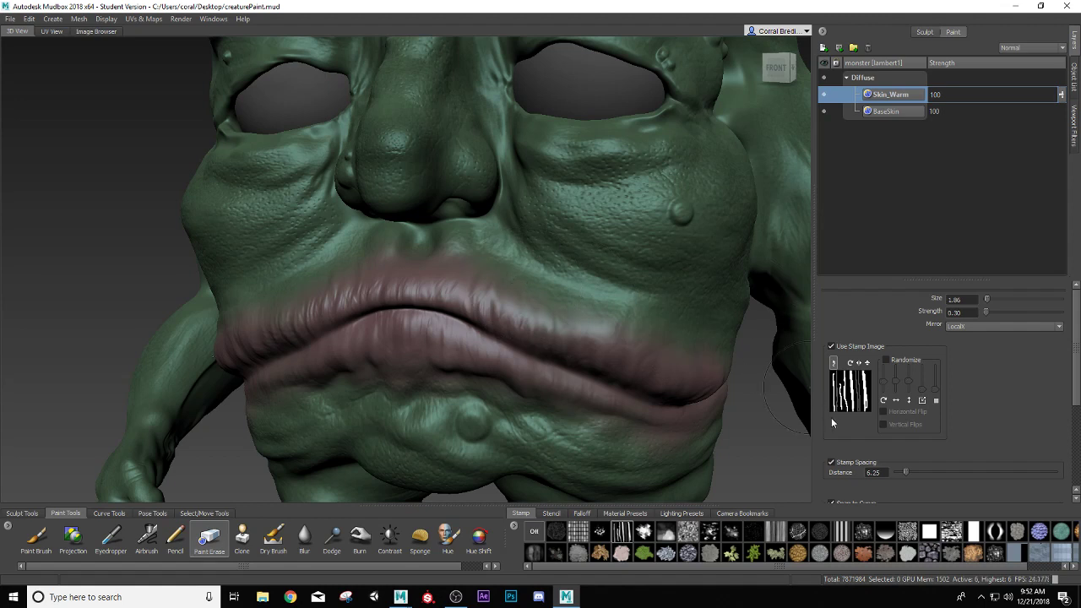
- Change the eraser's stamp to the round speckled pattern and reduce the brush size to 1.06
{"action": "left_click", "coordinate": [822, 533]}
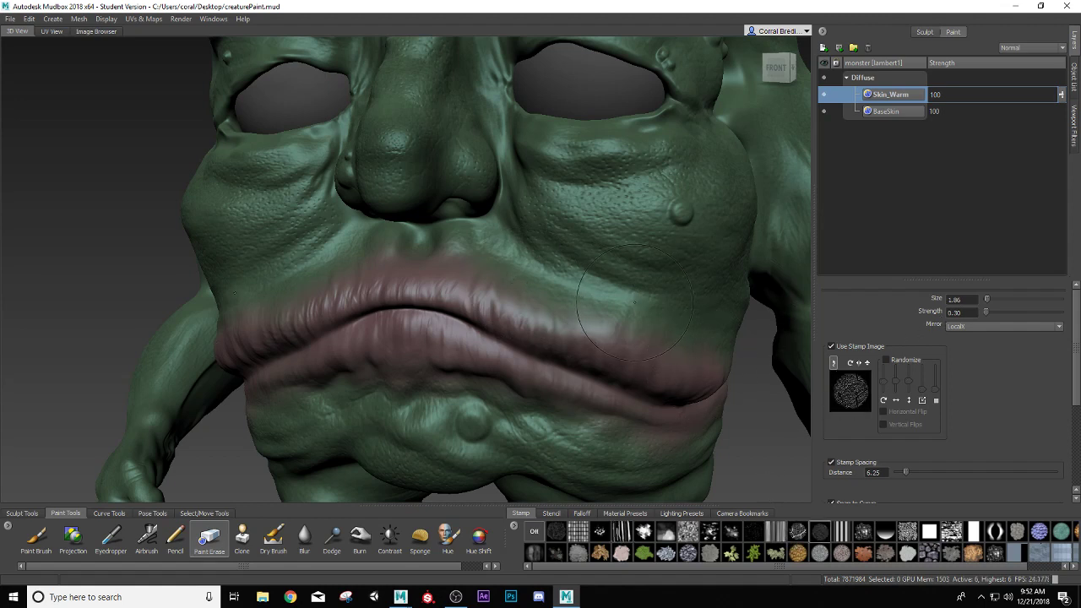
{"action": "key", "text": "b"}
{"action": "mouse_move", "coordinate": [587, 304]}
{"action": "left_mouse_down"}
{"action": "mouse_move", "coordinate": [562, 304]}
{"action": "mouse_move", "coordinate": [584, 309]}
{"action": "left_mouse_up"}
{"action": "left_click_drag", "start_coordinate": [614, 320], "coordinate": [486, 344], "text": "alt"}
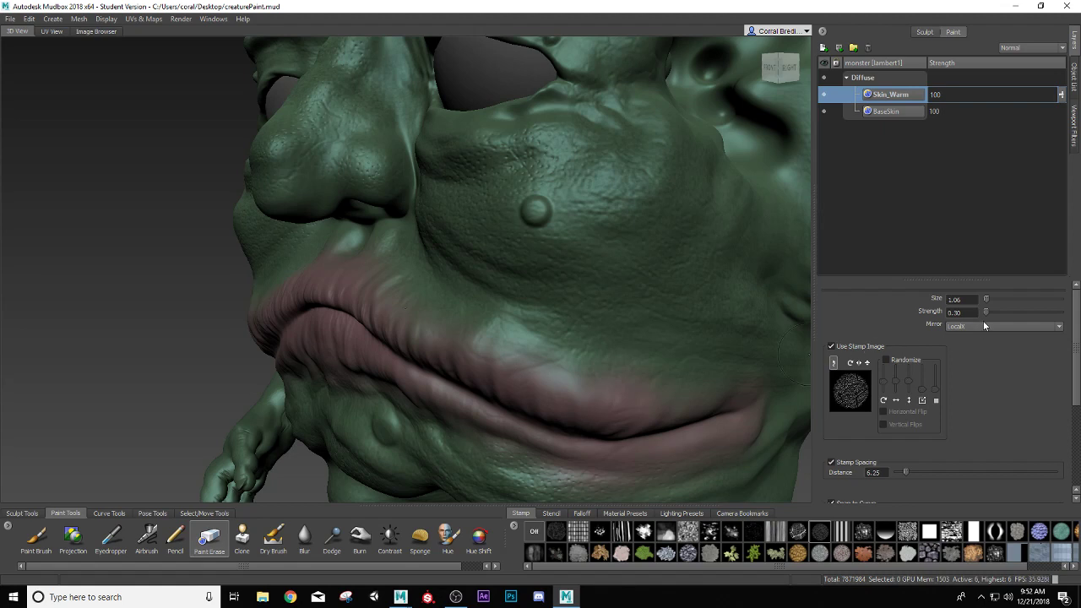
- Set the eraser strength to 1.00 and lightly soften the red around the corner of the mouth
{"action": "double_click", "coordinate": [954, 312]}
{"action": "type", "text": "1.00"}
{"action": "key", "text": "Return"}
{"action": "left_click_drag", "start_coordinate": [635, 391], "coordinate": [546, 342], "text": "alt"}
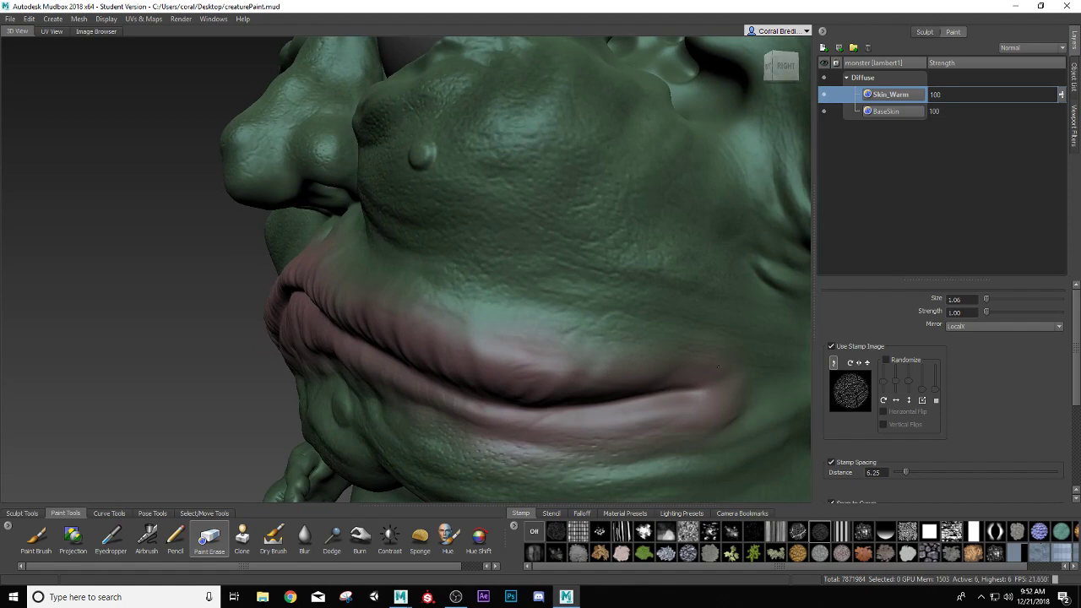
{"action": "mouse_move", "coordinate": [510, 360]}
{"action": "left_mouse_down", "text": "alt"}
{"action": "mouse_move", "coordinate": [537, 290]}
{"action": "mouse_move", "coordinate": [488, 272]}
{"action": "mouse_move", "coordinate": [498, 266]}
{"action": "left_mouse_up", "text": "alt"}
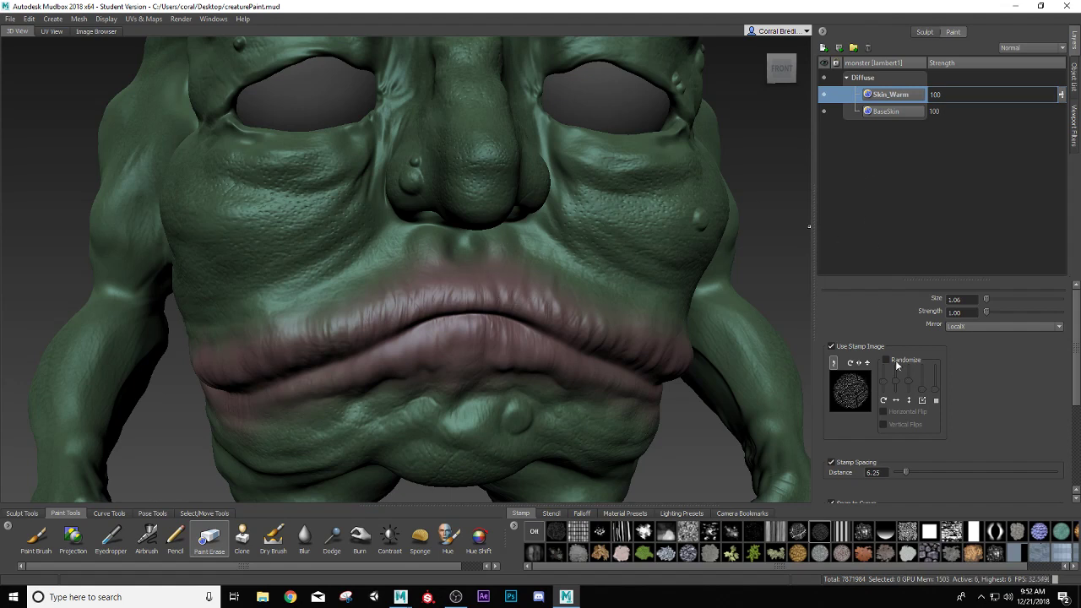
- Set the eraser strength to 10 and break up the red along the outer lip edges near the mouth corner
{"action": "left_click", "coordinate": [952, 313]}
{"action": "type", "text": "10"}
{"action": "key", "text": "Return"}
{"action": "mouse_move", "coordinate": [532, 270]}
{"action": "left_mouse_down", "text": "alt"}
{"action": "mouse_move", "coordinate": [485, 322]}
{"action": "mouse_move", "coordinate": [627, 309]}
{"action": "left_mouse_up", "text": "alt"}
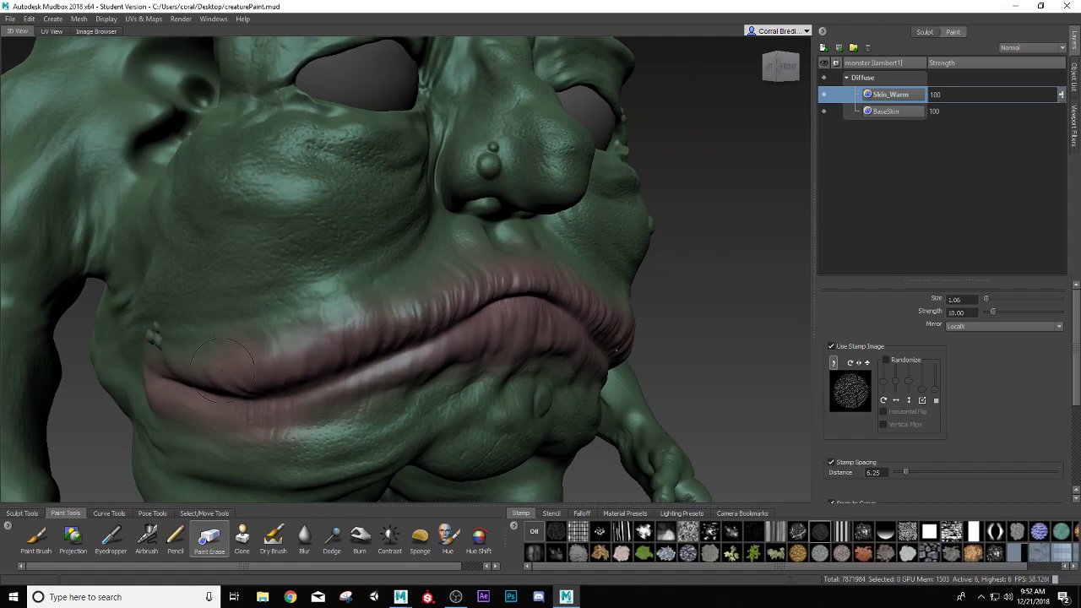
{"action": "mouse_move", "coordinate": [357, 411]}
{"action": "left_mouse_down", "text": "alt"}
{"action": "mouse_move", "coordinate": [507, 286]}
{"action": "mouse_move", "coordinate": [477, 269]}
{"action": "mouse_move", "coordinate": [486, 259]}
{"action": "left_mouse_up", "text": "alt"}
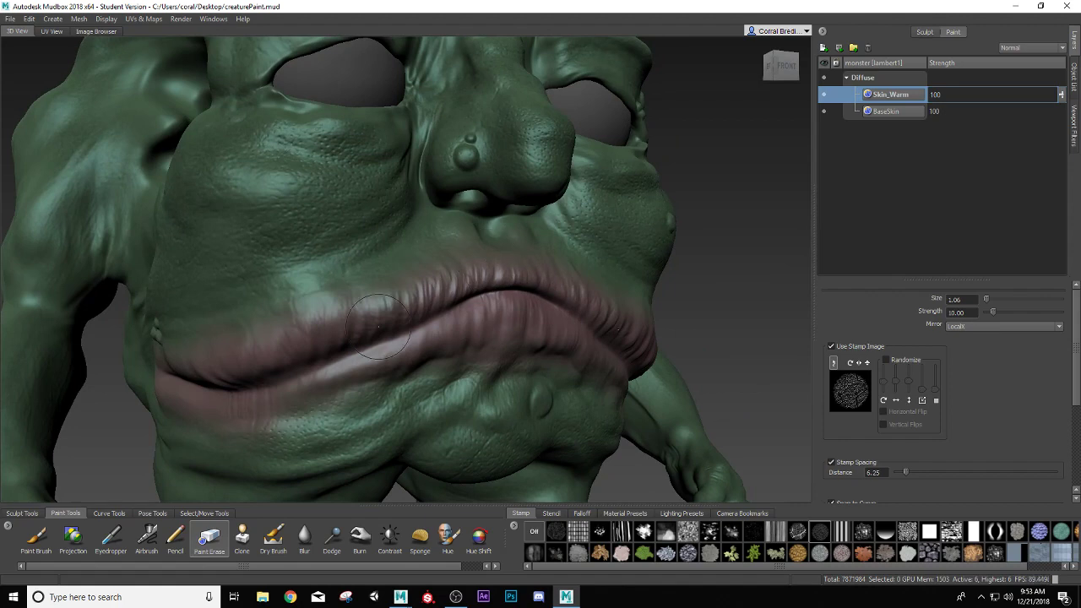
{"action": "left_click_drag", "start_coordinate": [397, 338], "coordinate": [435, 336], "text": "alt"}
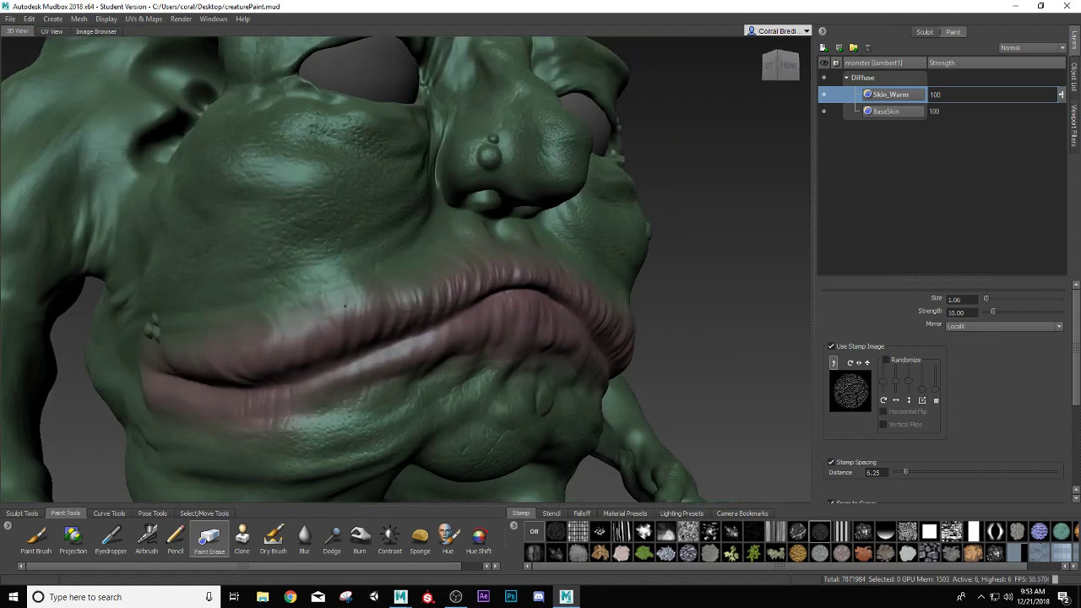
{"action": "mouse_move", "coordinate": [346, 346]}
{"action": "left_mouse_down", "text": "alt"}
{"action": "mouse_move", "coordinate": [401, 351]}
{"action": "mouse_move", "coordinate": [246, 401]}
{"action": "mouse_move", "coordinate": [375, 377]}
{"action": "left_mouse_up", "text": "alt"}
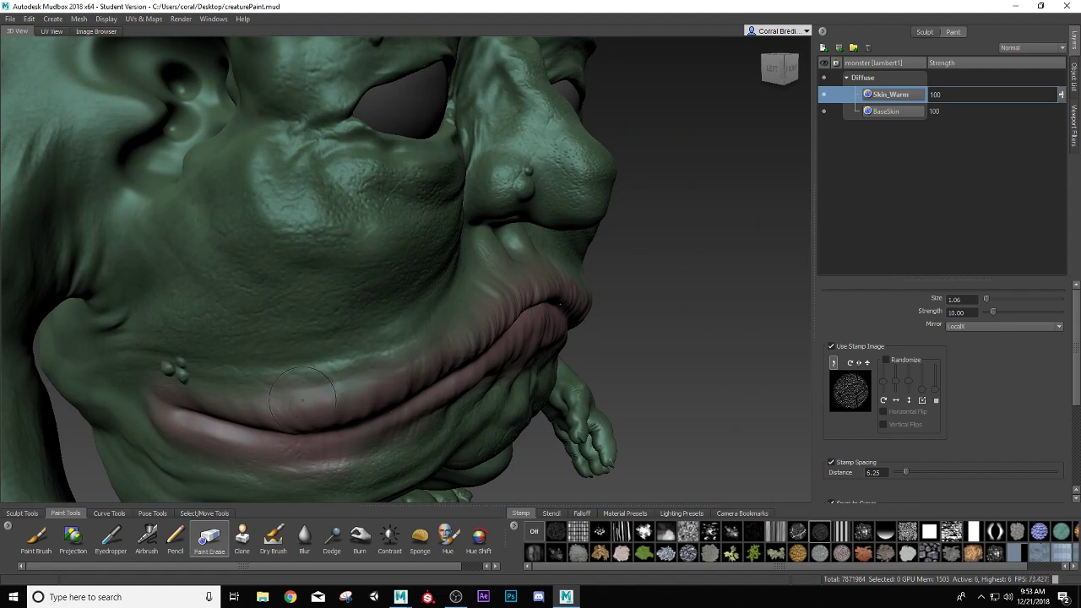
- Erase more of the red across the lower lip and its lower edge, fading it into the green skin
{"action": "left_click_drag", "start_coordinate": [211, 422], "coordinate": [283, 367], "text": "alt"}
{"action": "left_click_drag", "start_coordinate": [365, 405], "coordinate": [284, 395], "text": "alt"}
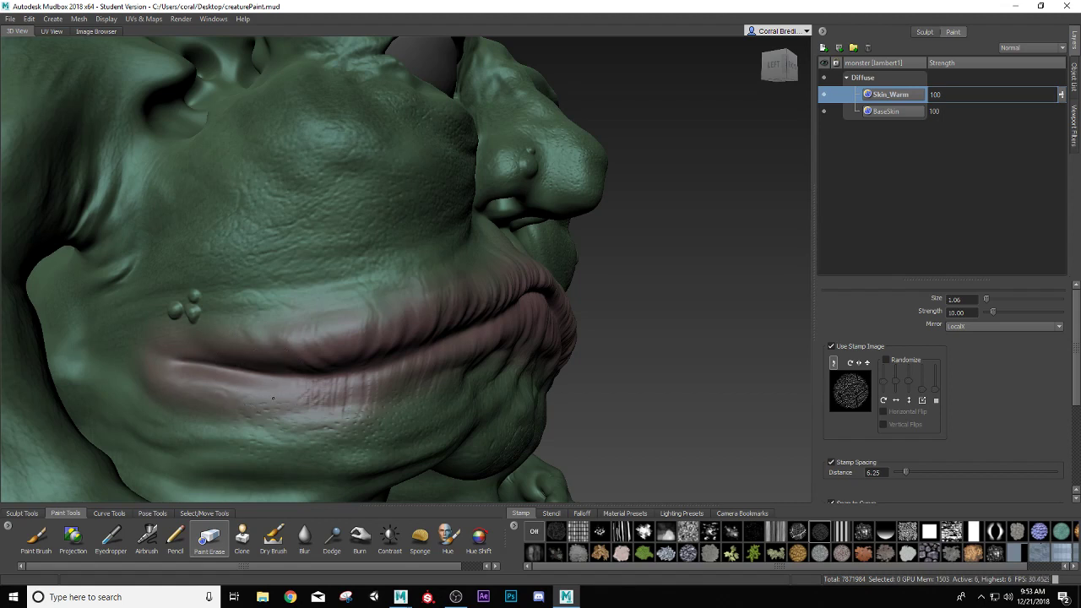
{"action": "left_click_drag", "start_coordinate": [350, 401], "coordinate": [351, 423], "text": "alt"}
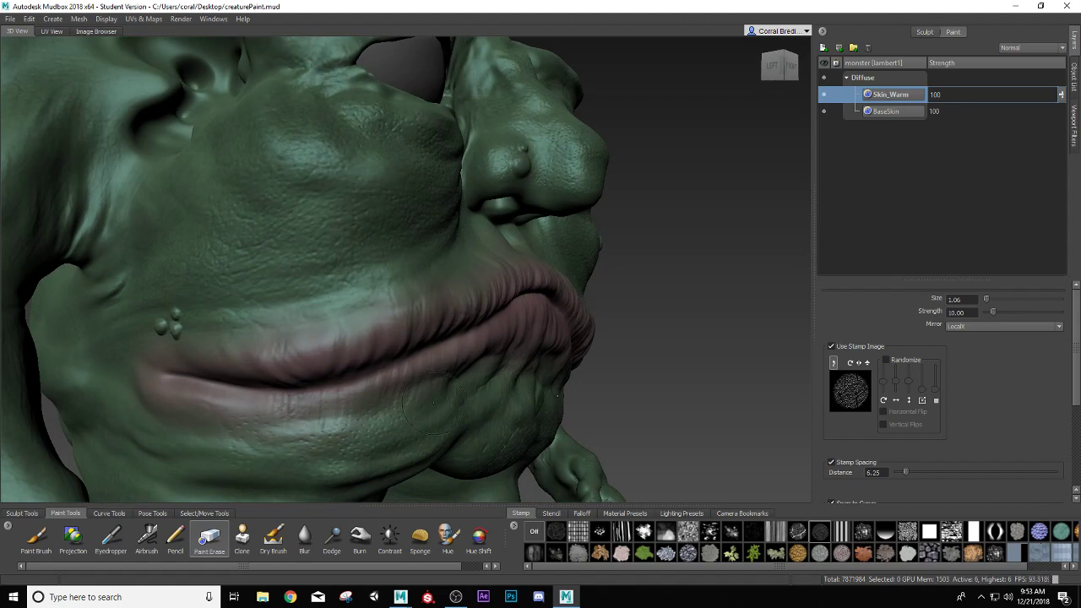
{"action": "left_click_drag", "start_coordinate": [433, 403], "coordinate": [341, 361], "text": "alt"}
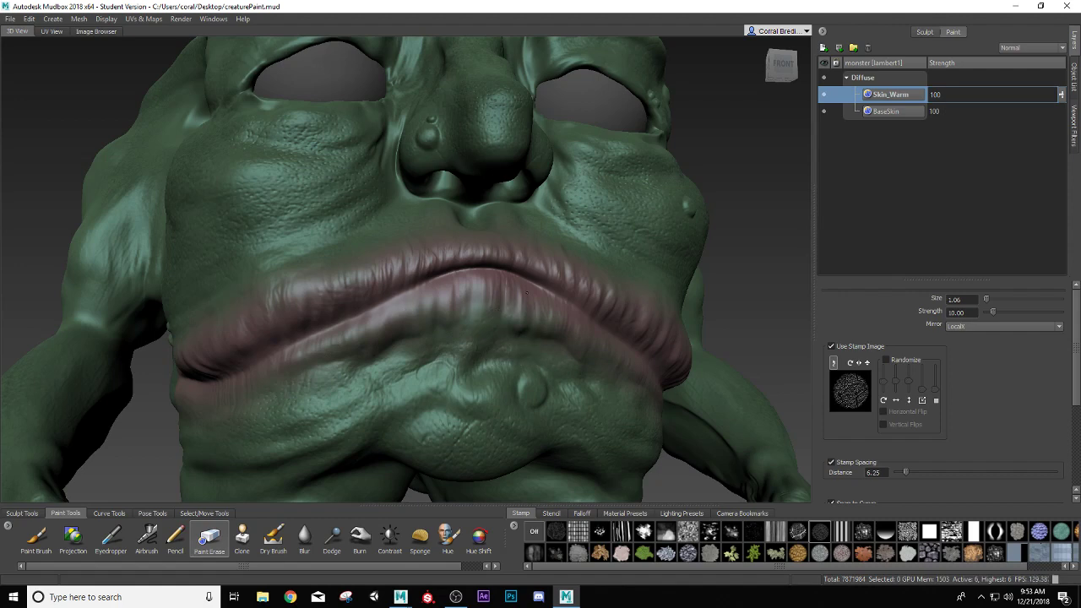
{"action": "left_click_drag", "start_coordinate": [411, 375], "coordinate": [507, 375], "text": "alt"}
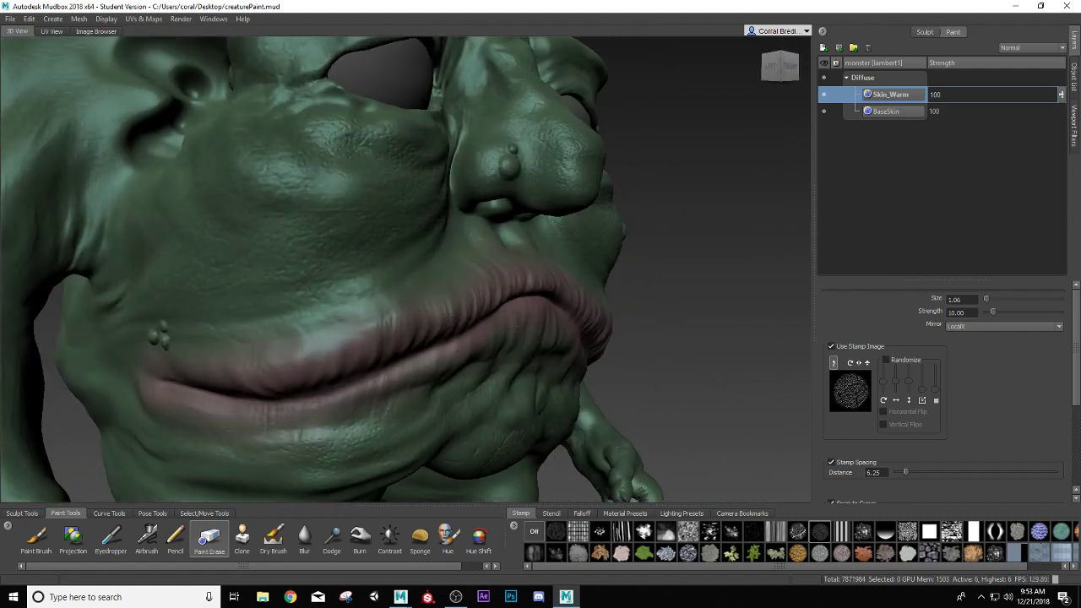
{"action": "left_click_drag", "start_coordinate": [563, 361], "coordinate": [498, 343], "text": "alt"}
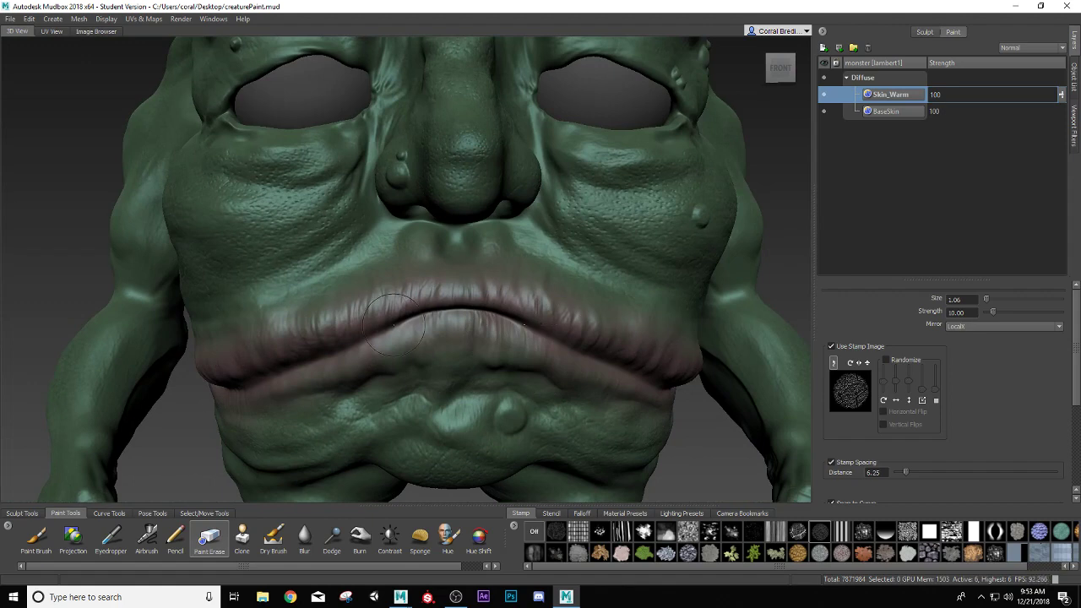
{"action": "left_click_drag", "start_coordinate": [390, 308], "coordinate": [401, 333], "text": "alt"}
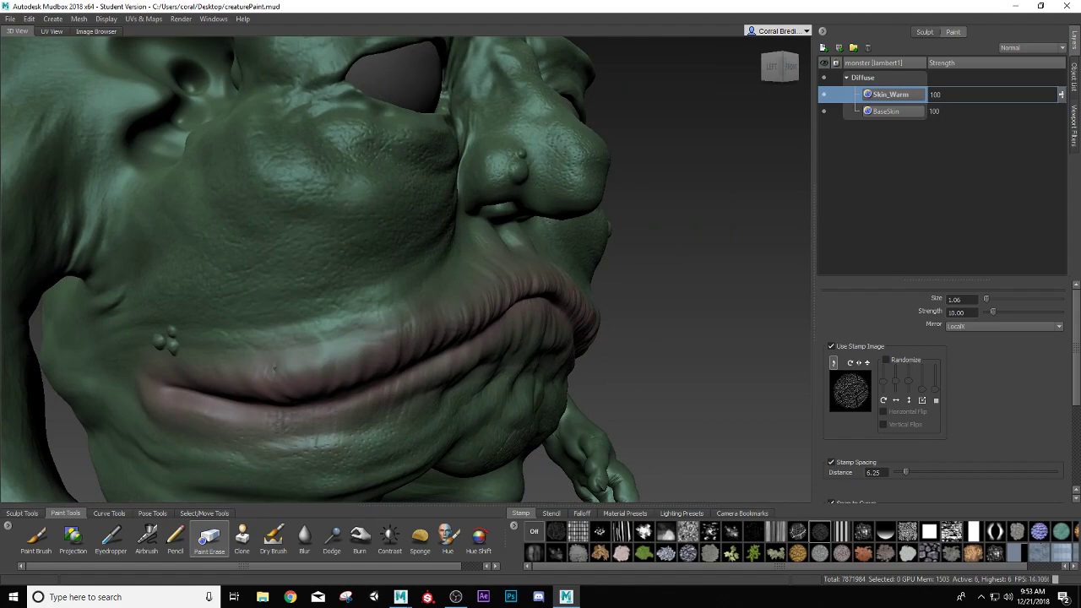
{"action": "left_click_drag", "start_coordinate": [273, 367], "coordinate": [422, 395], "text": "alt"}
- Return to the Paint Brush, choose a duller greyish red, and brush it onto the lower lip near the mouth corner
{"action": "left_click", "coordinate": [36, 540]}
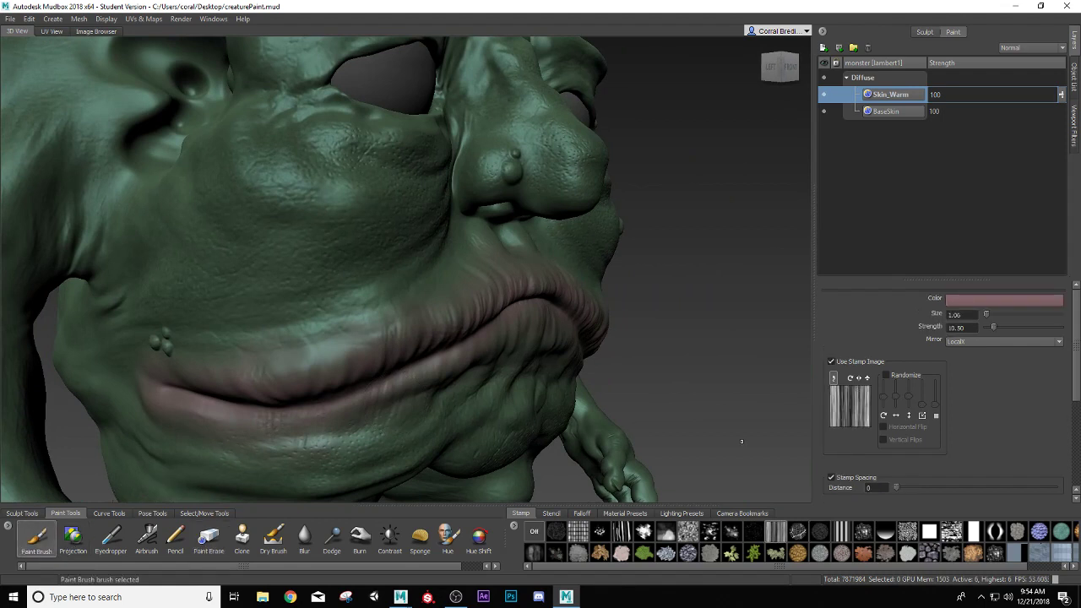
{"action": "left_click", "coordinate": [1001, 299]}
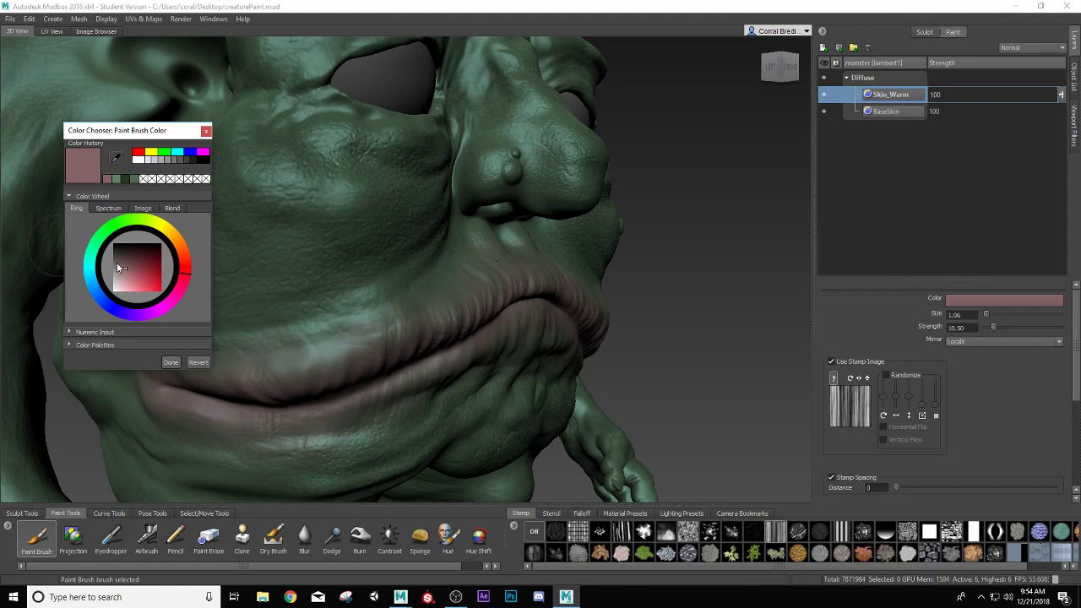
{"action": "left_click", "coordinate": [171, 363]}
{"action": "left_click_drag", "start_coordinate": [265, 411], "coordinate": [250, 407]}
{"action": "left_click_drag", "start_coordinate": [370, 417], "coordinate": [338, 390], "text": "alt"}
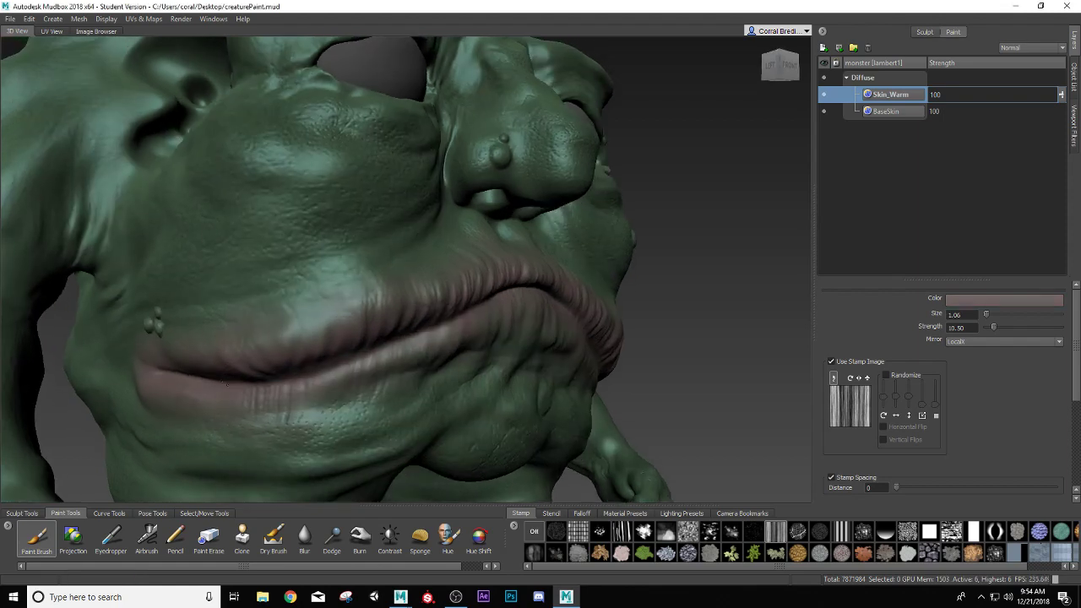
- Paint the greyish red in streaks over both lips, blending it into the skin around the mouth and under the nose
{"action": "right_click_drag", "start_coordinate": [292, 344], "coordinate": [279, 372], "text": "alt"}
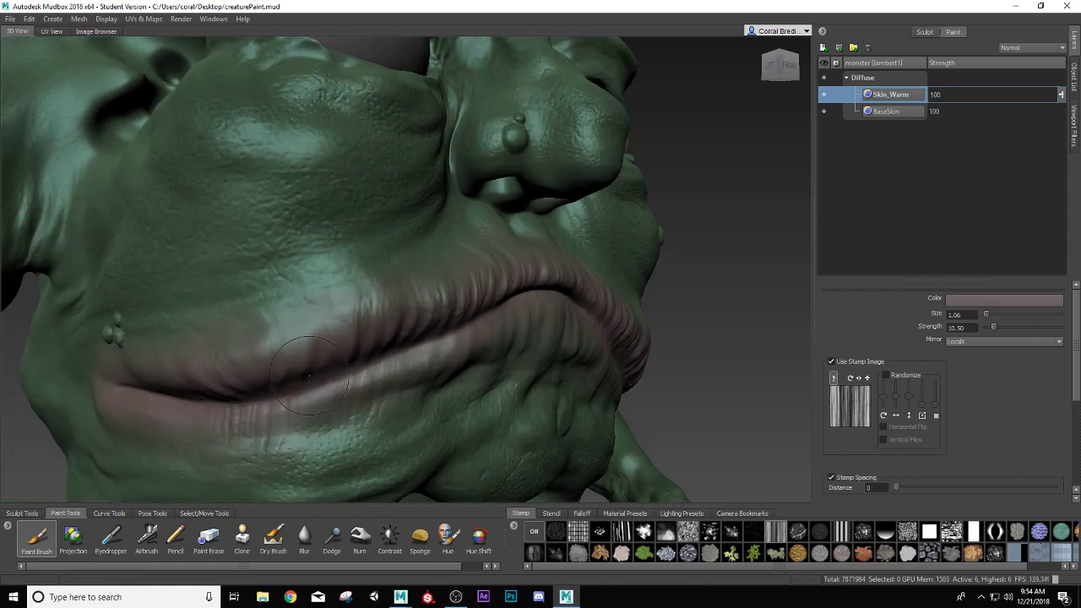
{"action": "left_click_drag", "start_coordinate": [299, 380], "coordinate": [306, 405], "text": "alt"}
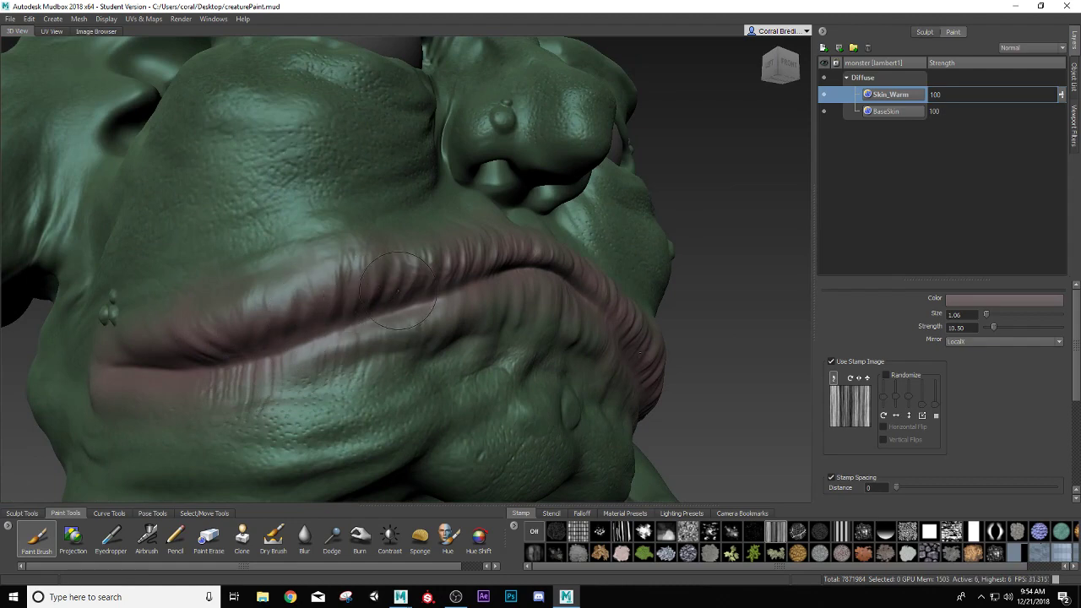
{"action": "left_click_drag", "start_coordinate": [416, 275], "coordinate": [384, 283], "text": "alt"}
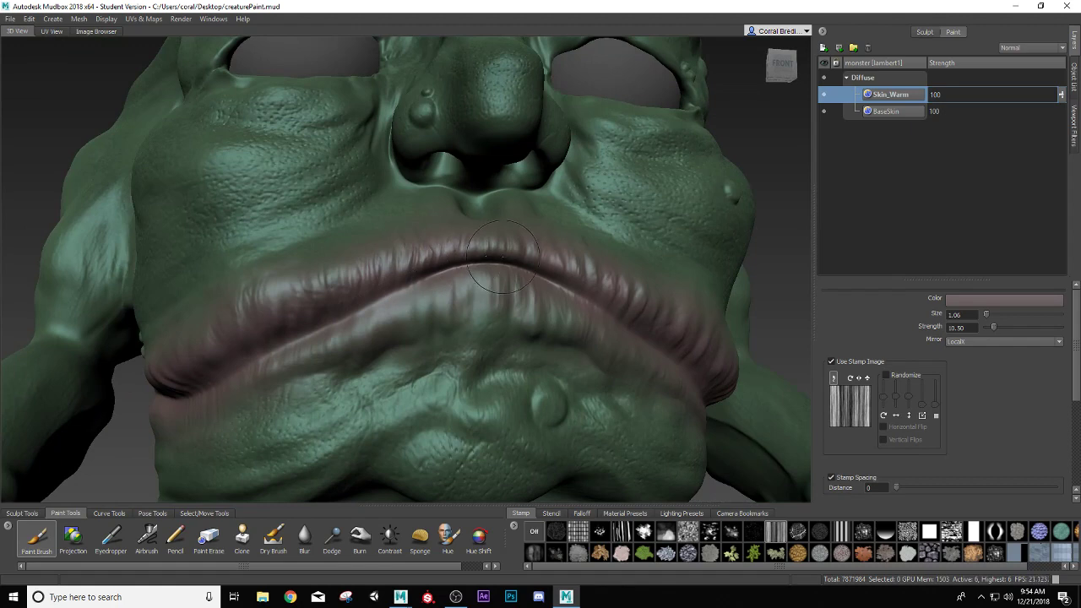
{"action": "left_click_drag", "start_coordinate": [493, 264], "coordinate": [418, 296], "text": "alt"}
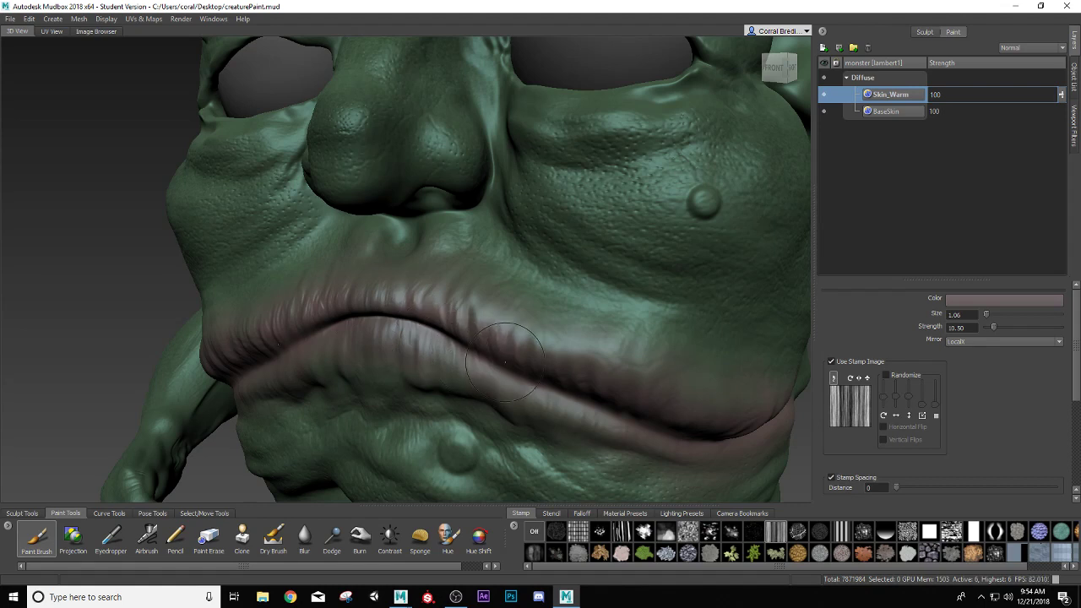
{"action": "middle_click_drag", "start_coordinate": [506, 346], "coordinate": [405, 338], "text": "alt"}
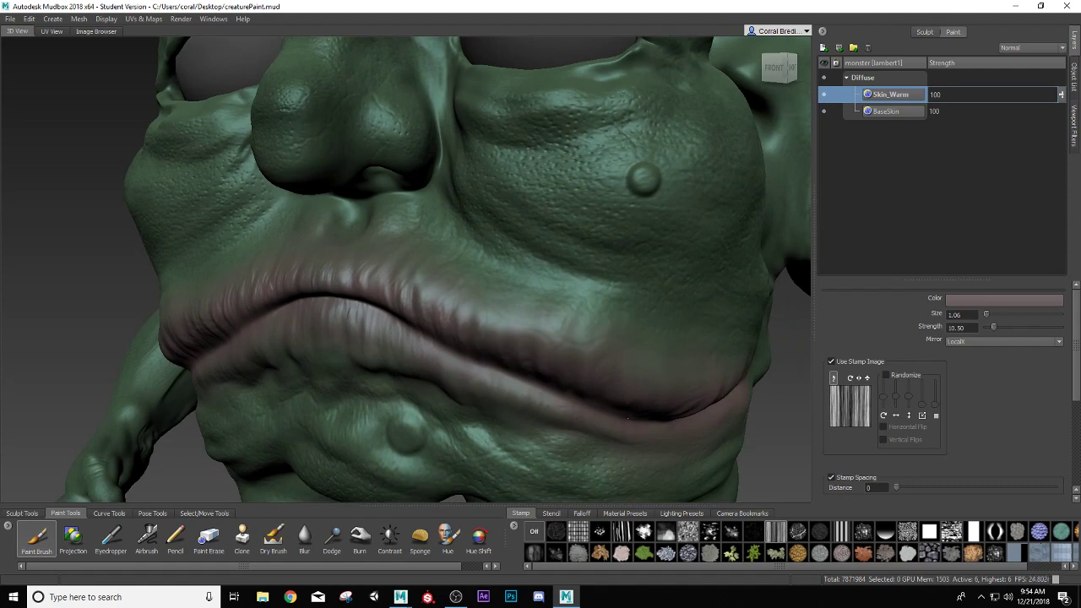
{"action": "left_click_drag", "start_coordinate": [742, 411], "coordinate": [605, 380], "text": "alt"}
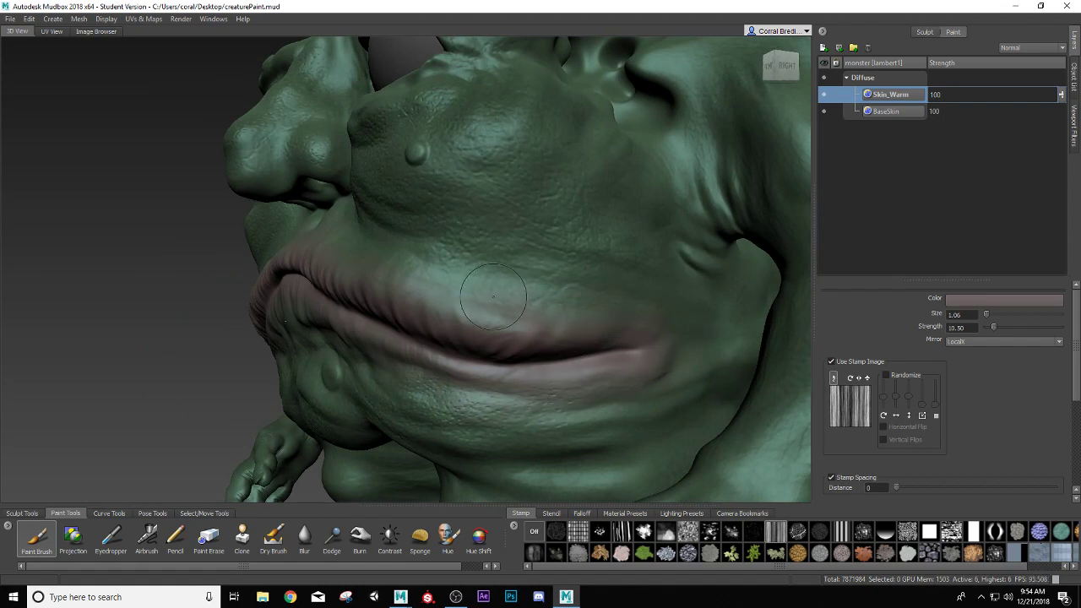
{"action": "left_click_drag", "start_coordinate": [477, 297], "coordinate": [568, 295], "text": "alt"}
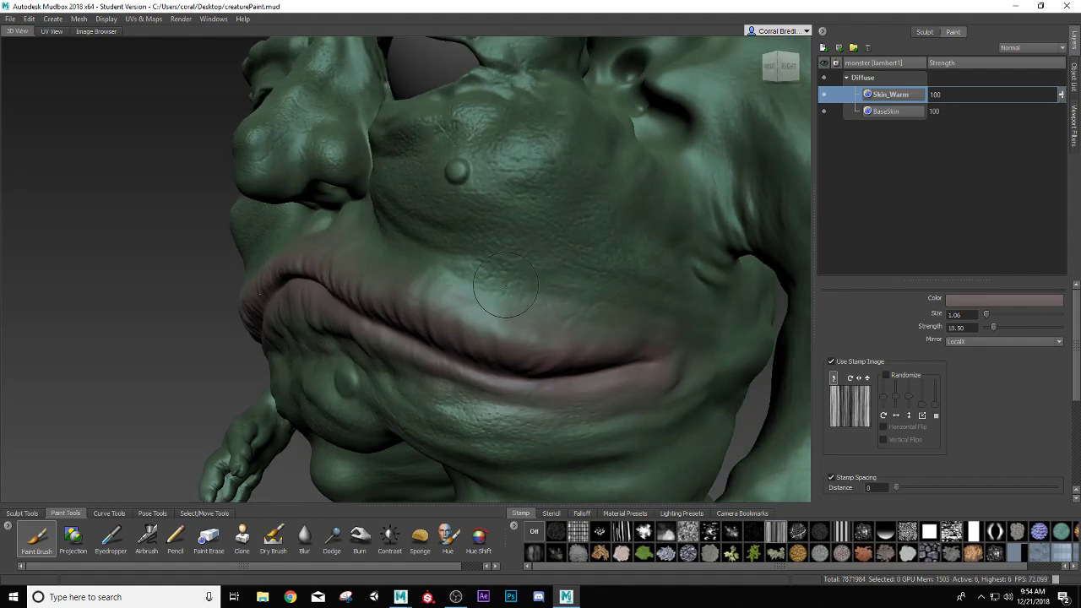
{"action": "left_click_drag", "start_coordinate": [460, 297], "coordinate": [481, 301], "text": "alt"}
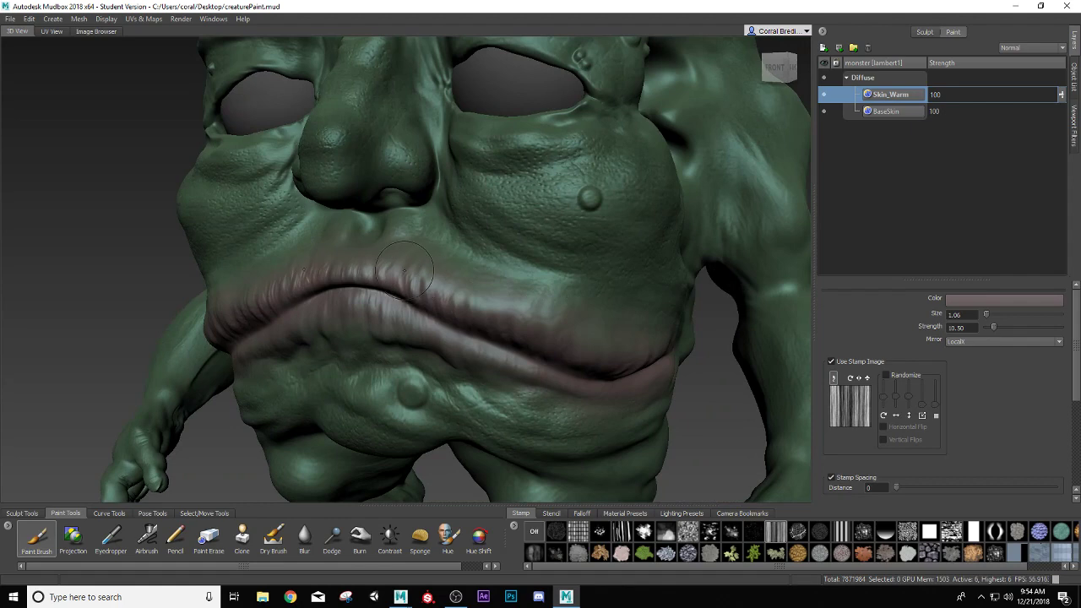
- Examine the painted lips against the whole monster from a distance and from several angles
{"action": "scroll", "coordinate": [403, 247], "scroll_direction": "down", "scroll_amount": 3}
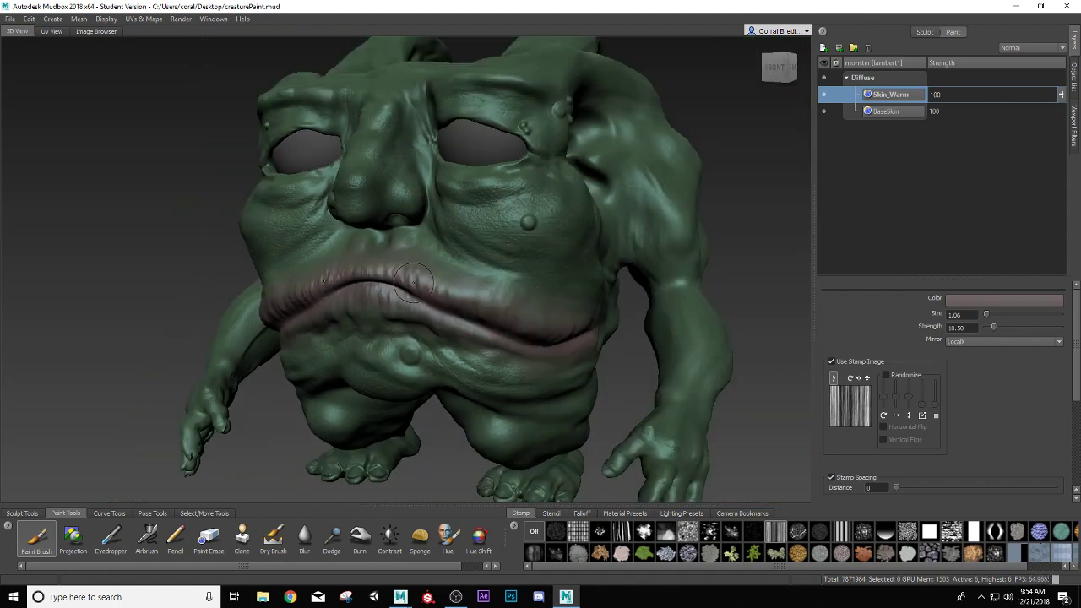
{"action": "left_click_drag", "start_coordinate": [422, 287], "coordinate": [422, 322], "text": "alt"}
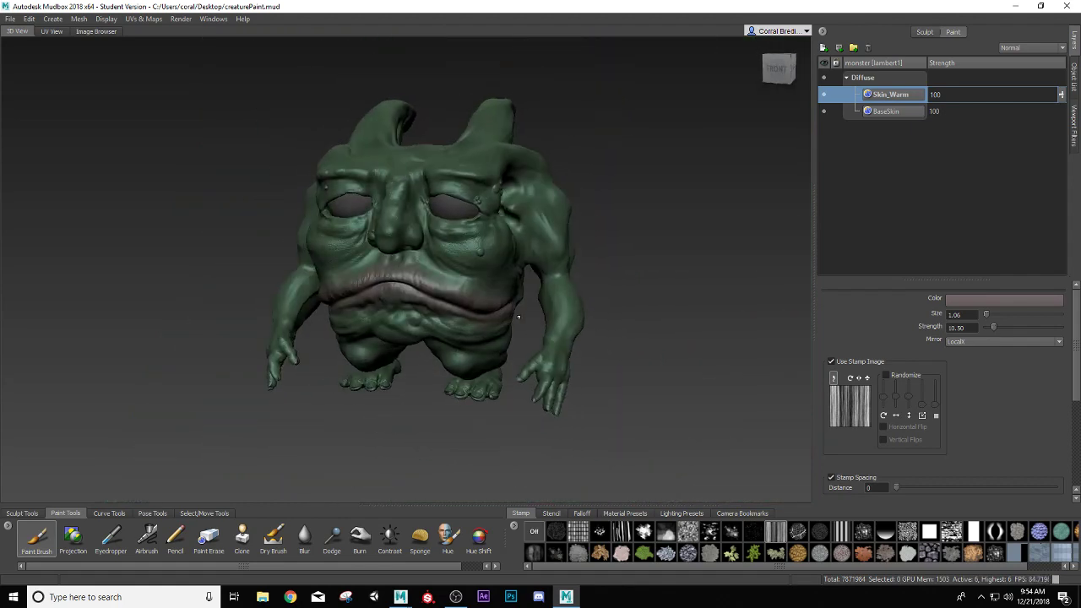
{"action": "scroll", "coordinate": [282, 340], "scroll_direction": "up", "scroll_amount": 5}
{"action": "scroll", "coordinate": [246, 373], "scroll_direction": "down", "scroll_amount": 4}
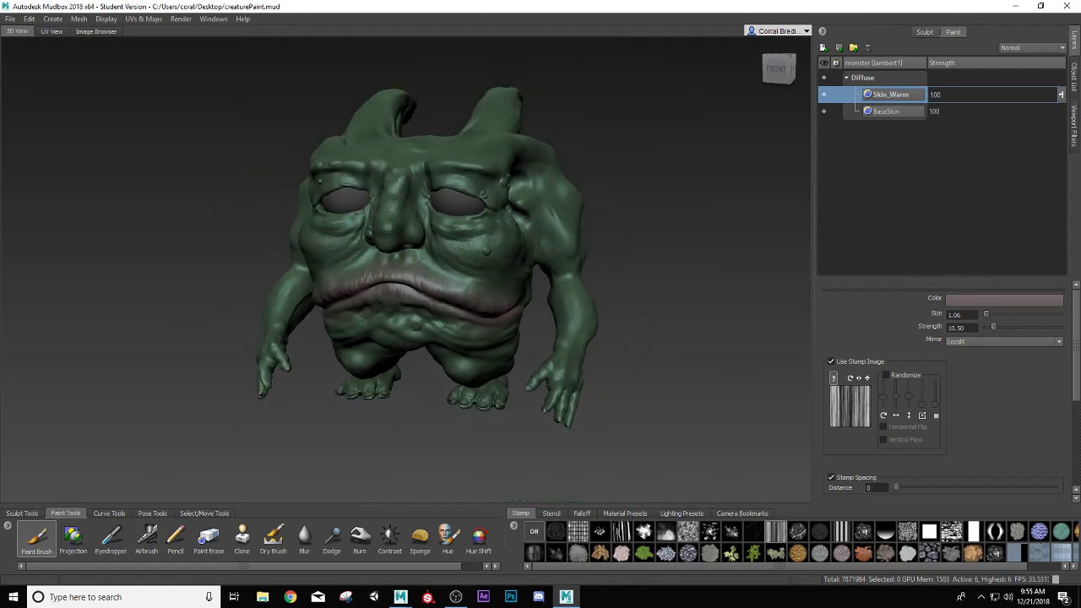
{"action": "mouse_move", "coordinate": [246, 373]}
{"action": "left_mouse_down", "text": "alt"}
{"action": "mouse_move", "coordinate": [477, 294]}
{"action": "mouse_move", "coordinate": [436, 291]}
{"action": "left_mouse_up", "text": "alt"}
{"action": "scroll", "coordinate": [439, 292], "scroll_direction": "up", "scroll_amount": 6}
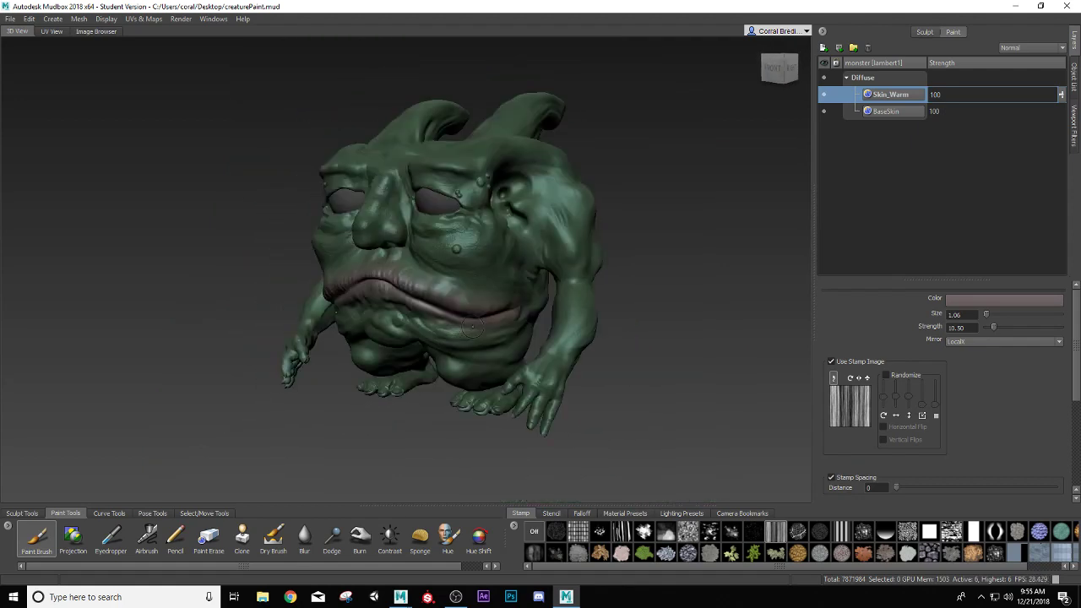
{"action": "left_click_drag", "start_coordinate": [340, 292], "coordinate": [336, 304], "text": "alt"}
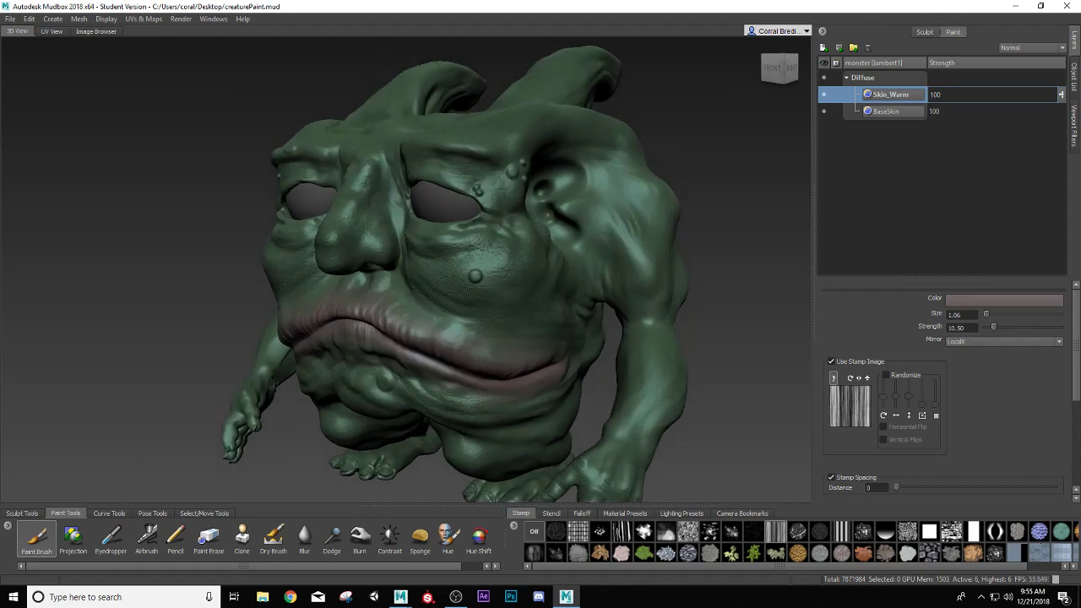
{"action": "scroll", "coordinate": [527, 340], "scroll_direction": "up", "scroll_amount": 3}
{"action": "left_click_drag", "start_coordinate": [527, 340], "coordinate": [523, 265], "text": "alt"}
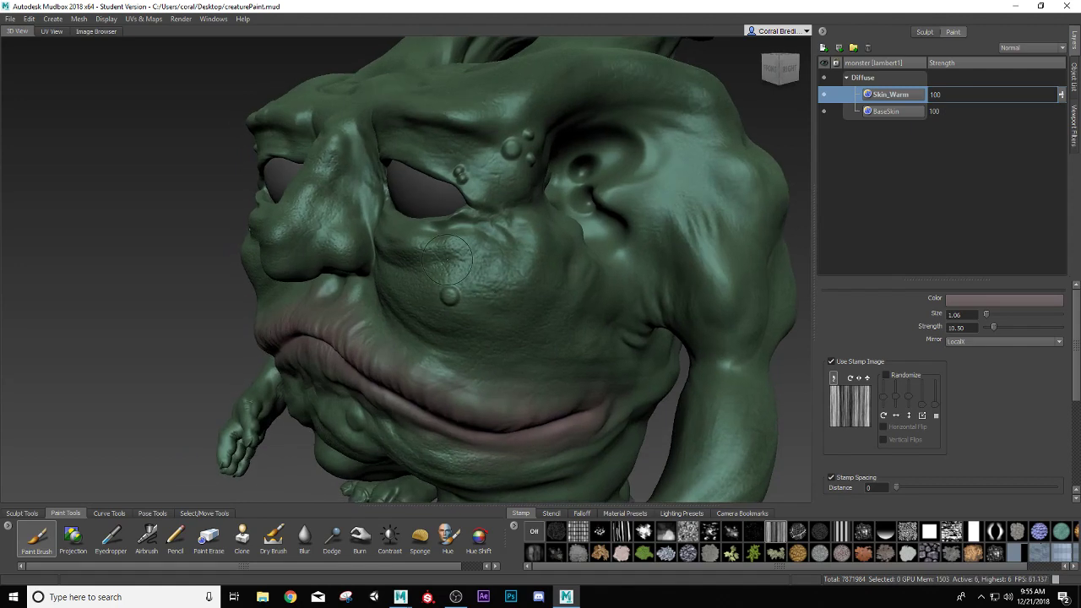
- Create a 4096 paint layer named Spec1 in the Specular channel, saved as PNG [8 bit, RGBA]
{"action": "mouse_move", "coordinate": [405, 359]}
{"action": "left_mouse_down", "text": "alt"}
{"action": "mouse_move", "coordinate": [608, 369]}
{"action": "mouse_move", "coordinate": [472, 354]}
{"action": "mouse_move", "coordinate": [396, 384]}
{"action": "left_mouse_up", "text": "alt"}
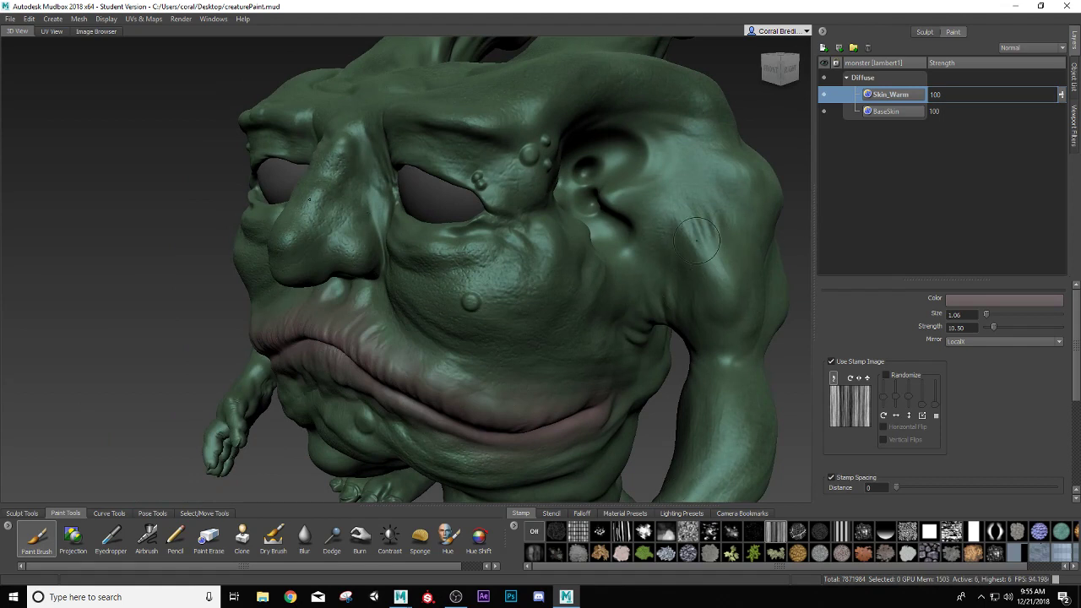
{"action": "left_click", "coordinate": [823, 48]}
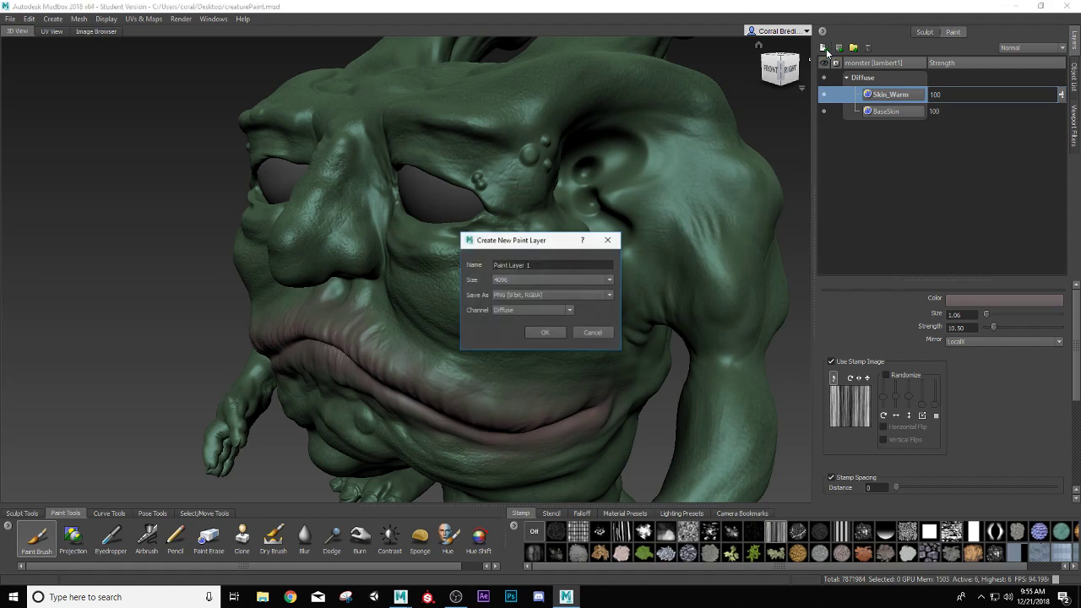
{"action": "left_click_drag", "start_coordinate": [596, 267], "coordinate": [499, 263]}
{"action": "type", "text": "Spec1"}
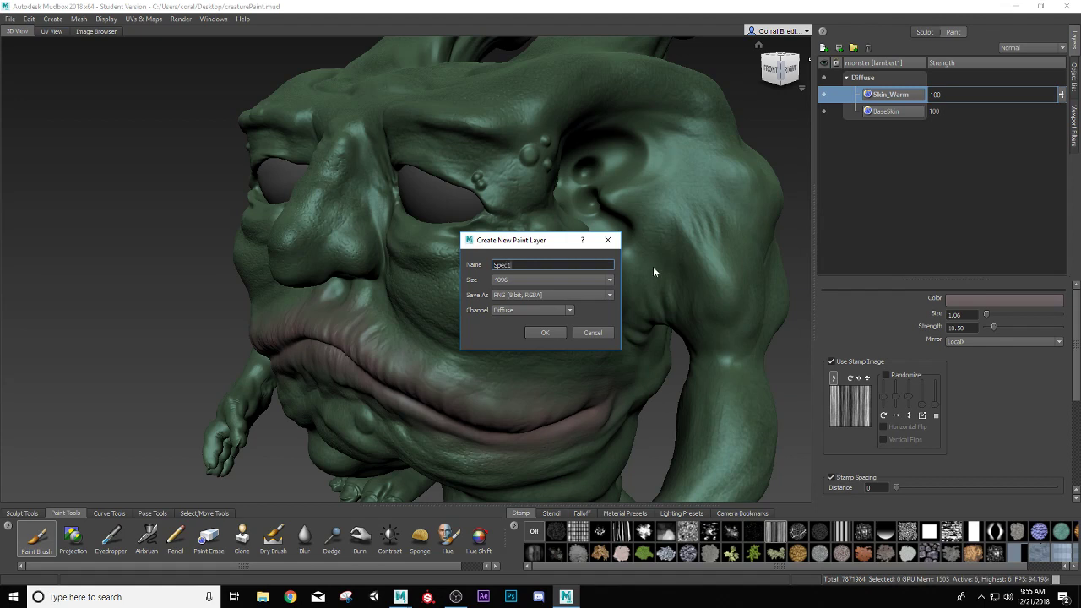
{"action": "left_click", "coordinate": [560, 309]}
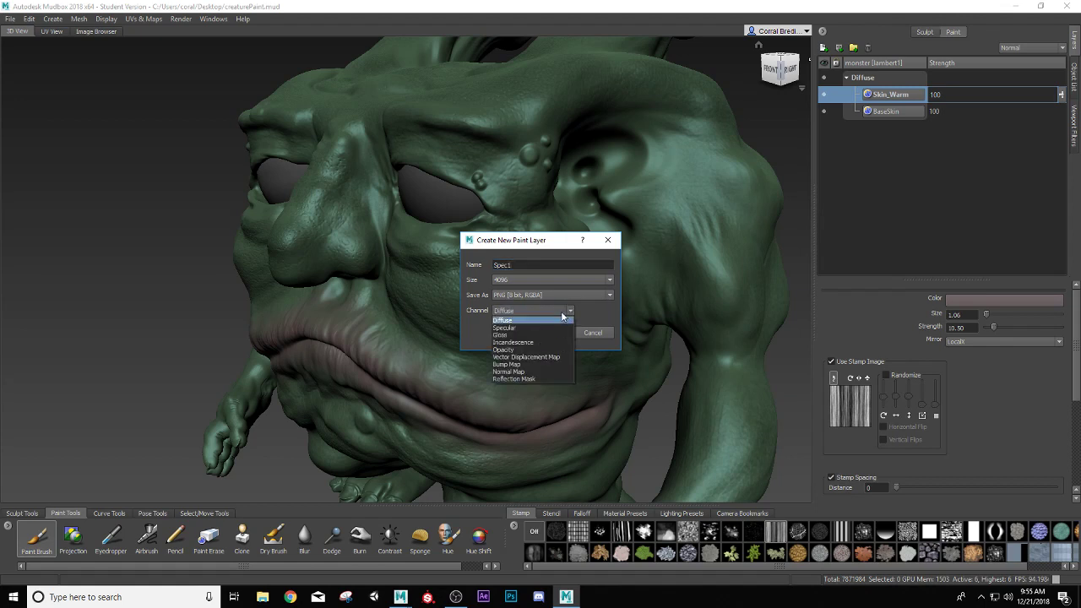
{"action": "left_click", "coordinate": [554, 327]}
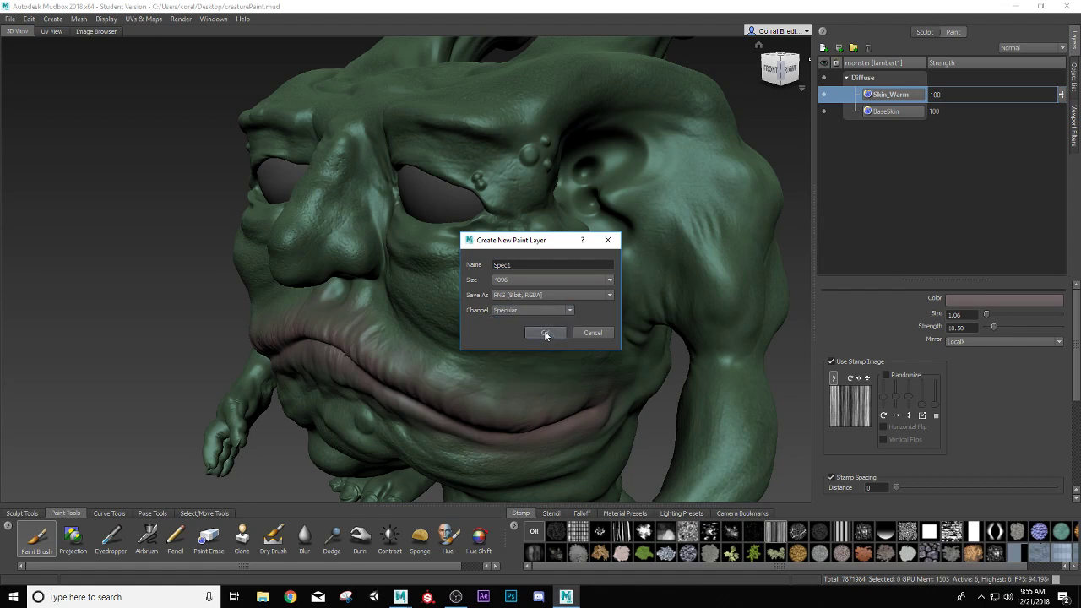
{"action": "left_click", "coordinate": [544, 332]}
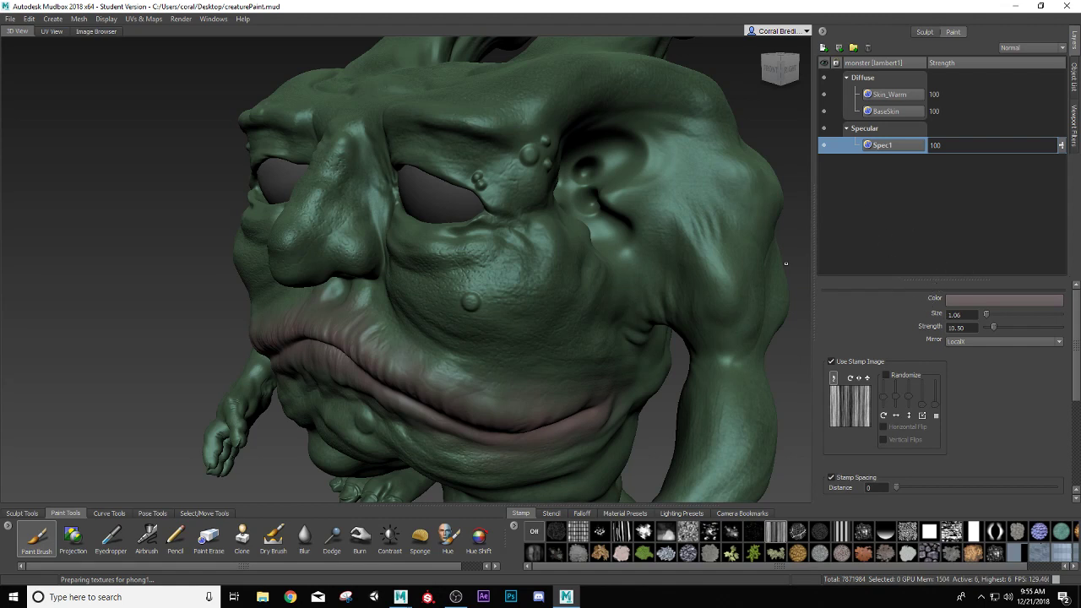
- Set the brush colour to black and flood the whole Spec1 layer with it
{"action": "left_click", "coordinate": [1002, 302]}
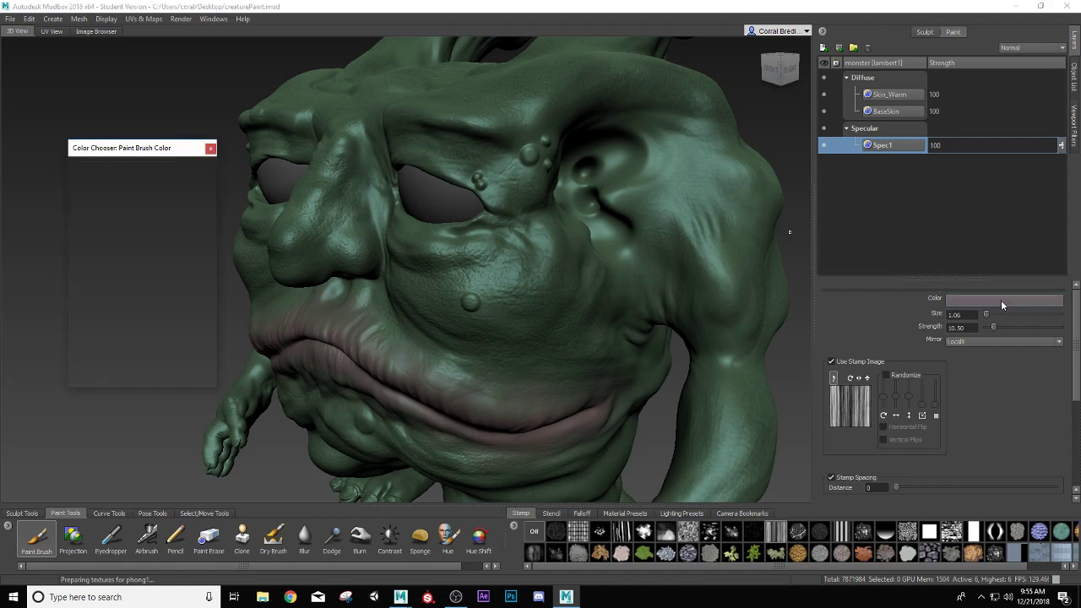
{"action": "left_click", "coordinate": [120, 262]}
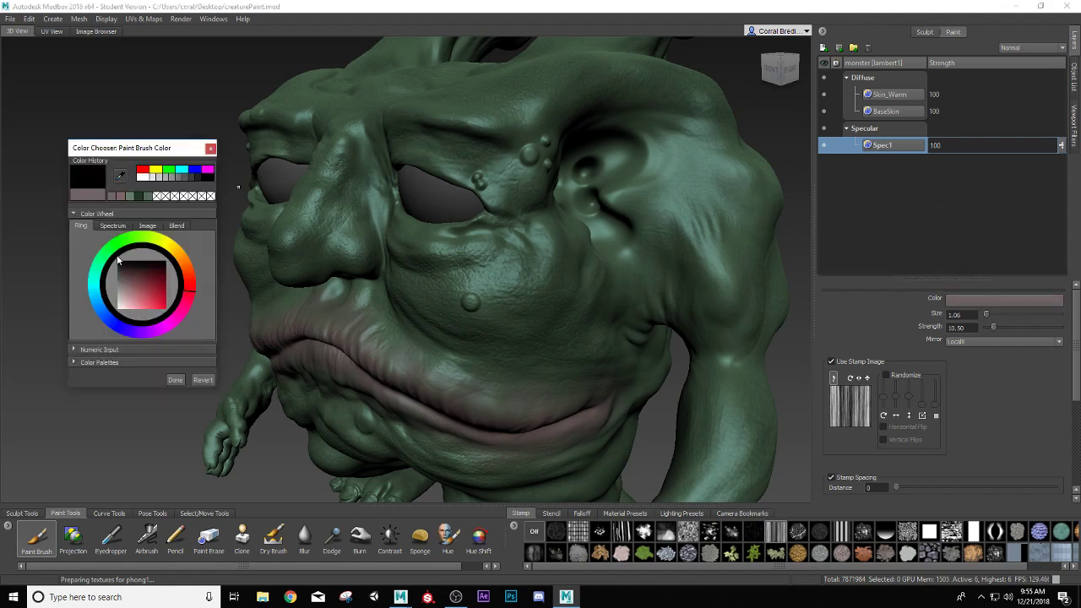
{"action": "left_click", "coordinate": [175, 379]}
{"action": "scroll", "coordinate": [982, 487], "scroll_direction": "down", "scroll_amount": 1}
{"action": "scroll", "coordinate": [982, 487], "scroll_direction": "down", "scroll_amount": 3}
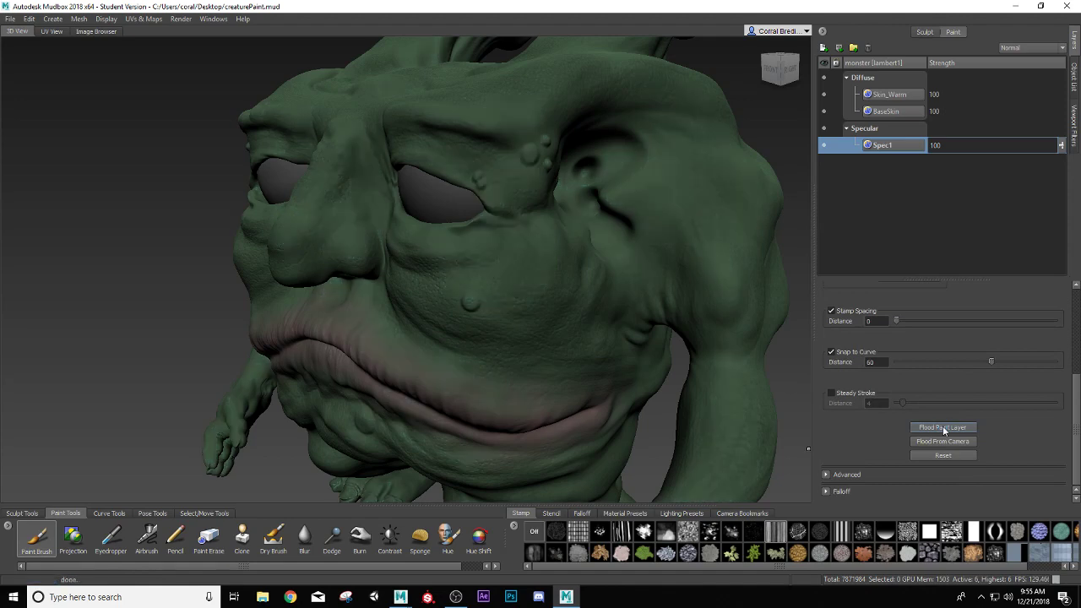
- Make the Skin_Warm layer active again and restore the muted greyish red brush colour from the colour history
{"action": "mouse_move", "coordinate": [346, 327]}
{"action": "left_mouse_down", "text": "alt"}
{"action": "mouse_move", "coordinate": [356, 346]}
{"action": "mouse_move", "coordinate": [388, 330]}
{"action": "mouse_move", "coordinate": [436, 349]}
{"action": "left_mouse_up", "text": "alt"}
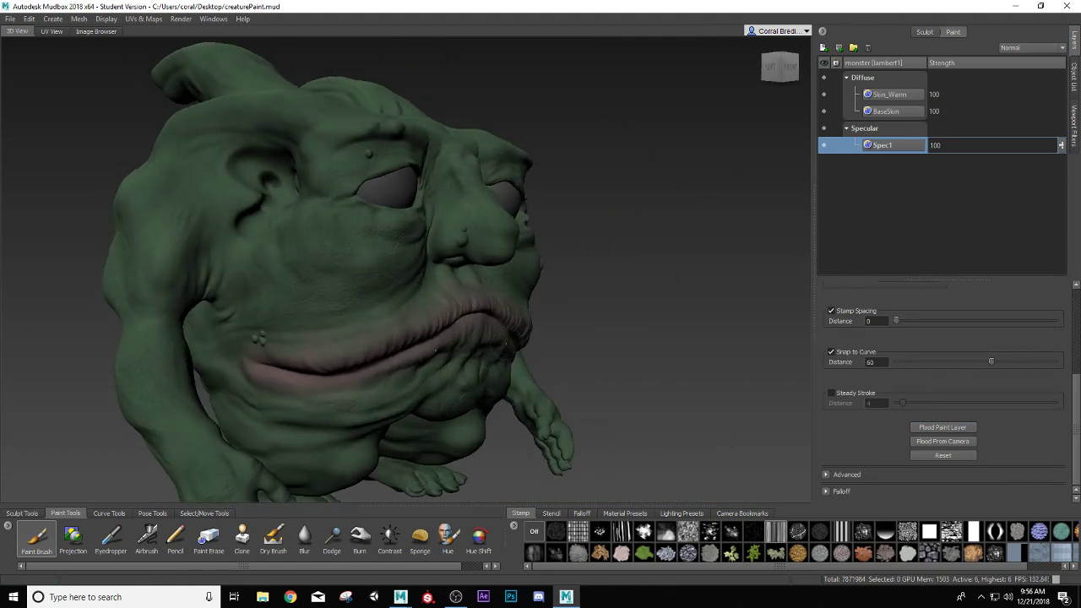
{"action": "right_click_drag", "start_coordinate": [434, 348], "coordinate": [509, 334], "text": "alt"}
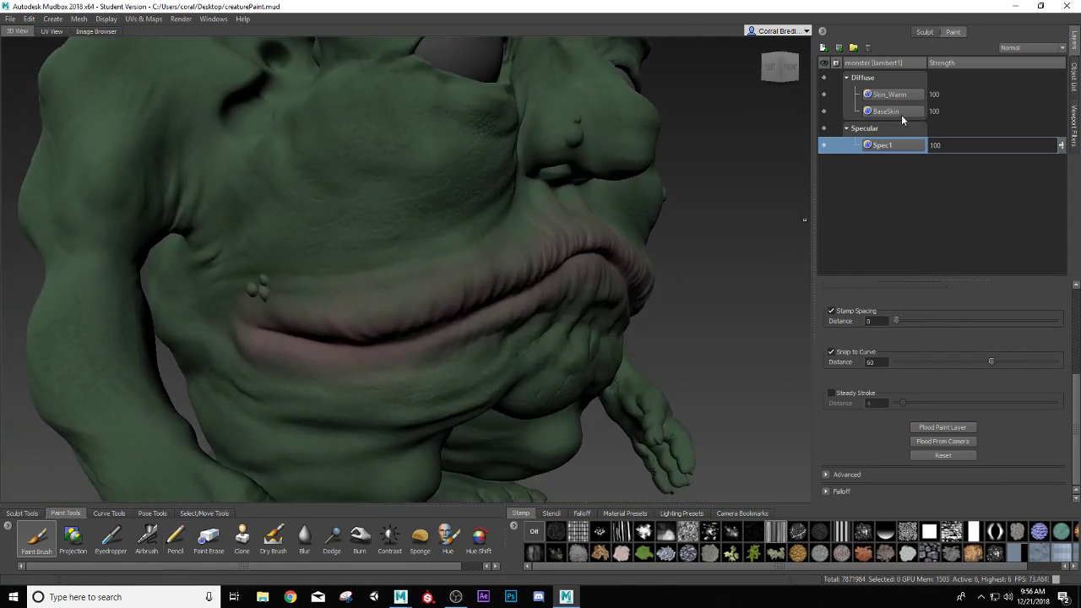
{"action": "left_click", "coordinate": [888, 96]}
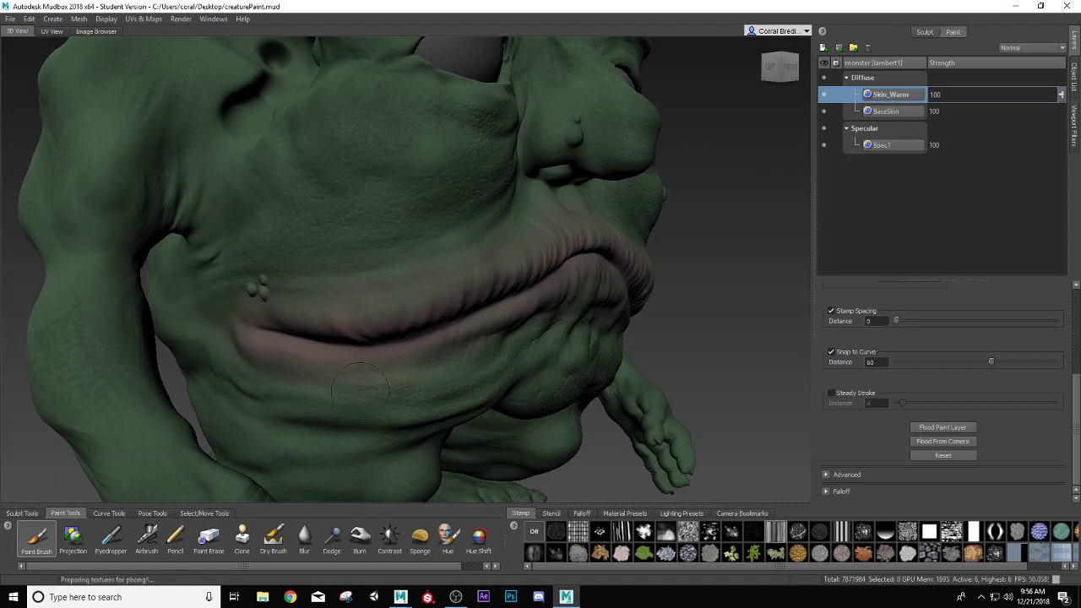
{"action": "right_click_drag", "start_coordinate": [360, 391], "coordinate": [405, 387], "text": "alt"}
{"action": "middle_click_drag", "start_coordinate": [252, 378], "coordinate": [290, 350], "text": "alt"}
{"action": "left_click_drag", "start_coordinate": [238, 369], "coordinate": [251, 371]}
{"action": "key", "text": "ctrl+z"}
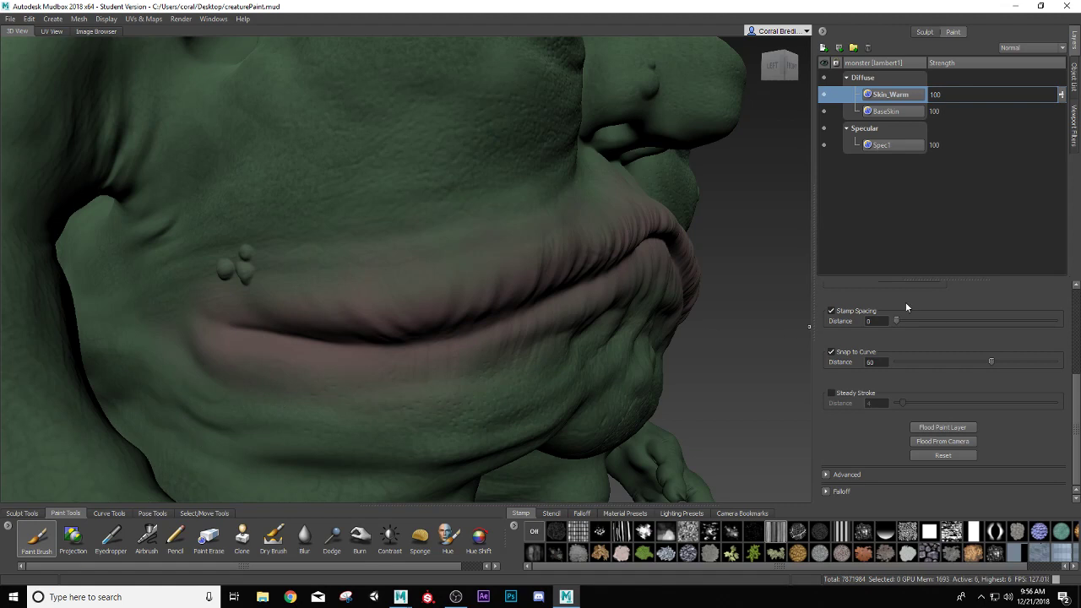
{"action": "scroll", "coordinate": [906, 306], "scroll_direction": "up", "scroll_amount": 4}
{"action": "left_click", "coordinate": [1011, 303]}
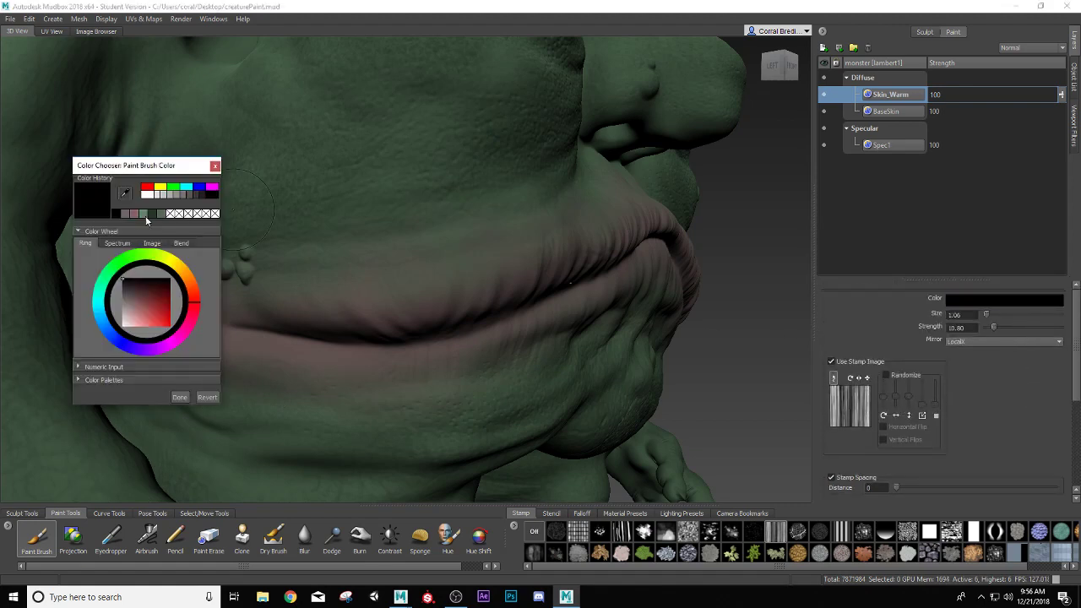
{"action": "left_click", "coordinate": [123, 213]}
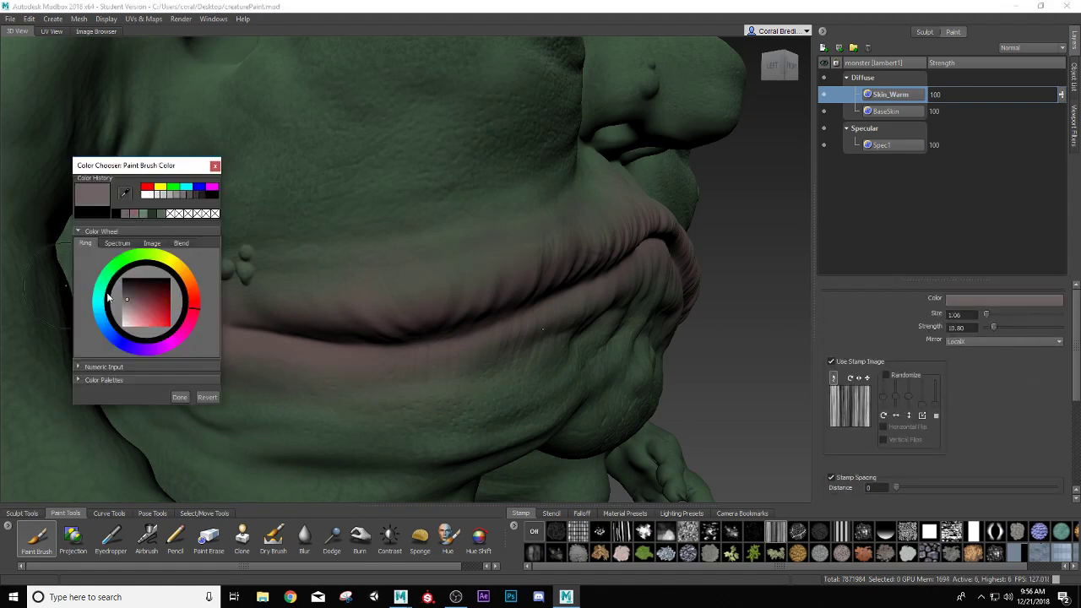
{"action": "left_click", "coordinate": [215, 165]}
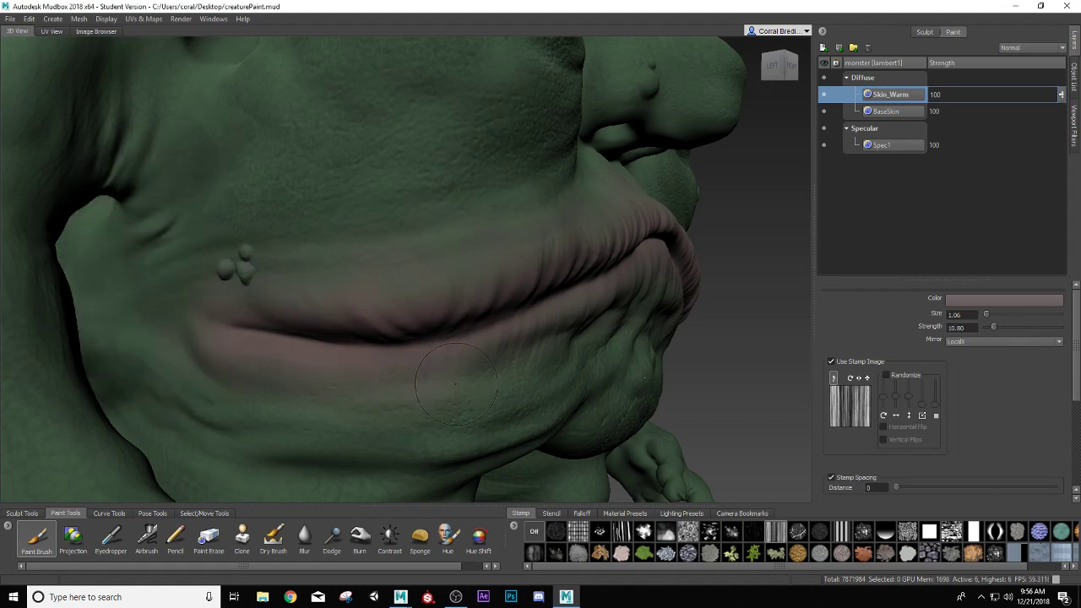
- Brush the greyish red over both lips from the front and both sides, filling in towards the mouth corners
{"action": "left_click_drag", "start_coordinate": [515, 378], "coordinate": [468, 380], "text": "alt"}
{"action": "left_click_drag", "start_coordinate": [473, 312], "coordinate": [523, 243], "text": "alt"}
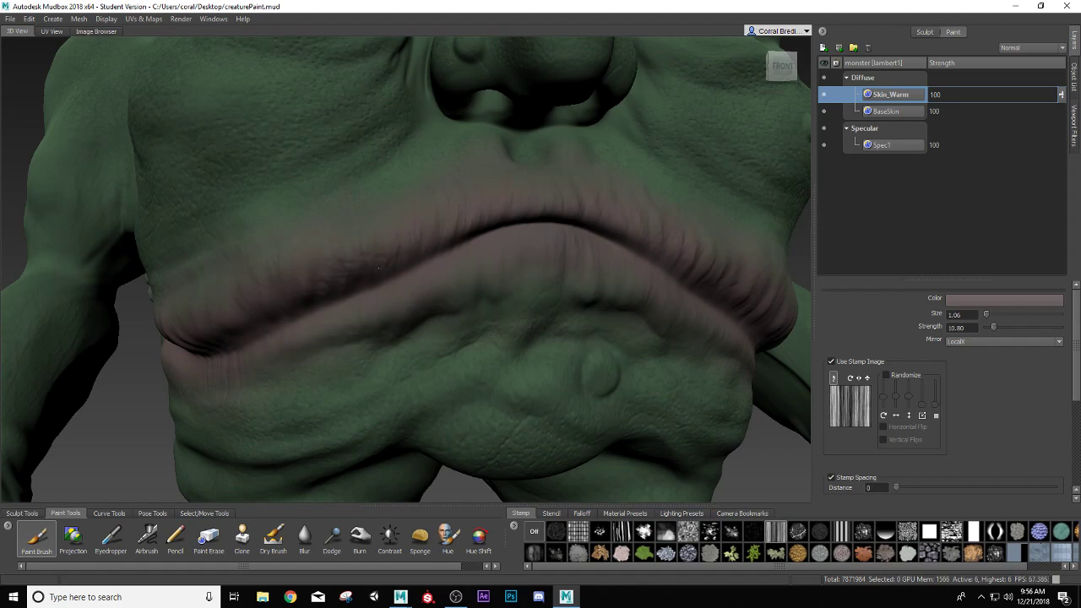
{"action": "left_click_drag", "start_coordinate": [358, 288], "coordinate": [375, 261], "text": "alt"}
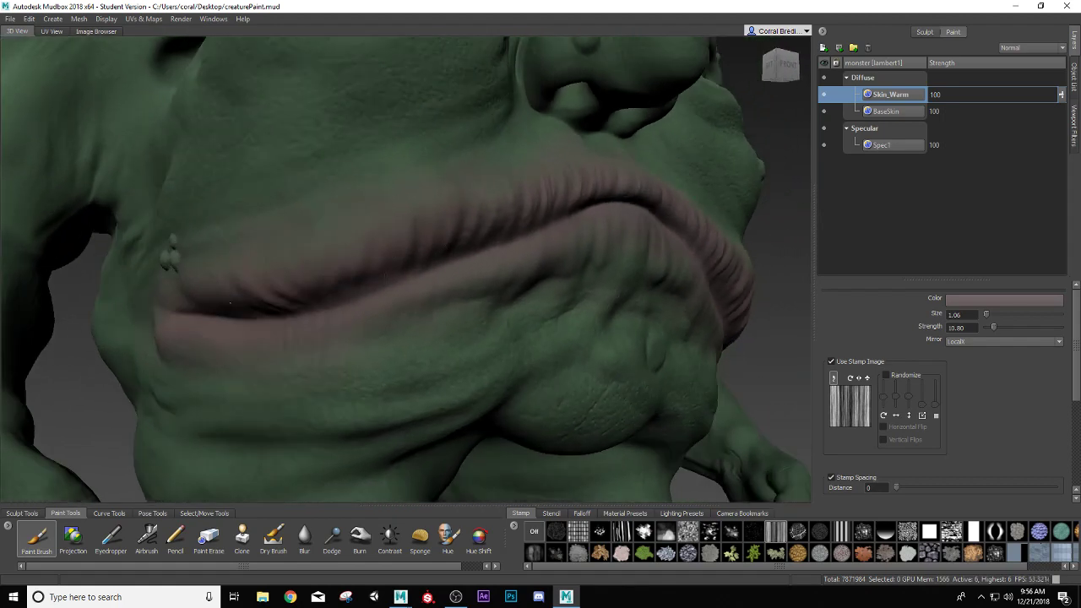
{"action": "left_click_drag", "start_coordinate": [490, 256], "coordinate": [389, 233], "text": "alt"}
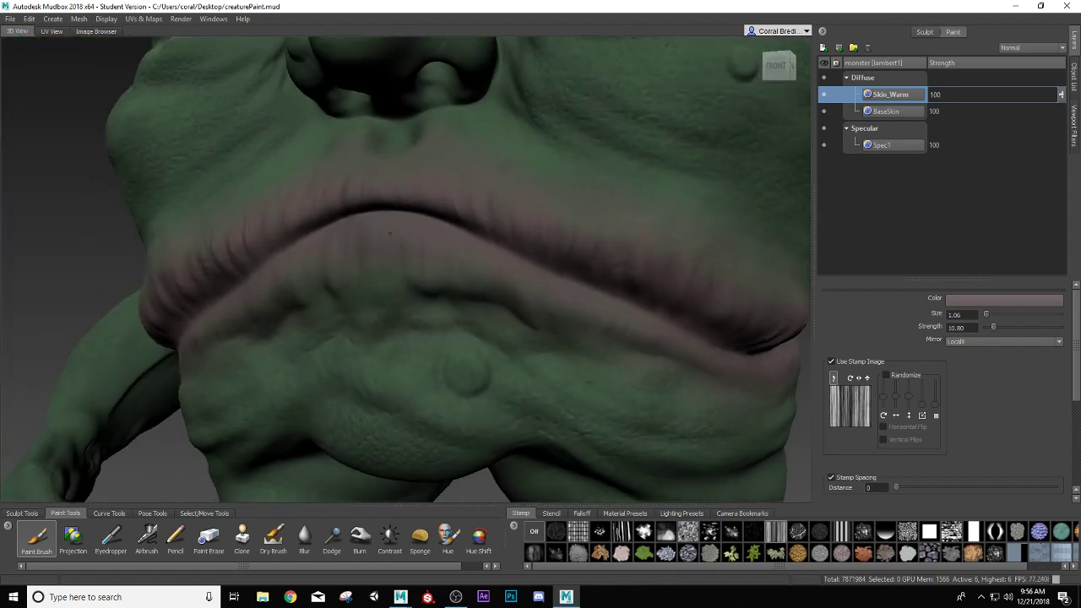
{"action": "left_click_drag", "start_coordinate": [611, 274], "coordinate": [623, 283], "text": "alt"}
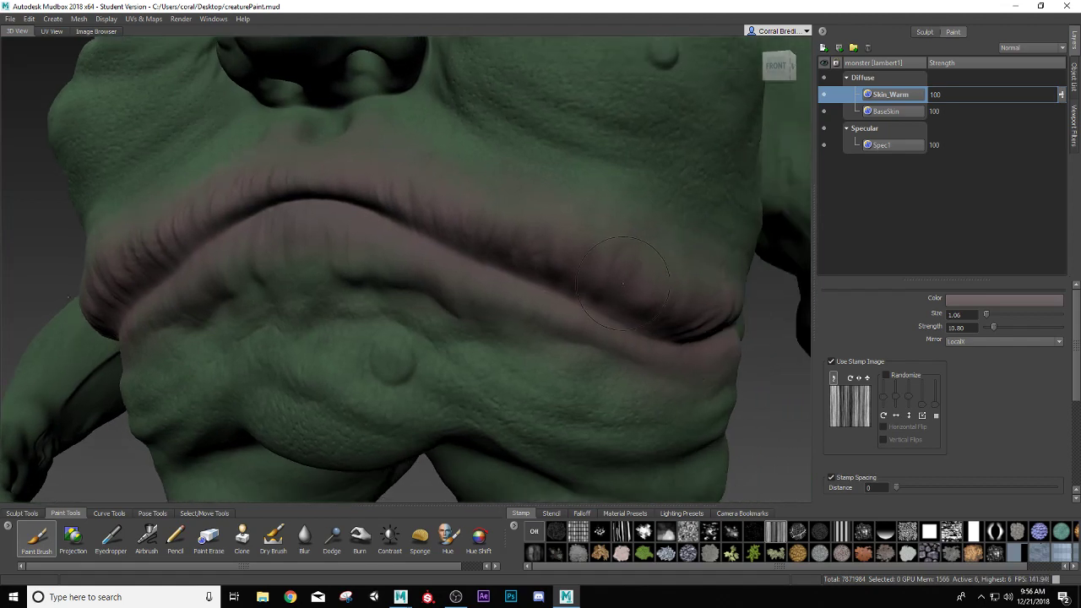
{"action": "left_click_drag", "start_coordinate": [682, 318], "coordinate": [561, 315], "text": "alt"}
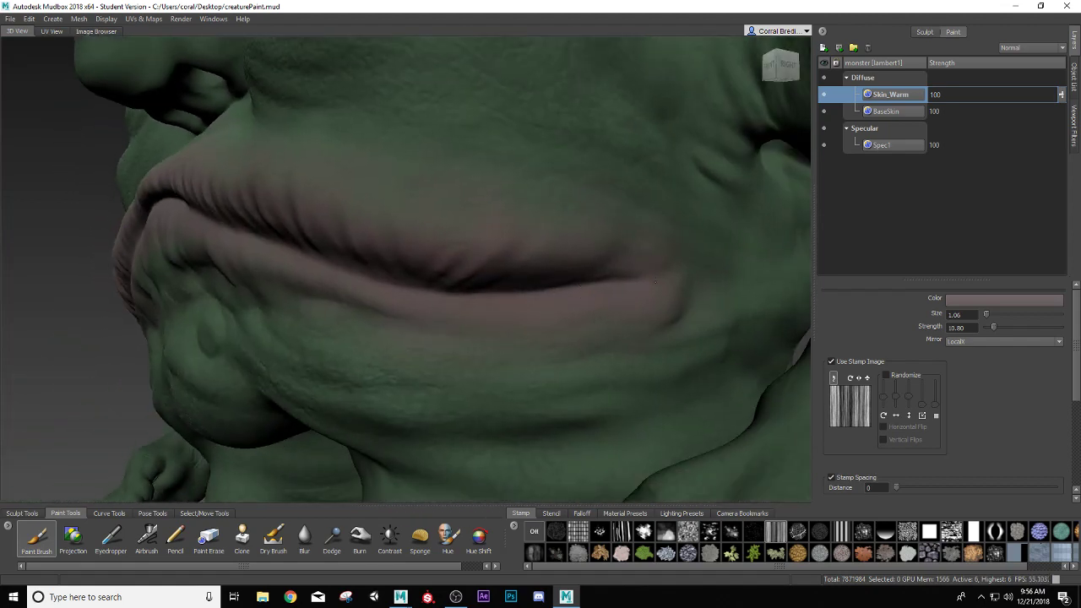
{"action": "left_click_drag", "start_coordinate": [395, 296], "coordinate": [427, 186], "text": "alt"}
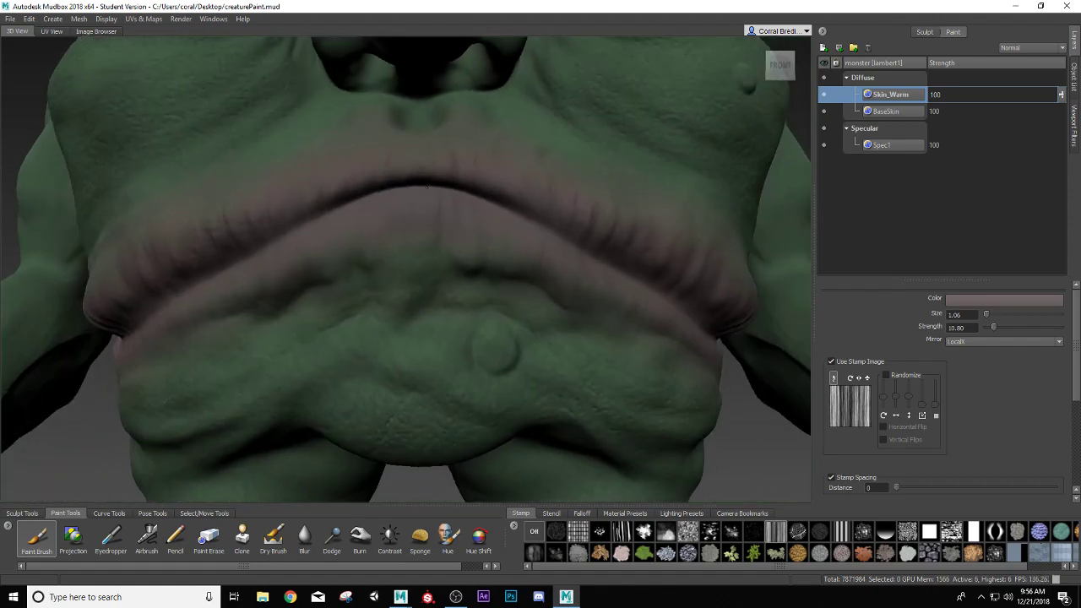
{"action": "left_click_drag", "start_coordinate": [352, 194], "coordinate": [338, 167], "text": "alt"}
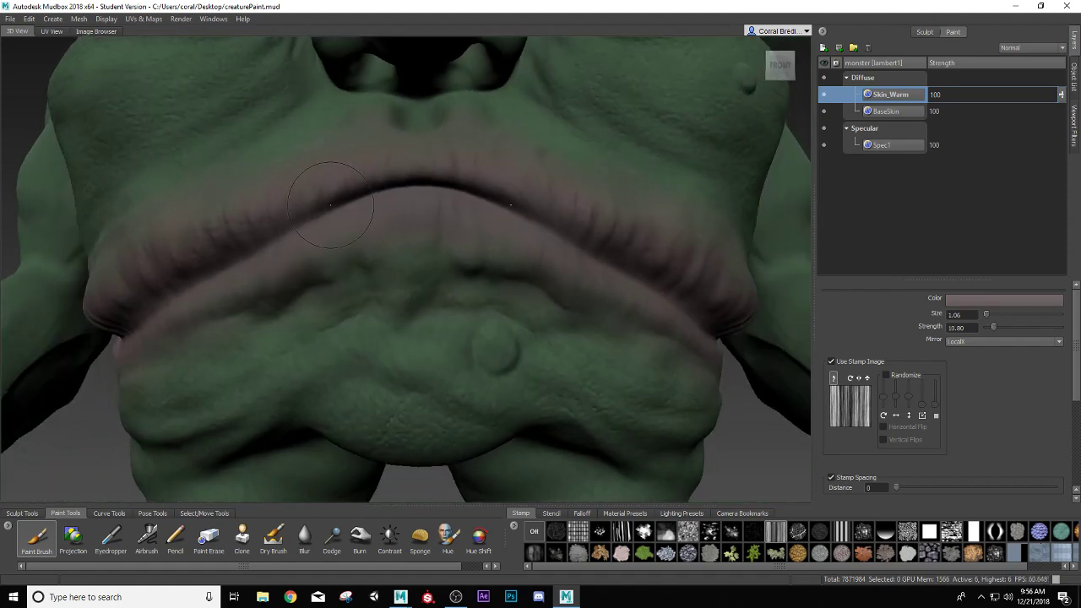
- Choose a very dark grey for the Paint Brush and reduce its size to 0.64
{"action": "left_click", "coordinate": [959, 299]}
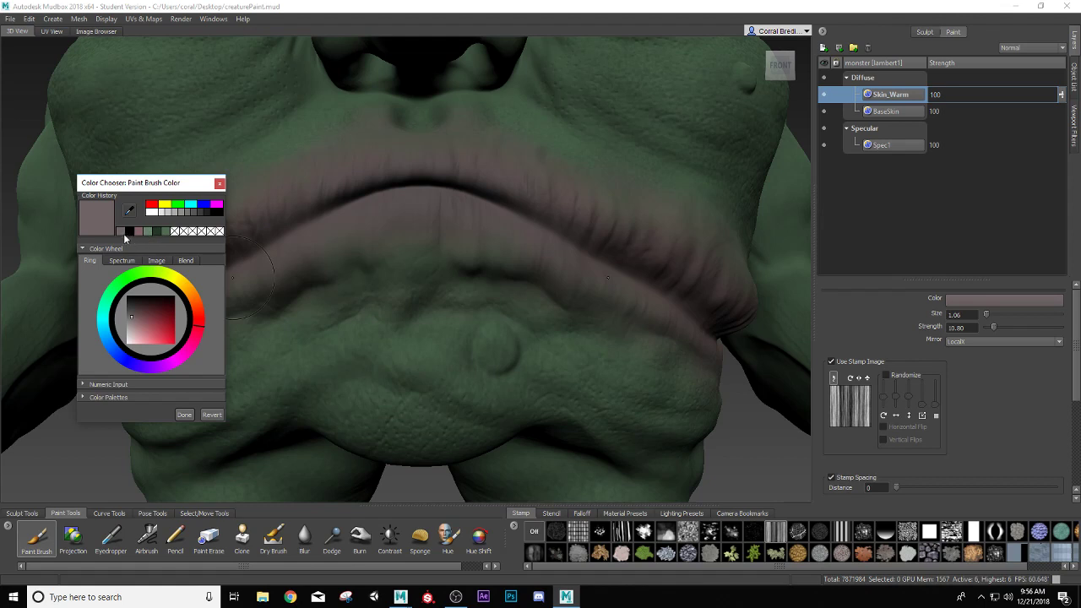
{"action": "left_click_drag", "start_coordinate": [139, 309], "coordinate": [128, 302]}
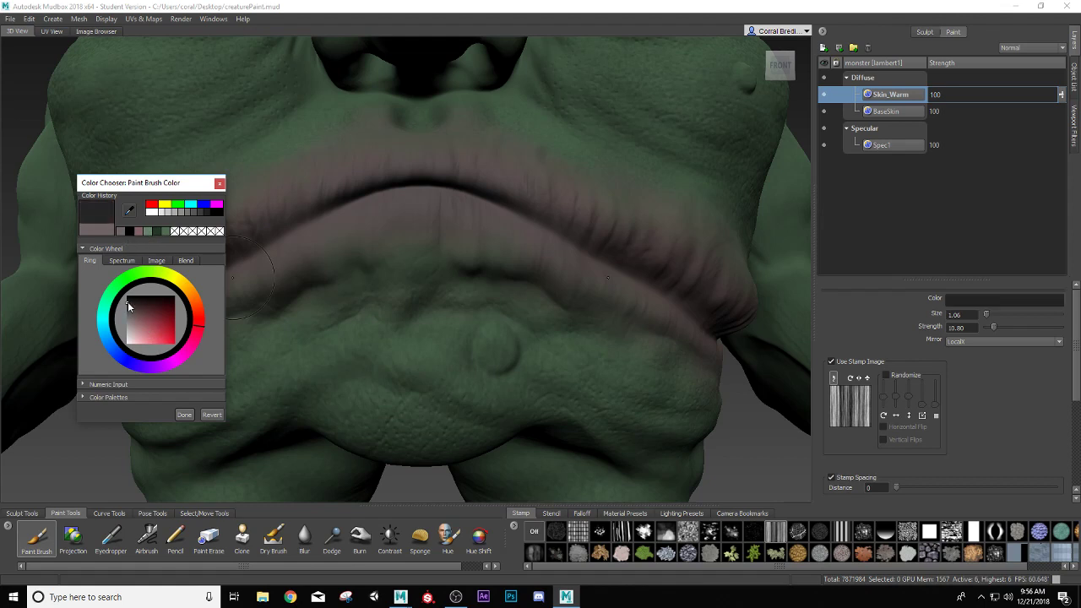
{"action": "left_click", "coordinate": [219, 183]}
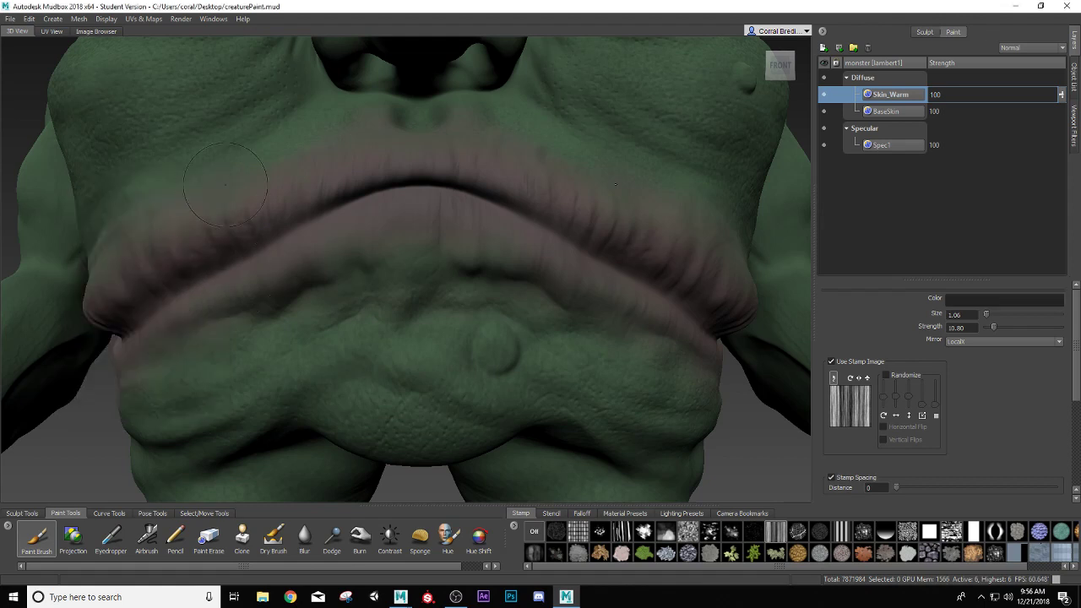
{"action": "key", "text": "b"}
{"action": "left_click_drag", "start_coordinate": [315, 209], "coordinate": [280, 209]}
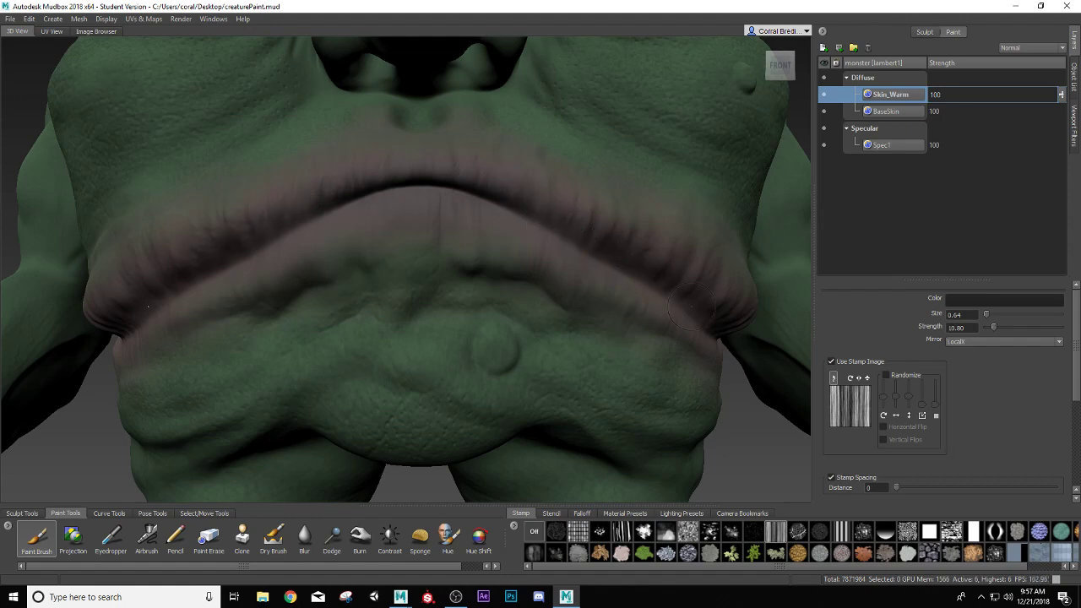
- Shade the mouth line, lip folds and mouth corners with the dark grey, enlarging the brush to 1.01
{"action": "left_click_drag", "start_coordinate": [704, 319], "coordinate": [494, 262], "text": "alt"}
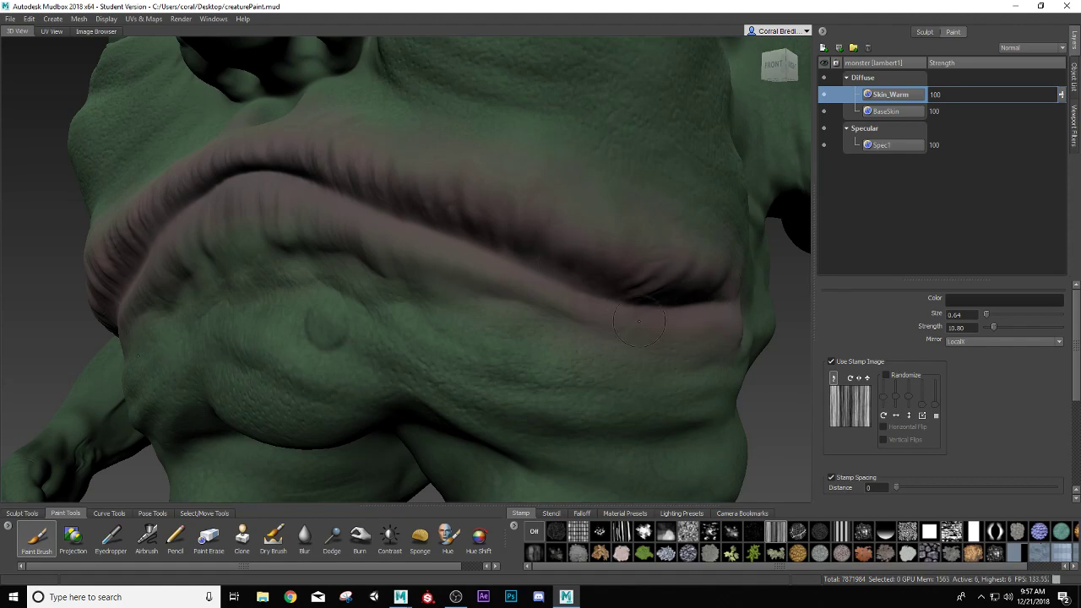
{"action": "mouse_move", "coordinate": [639, 320]}
{"action": "left_mouse_down", "text": "alt"}
{"action": "mouse_move", "coordinate": [432, 257]}
{"action": "mouse_move", "coordinate": [473, 198]}
{"action": "mouse_move", "coordinate": [391, 227]}
{"action": "left_mouse_up", "text": "alt"}
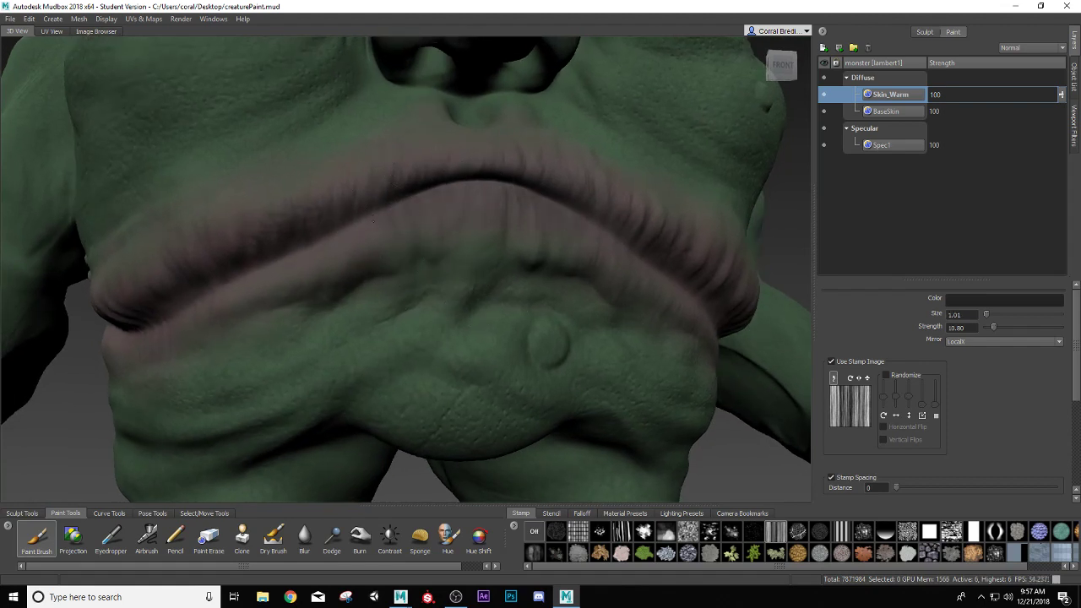
{"action": "left_click_drag", "start_coordinate": [316, 257], "coordinate": [381, 235], "text": "alt"}
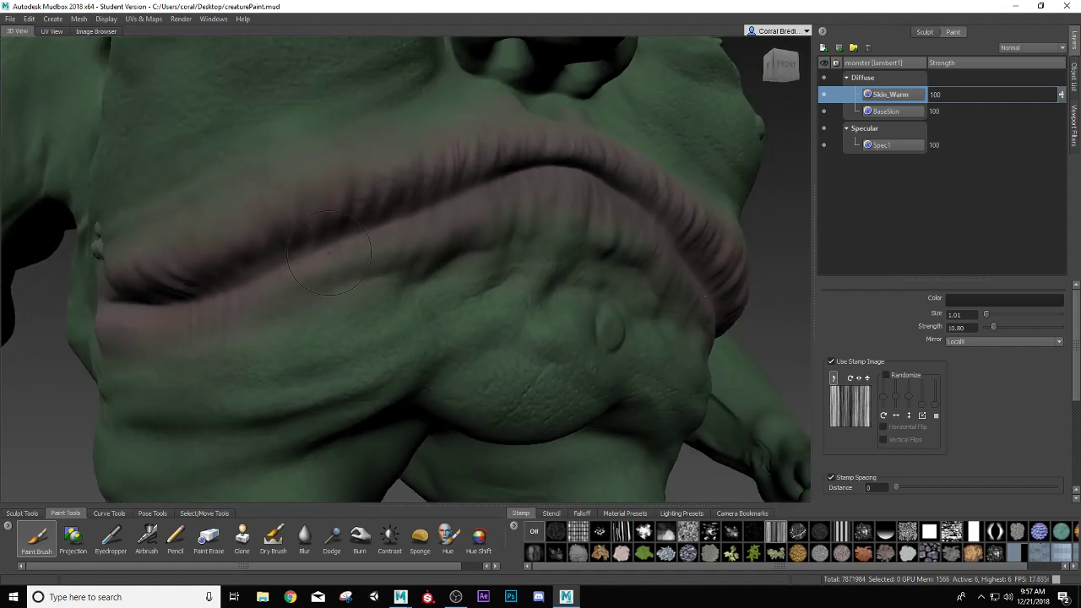
{"action": "left_click_drag", "start_coordinate": [242, 297], "coordinate": [338, 254], "text": "alt"}
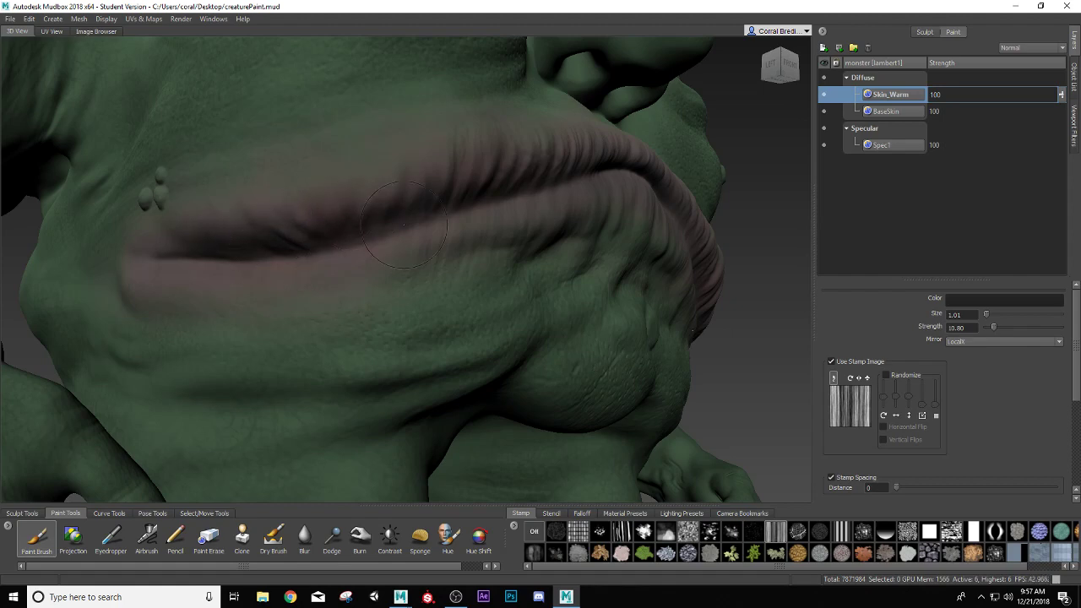
{"action": "scroll", "coordinate": [491, 262], "scroll_direction": "down", "scroll_amount": 3}
{"action": "mouse_move", "coordinate": [492, 262]}
{"action": "left_mouse_down", "text": "alt"}
{"action": "mouse_move", "coordinate": [252, 284]}
{"action": "mouse_move", "coordinate": [481, 309]}
{"action": "left_mouse_up", "text": "alt"}
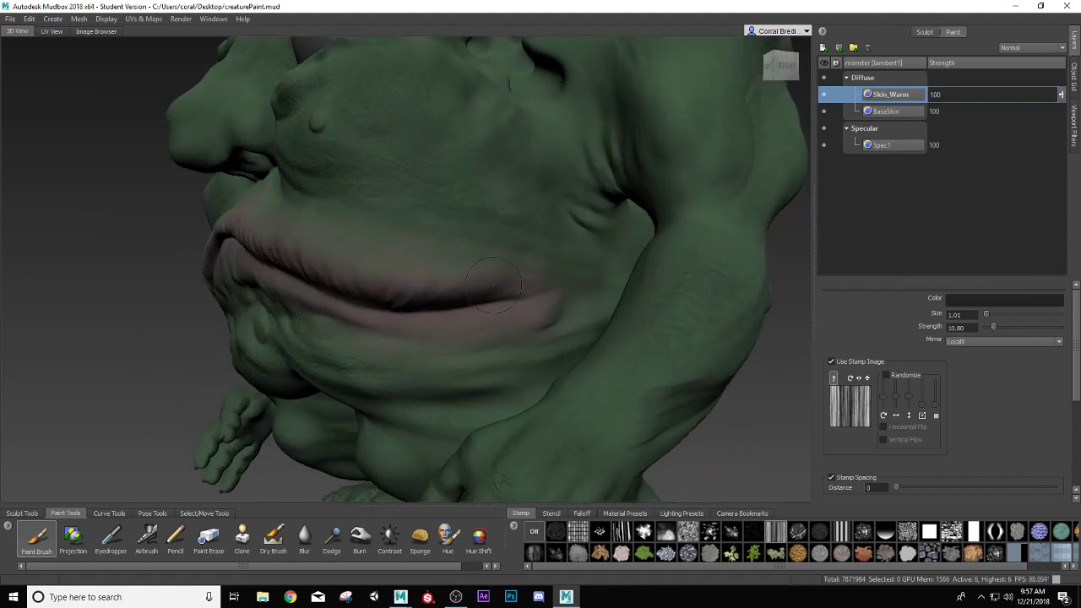
{"action": "scroll", "coordinate": [510, 291], "scroll_direction": "up", "scroll_amount": 1}
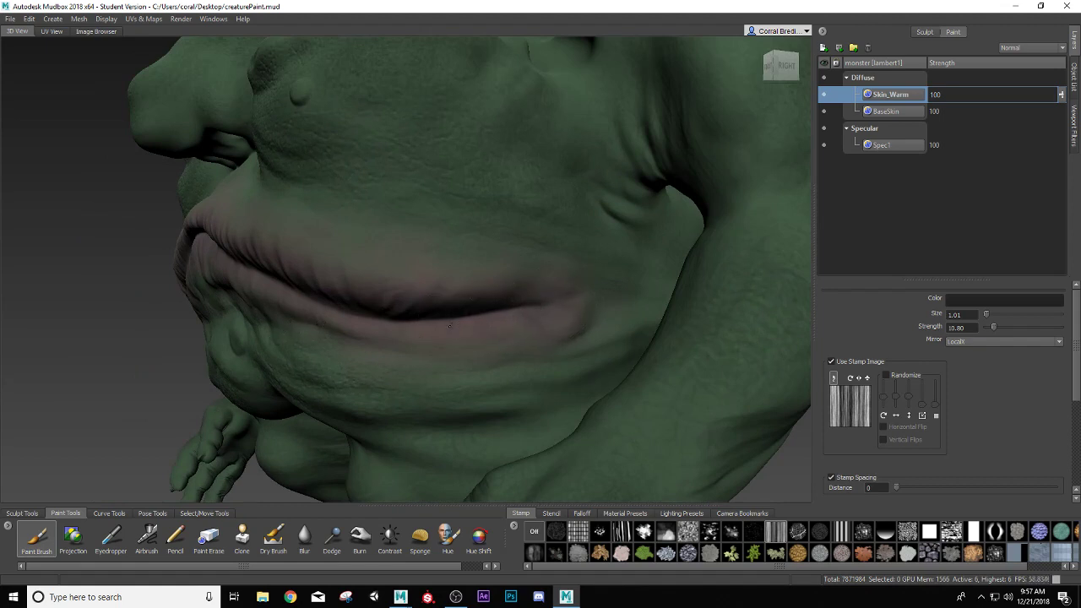
- Soften the paint around the mouth corner with Paint Erase at strength 10, and check the result on the whole face
{"action": "left_click", "coordinate": [210, 544]}
{"action": "right_click_drag", "start_coordinate": [419, 394], "coordinate": [505, 394], "text": "alt"}
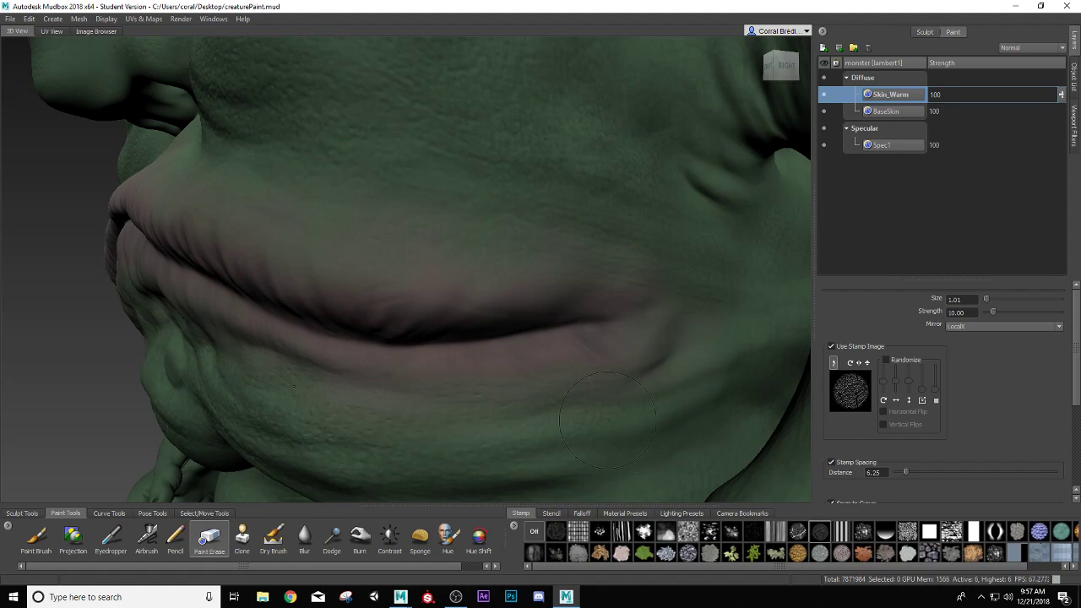
{"action": "right_click_drag", "start_coordinate": [606, 371], "coordinate": [246, 369], "text": "alt"}
{"action": "mouse_move", "coordinate": [246, 369]}
{"action": "left_mouse_down", "text": "alt"}
{"action": "mouse_move", "coordinate": [525, 377]}
{"action": "mouse_move", "coordinate": [350, 386]}
{"action": "left_mouse_up", "text": "alt"}
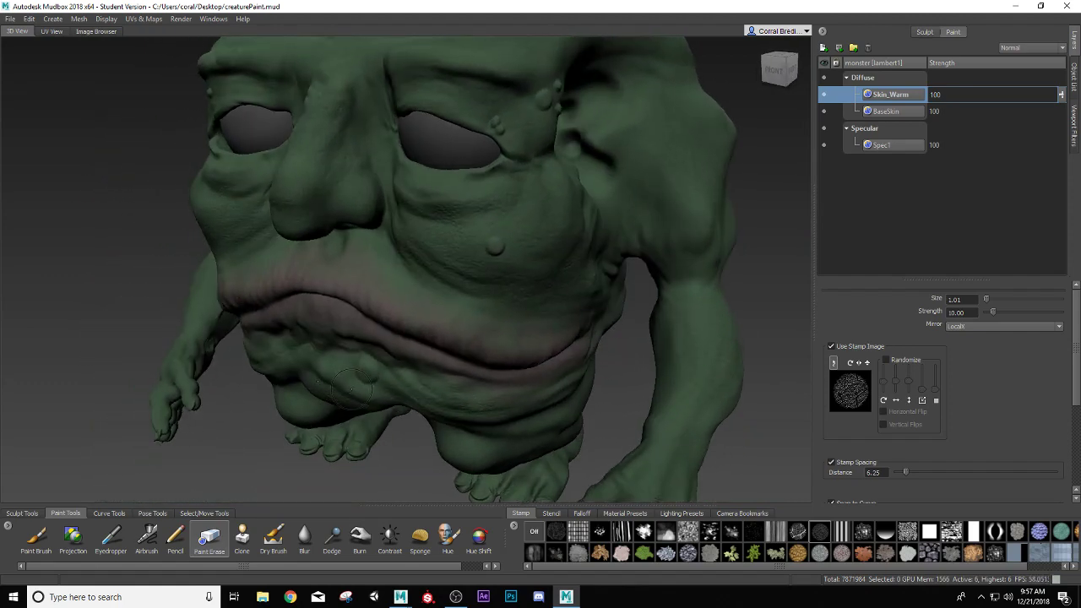
{"action": "left_click_drag", "start_coordinate": [615, 396], "coordinate": [434, 372], "text": "alt"}
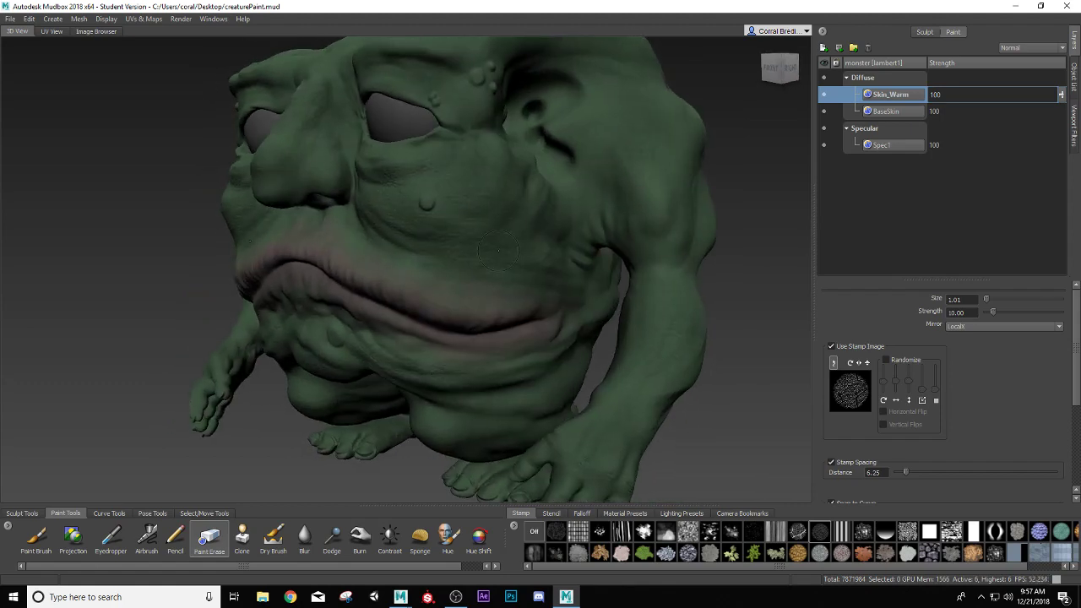